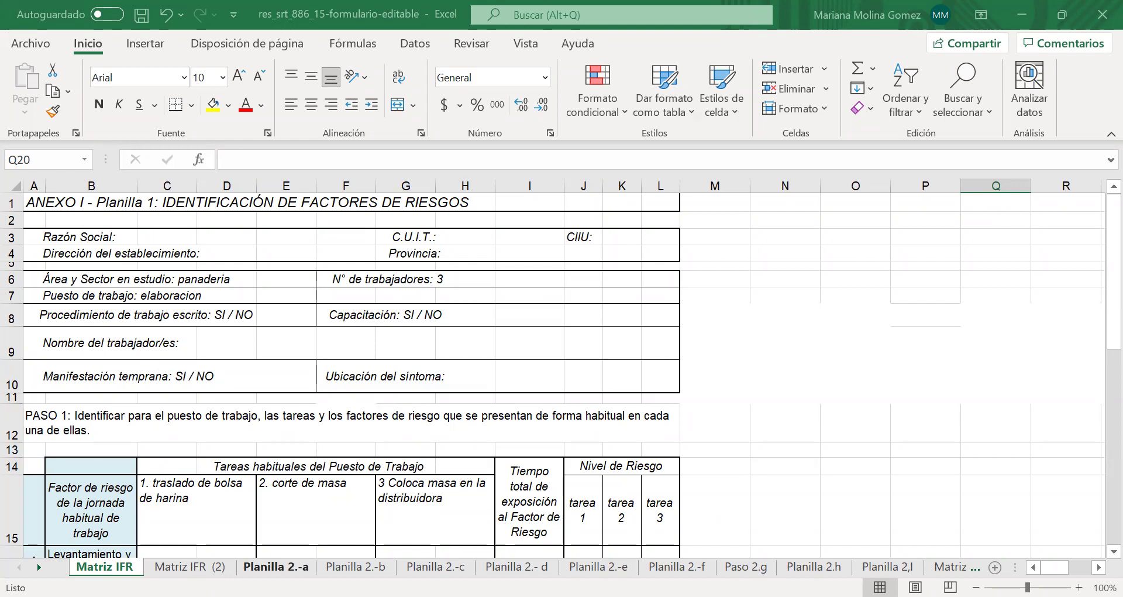
Look through the evaluation sheets from Planilla 2.-a to Planilla 2,I, and return to the Matriz IFR sheet.
{"action": "key", "text": "ctrl+Page_Down"}
{"action": "key", "text": "ctrl+Page_Down"}
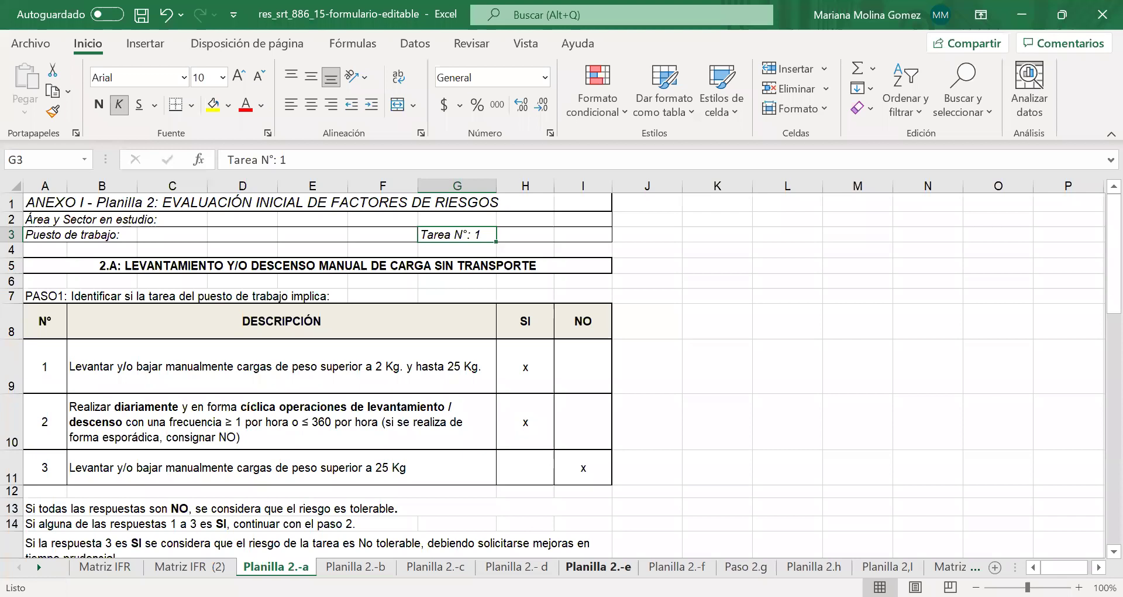
{"action": "key", "text": "ctrl+Page_Down"}
{"action": "key", "text": "ctrl+Page_Down"}
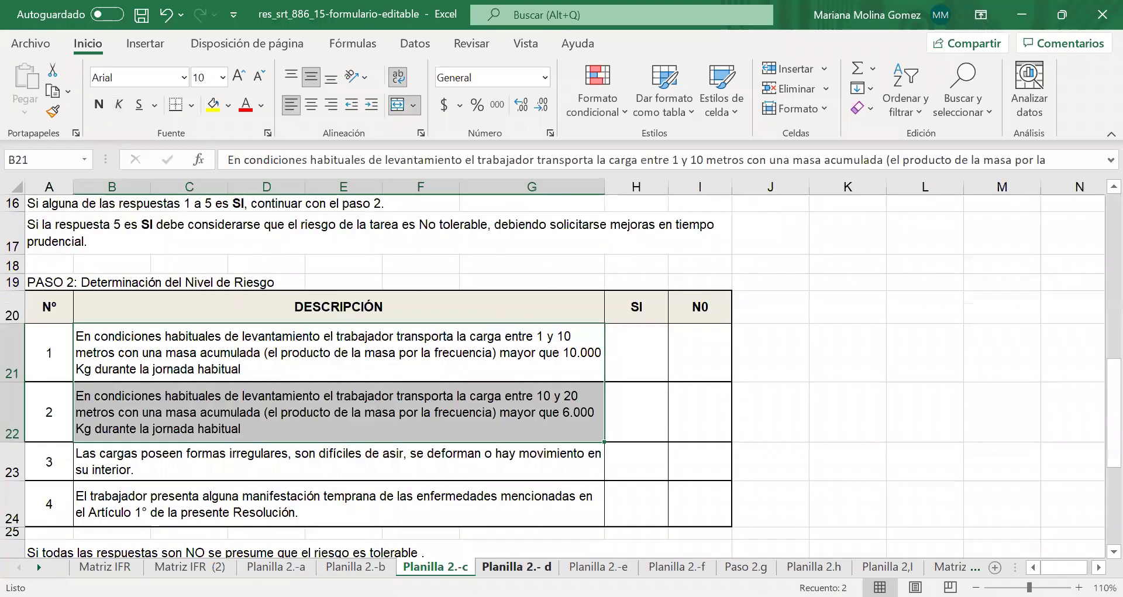
{"action": "key", "text": "ctrl+Page_Down"}
{"action": "key", "text": "ctrl+Page_Down"}
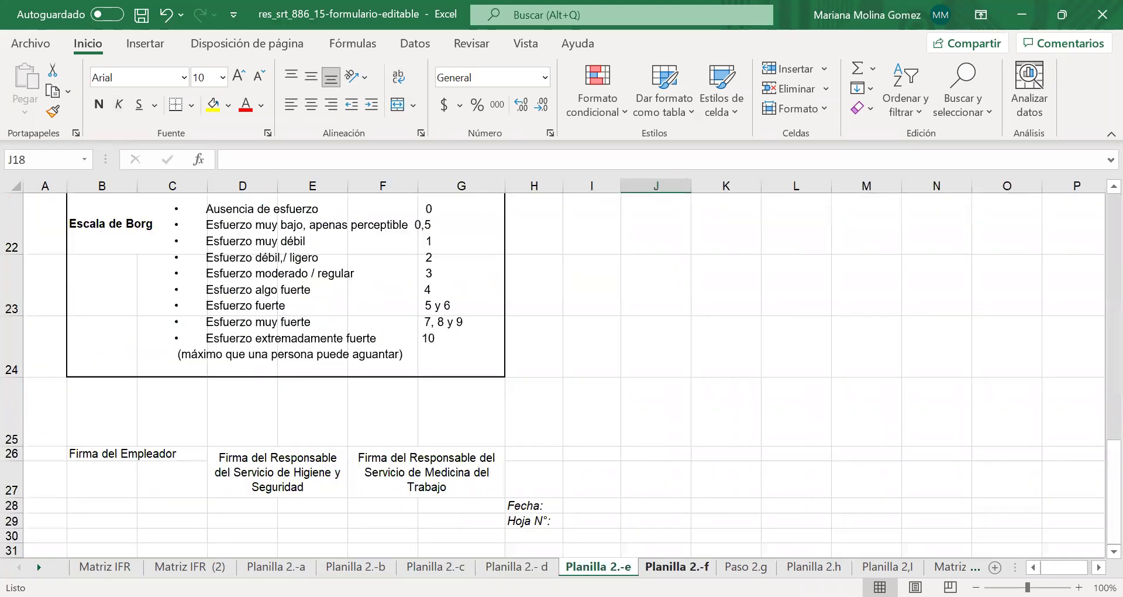
{"action": "key", "text": "ctrl+Page_Down"}
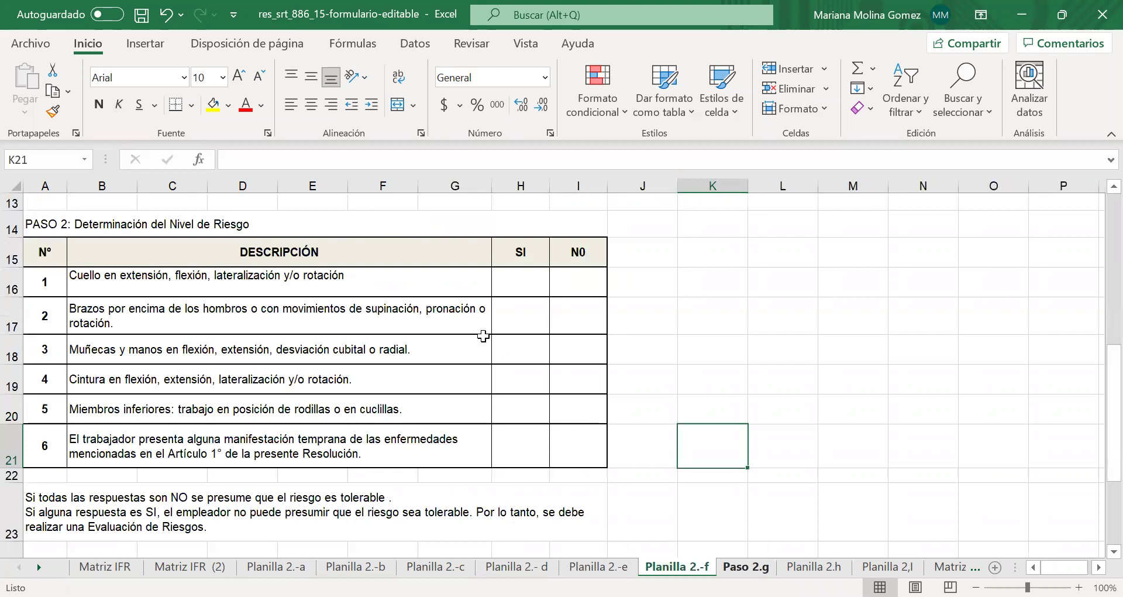
{"action": "key", "text": "ctrl+Page_Down"}
{"action": "key", "text": "ctrl+Page_Down"}
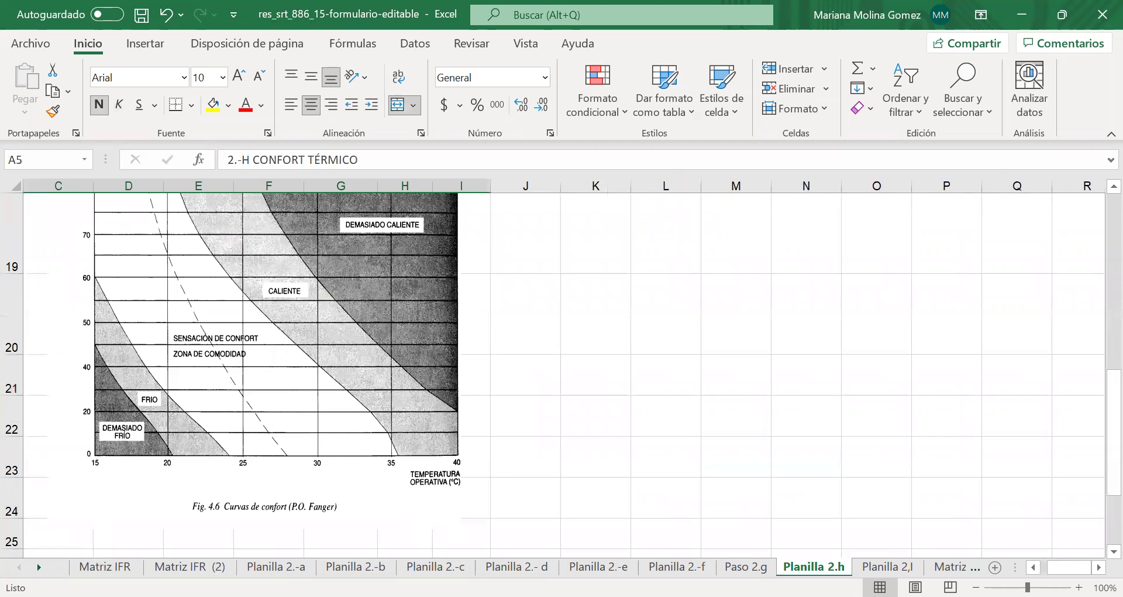
{"action": "key", "text": "ctrl+Page_Down"}
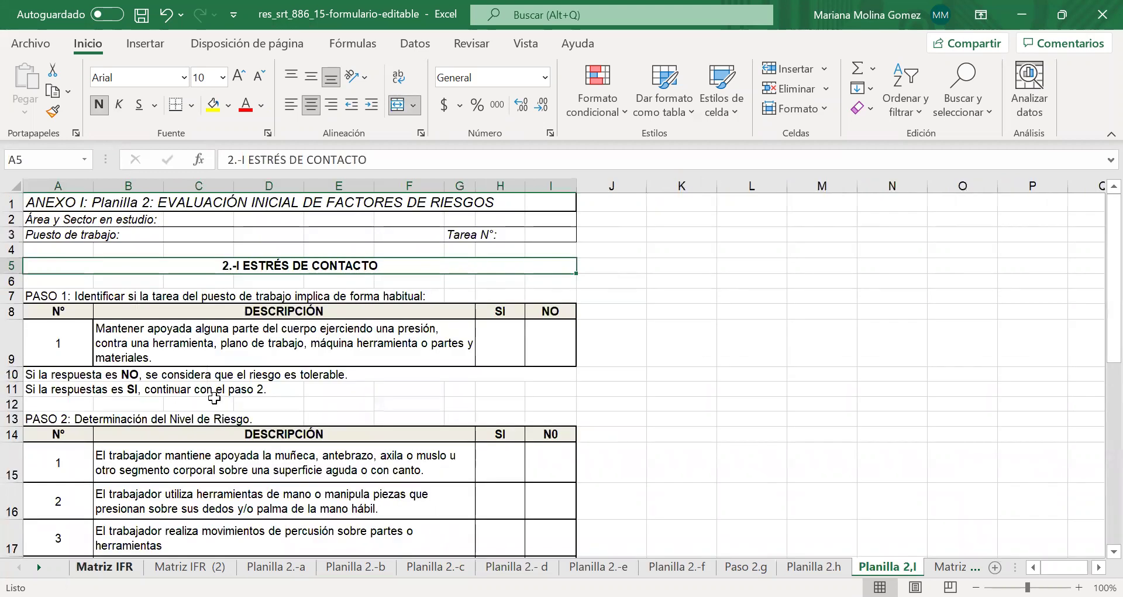
{"action": "key", "text": "ctrl+Page_Up"}
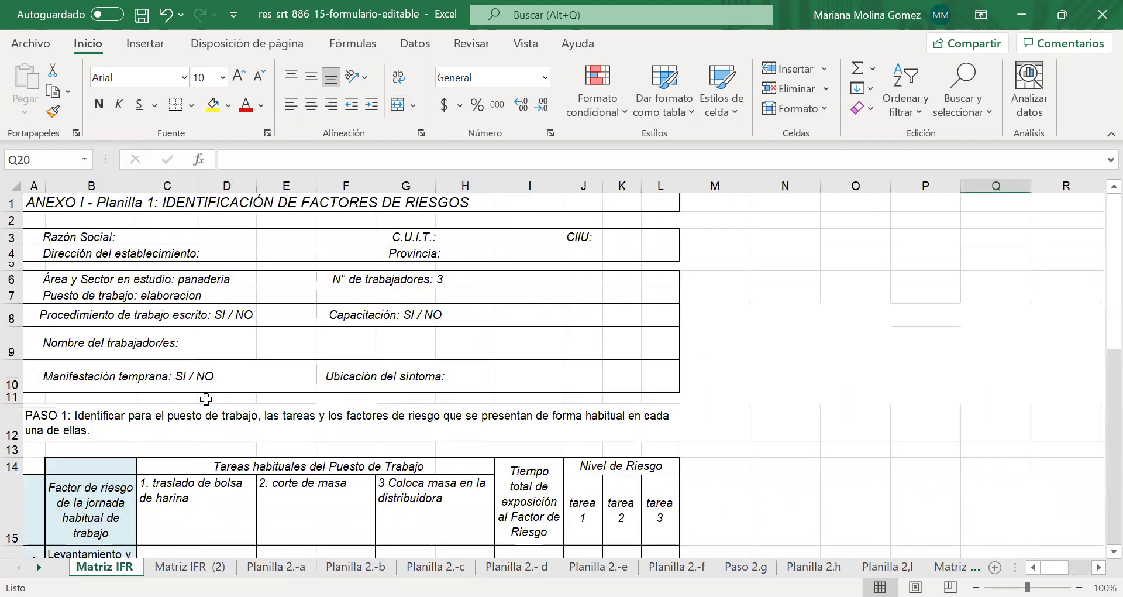
Highlight the PASO1 instruction line in row 7 of the Planilla 2.-a sheet in yellow.
{"action": "key", "text": "ctrl+Page_Up"}
{"action": "key", "text": "ctrl+Page_Up"}
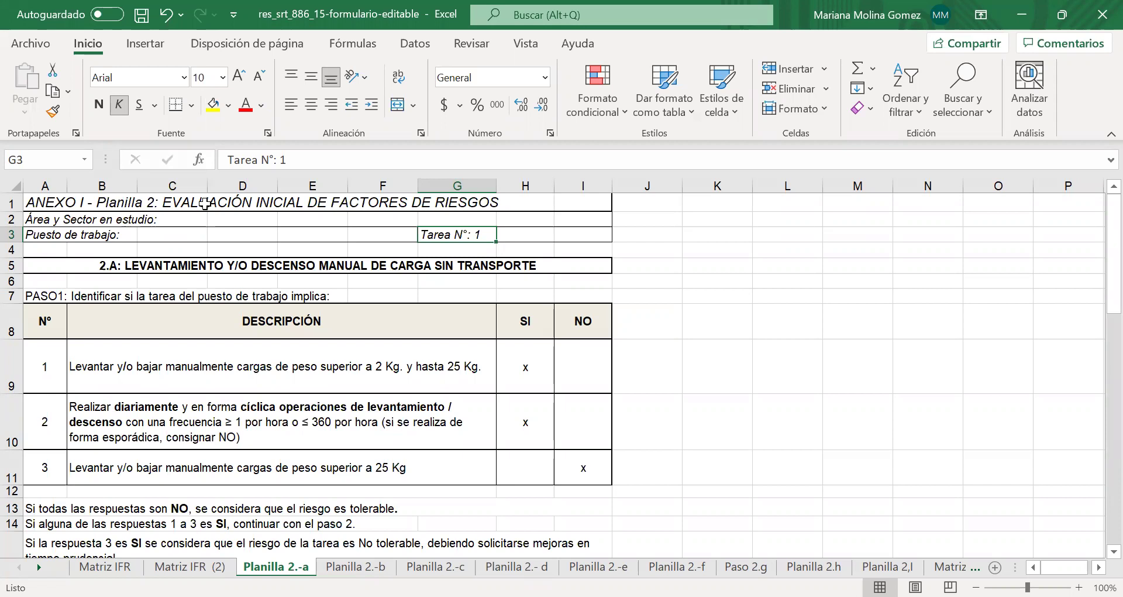
{"action": "left_click_drag", "start_coordinate": [158, 298], "coordinate": [583, 298]}
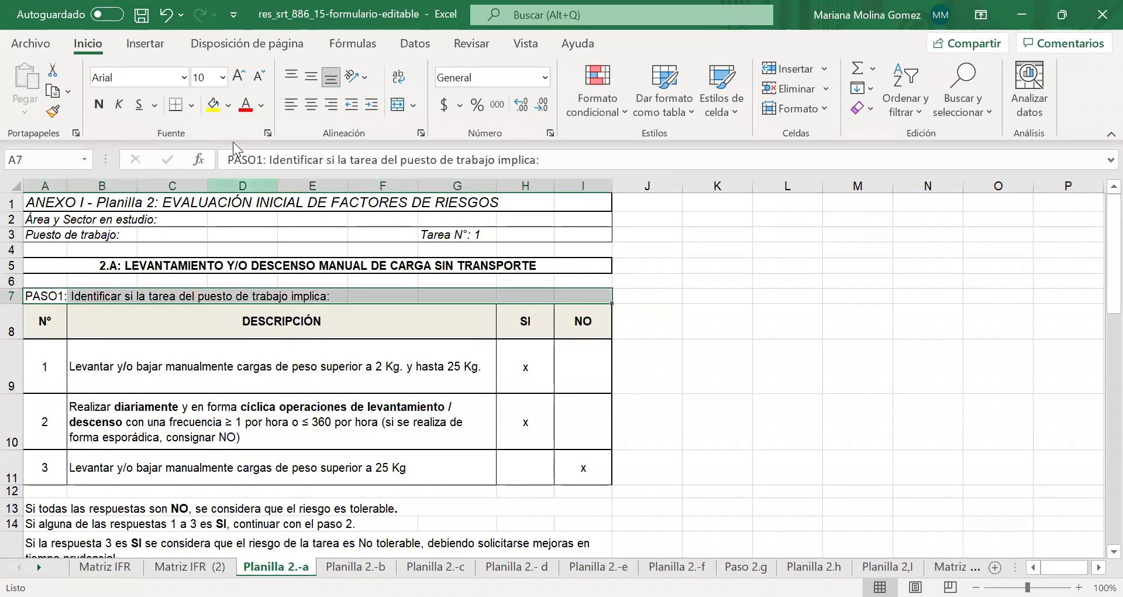
{"action": "left_click", "coordinate": [212, 106]}
{"action": "left_click", "coordinate": [801, 324]}
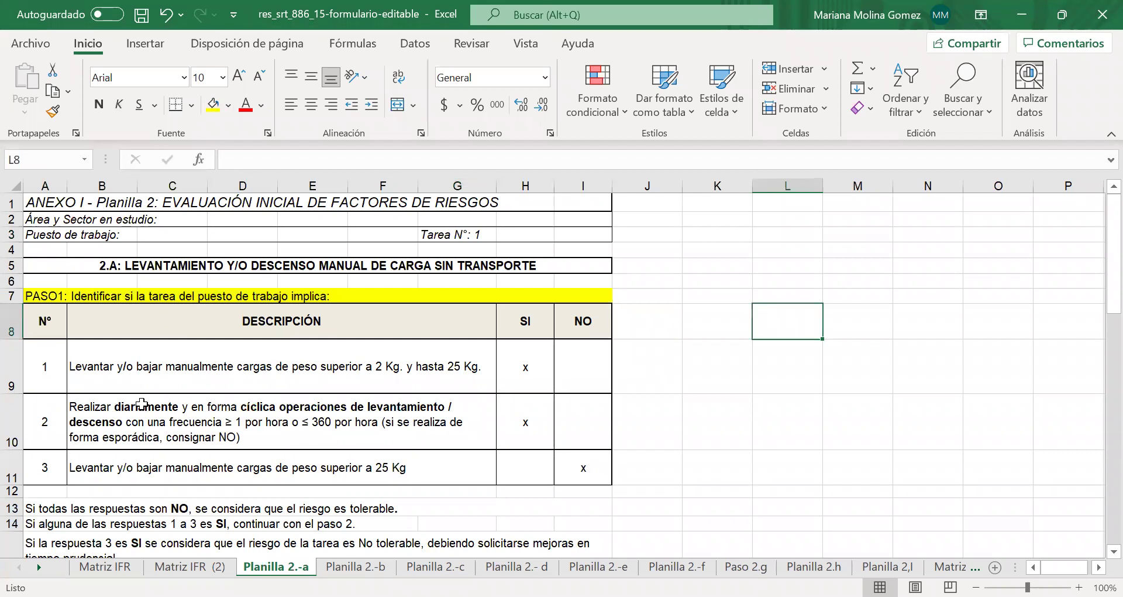
Review the numbered Paso 1 questions and examine question 1 on 2 to 25 Kg loads with its SI and NO cells.
{"action": "left_click", "coordinate": [45, 361]}
{"action": "left_click", "coordinate": [54, 443]}
{"action": "left_click", "coordinate": [50, 467]}
{"action": "left_click", "coordinate": [182, 373]}
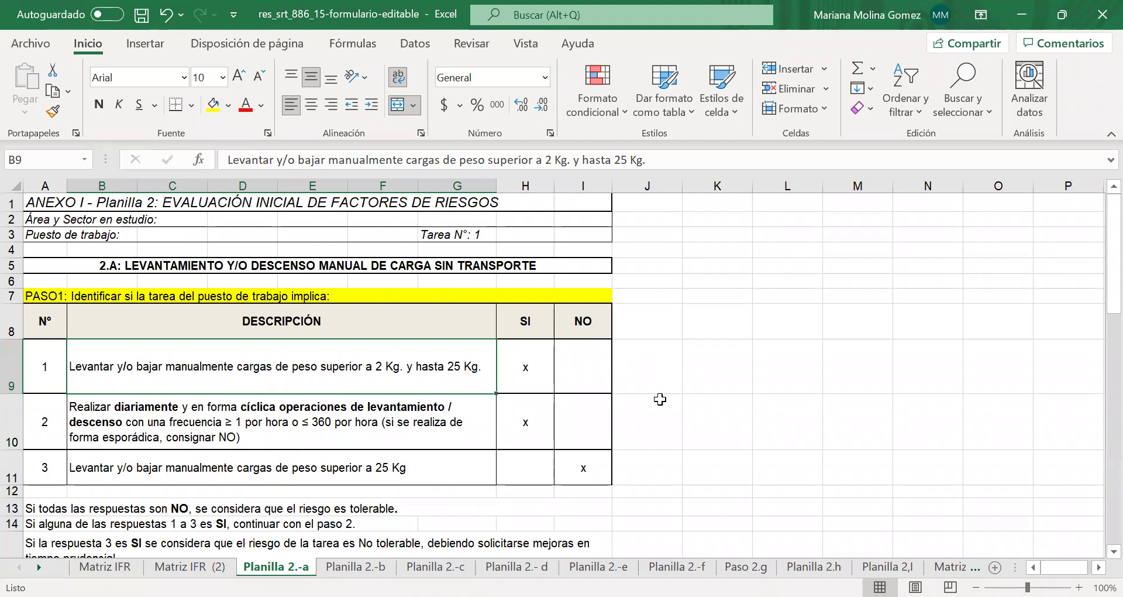
{"action": "left_click", "coordinate": [537, 366]}
{"action": "key", "text": "Right"}
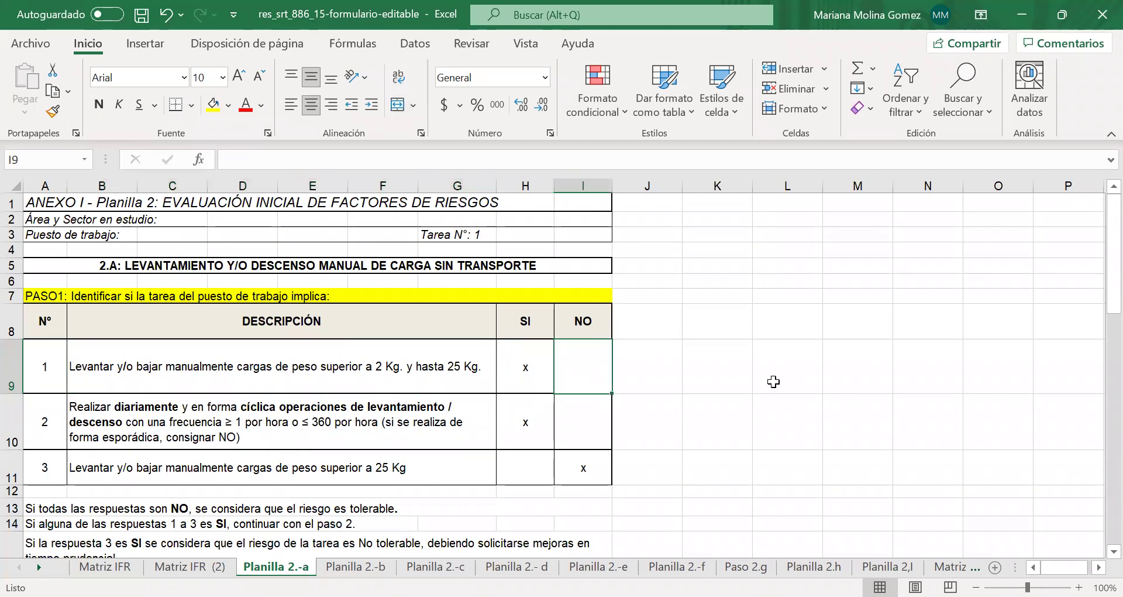
{"action": "left_click", "coordinate": [520, 364]}
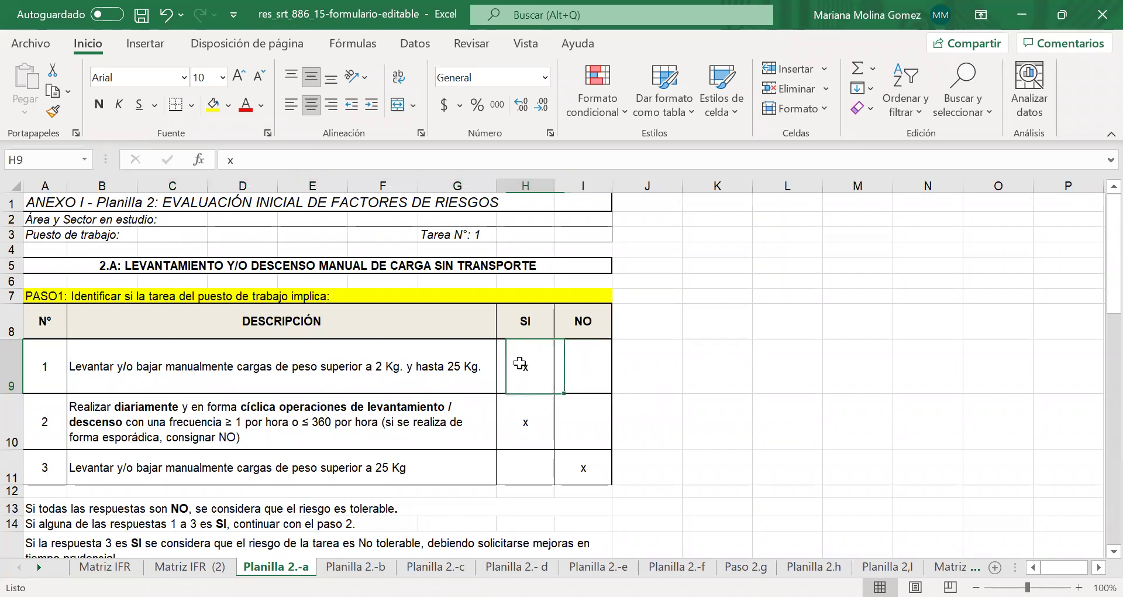
{"action": "left_click", "coordinate": [565, 368]}
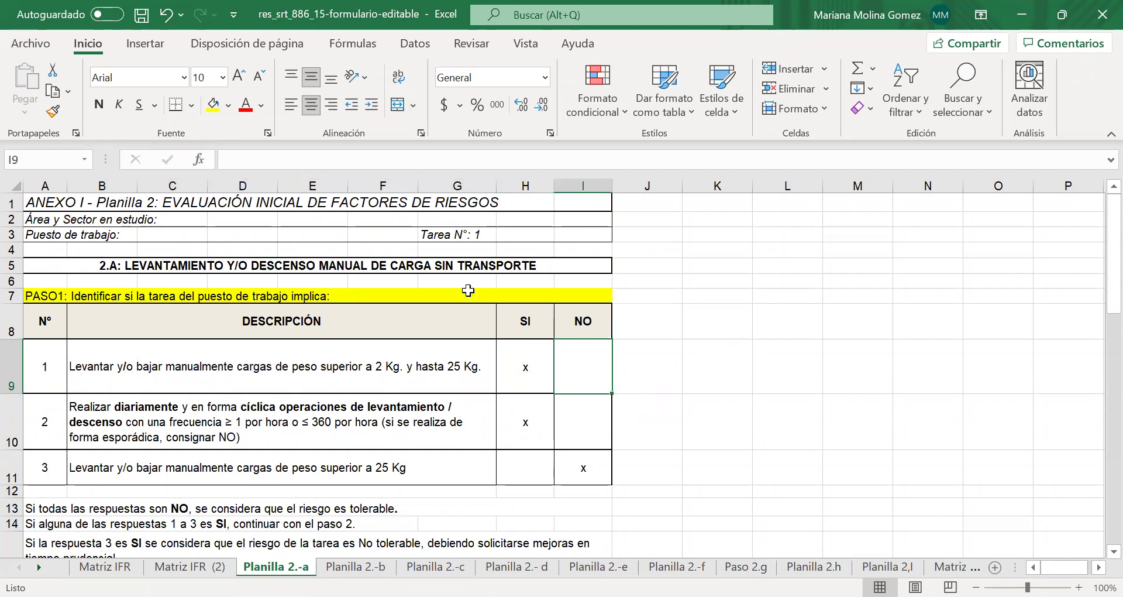
Examine question 2 on daily, cyclic lifting operations together with its SI and NO answer cells.
{"action": "left_click", "coordinate": [210, 420]}
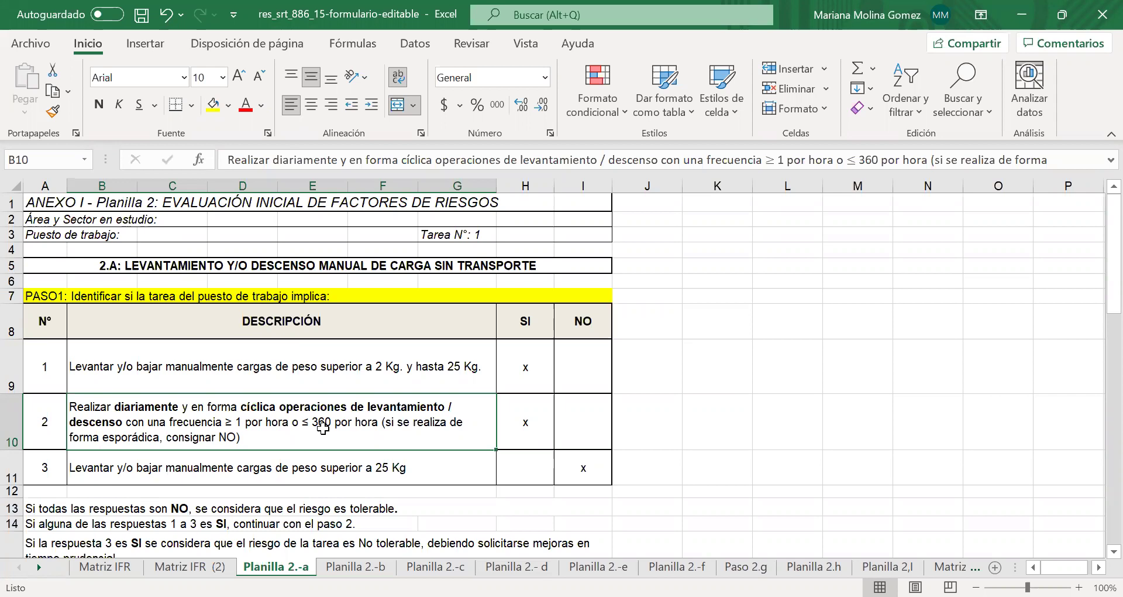
{"action": "left_click", "coordinate": [520, 422]}
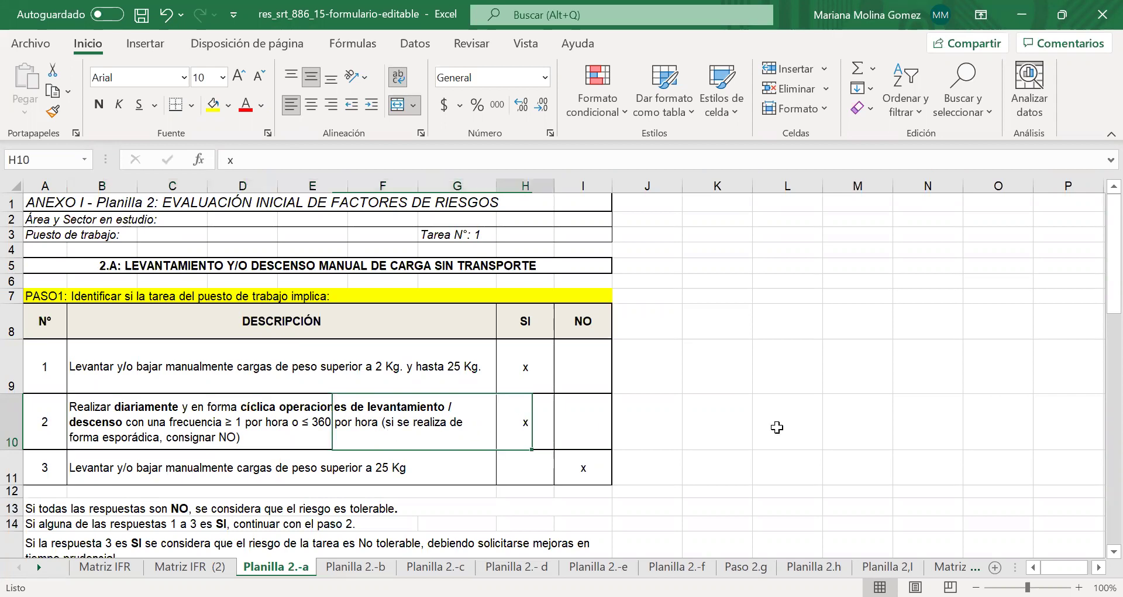
{"action": "left_click", "coordinate": [407, 422]}
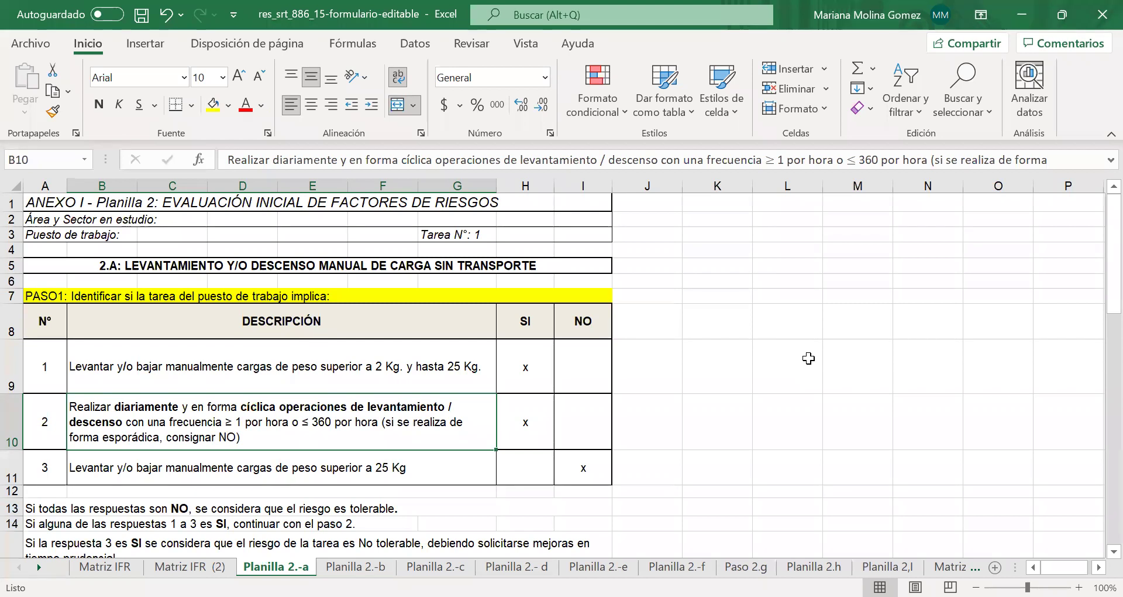
{"action": "left_click", "coordinate": [530, 425]}
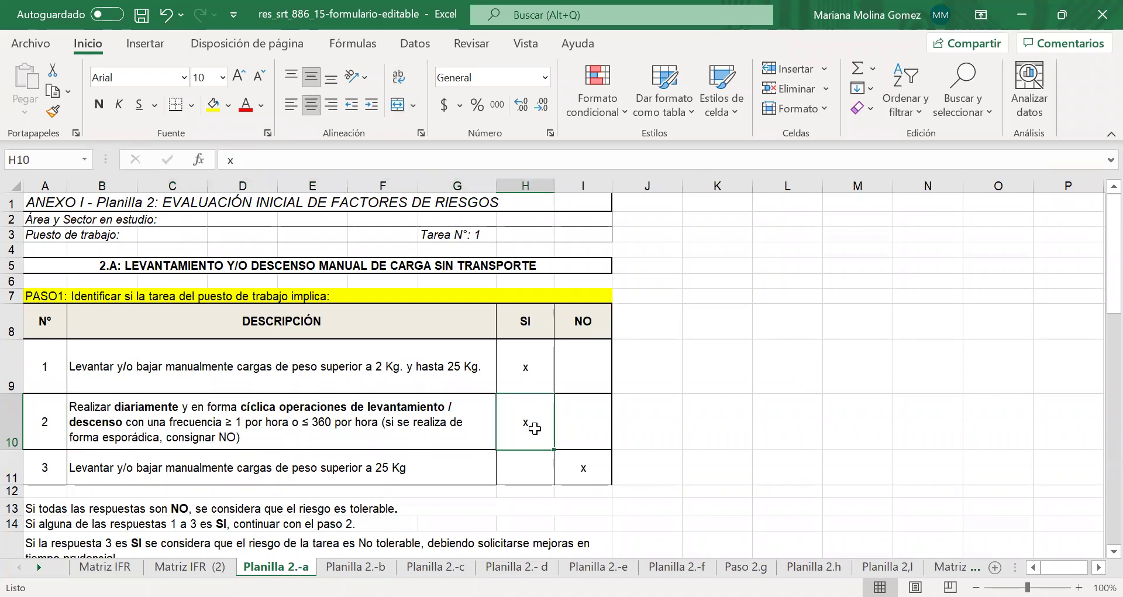
{"action": "left_click", "coordinate": [591, 422]}
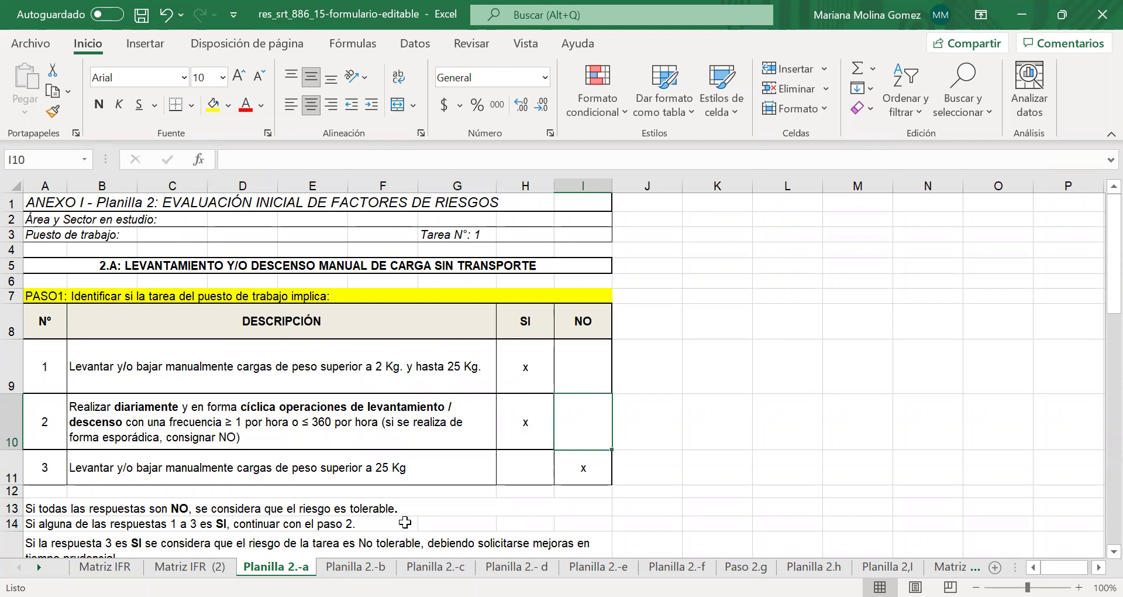
Examine question 3 on loads above 25 Kg with its SI and NO cells, and compare it with questions 1 and 2.
{"action": "left_click", "coordinate": [128, 478]}
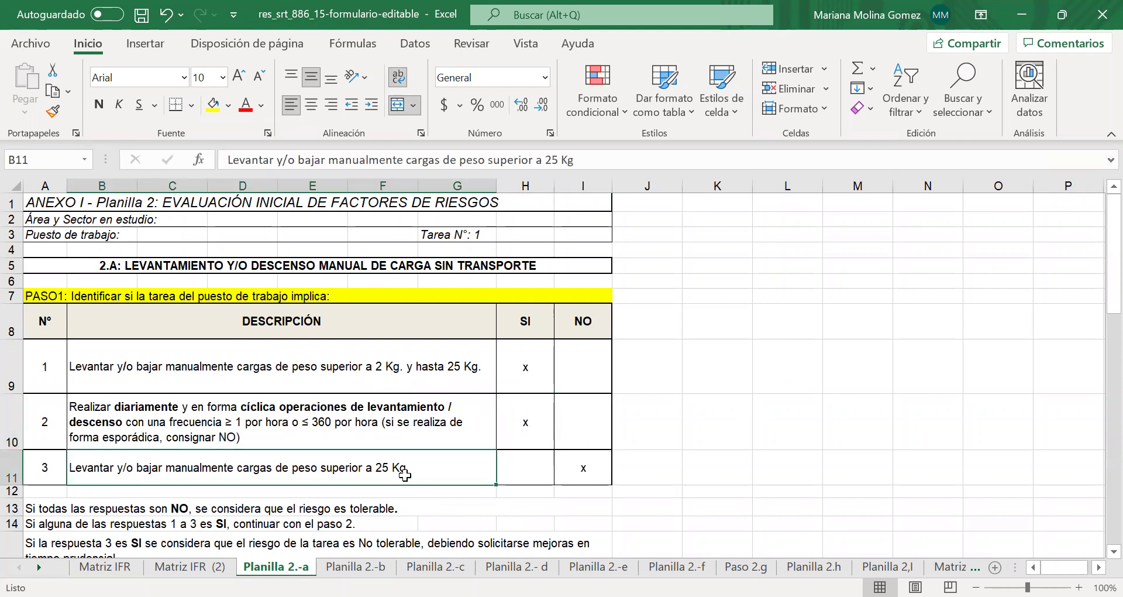
{"action": "left_click", "coordinate": [542, 469]}
{"action": "left_click", "coordinate": [579, 467]}
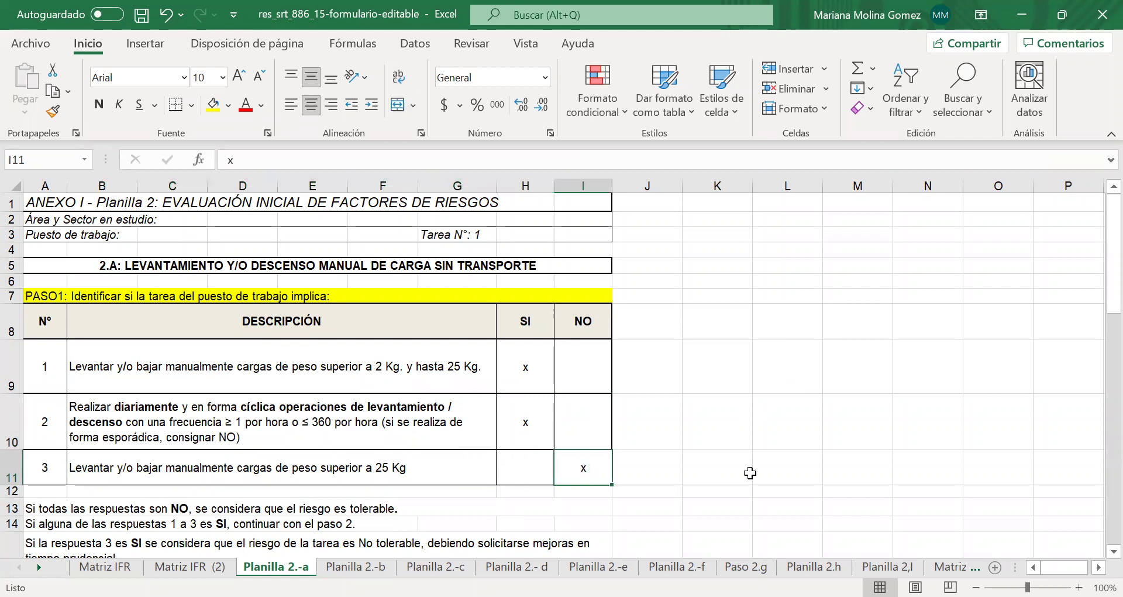
{"action": "left_click", "coordinate": [545, 472]}
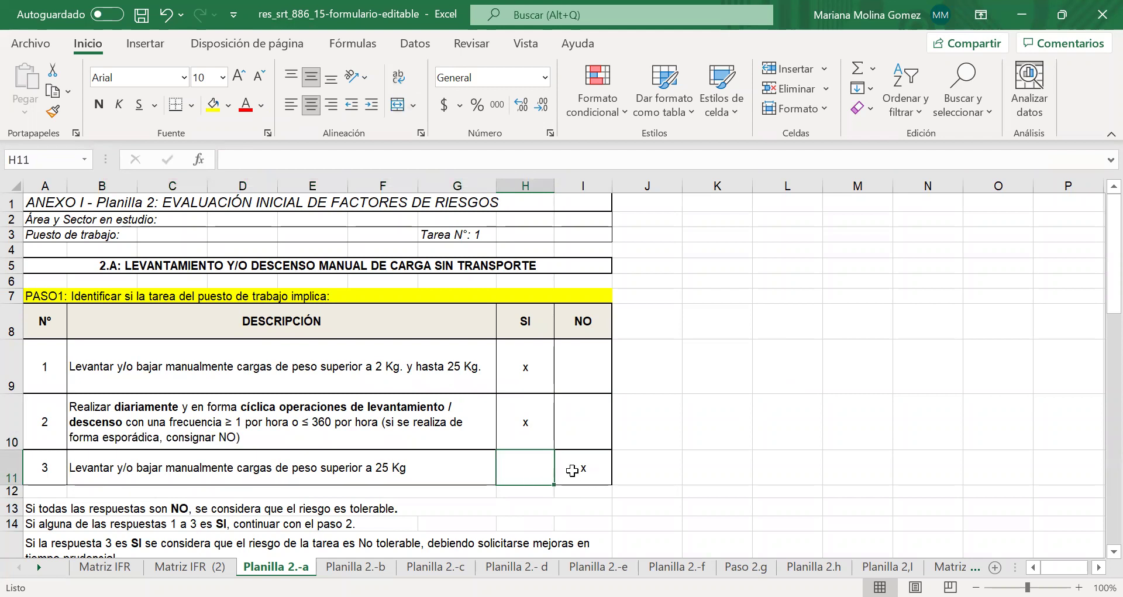
{"action": "left_click", "coordinate": [572, 470]}
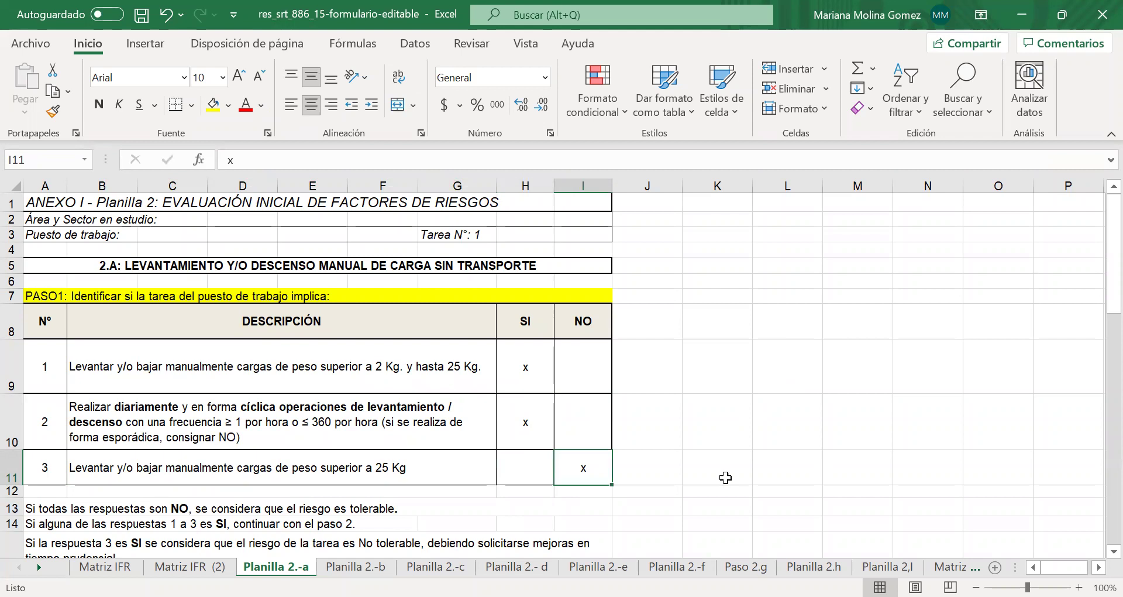
{"action": "left_click", "coordinate": [446, 371]}
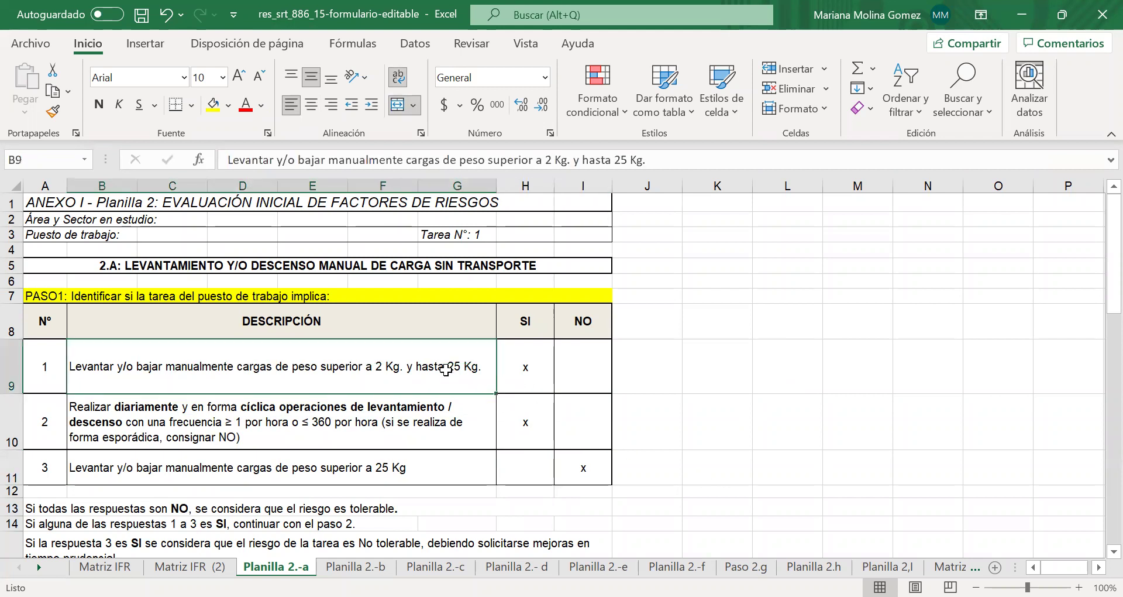
{"action": "left_click", "coordinate": [436, 471]}
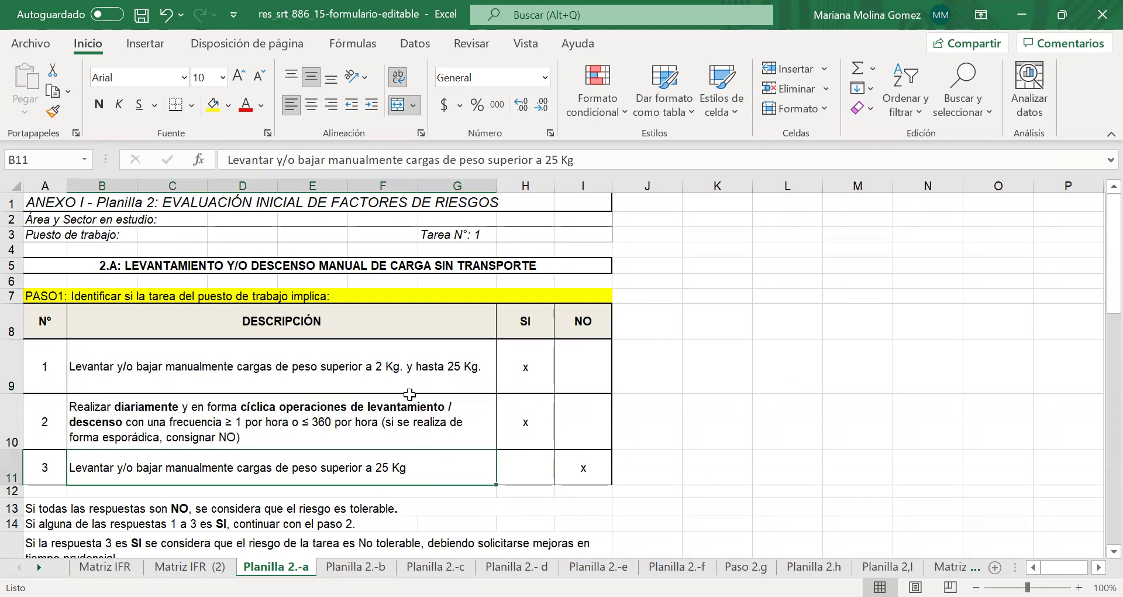
{"action": "left_click", "coordinate": [409, 422]}
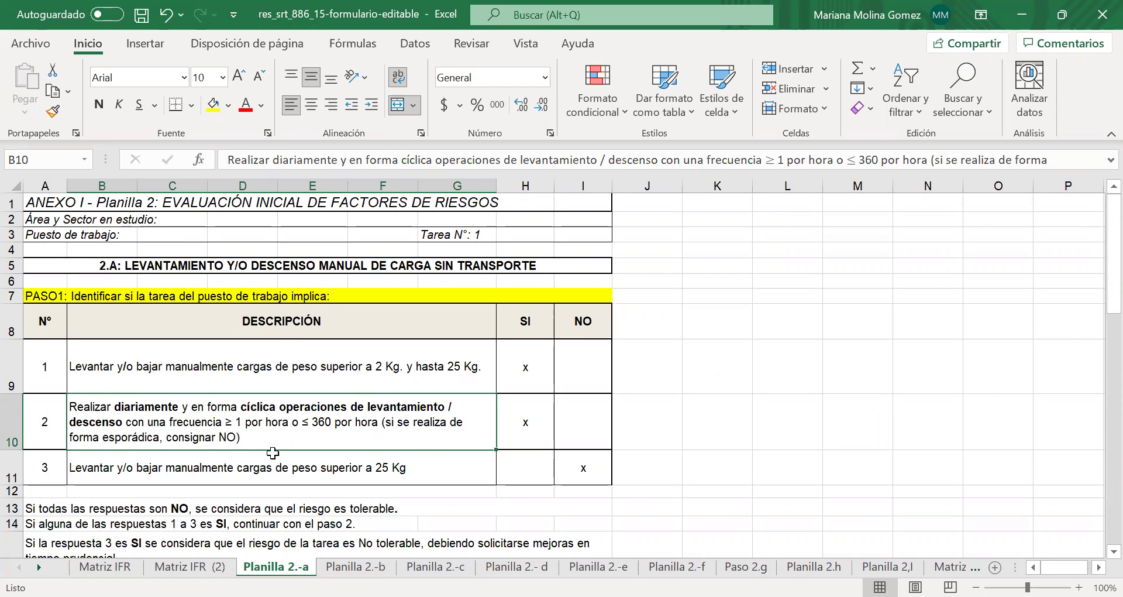
Select the Paso 1 decision criteria in rows 13 to 15 and compare them with the answers above.
{"action": "scroll", "coordinate": [67, 479], "scroll_direction": "down", "scroll_amount": 3}
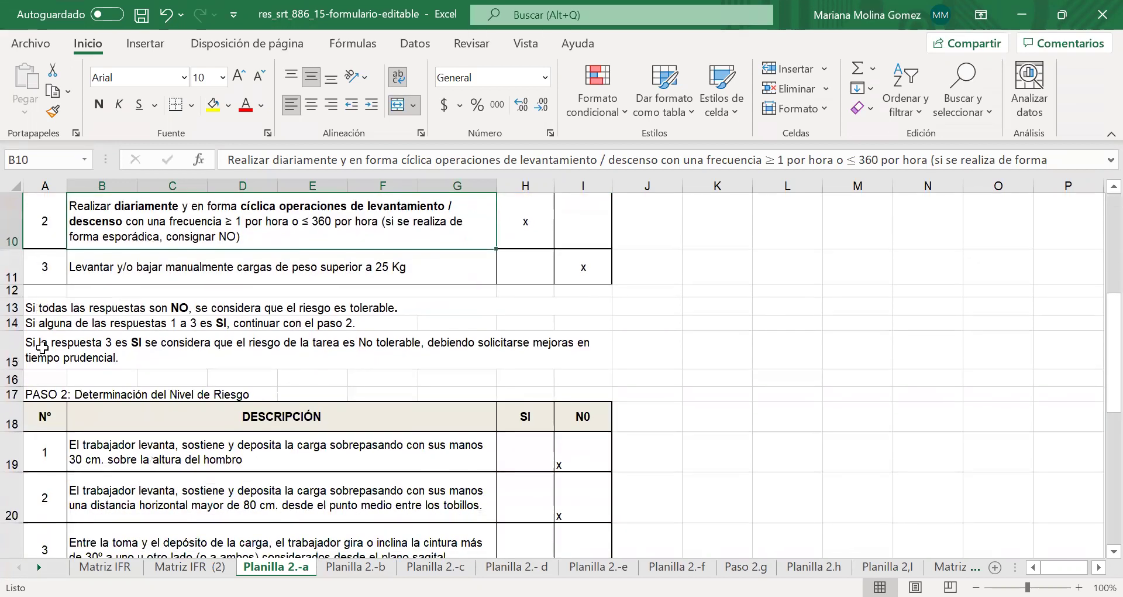
{"action": "left_click_drag", "start_coordinate": [42, 307], "coordinate": [42, 347]}
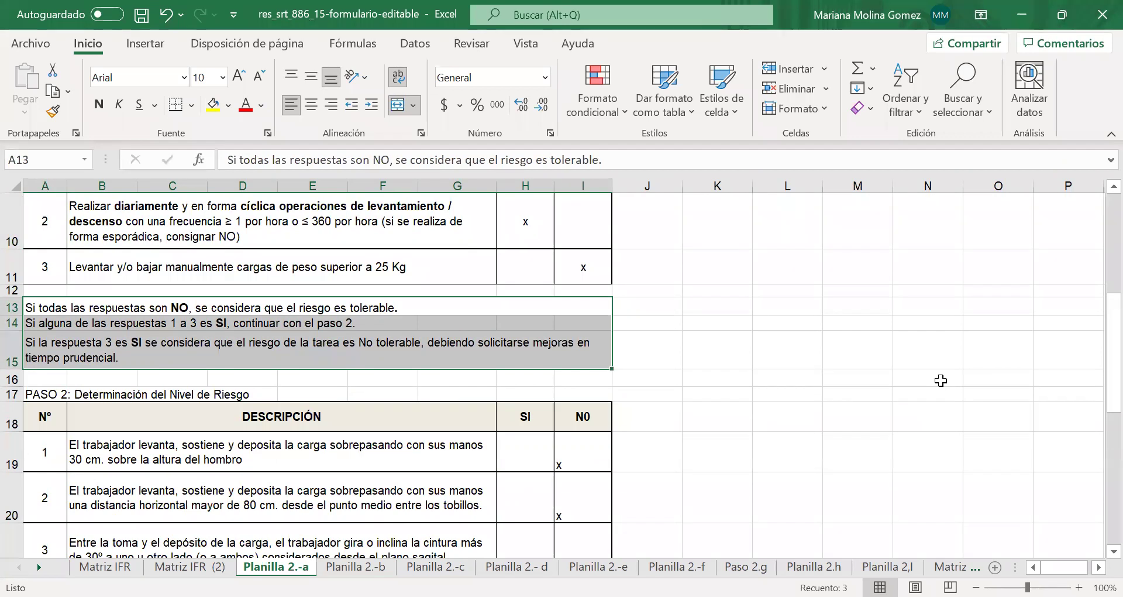
{"action": "scroll", "coordinate": [941, 381], "scroll_direction": "up", "scroll_amount": 2}
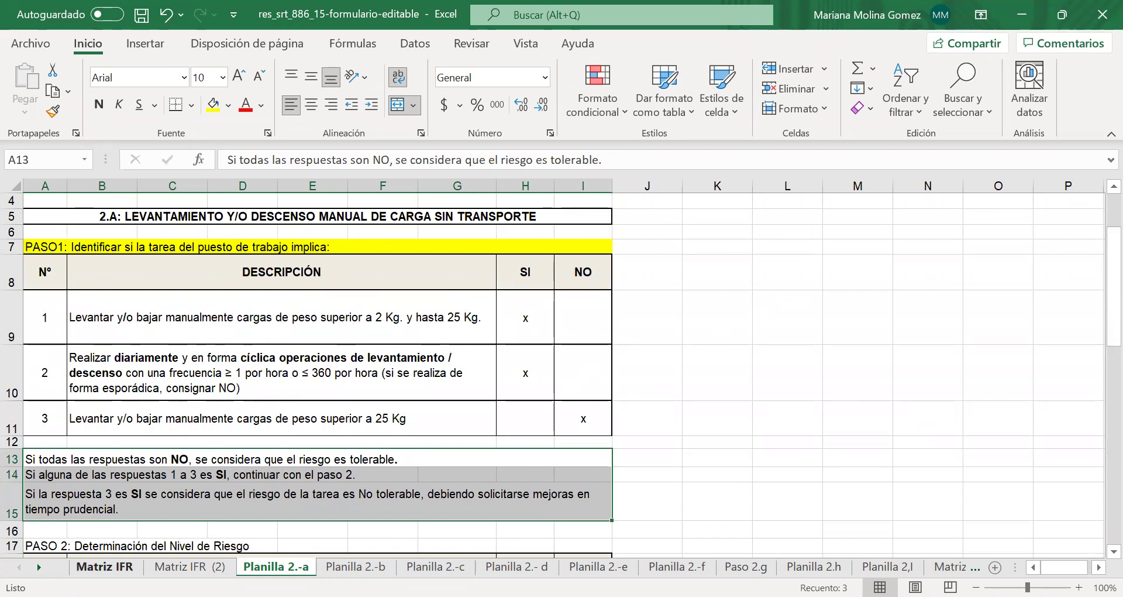
On the Matriz IFR sheet, enter 1 as the tarea 1 risk level for Levantamiento y descenso.
{"action": "left_click", "coordinate": [104, 567]}
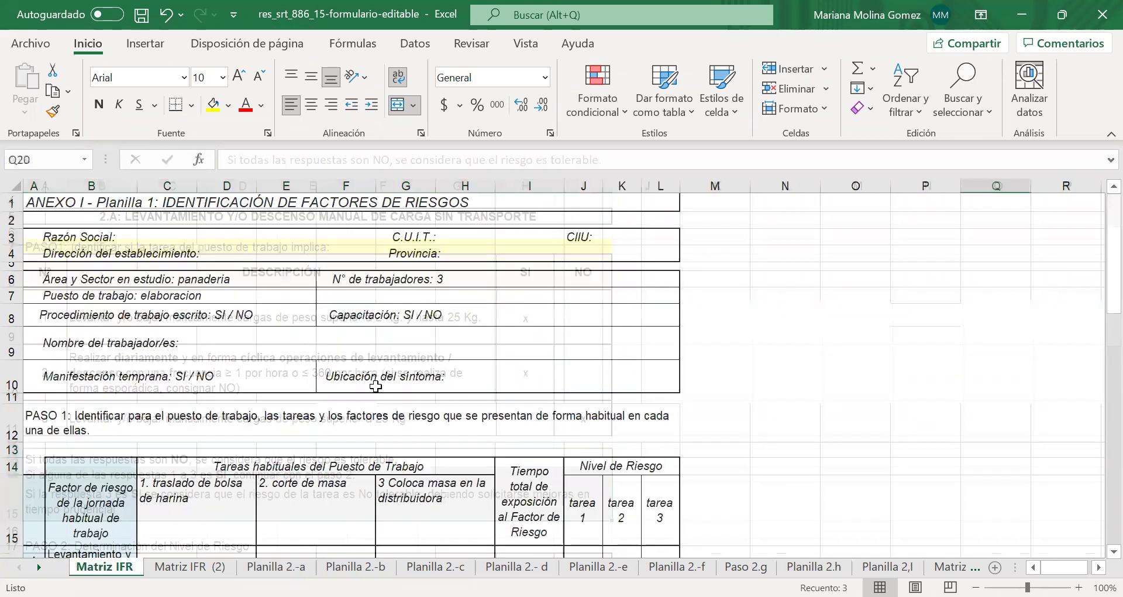
{"action": "scroll", "coordinate": [74, 311], "scroll_direction": "down", "scroll_amount": 4}
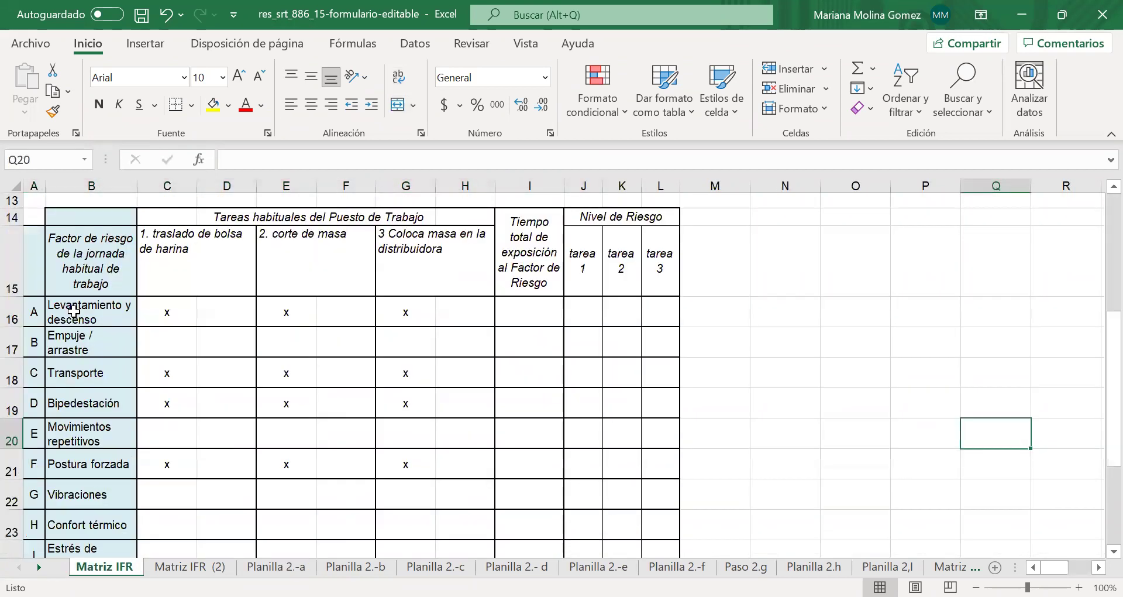
{"action": "left_click", "coordinate": [584, 310]}
{"action": "type", "text": "1"}
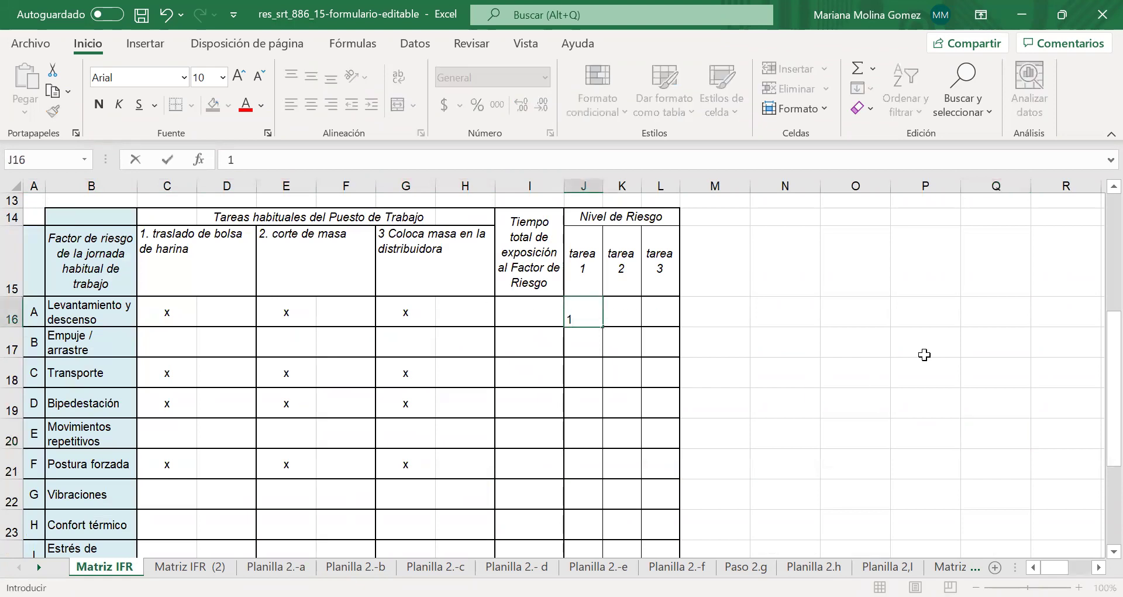
{"action": "left_click", "coordinate": [924, 355]}
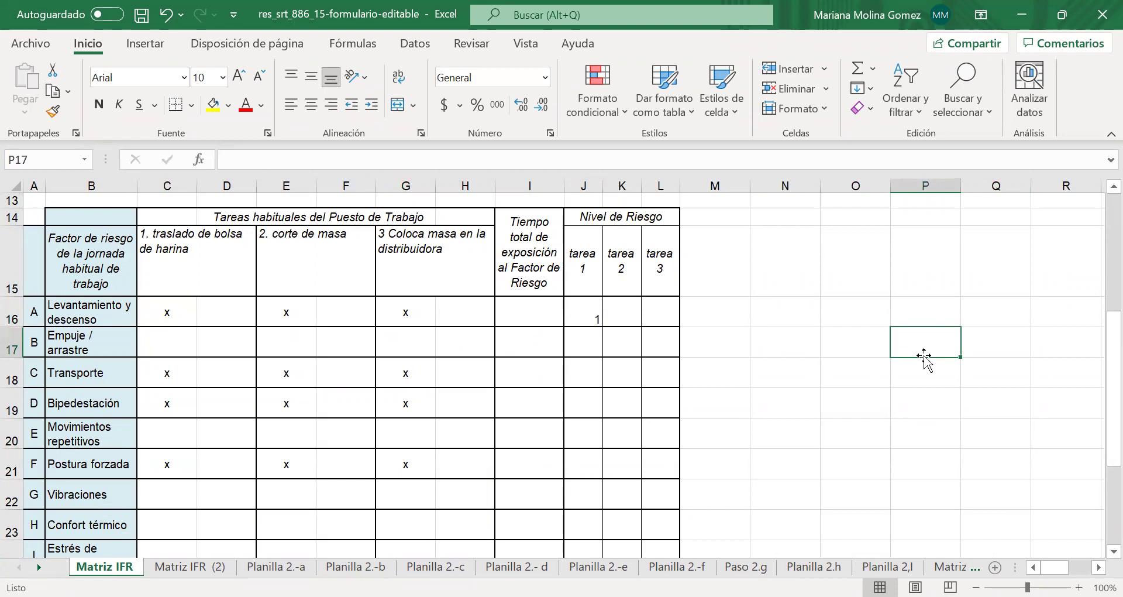
Return to the Planilla 2.-a sheet and review the Paso 1 questions against the decision criteria in rows 13 to 15.
{"action": "key", "text": "ctrl+Page_Down"}
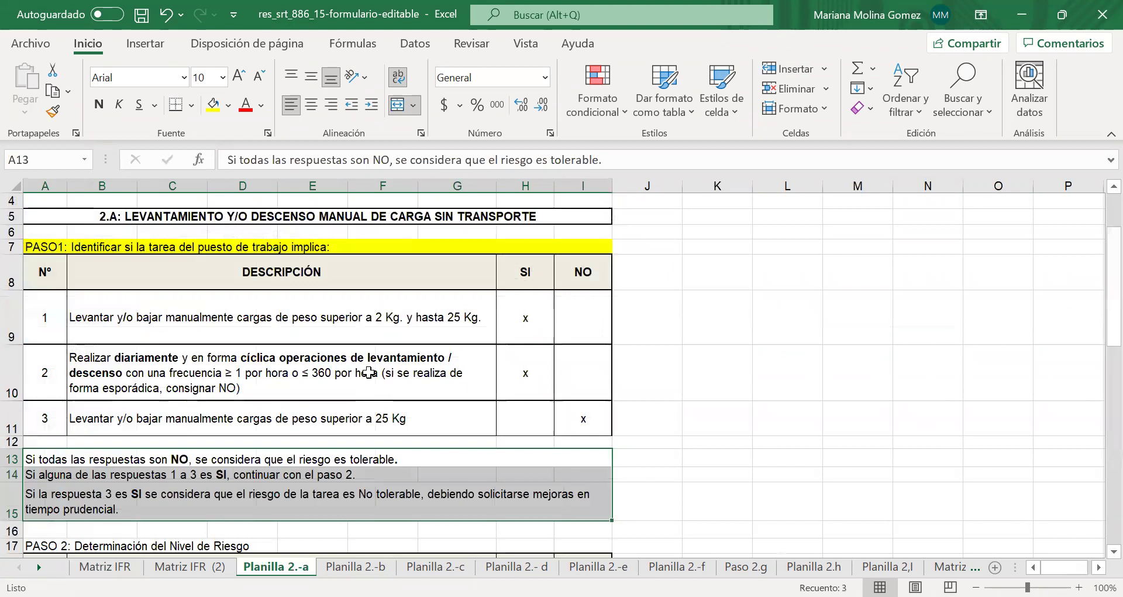
{"action": "left_click", "coordinate": [368, 372]}
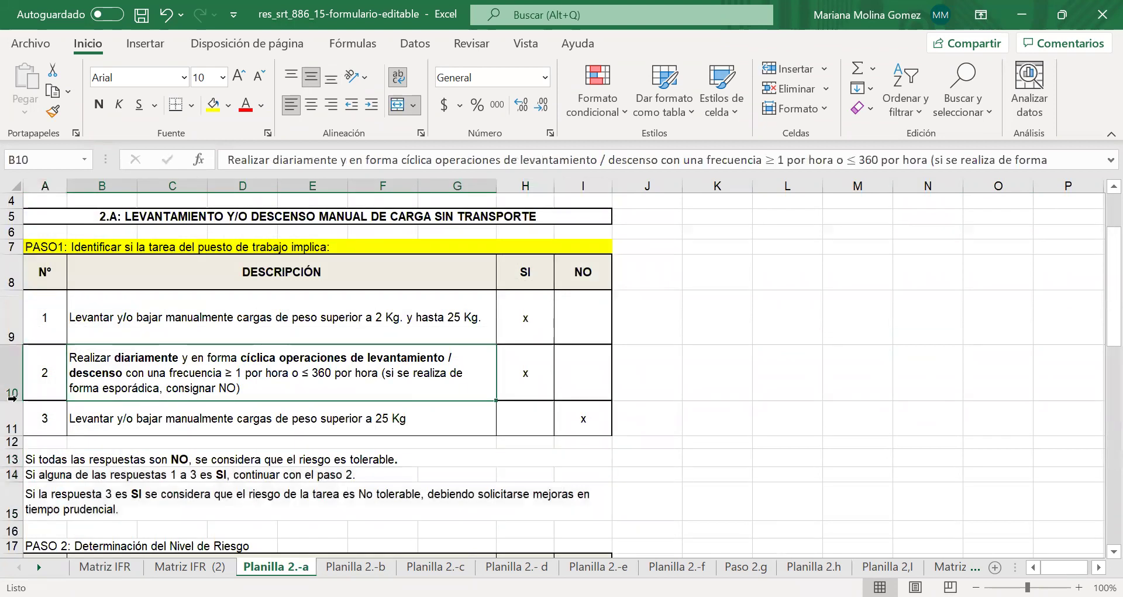
{"action": "left_click", "coordinate": [161, 478]}
{"action": "left_click", "coordinate": [54, 320]}
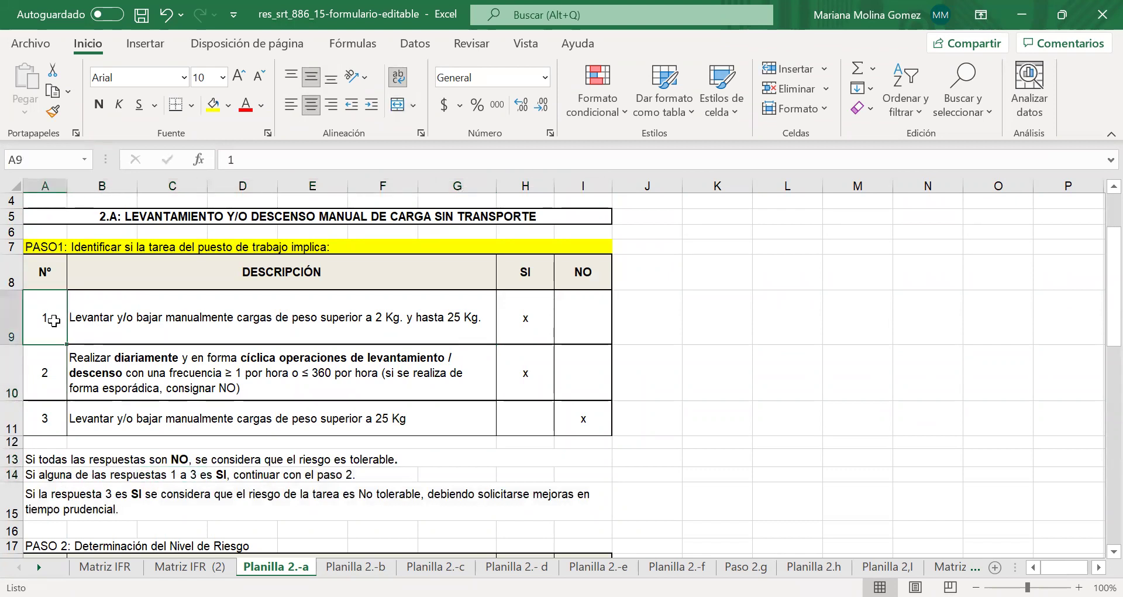
{"action": "left_click", "coordinate": [38, 428]}
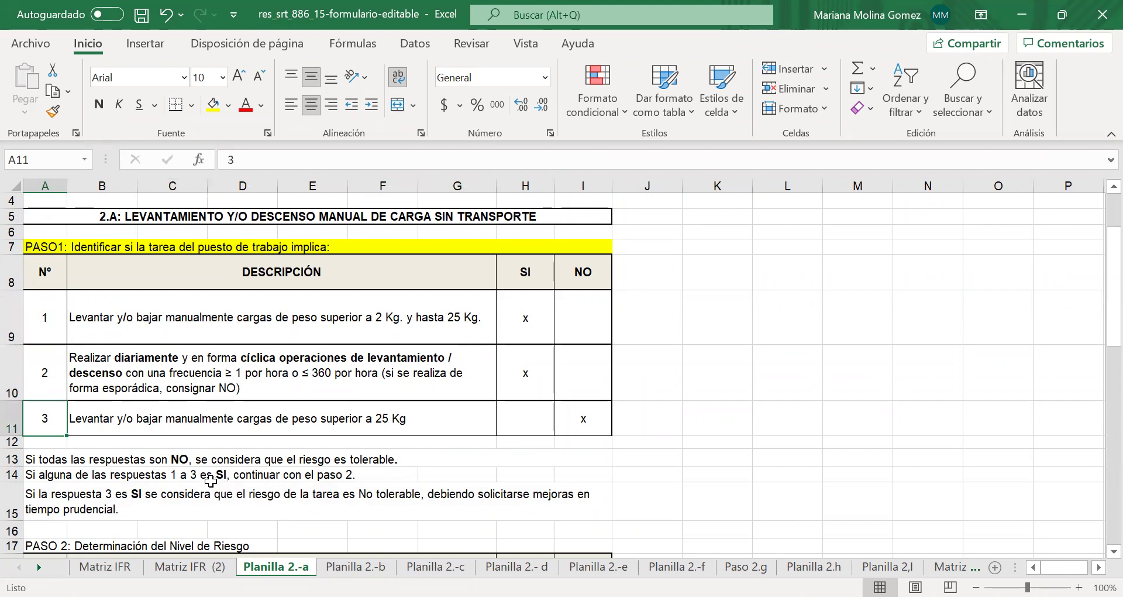
Change the Paso 1 question 1 answer to NO by marking an x there and clearing its SI cell.
{"action": "left_click", "coordinate": [590, 321]}
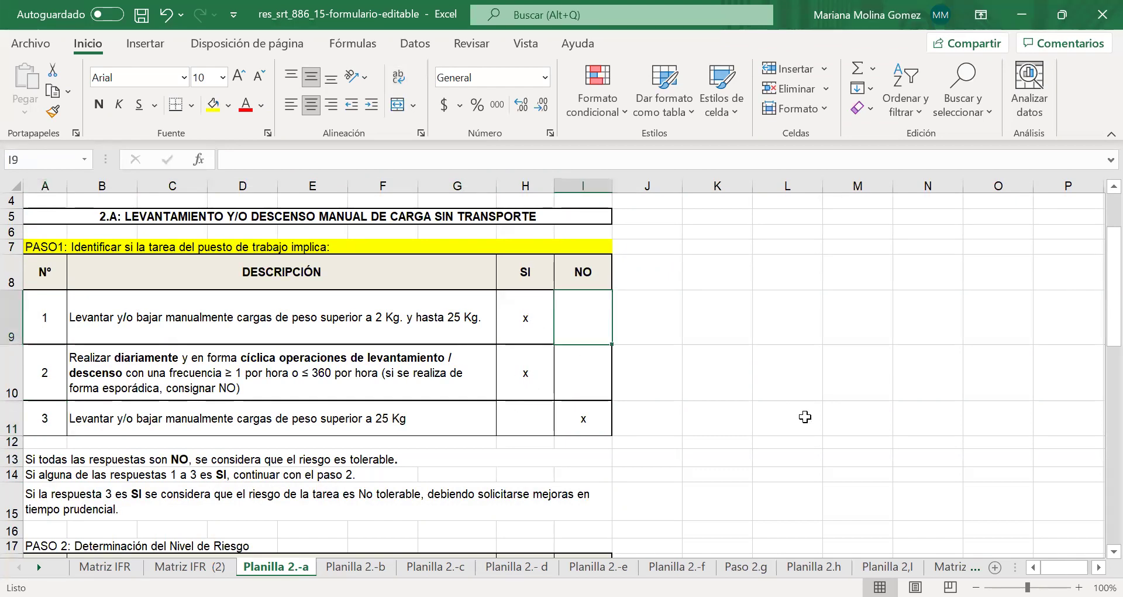
{"action": "type", "text": "x"}
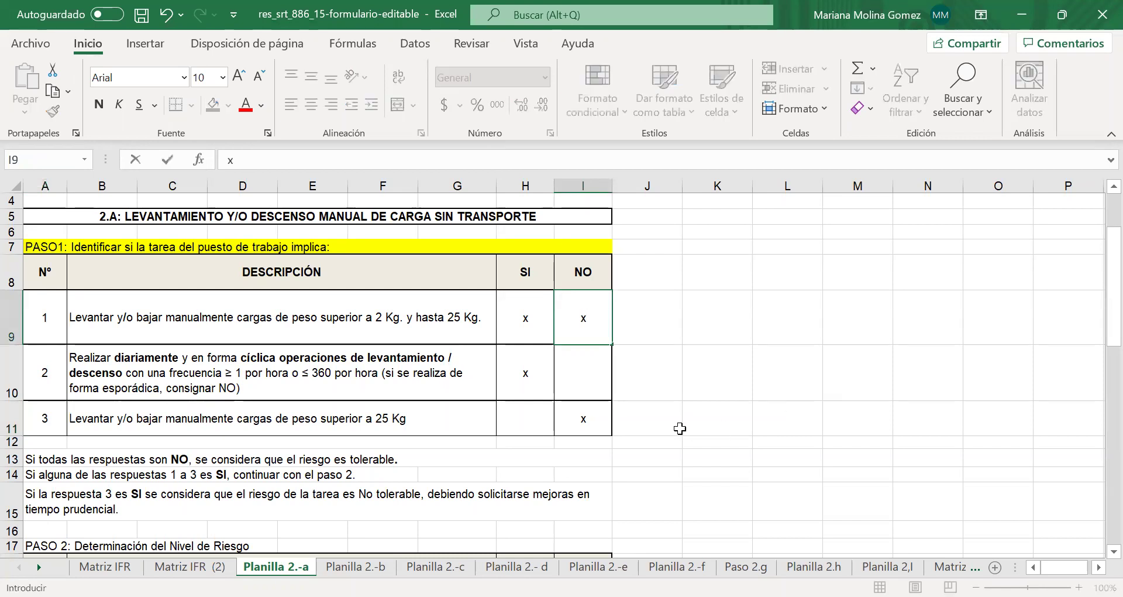
{"action": "left_click", "coordinate": [785, 372]}
{"action": "key", "text": "Delete"}
{"action": "left_click", "coordinate": [904, 451]}
{"action": "left_click", "coordinate": [596, 334]}
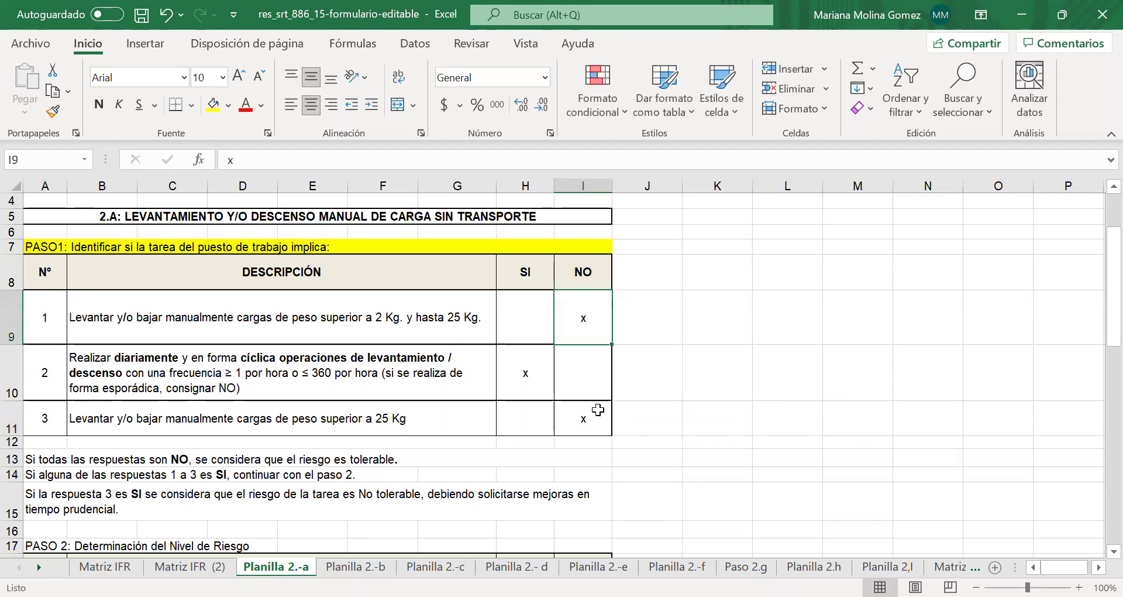
Change the Paso 1 question 2 answer to NO, clearing the SI cell and marking NO with an x.
{"action": "left_click", "coordinate": [598, 409]}
{"action": "left_click", "coordinate": [521, 377]}
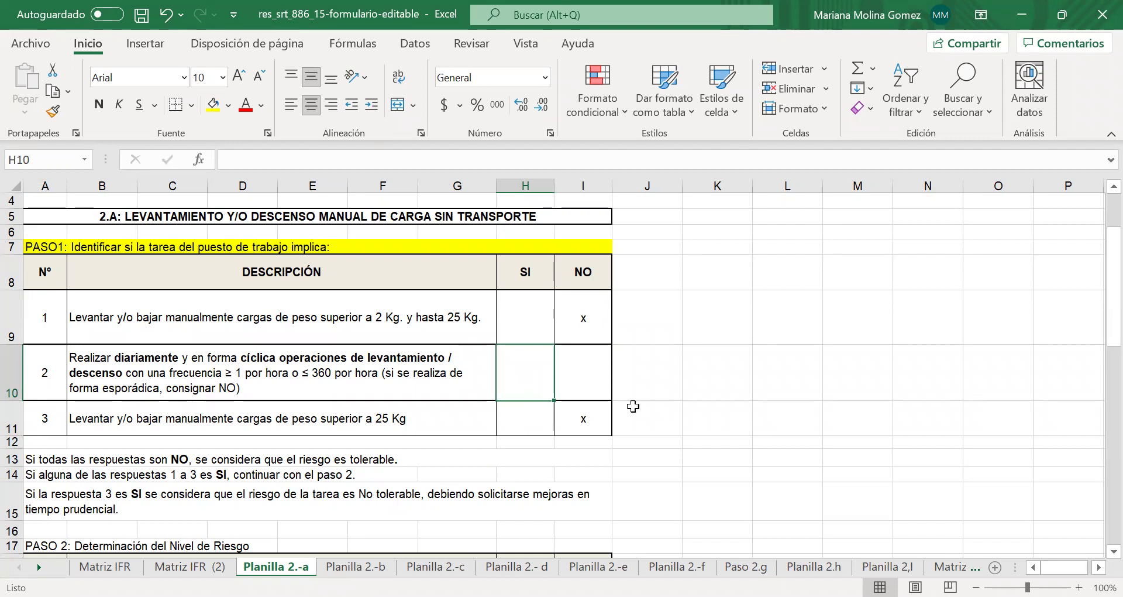
{"action": "key", "text": "Delete"}
{"action": "left_click", "coordinate": [579, 382]}
{"action": "type", "text": "x"}
{"action": "left_click", "coordinate": [830, 406]}
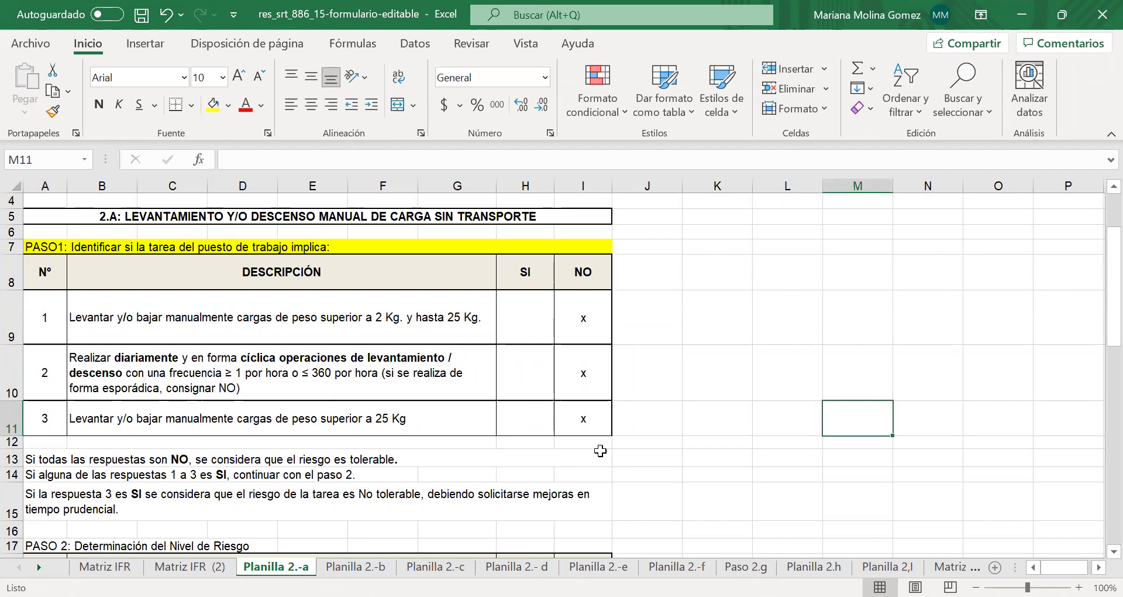
Change the answer on loads above 25 Kg to SI, clearing NO and marking SI with an x.
{"action": "left_click", "coordinate": [582, 418]}
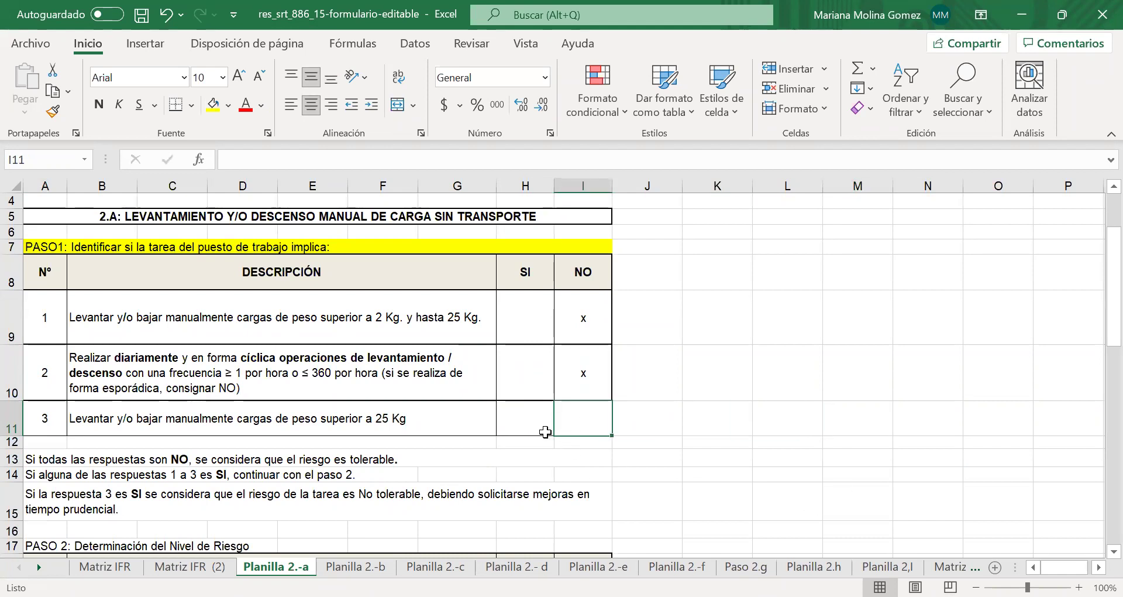
{"action": "left_click", "coordinate": [535, 419]}
{"action": "type", "text": "x"}
{"action": "left_click", "coordinate": [886, 494]}
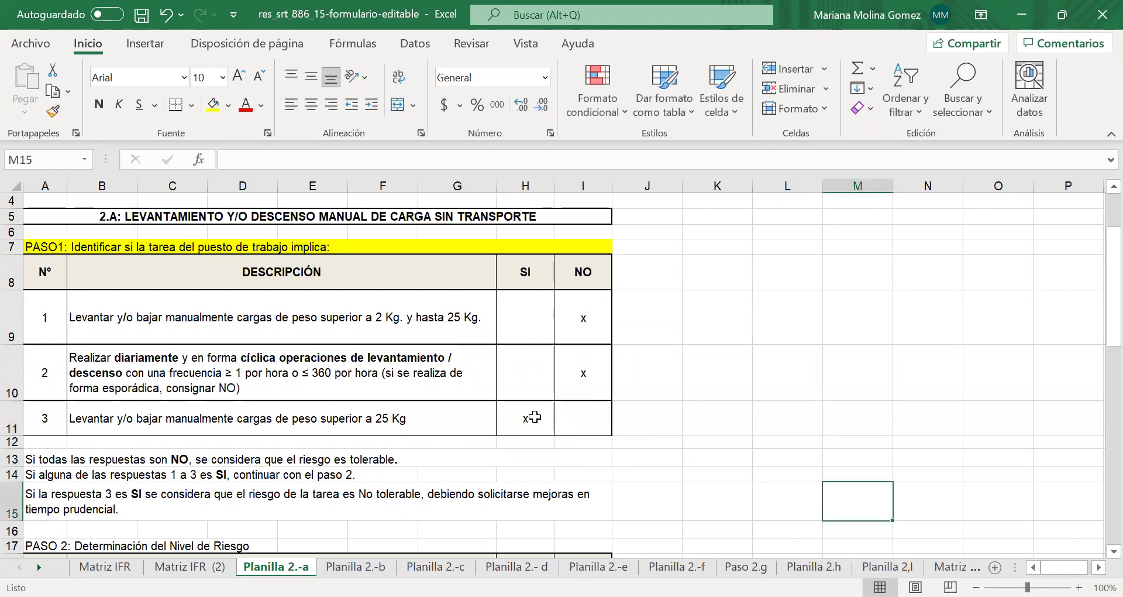
{"action": "left_click", "coordinate": [529, 415]}
{"action": "left_click", "coordinate": [396, 409]}
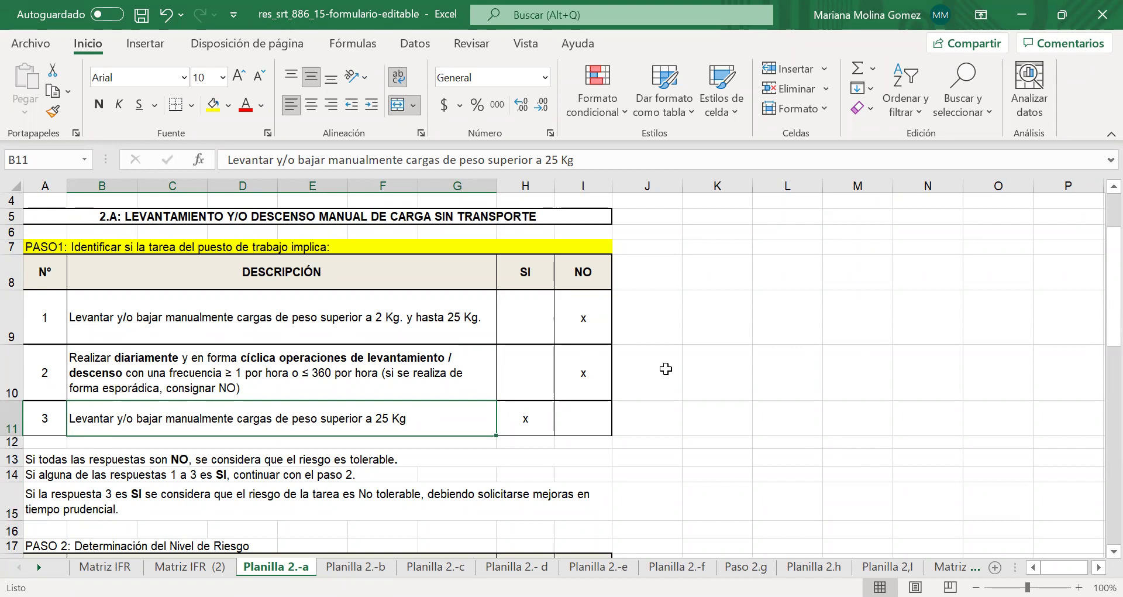
Review the three Paso 1 answers and set question 3 back to NO, clearing its SI mark and entering an x under NO.
{"action": "scroll", "coordinate": [665, 369], "scroll_direction": "down", "scroll_amount": 1}
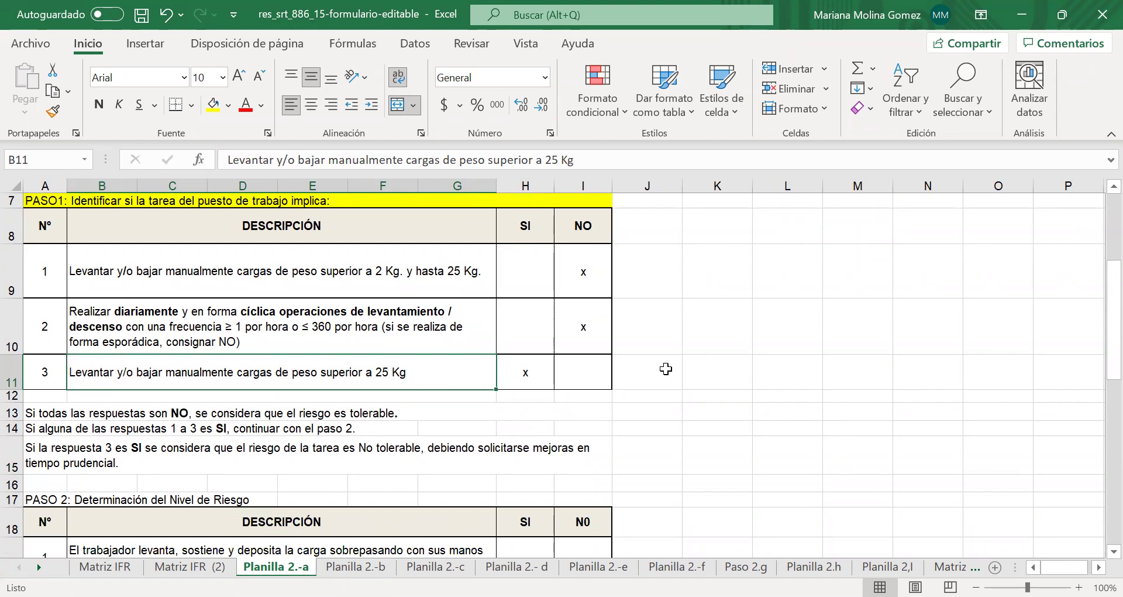
{"action": "left_click_drag", "start_coordinate": [576, 266], "coordinate": [554, 380]}
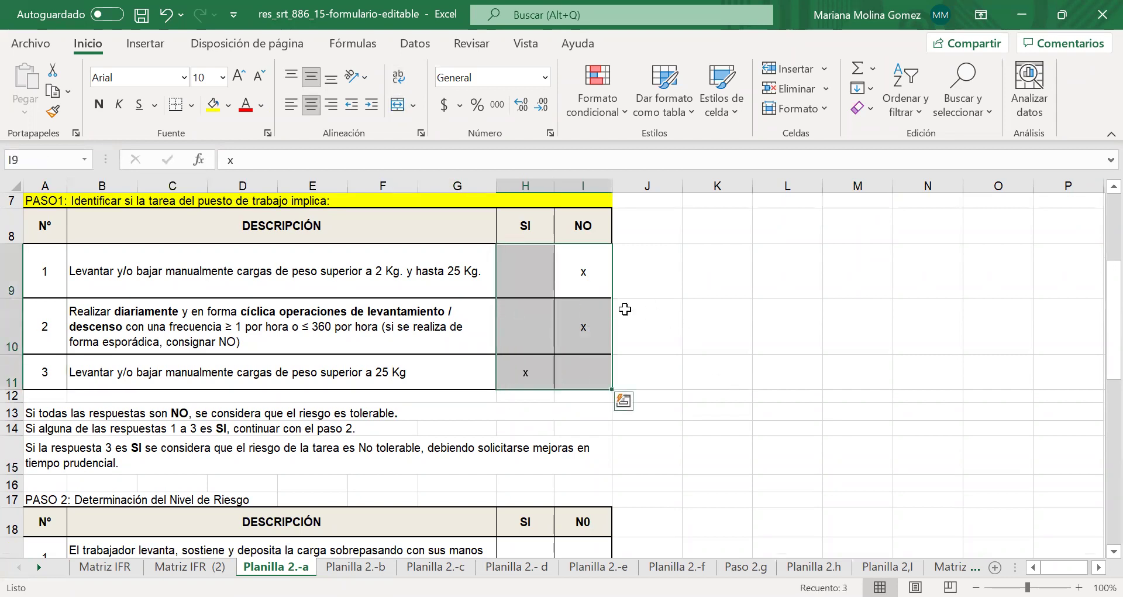
{"action": "left_click", "coordinate": [537, 375]}
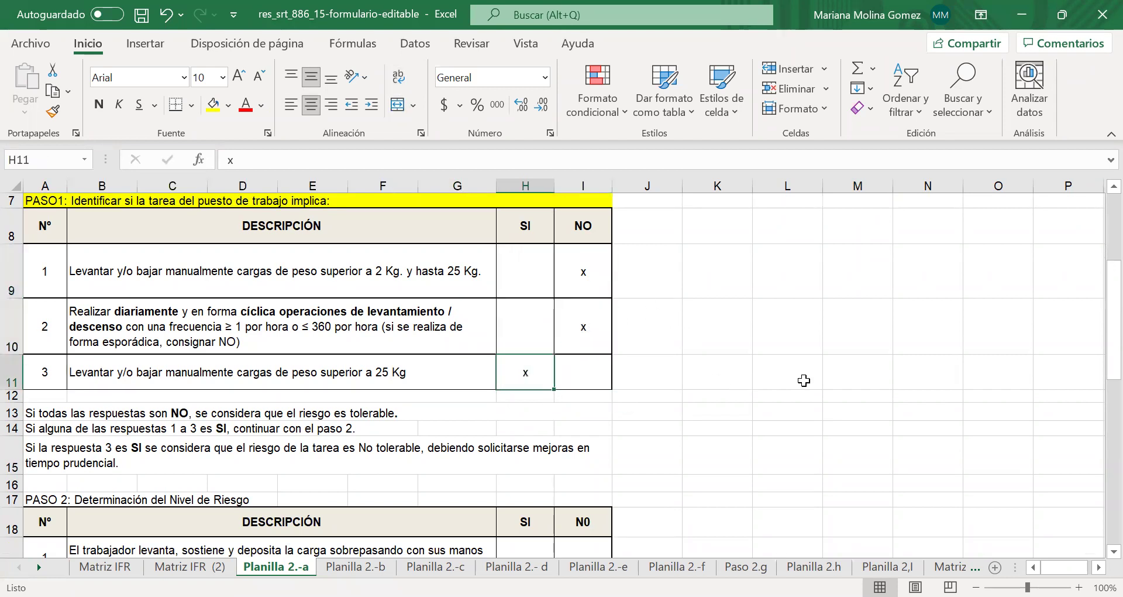
{"action": "key", "text": "Delete"}
{"action": "key", "text": "Right"}
{"action": "type", "text": "x"}
{"action": "left_click", "coordinate": [755, 429]}
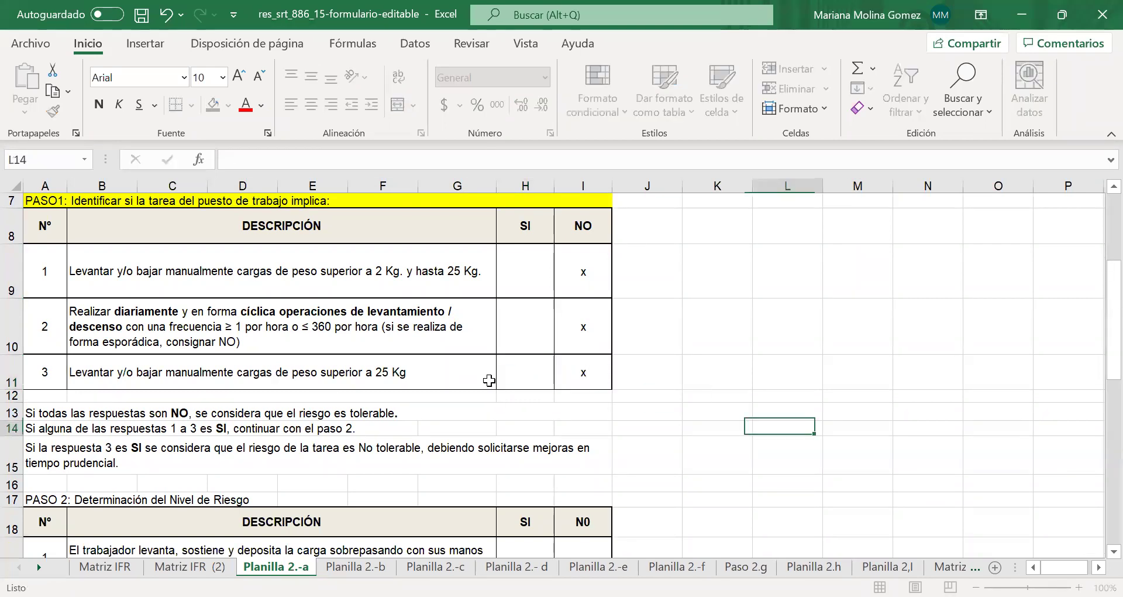
Set Paso 1 question 2 on daily, cyclic lifting back to SI, clearing NO and entering an x under SI.
{"action": "key", "text": "Up"}
{"action": "key", "text": "Up"}
{"action": "key", "text": "Up"}
{"action": "key", "text": "Up"}
{"action": "key", "text": "Left"}
{"action": "key", "text": "Left"}
{"action": "key", "text": "Left"}
{"action": "key", "text": "Delete"}
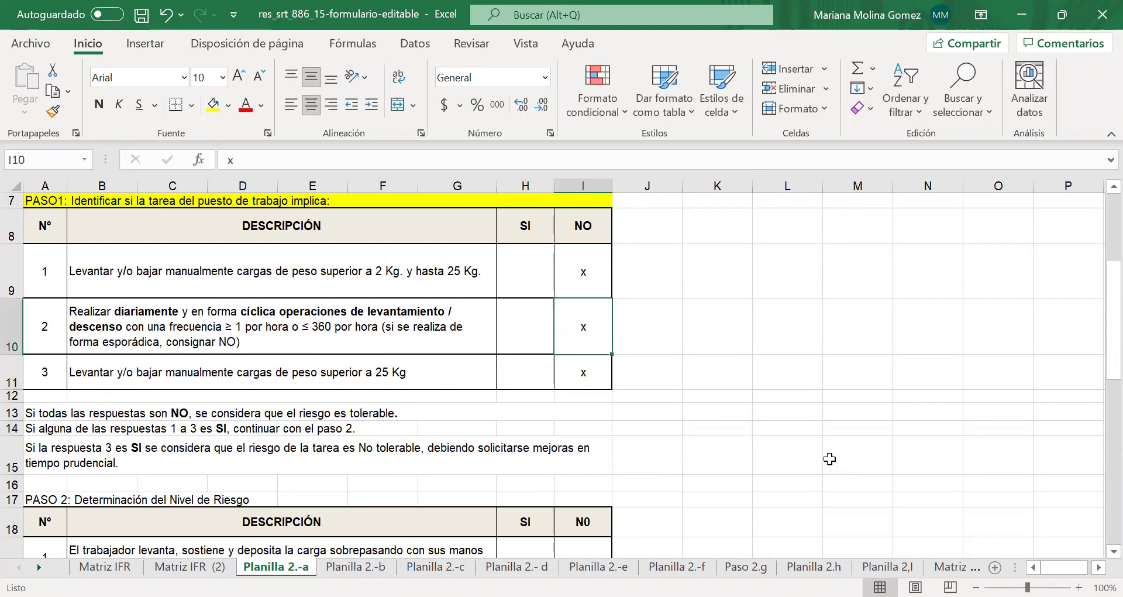
{"action": "key", "text": "Left"}
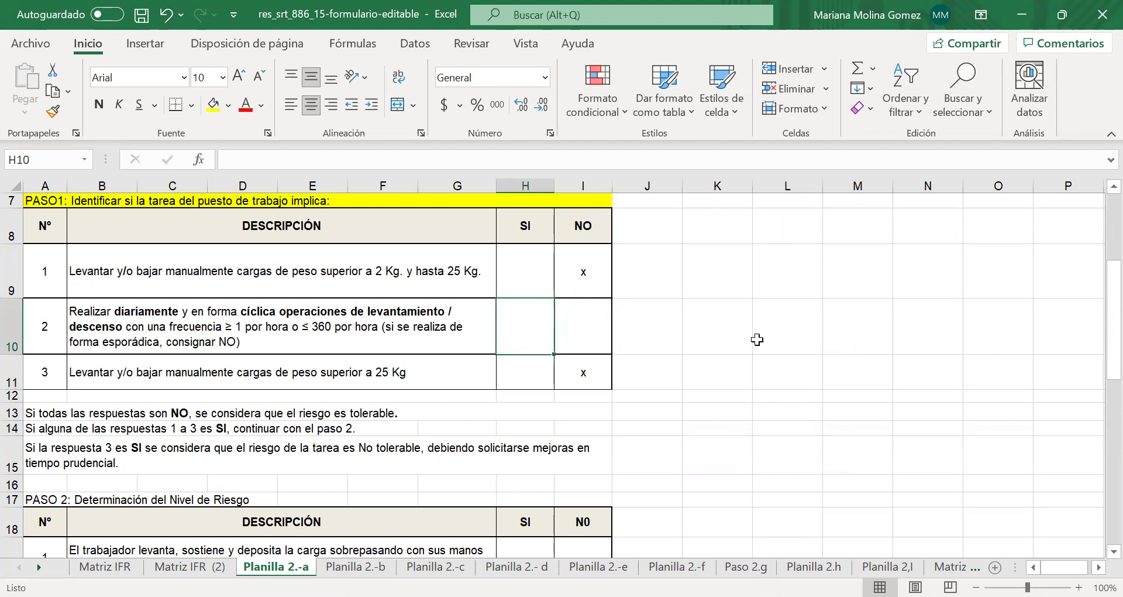
{"action": "type", "text": "x"}
{"action": "left_click", "coordinate": [787, 328]}
Compare the Paso 1 marks for questions 1 and 3 with the mark for question 2.
{"action": "left_click", "coordinate": [520, 336]}
{"action": "left_click", "coordinate": [593, 267]}
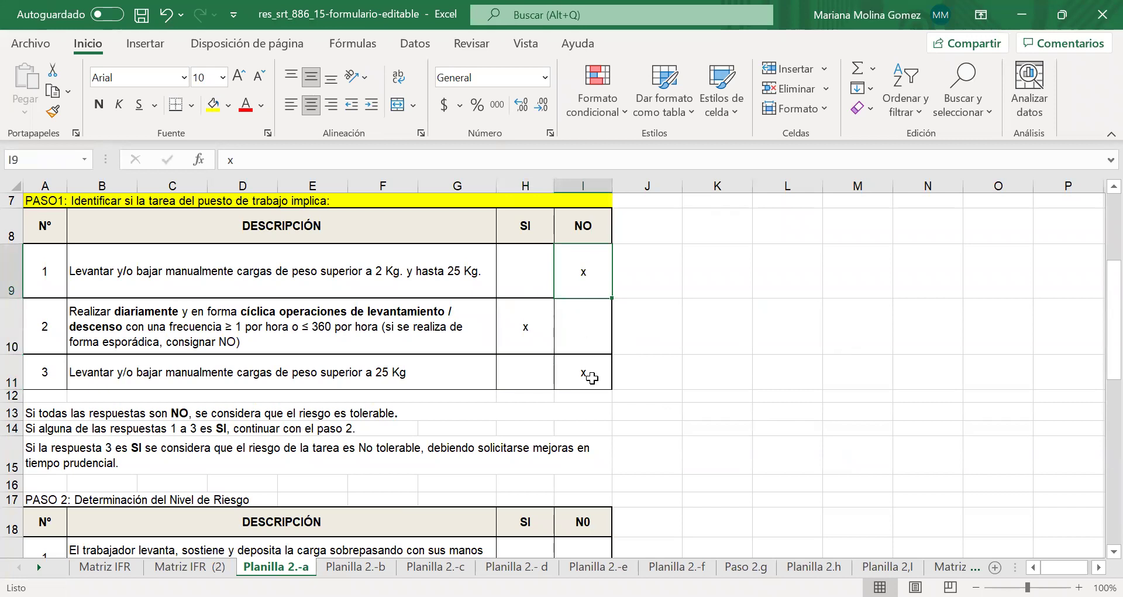
{"action": "left_click", "coordinate": [590, 372]}
{"action": "left_click", "coordinate": [514, 325]}
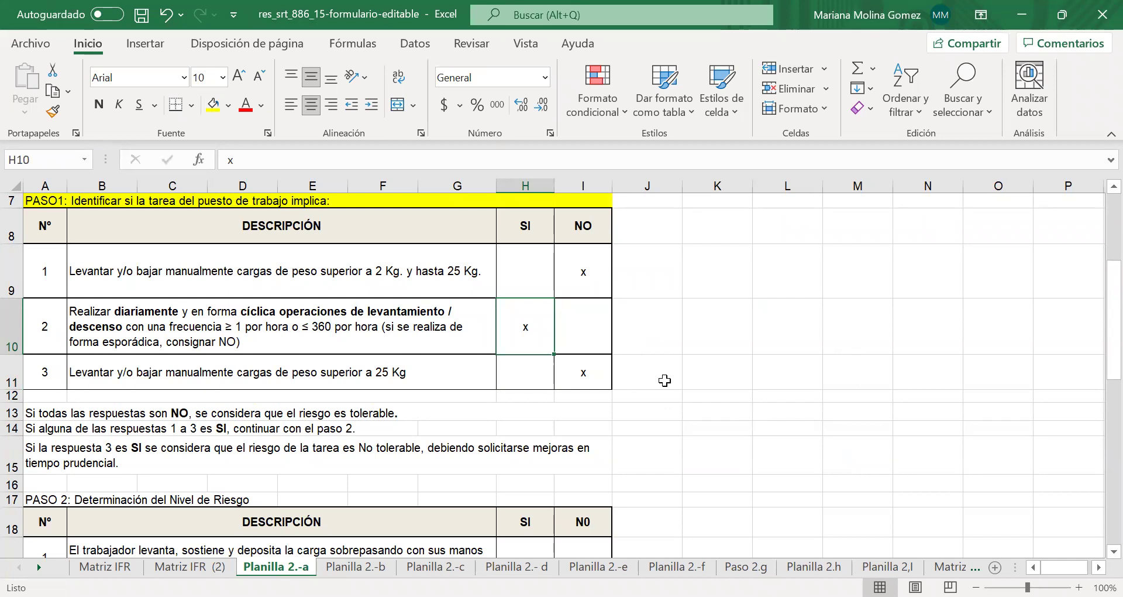
Fill the "PASO 2: Determinación del Nivel de Riesgo" heading in row 17 with green.
{"action": "scroll", "coordinate": [664, 380], "scroll_direction": "down", "scroll_amount": 3}
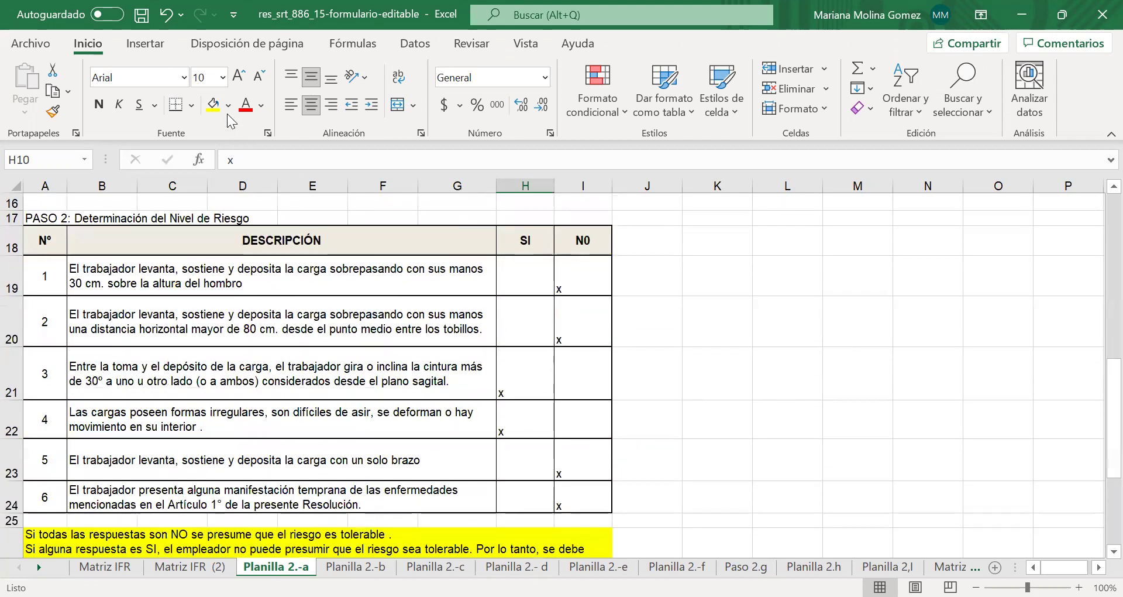
{"action": "left_click", "coordinate": [263, 218]}
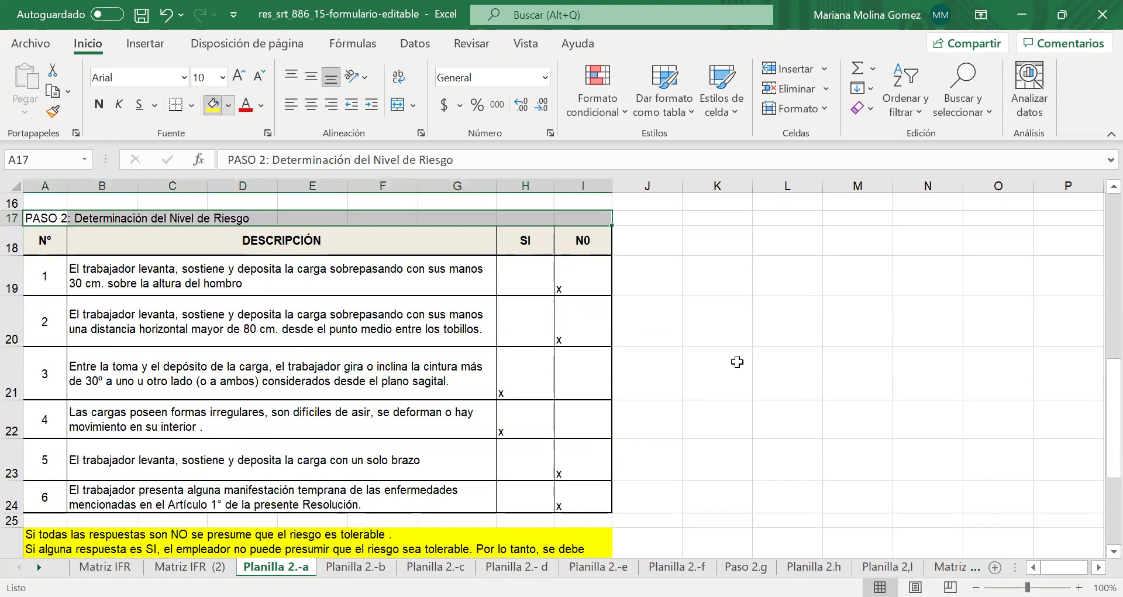
{"action": "key", "text": "alt+h"}
{"action": "key", "text": "h"}
{"action": "left_click", "coordinate": [857, 373]}
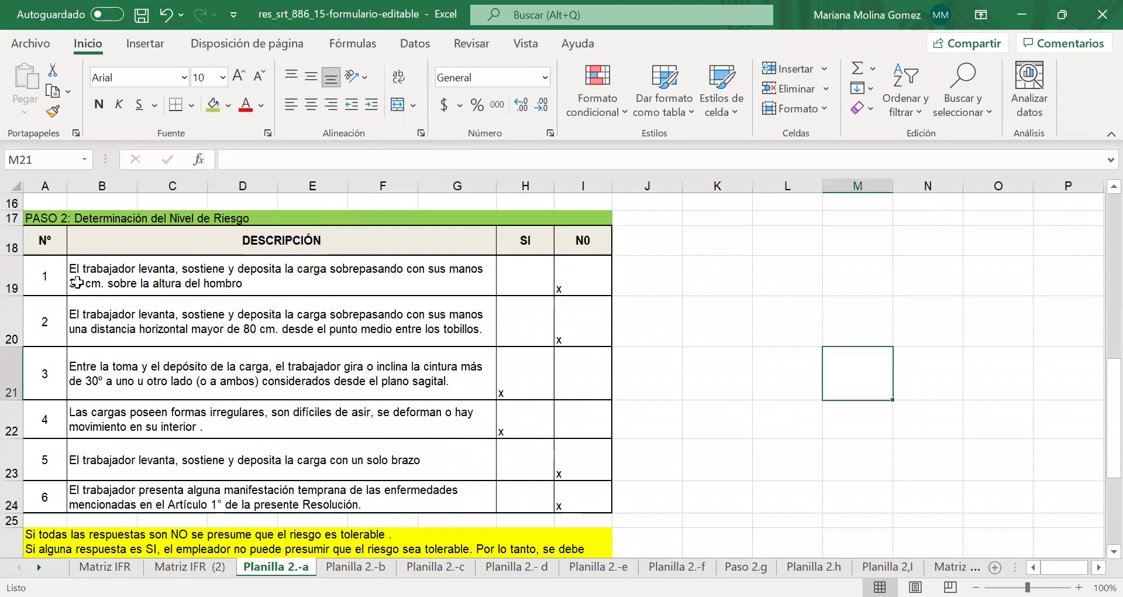
Change Paso 2 question 1, lifting over 30 cm above the shoulder, to SI with an x and clear its NO cell.
{"action": "left_click", "coordinate": [94, 272]}
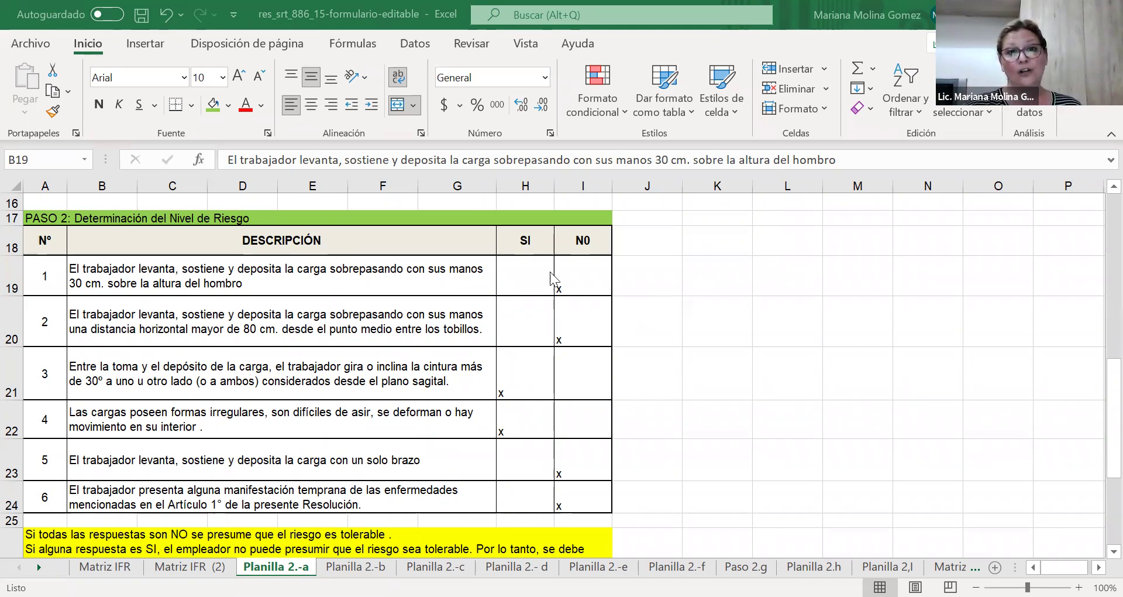
{"action": "left_click", "coordinate": [578, 287]}
{"action": "key", "text": "Delete"}
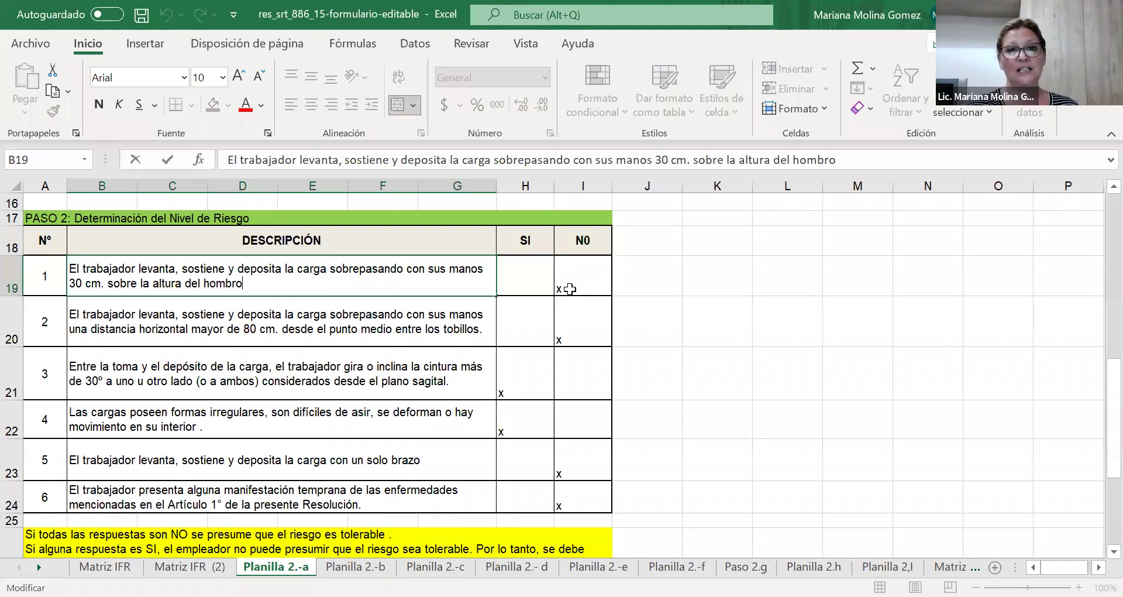
{"action": "left_click", "coordinate": [498, 286]}
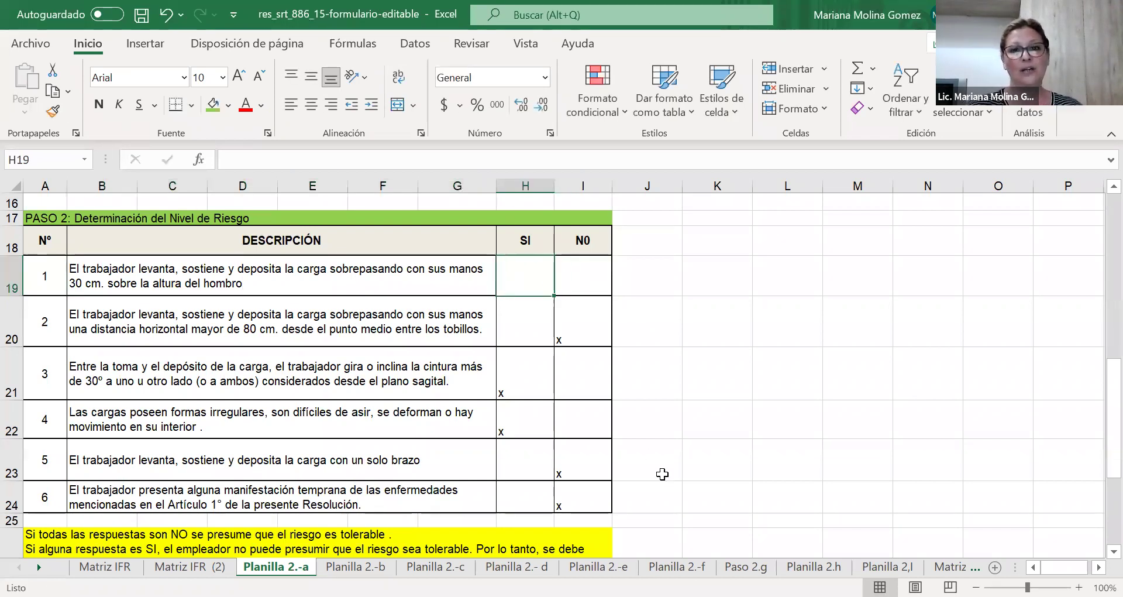
{"action": "type", "text": "x"}
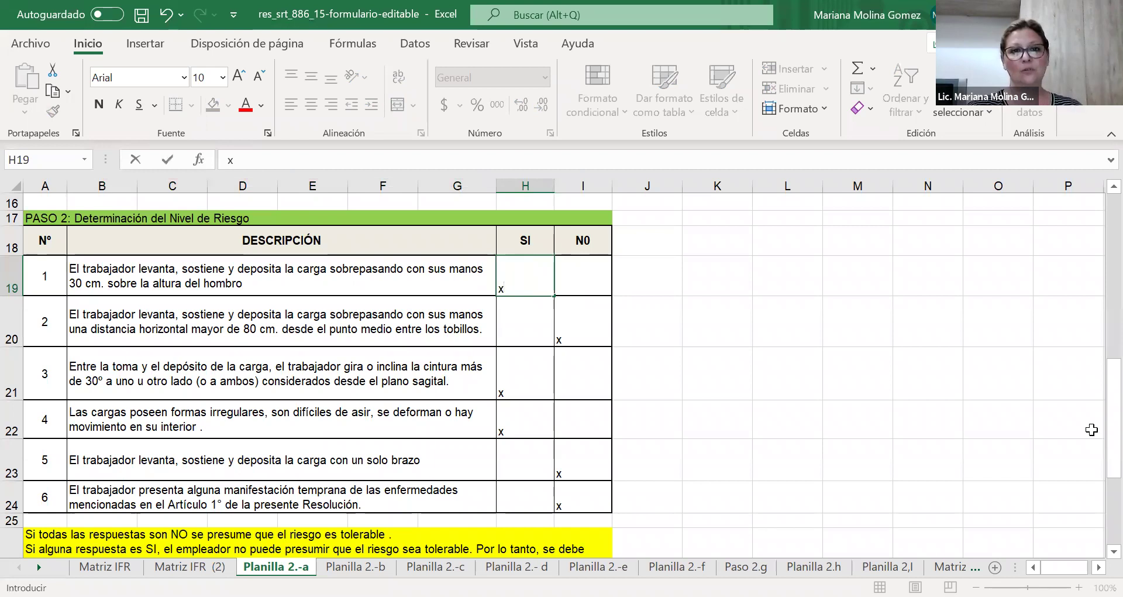
Review Paso 2 question 2, and change question 3 on waist rotation to NO with an x, clearing its SI cell.
{"action": "left_click", "coordinate": [164, 320]}
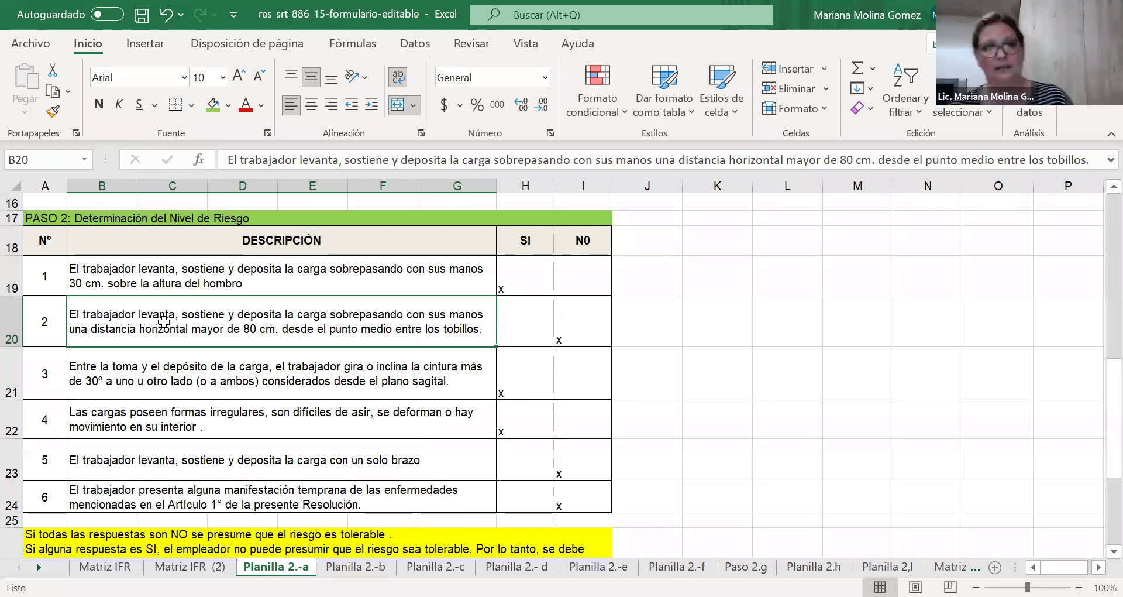
{"action": "left_click", "coordinate": [602, 330]}
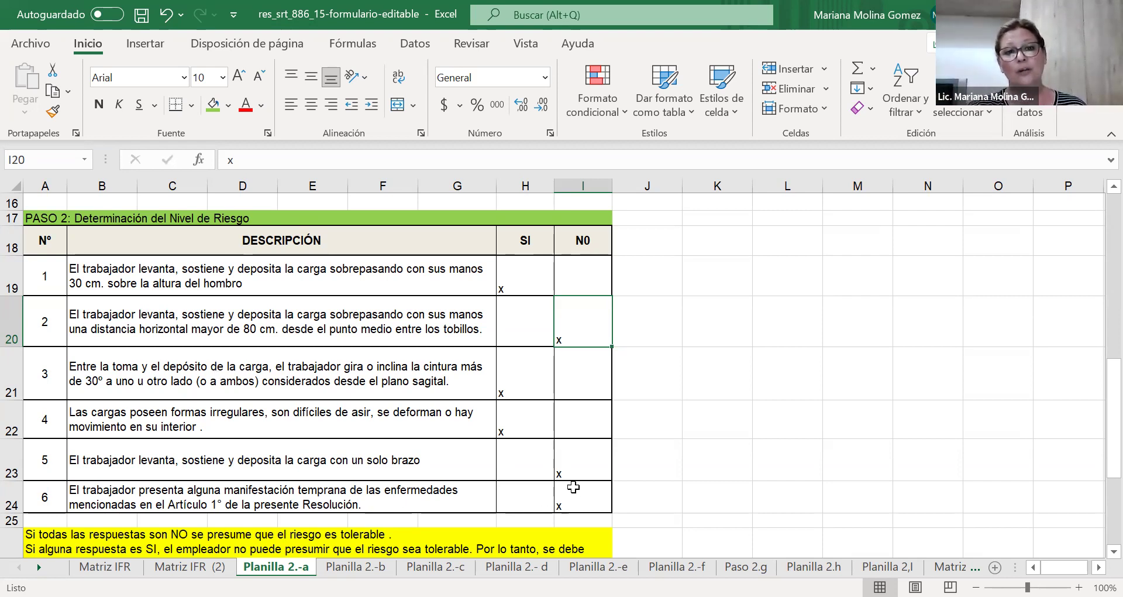
{"action": "left_click", "coordinate": [540, 389]}
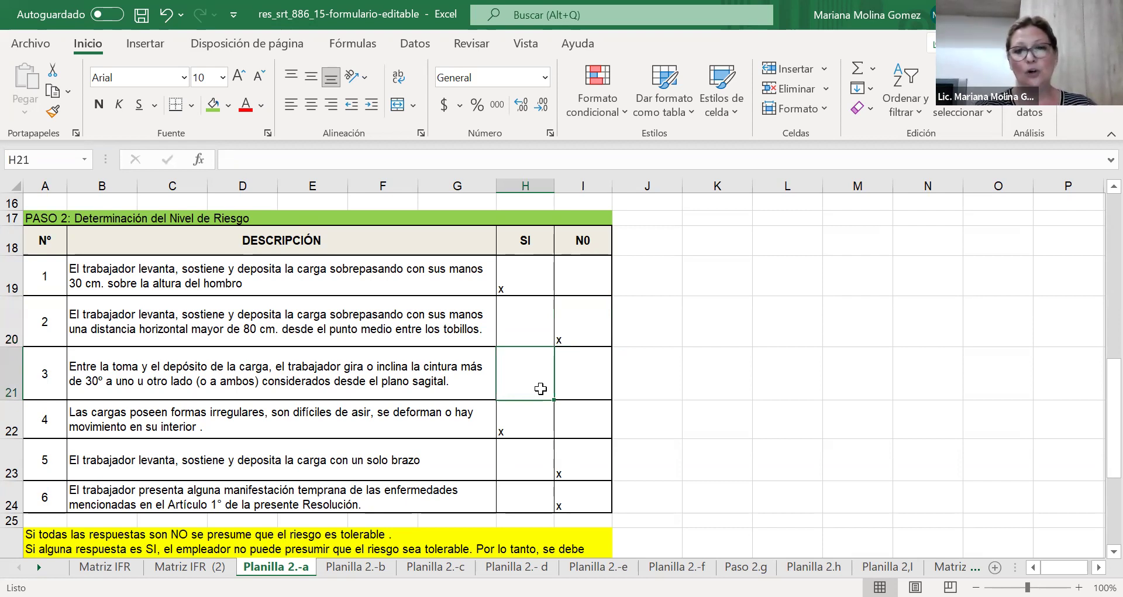
{"action": "left_click", "coordinate": [568, 379]}
{"action": "type", "text": "x"}
{"action": "left_click", "coordinate": [648, 465]}
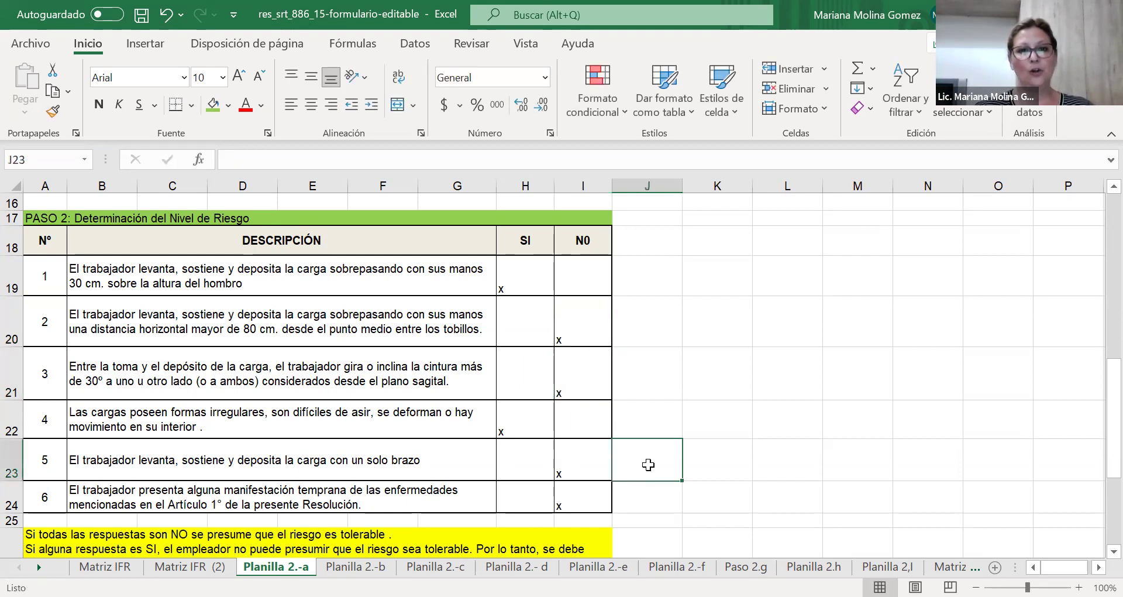
Change Paso 2 question 4 on irregularly shaped loads to NO with an x and clear its SI cell.
{"action": "left_click", "coordinate": [135, 422]}
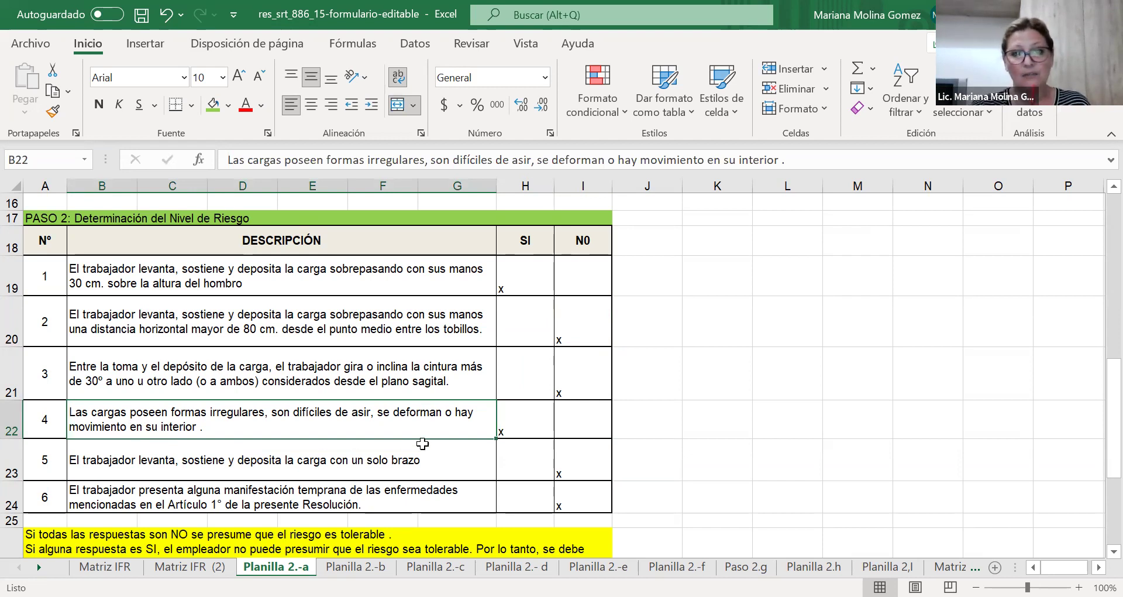
{"action": "left_click", "coordinate": [528, 416]}
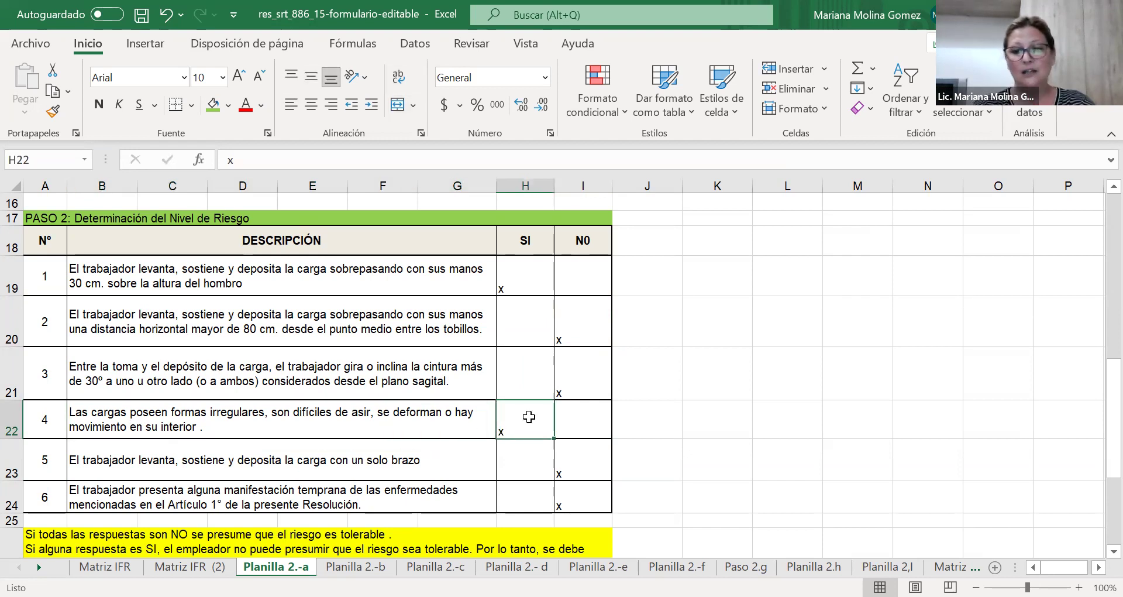
{"action": "left_click", "coordinate": [579, 415]}
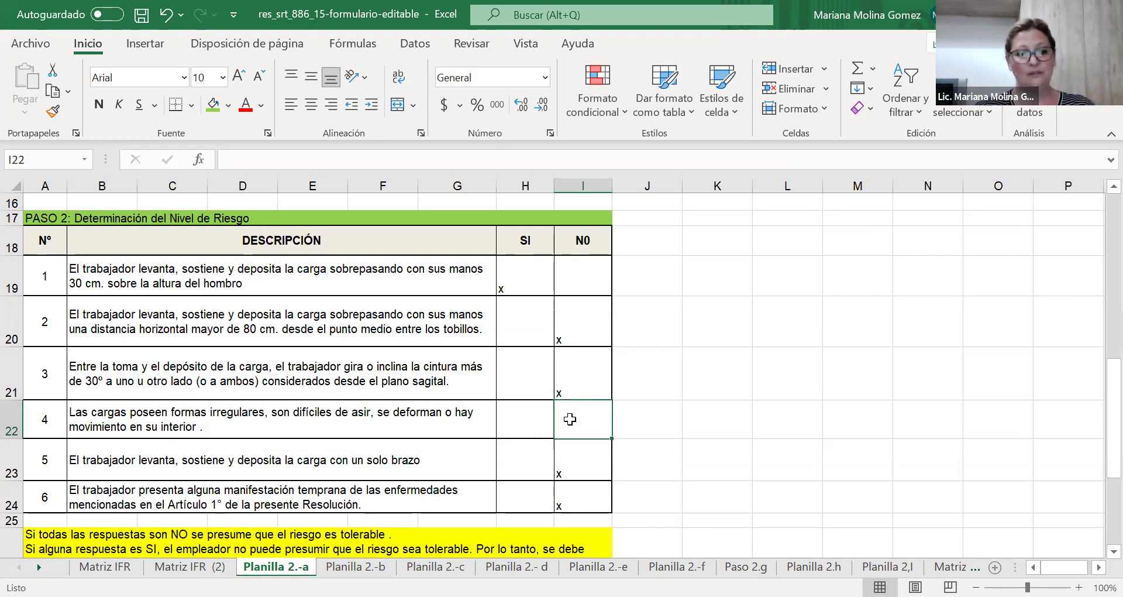
{"action": "type", "text": "x"}
{"action": "left_click", "coordinate": [668, 426]}
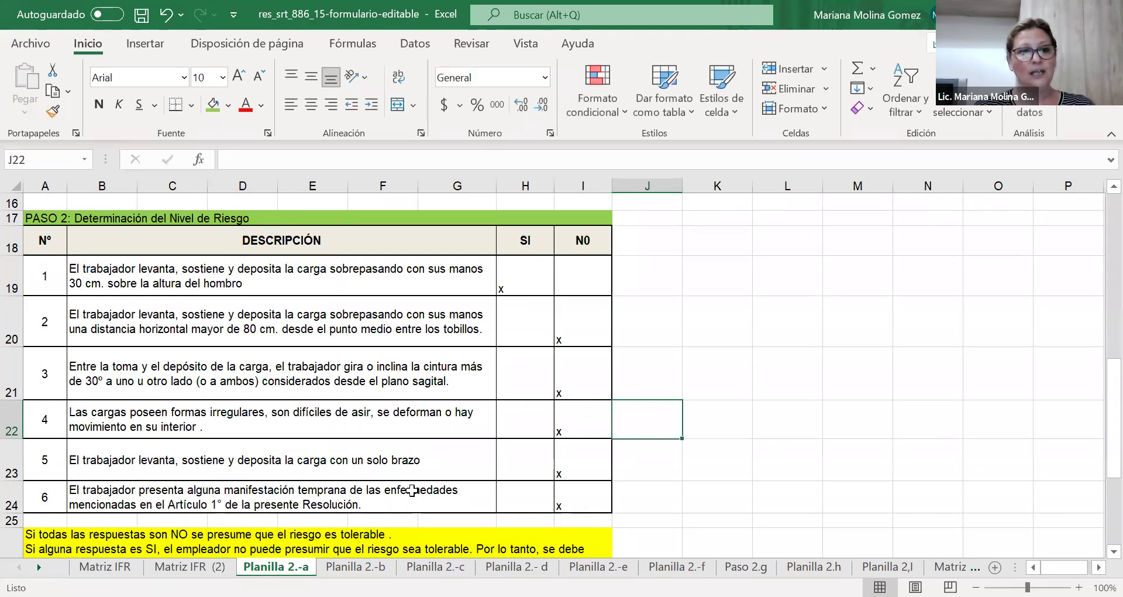
Review Paso 2 questions 5 and 6 with their answers, and read the yellow risk conclusion note in row 26.
{"action": "left_click", "coordinate": [413, 467]}
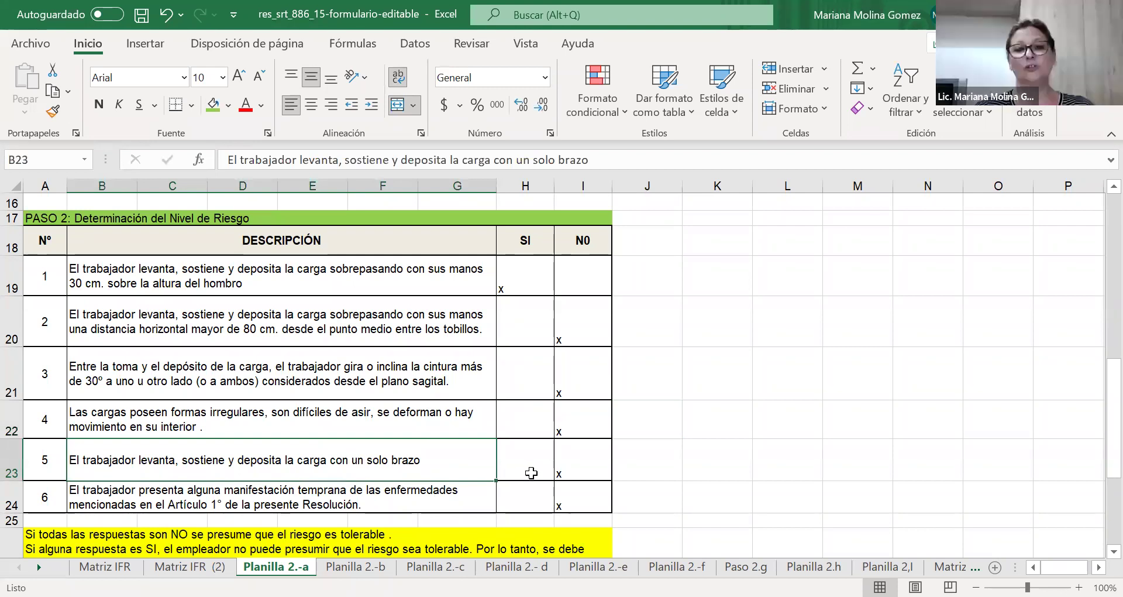
{"action": "key", "text": "Right"}
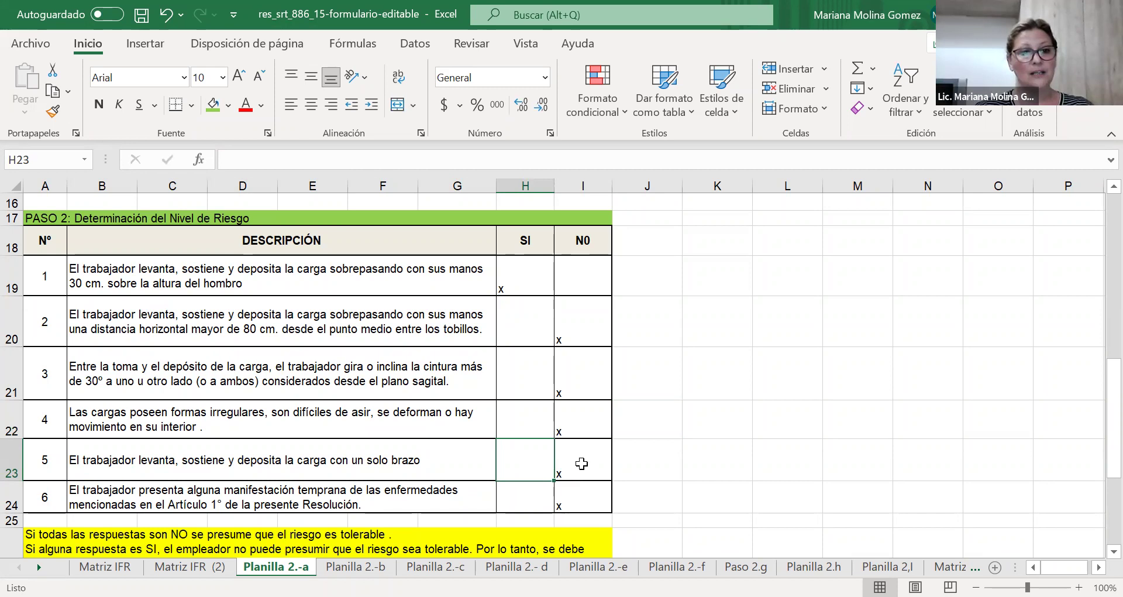
{"action": "scroll", "coordinate": [114, 451], "scroll_direction": "down", "scroll_amount": 1}
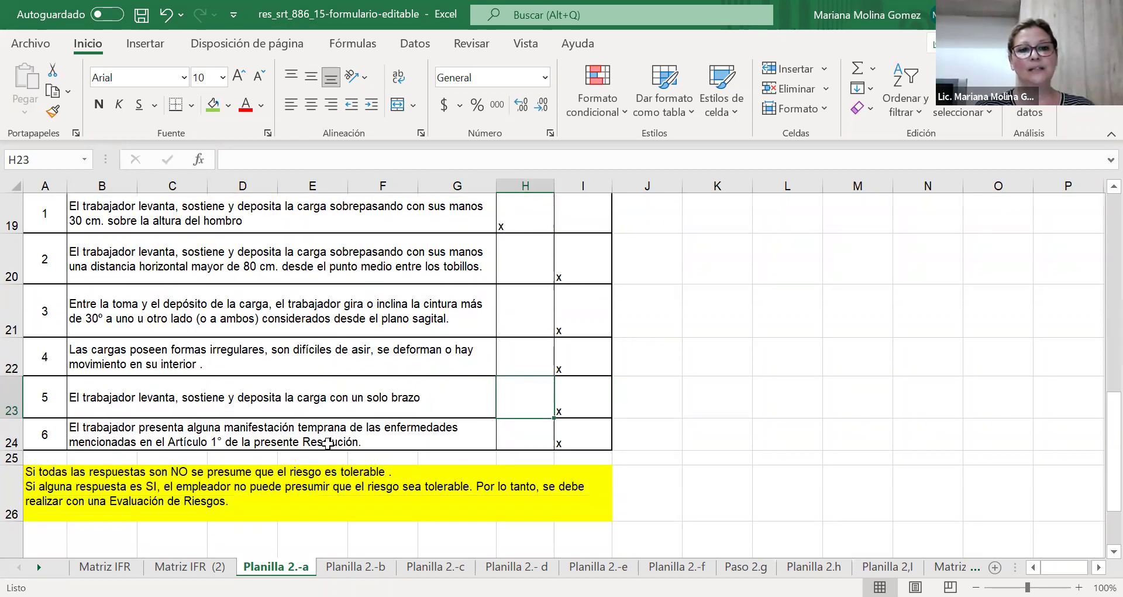
{"action": "left_click", "coordinate": [592, 439]}
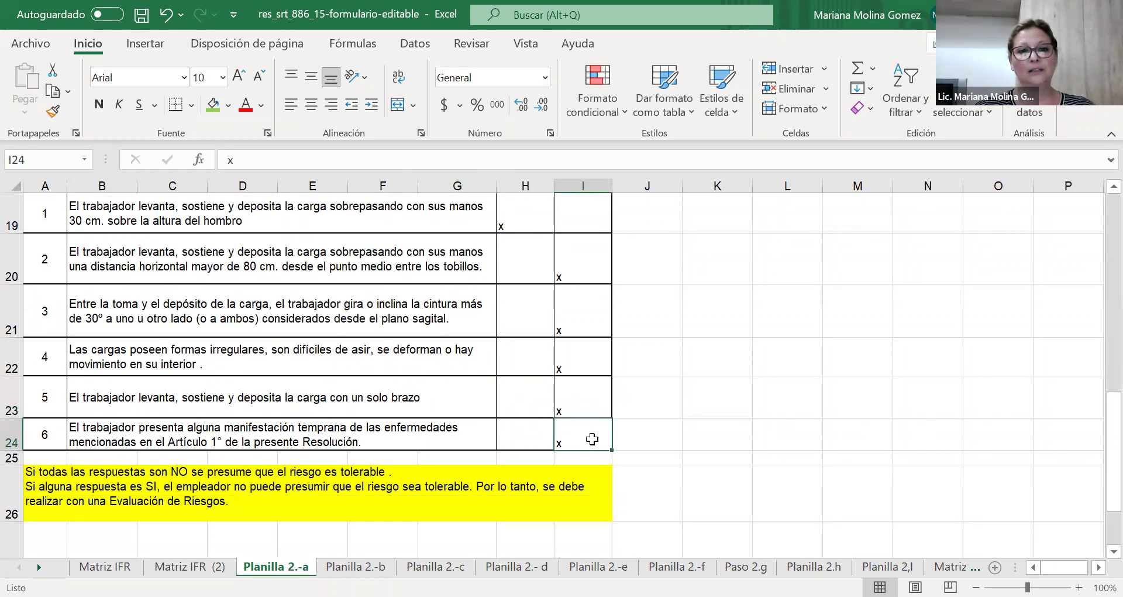
{"action": "left_click", "coordinate": [124, 492]}
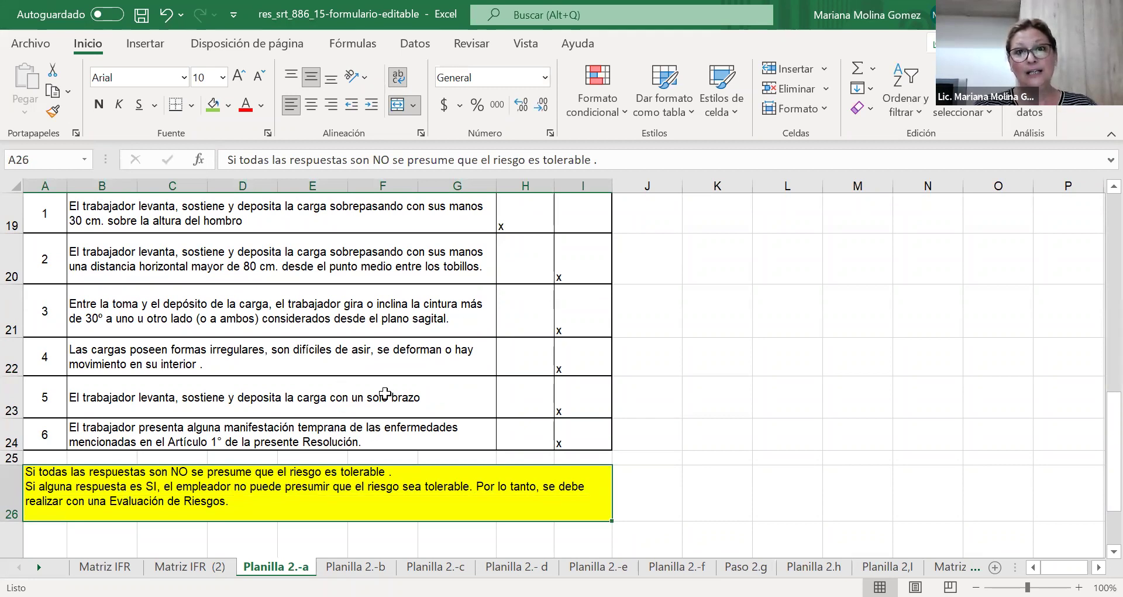
Check the SI answer to Paso 1 question 2 against the row 14 rule about continuing with Paso 2.
{"action": "scroll", "coordinate": [591, 405], "scroll_direction": "up", "scroll_amount": 3}
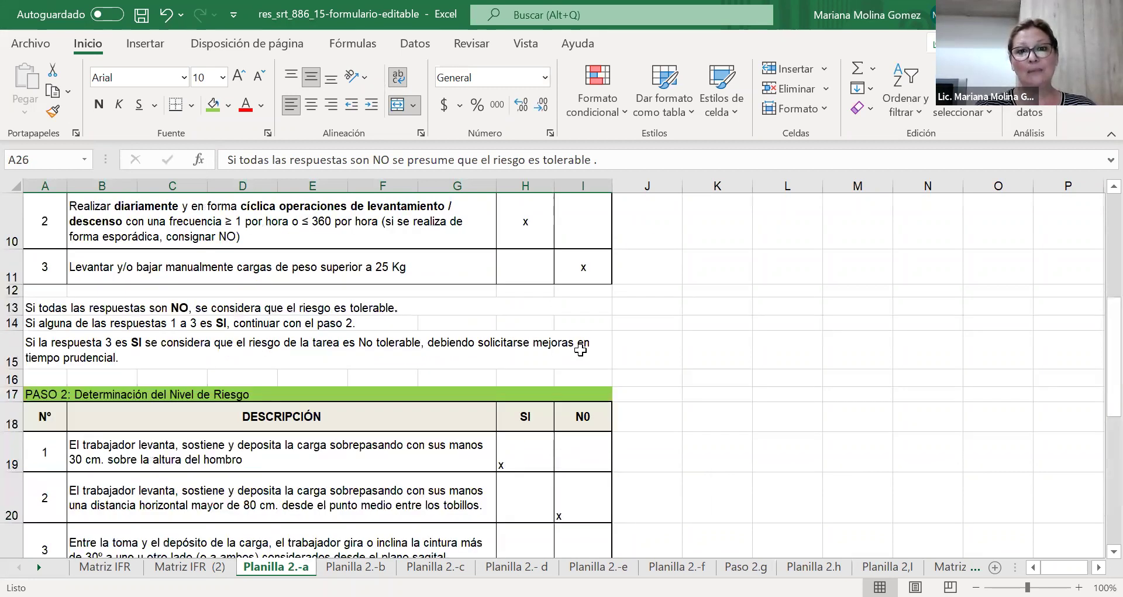
{"action": "scroll", "coordinate": [523, 419], "scroll_direction": "up", "scroll_amount": 3}
{"action": "left_click", "coordinate": [523, 420]}
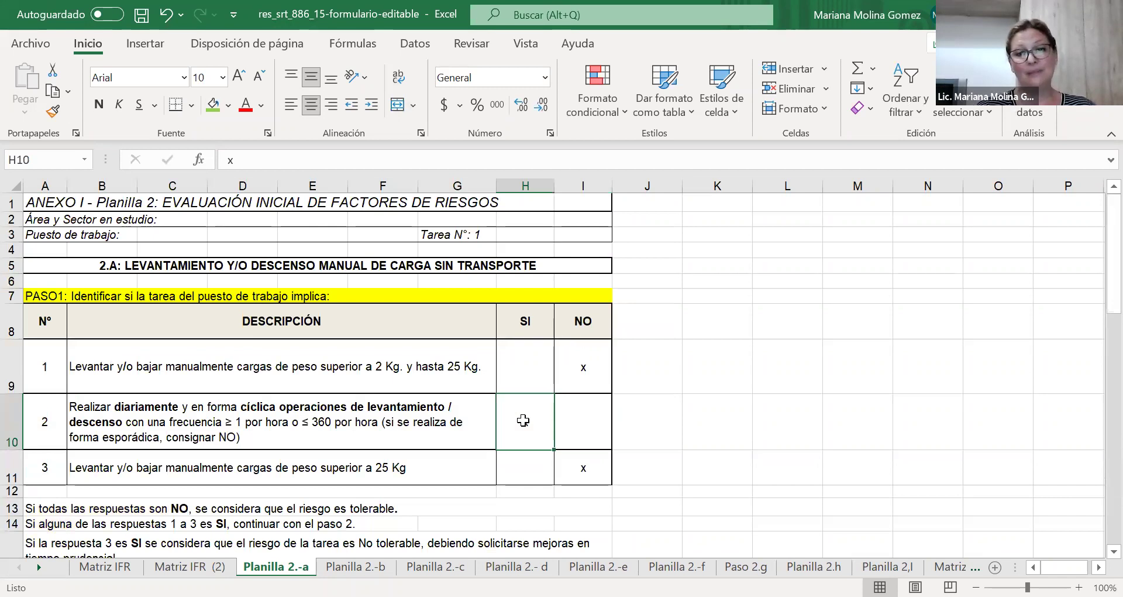
{"action": "scroll", "coordinate": [117, 447], "scroll_direction": "down", "scroll_amount": 2}
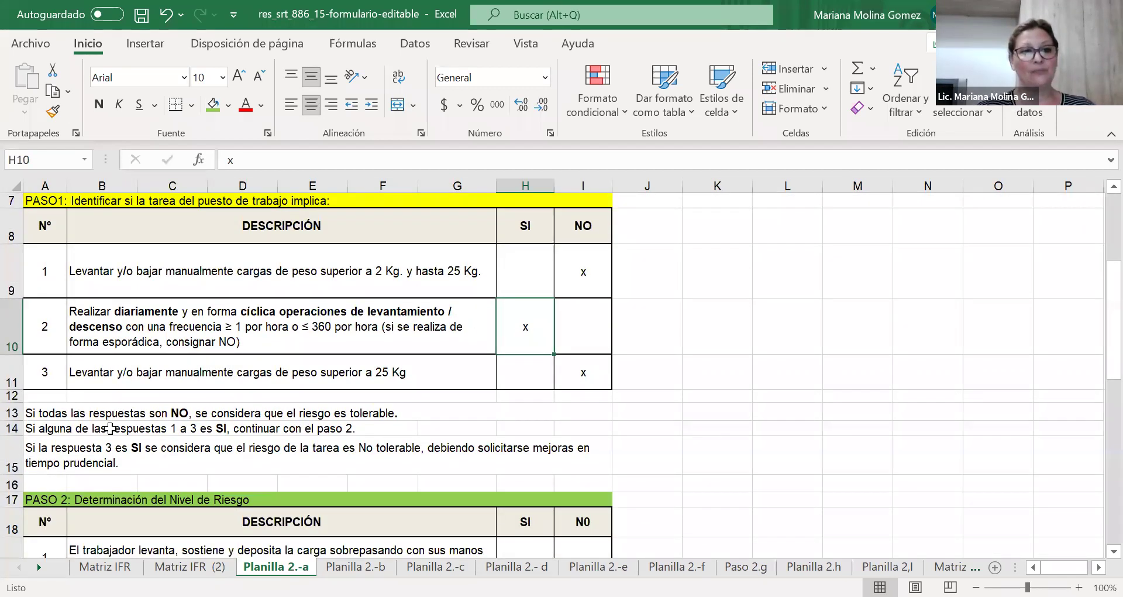
{"action": "left_click", "coordinate": [110, 428]}
{"action": "left_click", "coordinate": [48, 429]}
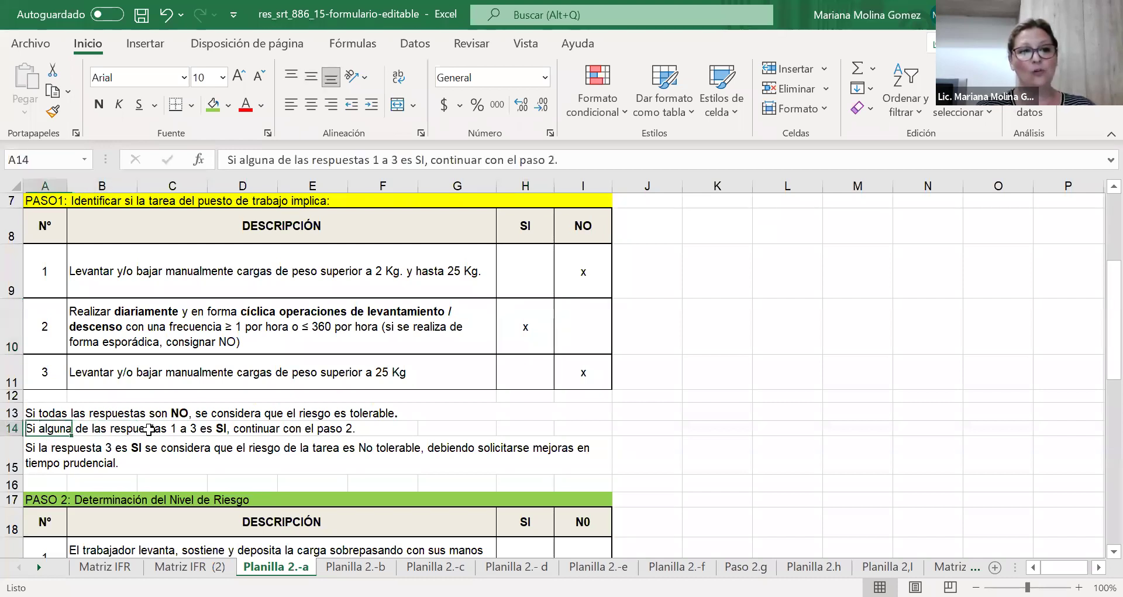
{"action": "left_click", "coordinate": [359, 430], "text": "shift"}
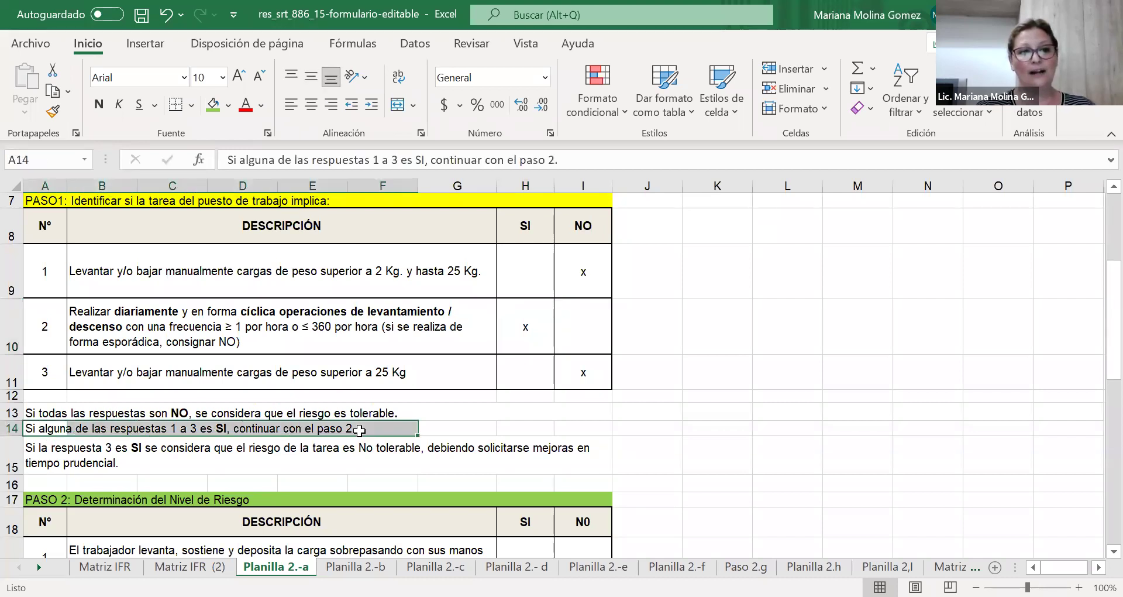
{"action": "left_click", "coordinate": [534, 329]}
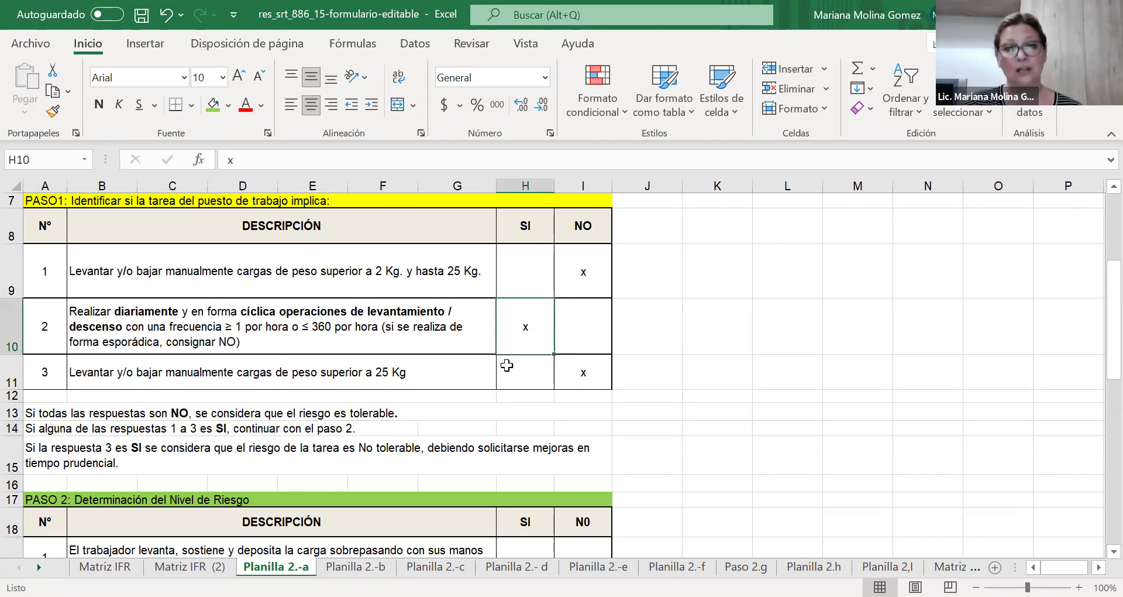
Examine the NO answers for all six Paso 2 questions, selecting cells I19 through I24.
{"action": "scroll", "coordinate": [506, 368], "scroll_direction": "down", "scroll_amount": 1}
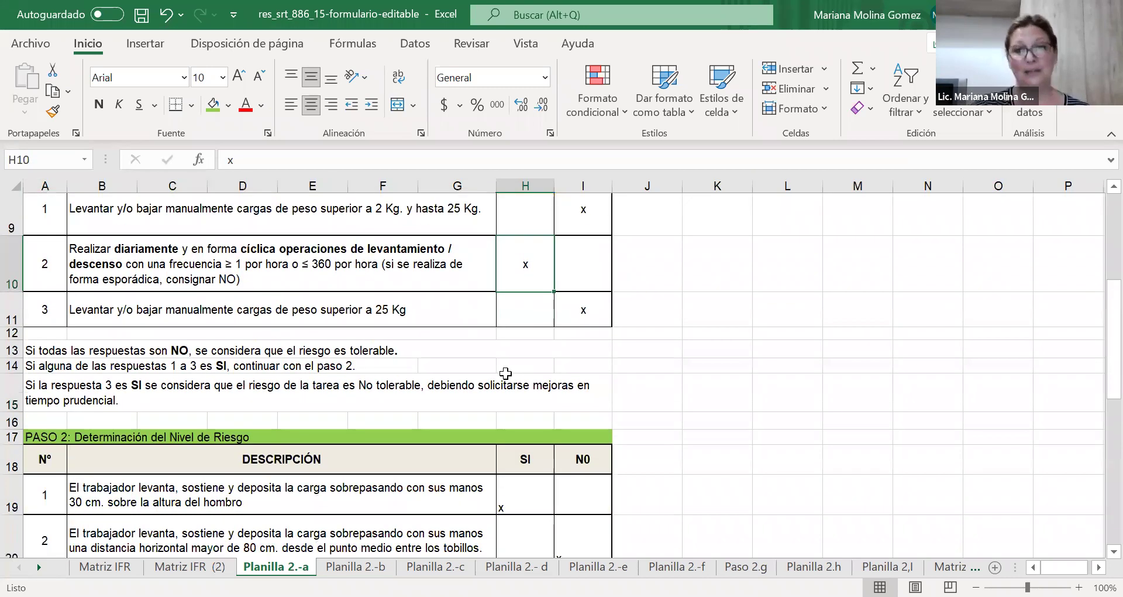
{"action": "scroll", "coordinate": [506, 373], "scroll_direction": "down", "scroll_amount": 1}
{"action": "scroll", "coordinate": [508, 366], "scroll_direction": "down", "scroll_amount": 1}
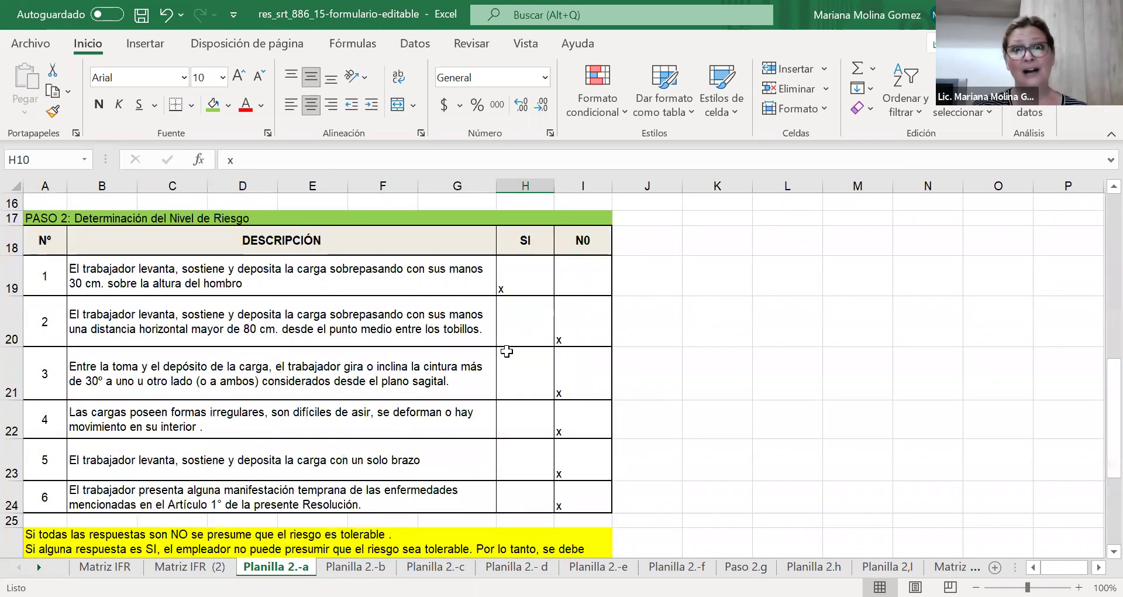
{"action": "left_click", "coordinate": [579, 276]}
{"action": "key", "text": "shift+Down"}
{"action": "key", "text": "shift+Down"}
{"action": "key", "text": "shift+Down"}
{"action": "key", "text": "shift+Down"}
{"action": "key", "text": "shift+Down"}
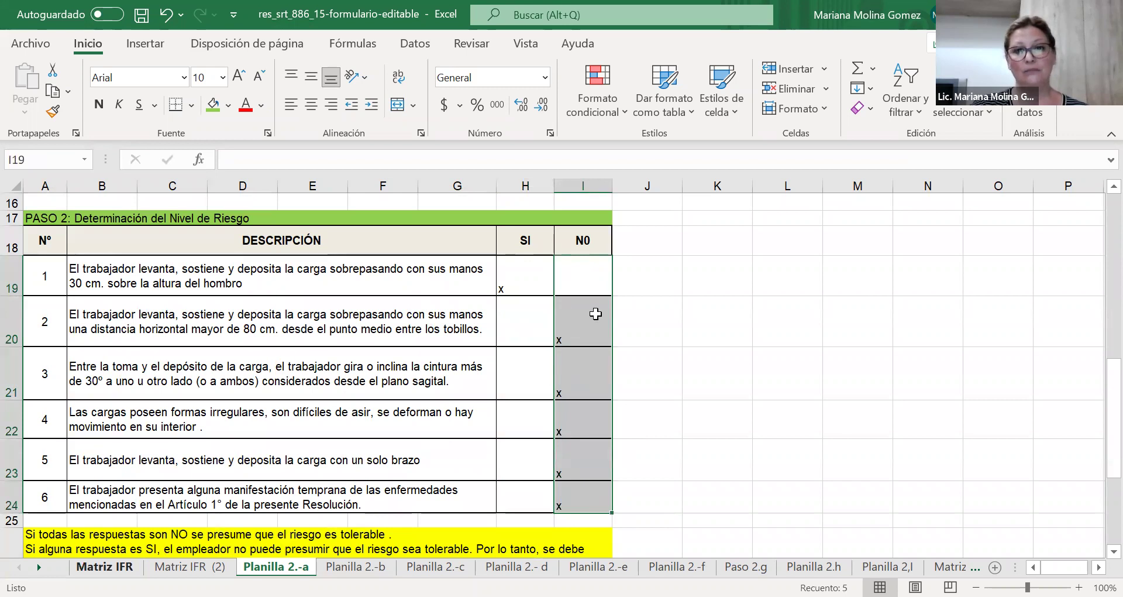
Check the tarea 1 risk level for Levantamiento y descenso in Matriz IFR, and reread the row 26 conclusion in Planilla 2.-a.
{"action": "key", "text": "ctrl+Page_Up"}
{"action": "key", "text": "ctrl+Page_Up"}
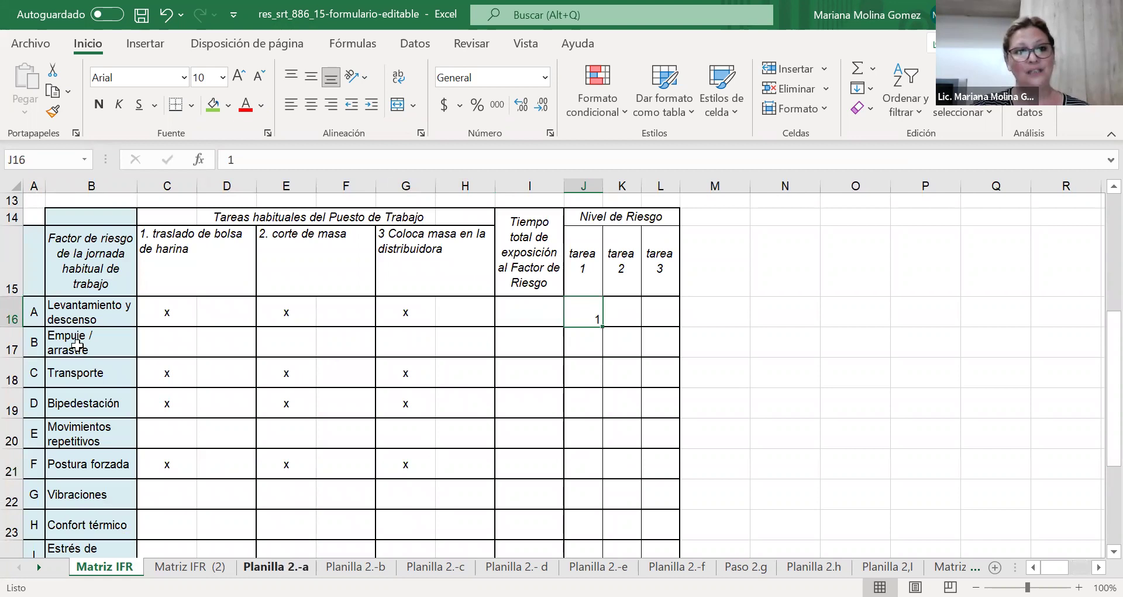
{"action": "key", "text": "ctrl+Page_Down"}
{"action": "key", "text": "ctrl+Page_Down"}
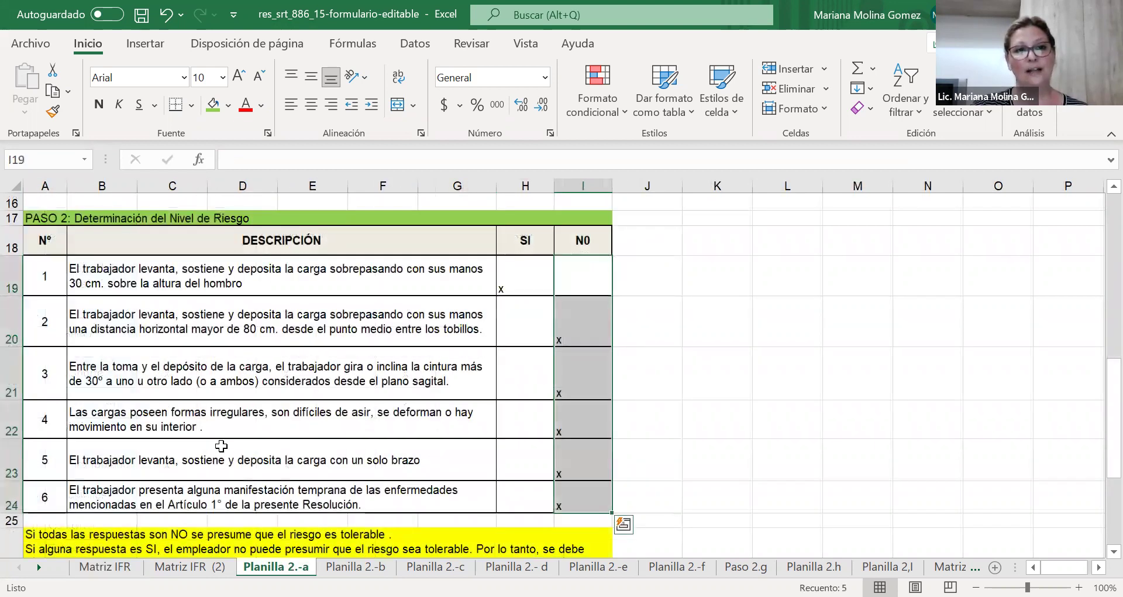
{"action": "key", "text": "Down"}
{"action": "key", "text": "Down"}
{"action": "key", "text": "Down"}
{"action": "key", "text": "Down"}
{"action": "key", "text": "Down"}
{"action": "key", "text": "Down"}
{"action": "key", "text": "Down"}
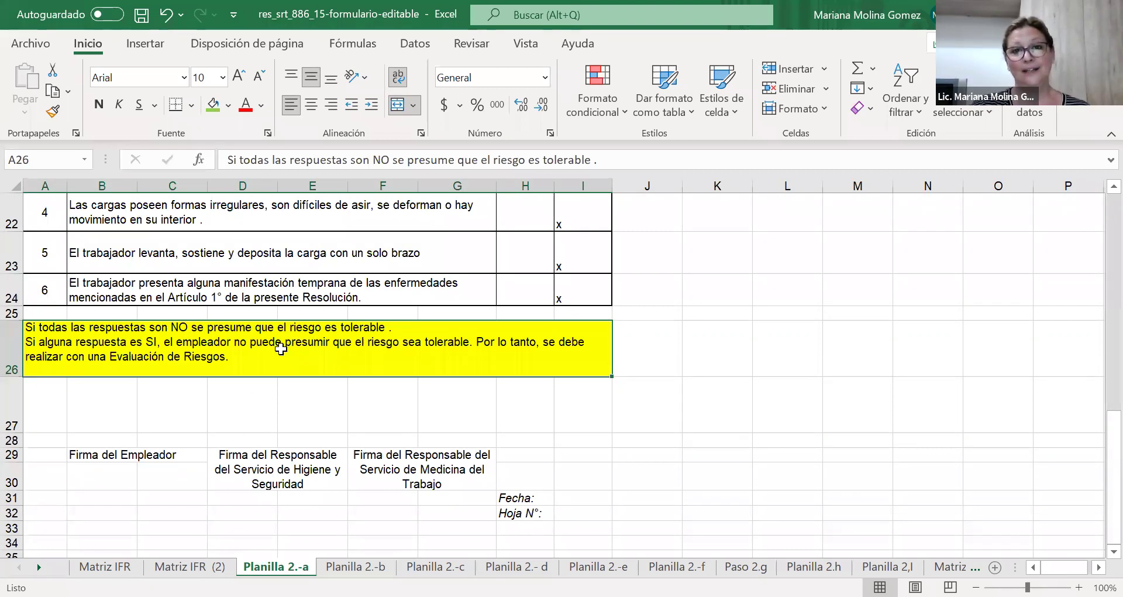
Compare the answer to Paso 2 question 1 with the yellow note on when a risk evaluation is required.
{"action": "scroll", "coordinate": [462, 366], "scroll_direction": "up", "scroll_amount": 1}
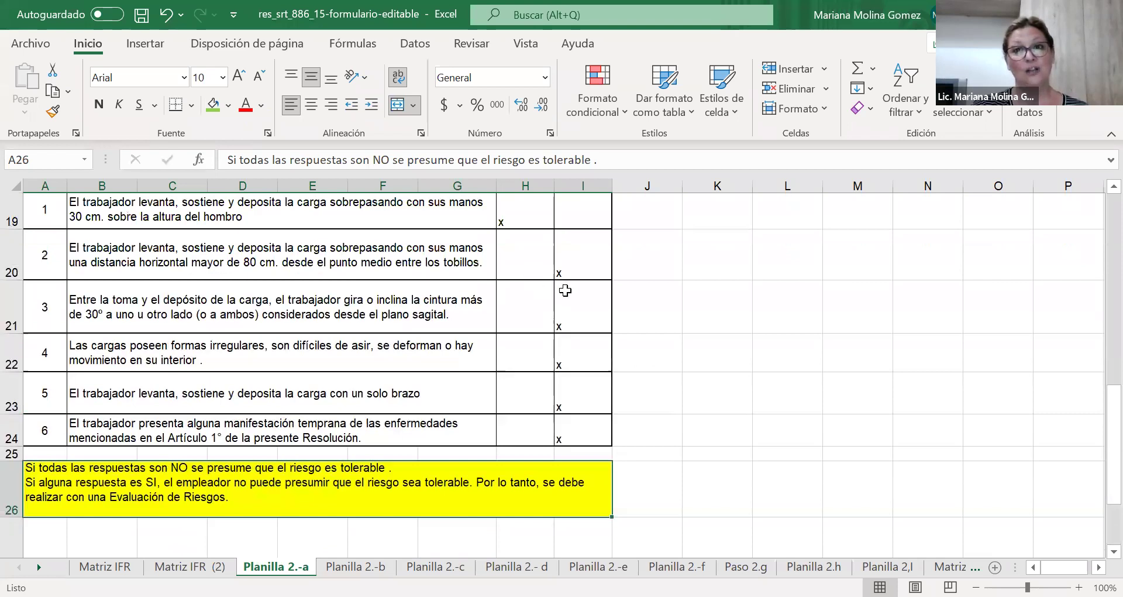
{"action": "scroll", "coordinate": [565, 290], "scroll_direction": "up", "scroll_amount": 1}
{"action": "left_click", "coordinate": [527, 284]}
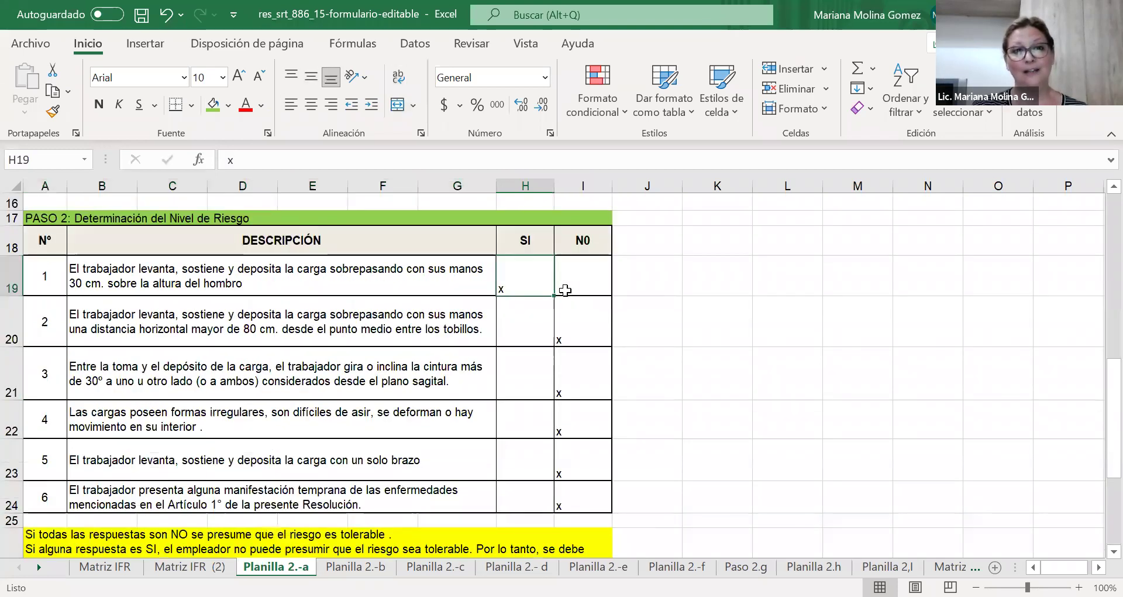
{"action": "scroll", "coordinate": [484, 430], "scroll_direction": "down", "scroll_amount": 1}
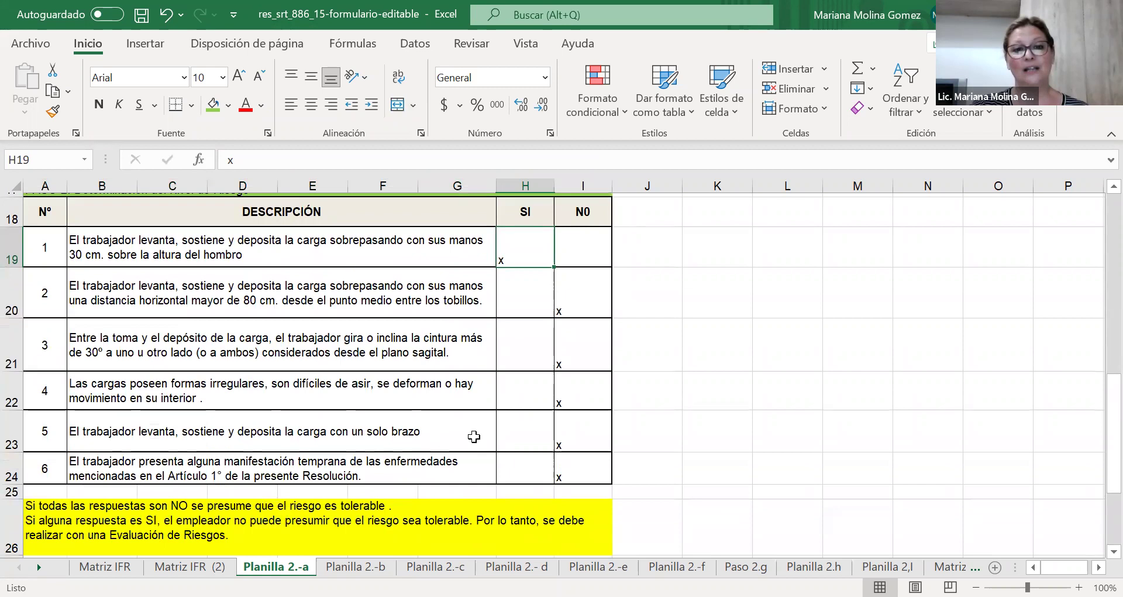
{"action": "left_click", "coordinate": [429, 481]}
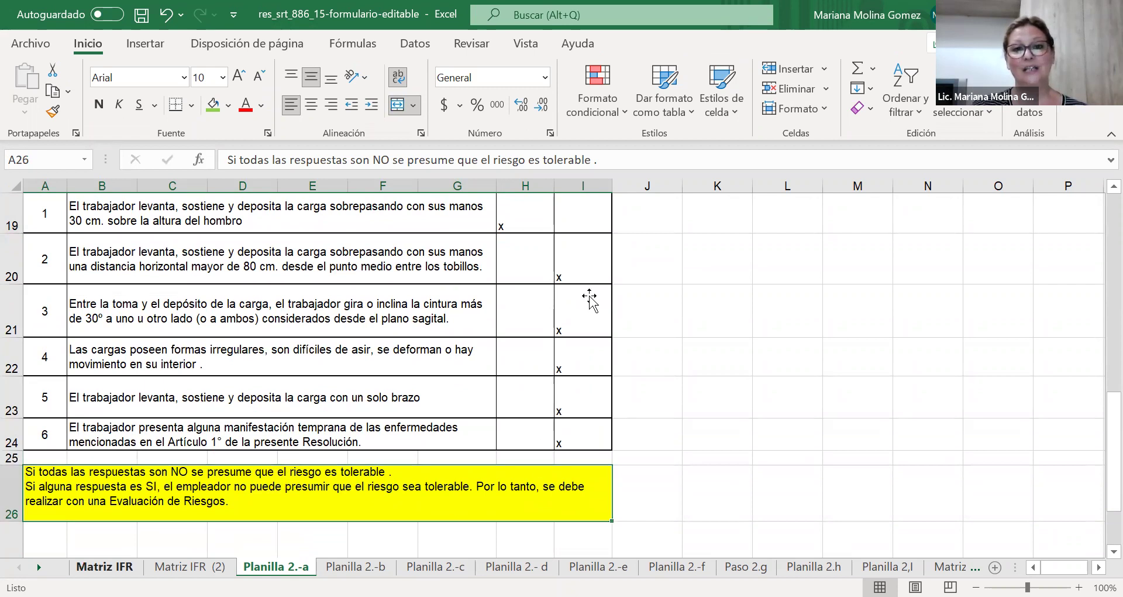
Clear the tarea 1 risk level for Levantamiento y descenso in cell J16 of the Matriz IFR sheet.
{"action": "key", "text": "ctrl+Page_Up"}
{"action": "key", "text": "ctrl+Page_Up"}
{"action": "key", "text": "ctrl+Page_Up"}
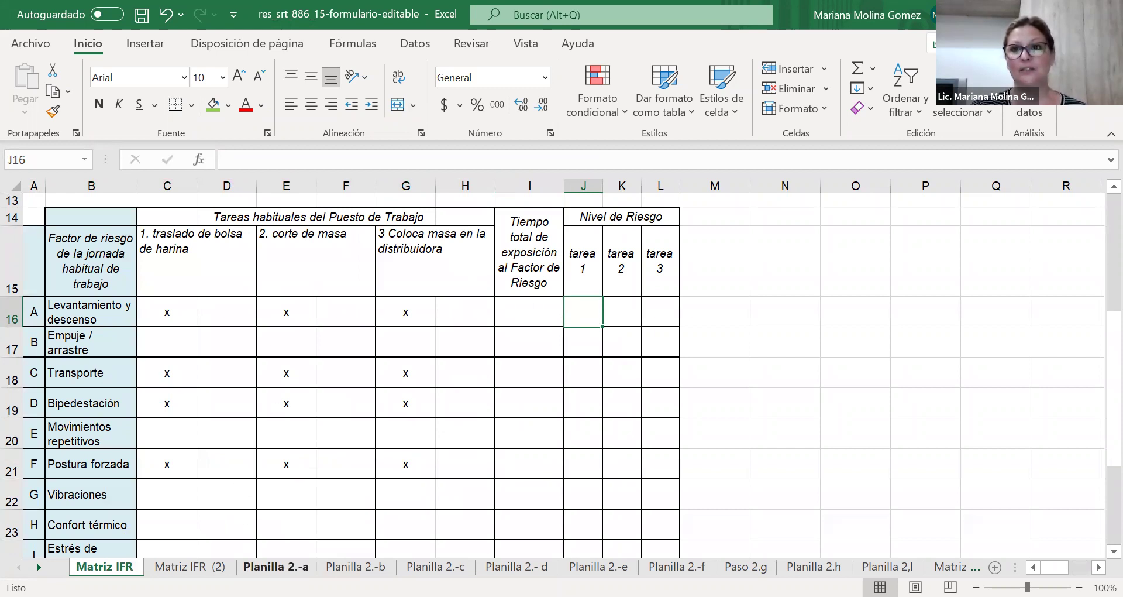
Return to the start of Planilla 2.-a and review the 2.A manual lifting heading in row 5.
{"action": "left_click", "coordinate": [275, 566]}
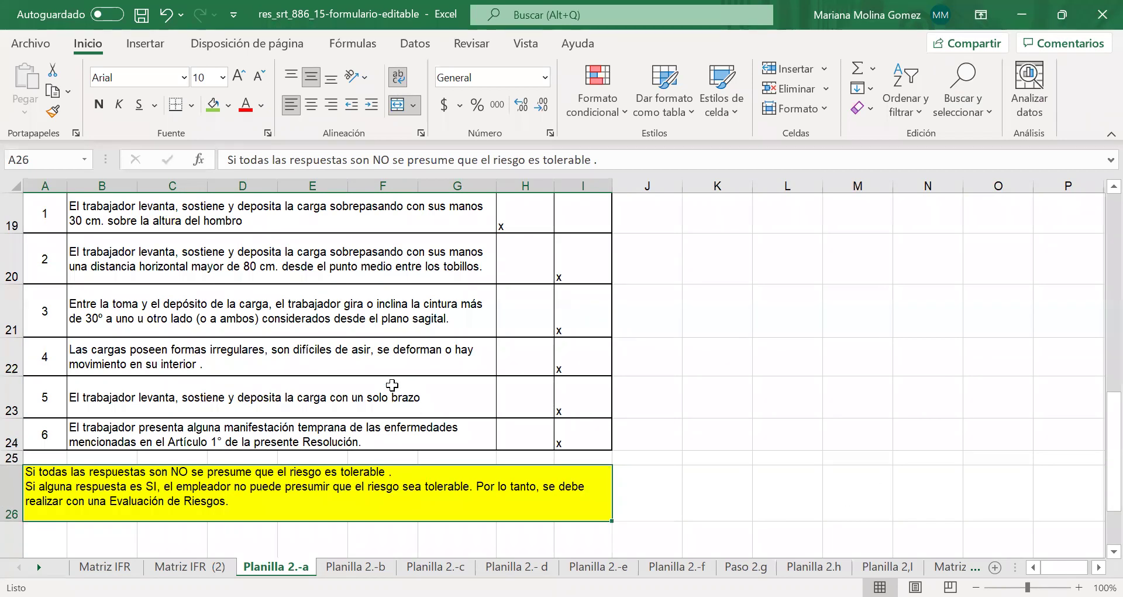
{"action": "scroll", "coordinate": [352, 352], "scroll_direction": "up", "scroll_amount": 6}
{"action": "left_click", "coordinate": [196, 264]}
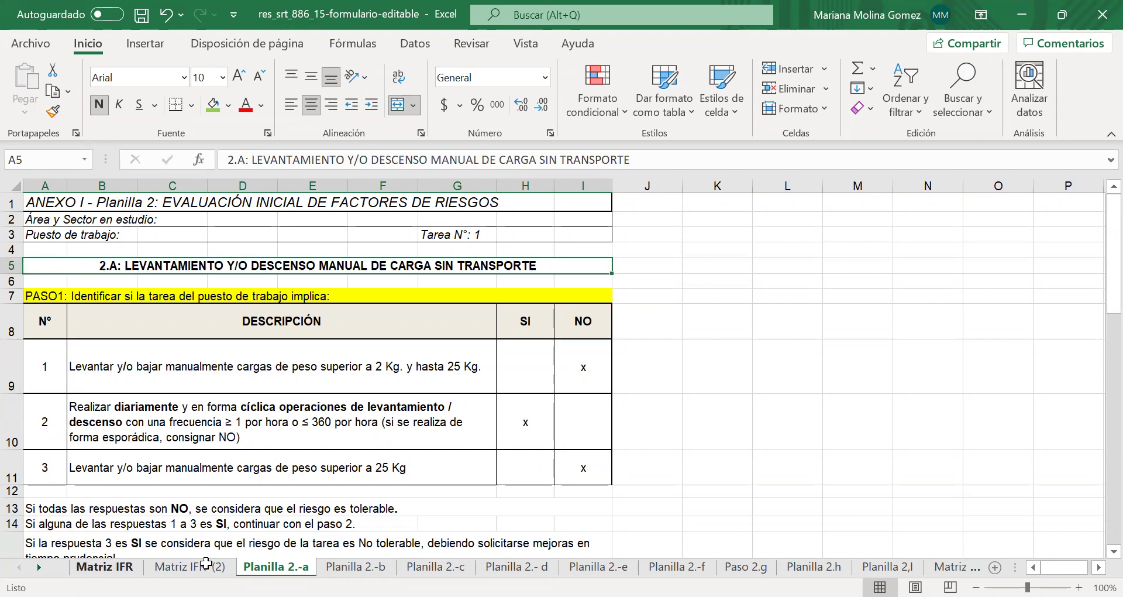
Review the three habitual tasks in row 15 of Matriz IFR, from moving flour bags to loading dough into the distributor.
{"action": "key", "text": "ctrl+Page_Up"}
{"action": "key", "text": "ctrl+Page_Up"}
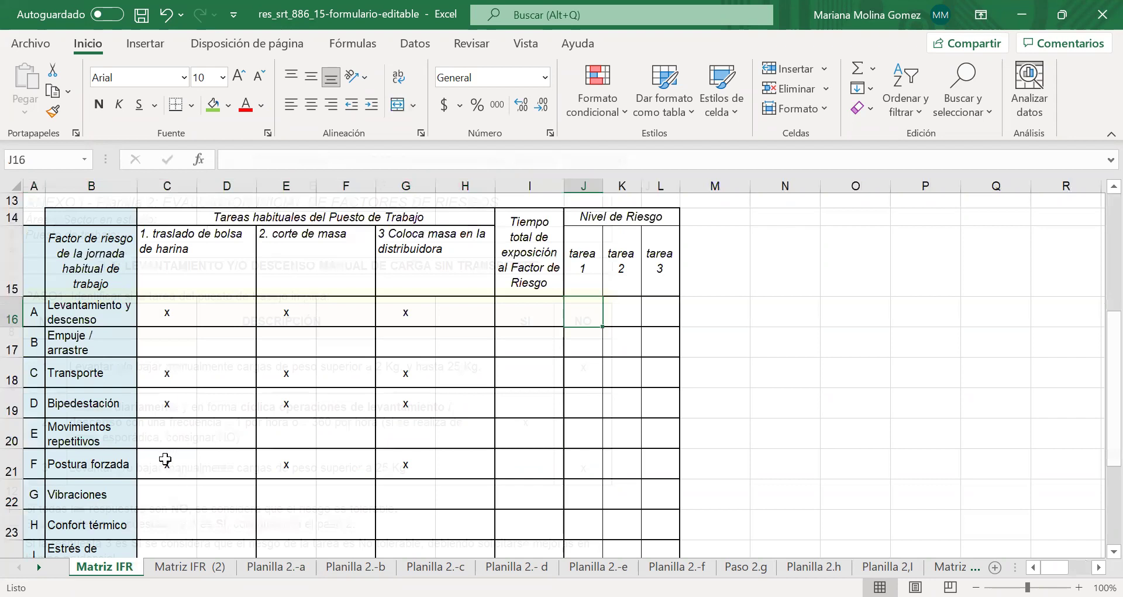
{"action": "scroll", "coordinate": [418, 452], "scroll_direction": "up", "scroll_amount": 2}
{"action": "key", "text": "Up"}
{"action": "key", "text": "Left"}
{"action": "key", "text": "Left"}
{"action": "key", "text": "Left"}
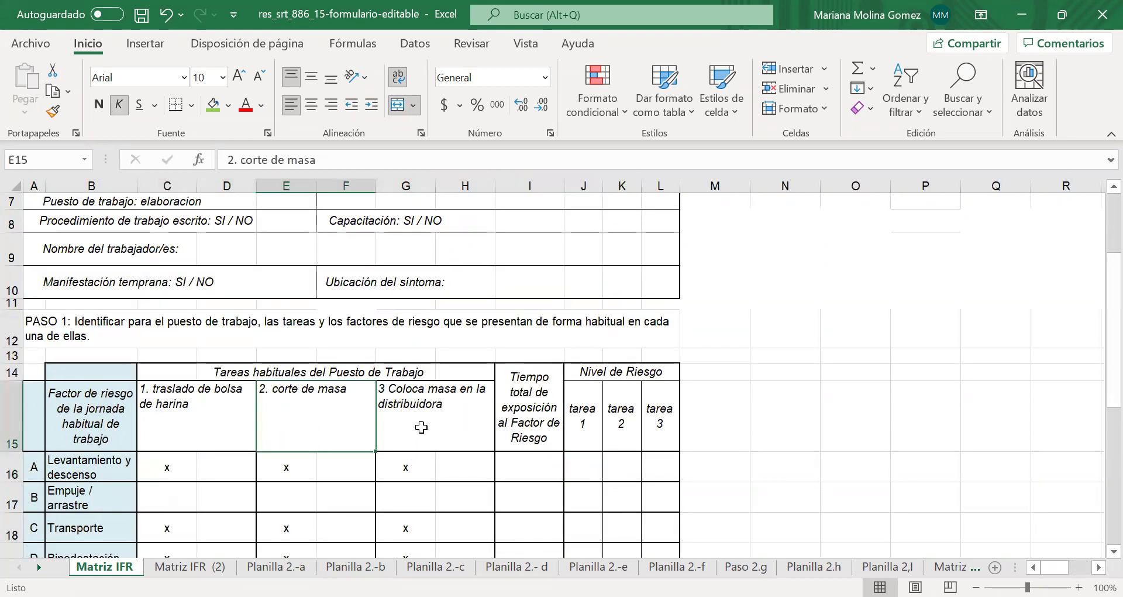
{"action": "left_click", "coordinate": [421, 427]}
{"action": "left_click", "coordinate": [198, 422]}
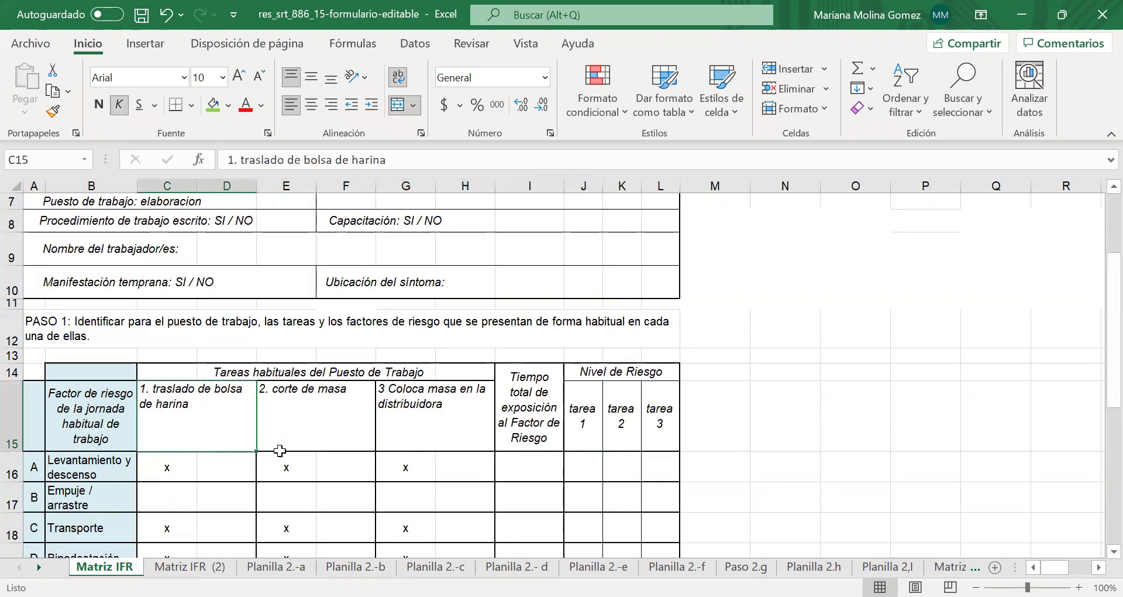
{"action": "left_click", "coordinate": [316, 422]}
{"action": "left_click", "coordinate": [420, 424]}
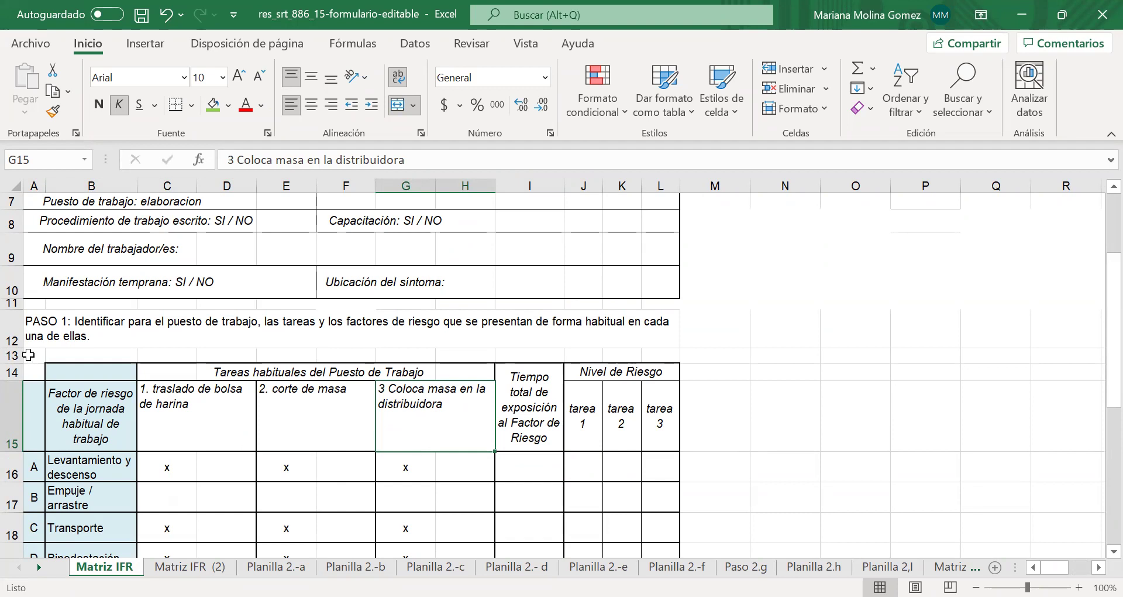
Check the Levantamiento y descenso marks in row 16 for each of the three tasks.
{"action": "left_click", "coordinate": [130, 479]}
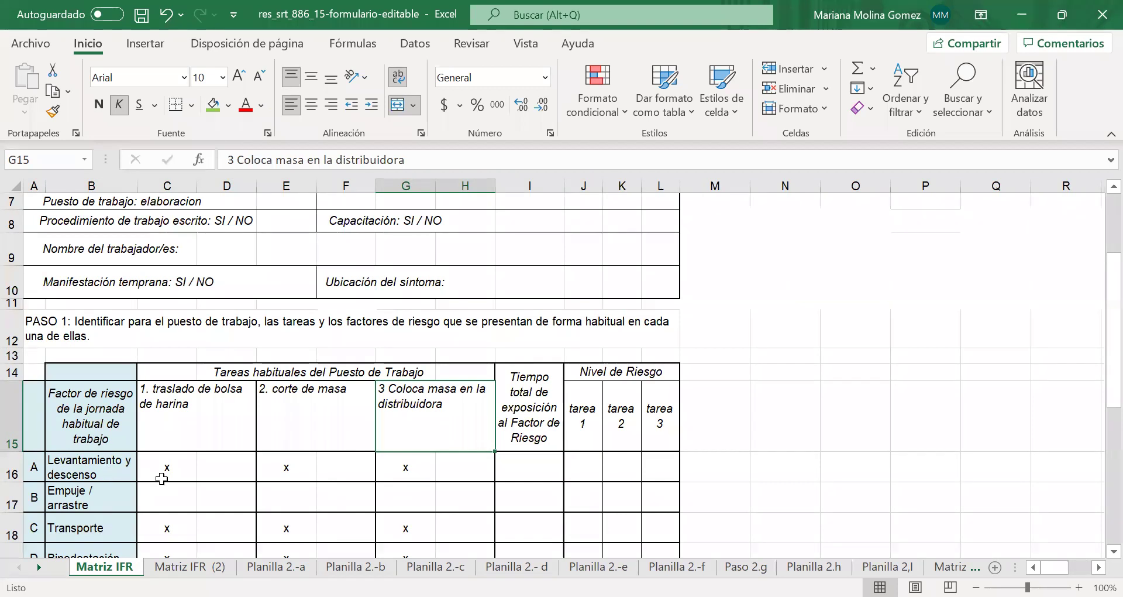
{"action": "left_click", "coordinate": [162, 473]}
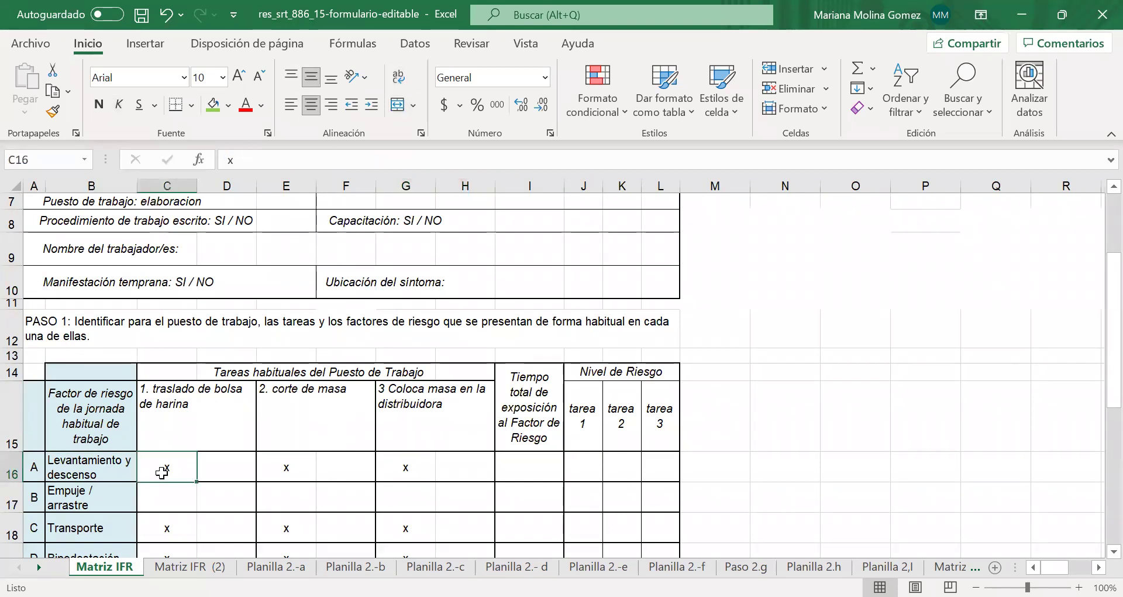
{"action": "left_click", "coordinate": [280, 472]}
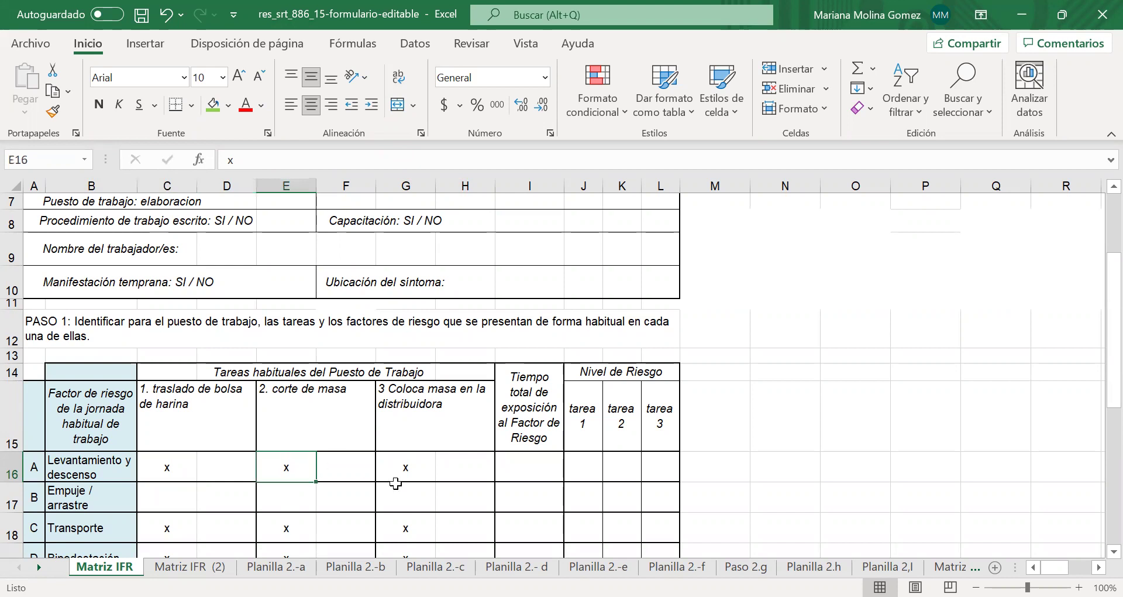
{"action": "left_click", "coordinate": [426, 472]}
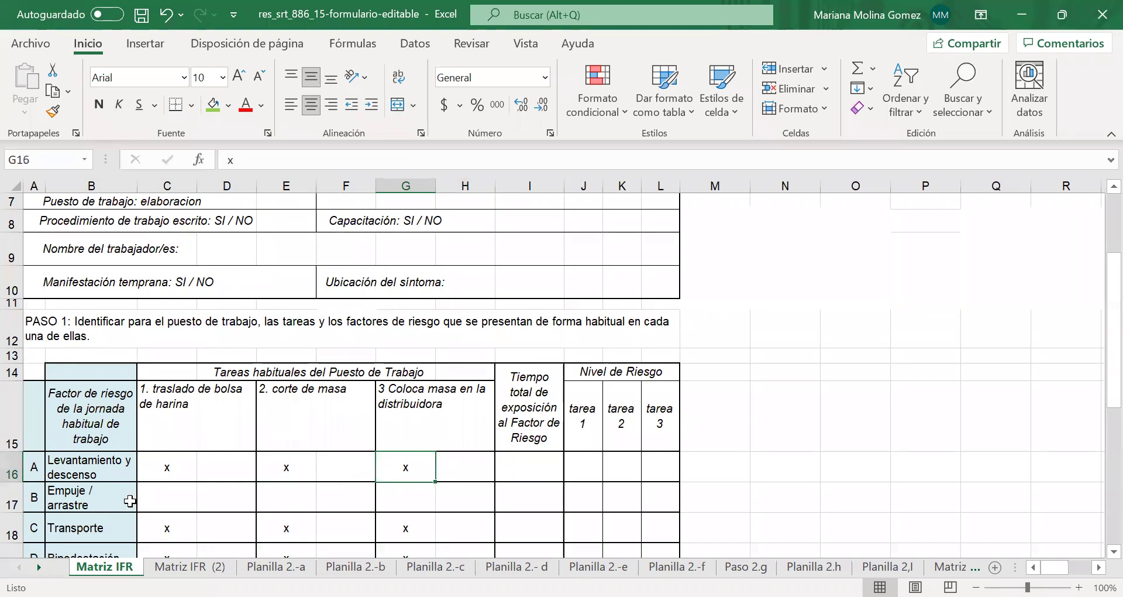
Fill the 2.A manual lifting heading in row 5 of Planilla 2.-a with the standard light blue colour.
{"action": "left_click", "coordinate": [355, 566], "text": "ctrl"}
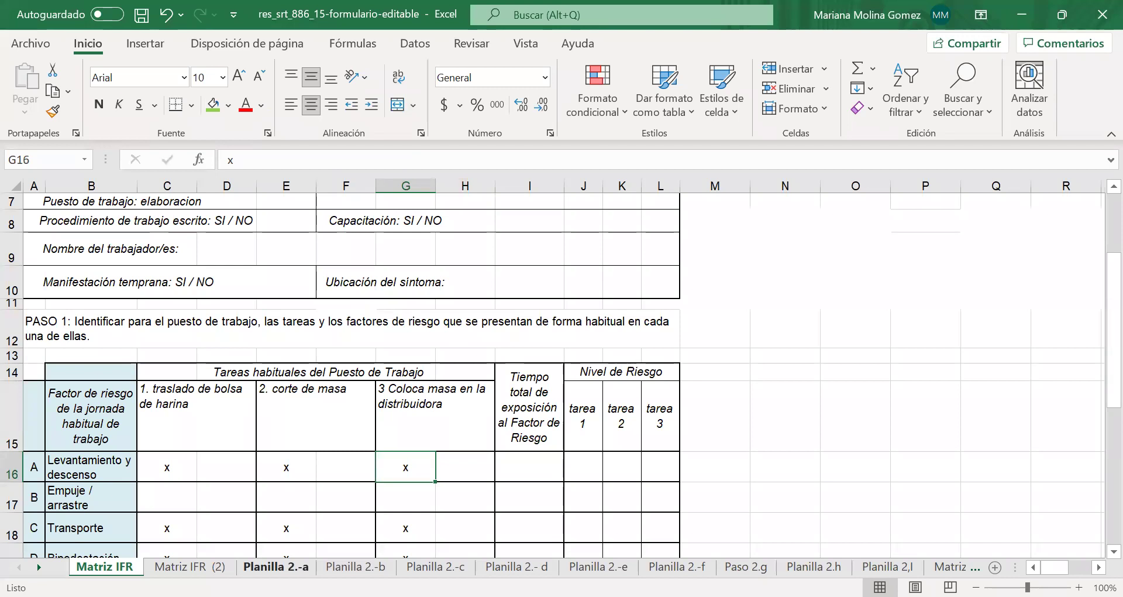
{"action": "key", "text": "ctrl+Page_Down"}
{"action": "key", "text": "ctrl+Page_Down"}
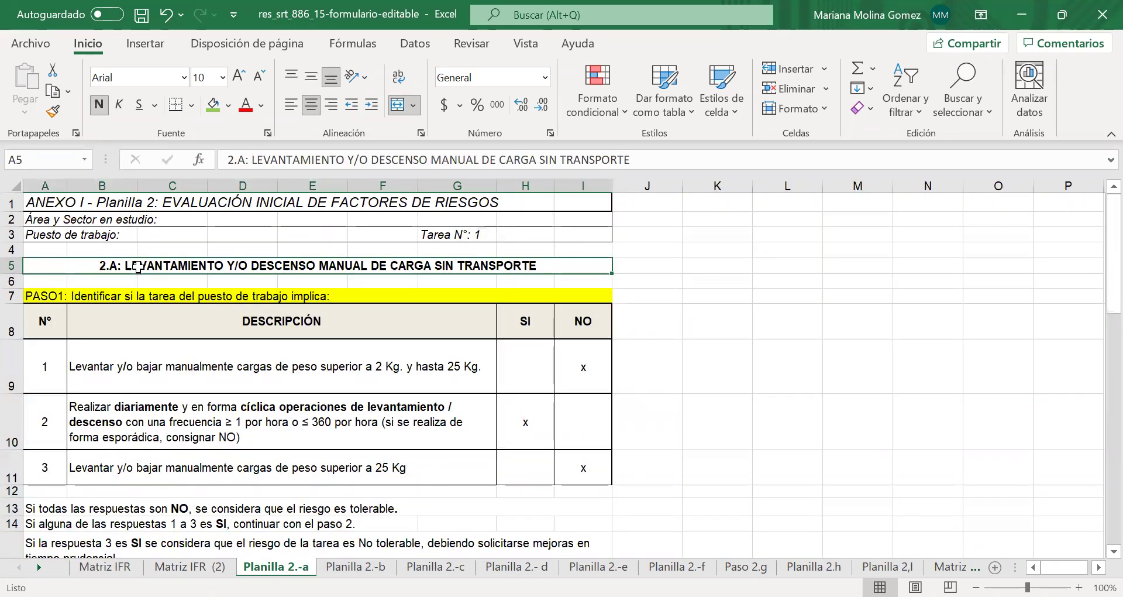
{"action": "left_click", "coordinate": [228, 105]}
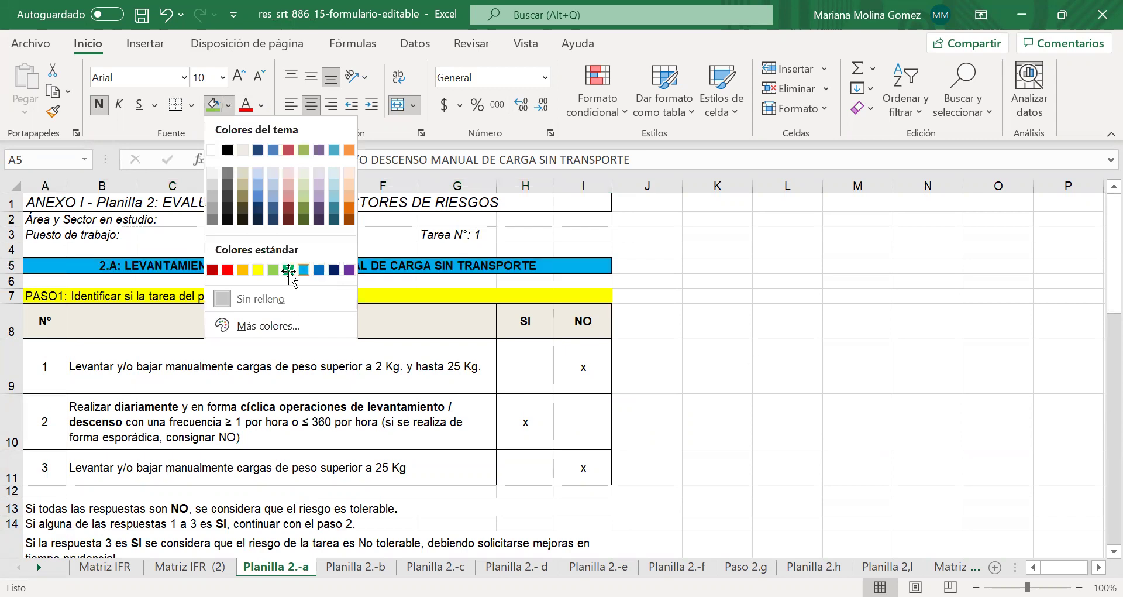
{"action": "left_click", "coordinate": [304, 269]}
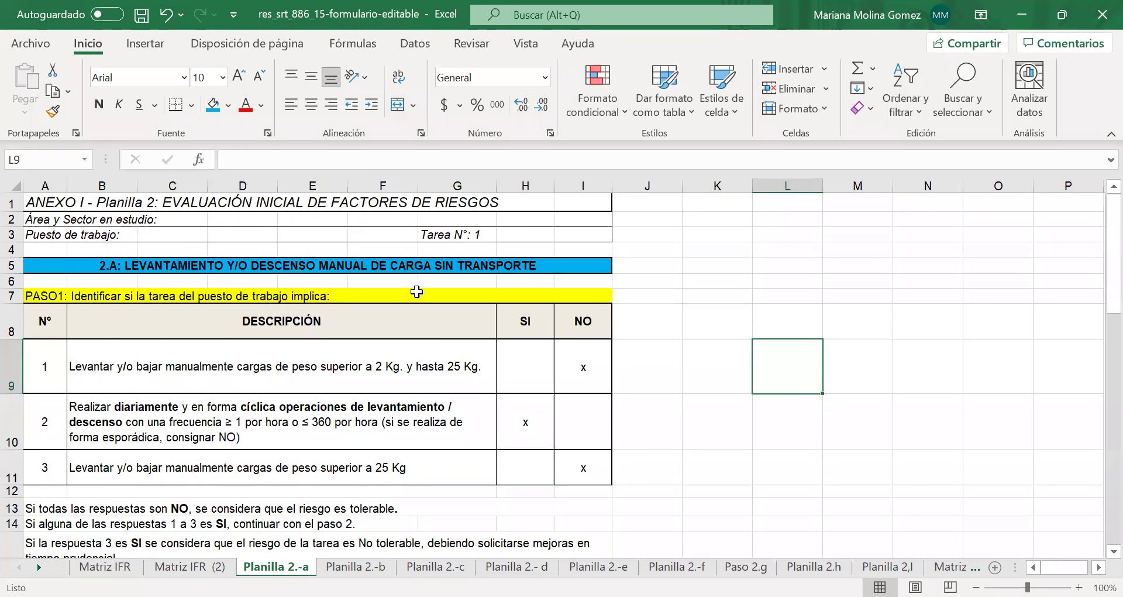
Review the Tarea N°, Área y Sector en estudio and Puesto de trabajo header fields on Planilla 2.-a.
{"action": "left_click", "coordinate": [444, 236]}
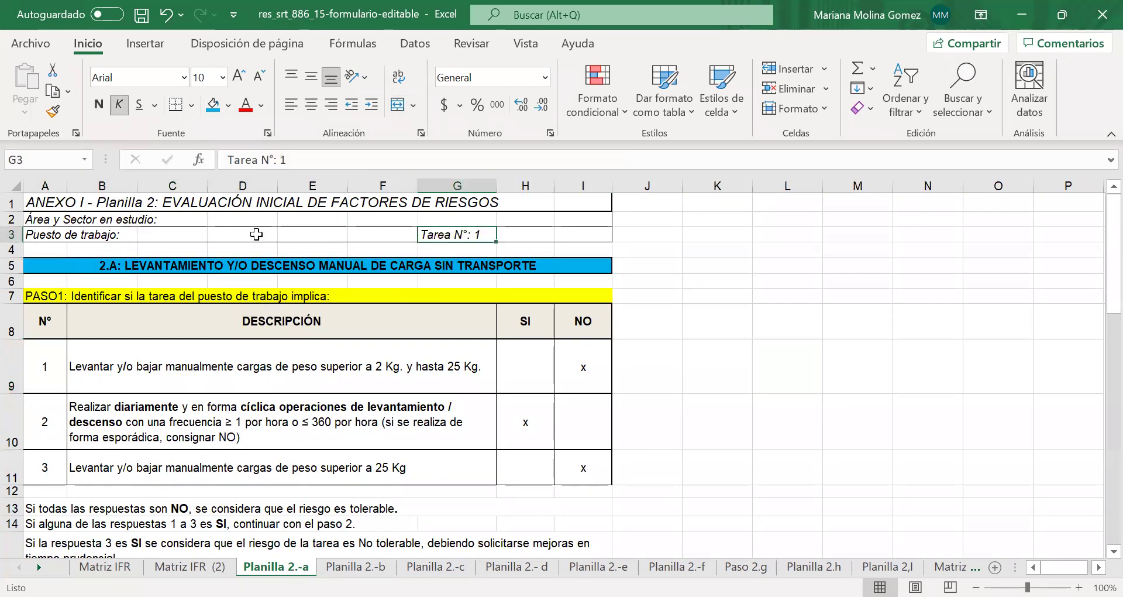
{"action": "left_click", "coordinate": [96, 218]}
{"action": "left_click", "coordinate": [218, 220]}
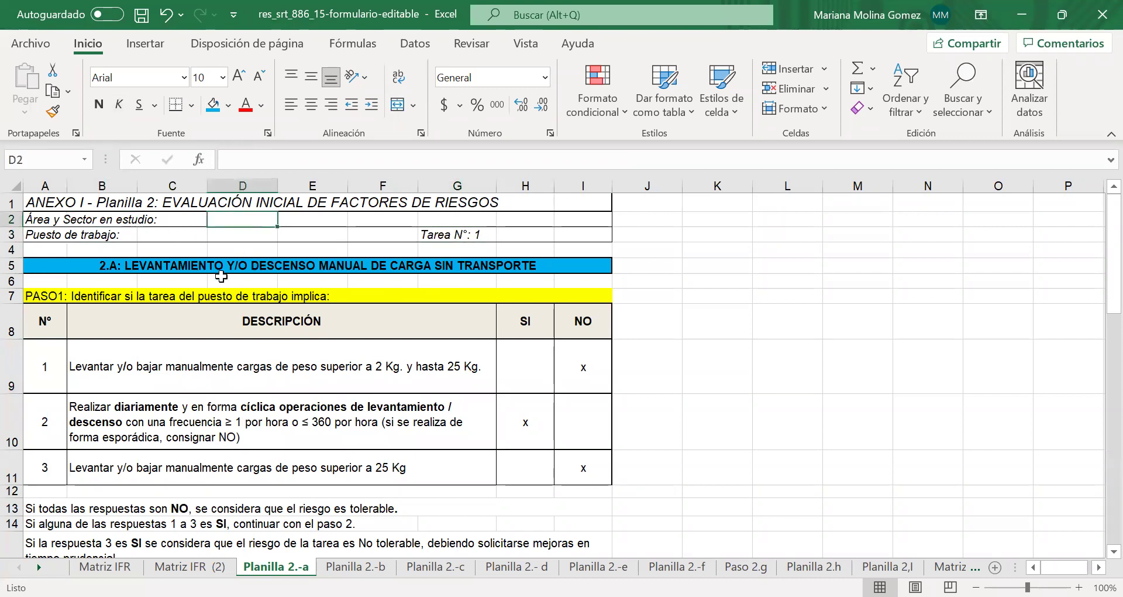
{"action": "left_click", "coordinate": [252, 235]}
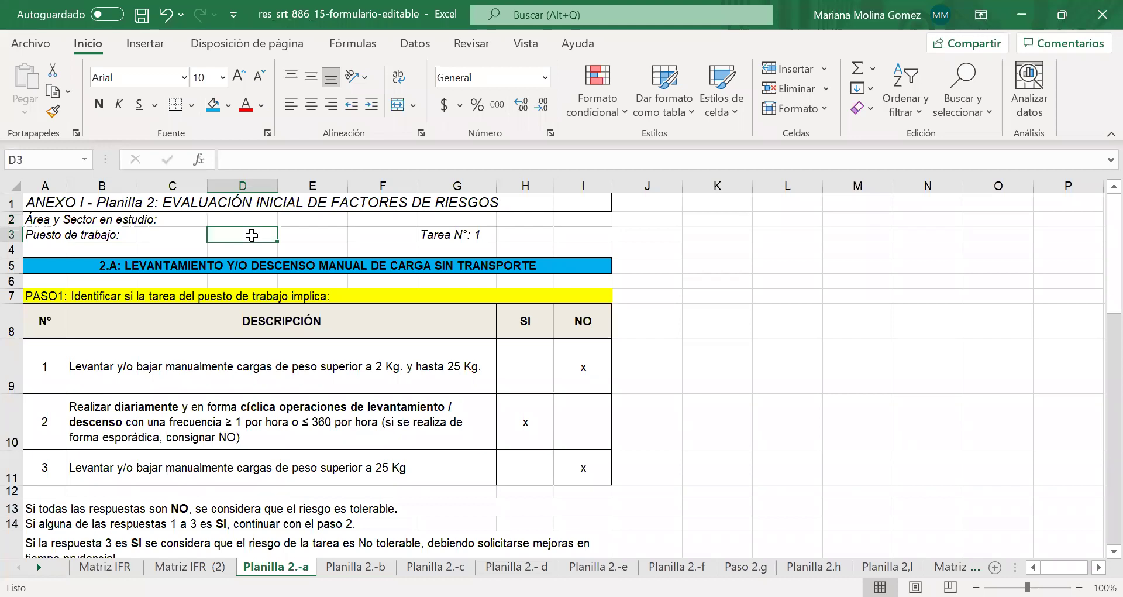
{"action": "left_click", "coordinate": [433, 239]}
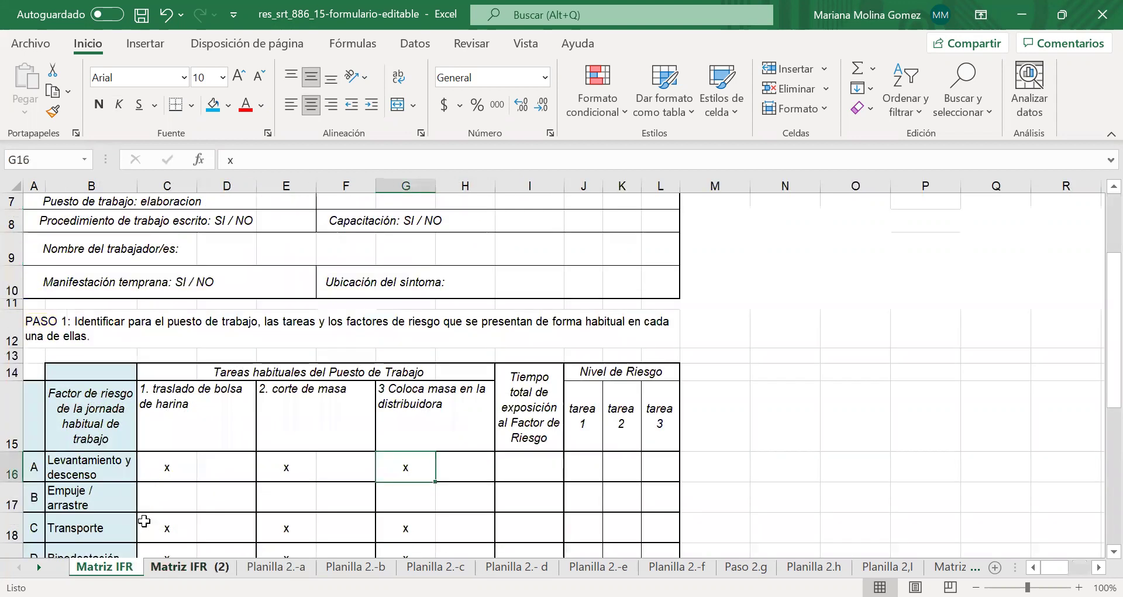
Compare the header and heading of Planilla 2.-b with the 2.A heading and Tarea N° on Planilla 2.-a.
{"action": "key", "text": "Left"}
{"action": "key", "text": "Left"}
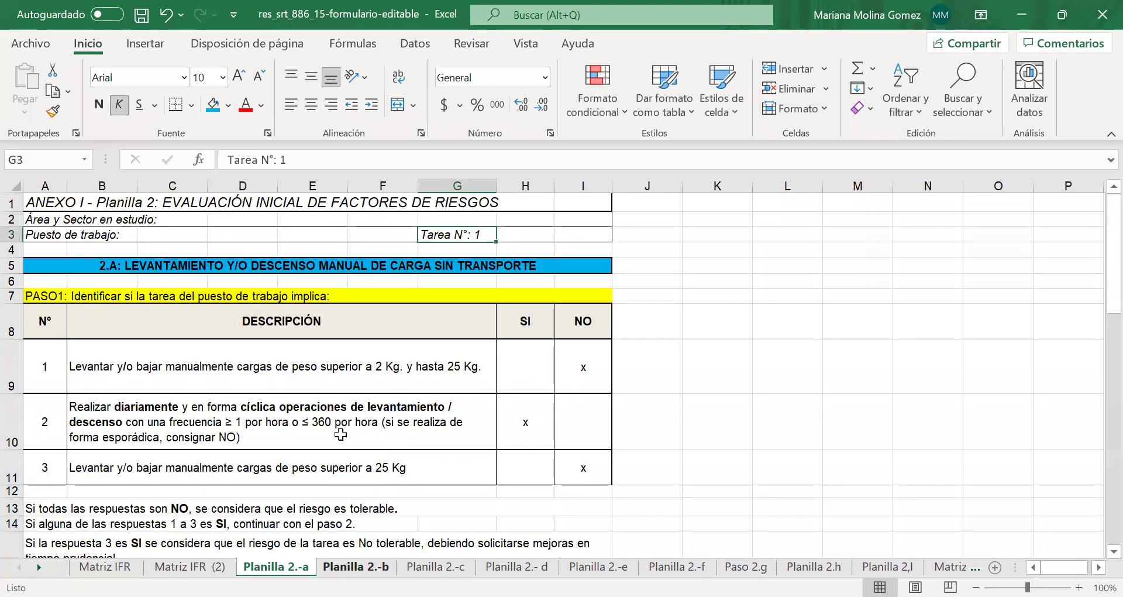
{"action": "key", "text": "ctrl+Page_Down"}
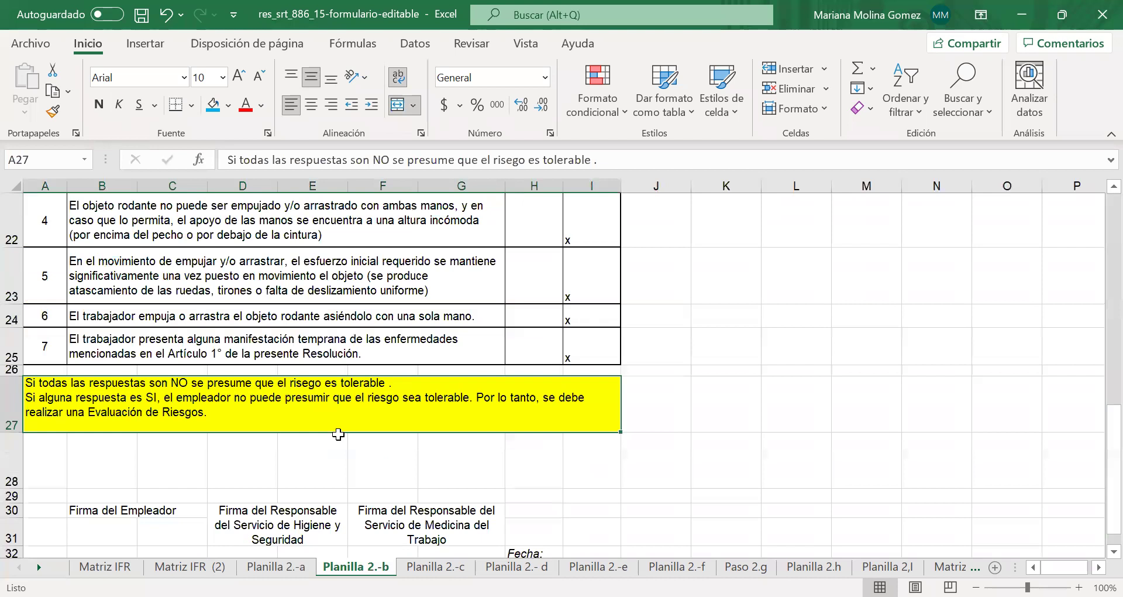
{"action": "scroll", "coordinate": [389, 527], "scroll_direction": "up", "scroll_amount": 7}
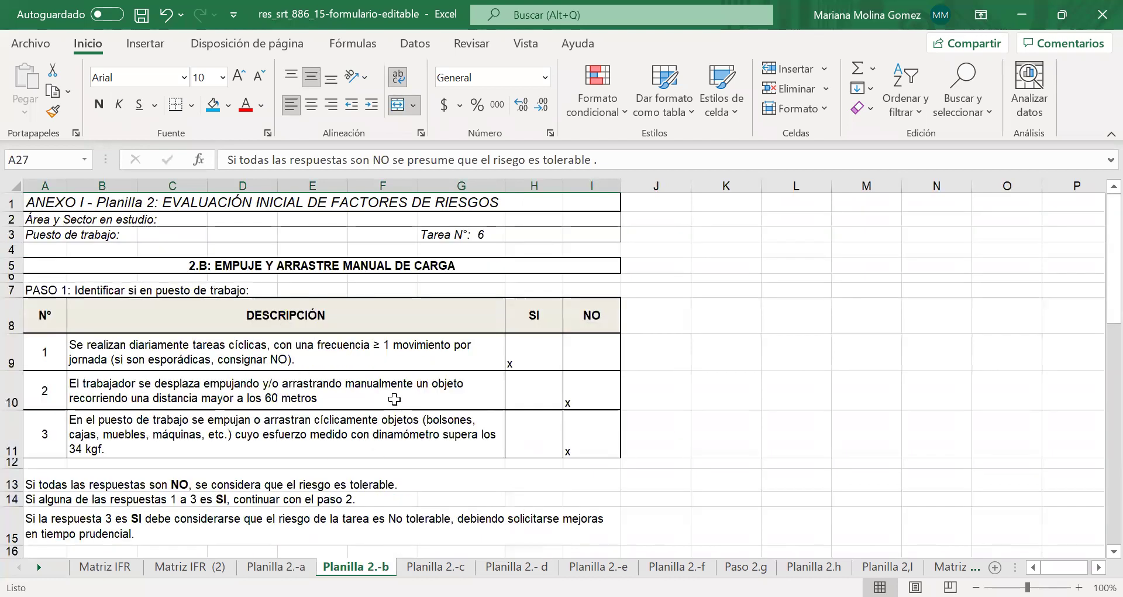
{"action": "key", "text": "ctrl+Page_Up"}
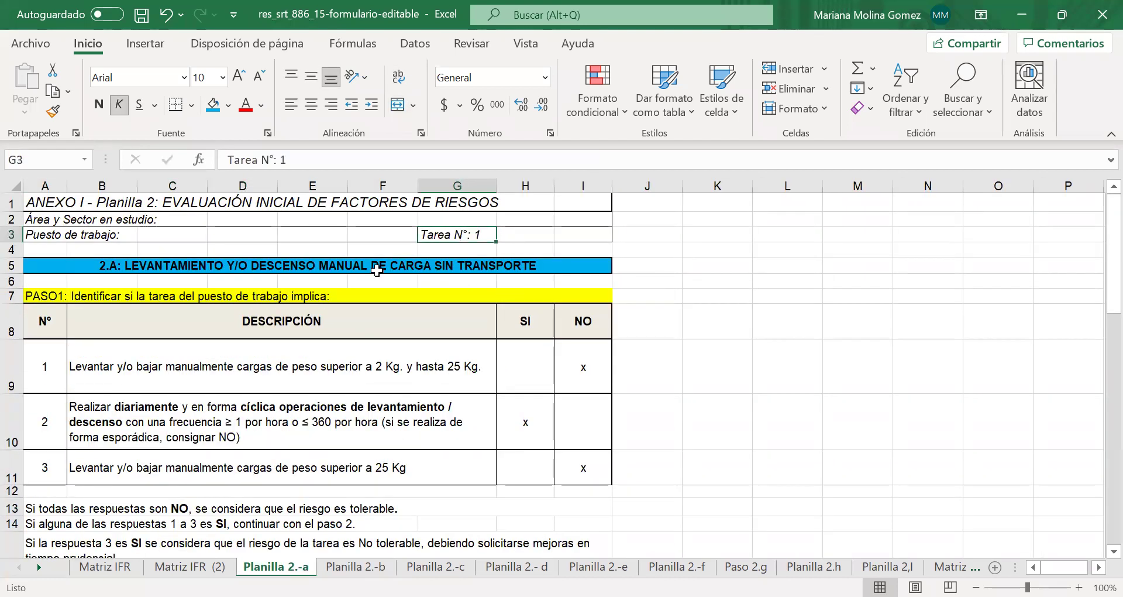
{"action": "left_click", "coordinate": [263, 265]}
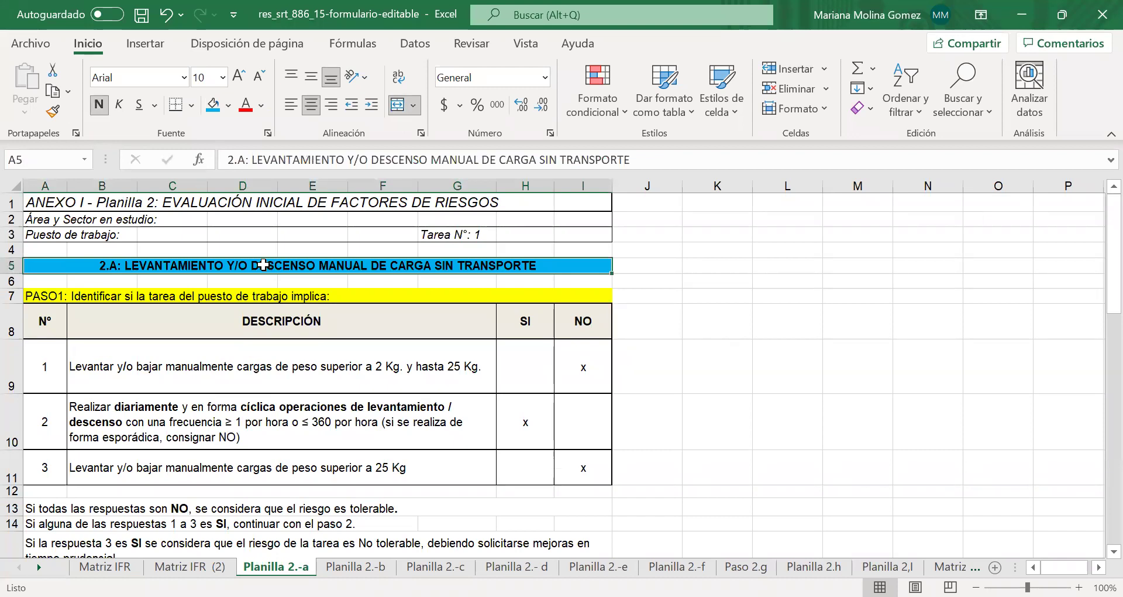
{"action": "left_click", "coordinate": [450, 233]}
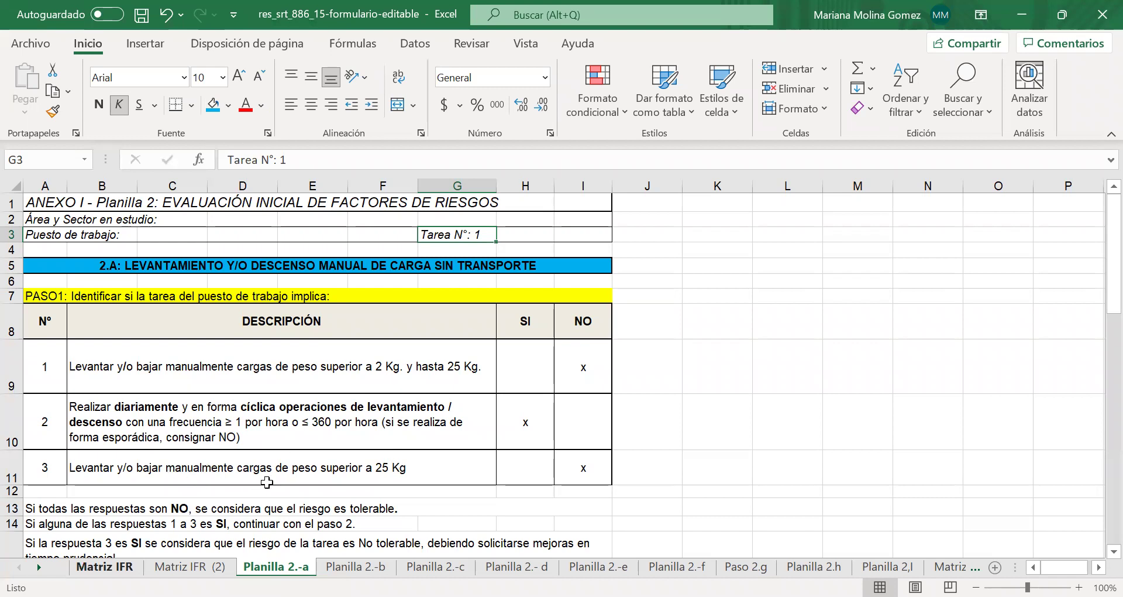
Recheck the Levantamiento y descenso marks for tasks 1, 2 and 3 in row 16 of Matriz IFR.
{"action": "key", "text": "ctrl+Page_Up"}
{"action": "key", "text": "ctrl+Page_Up"}
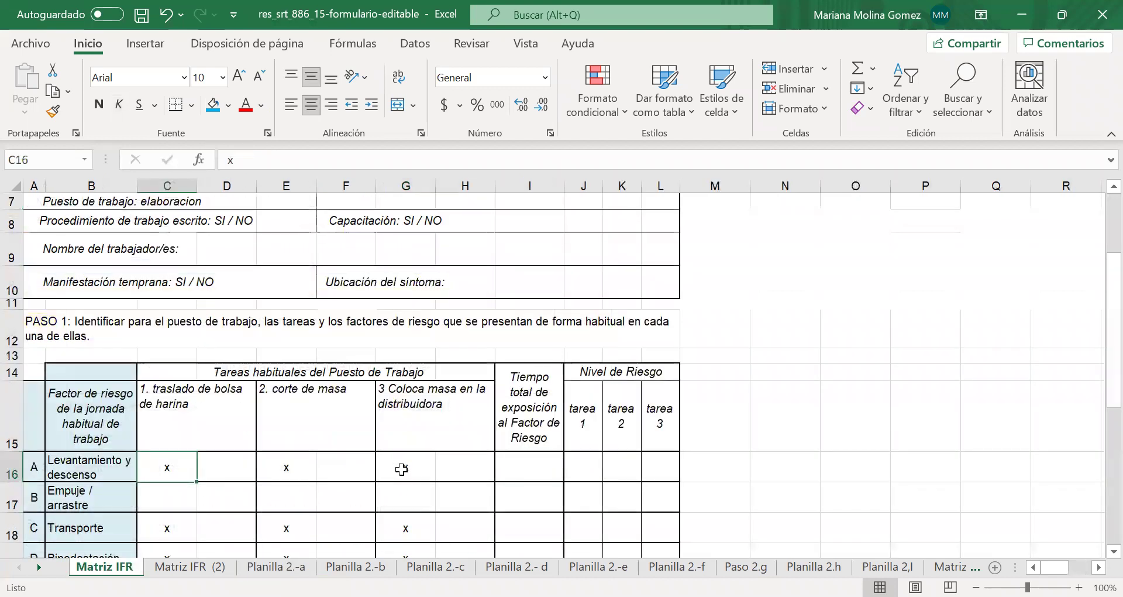
{"action": "left_click", "coordinate": [266, 479]}
{"action": "key", "text": "Right"}
{"action": "left_click", "coordinate": [176, 476]}
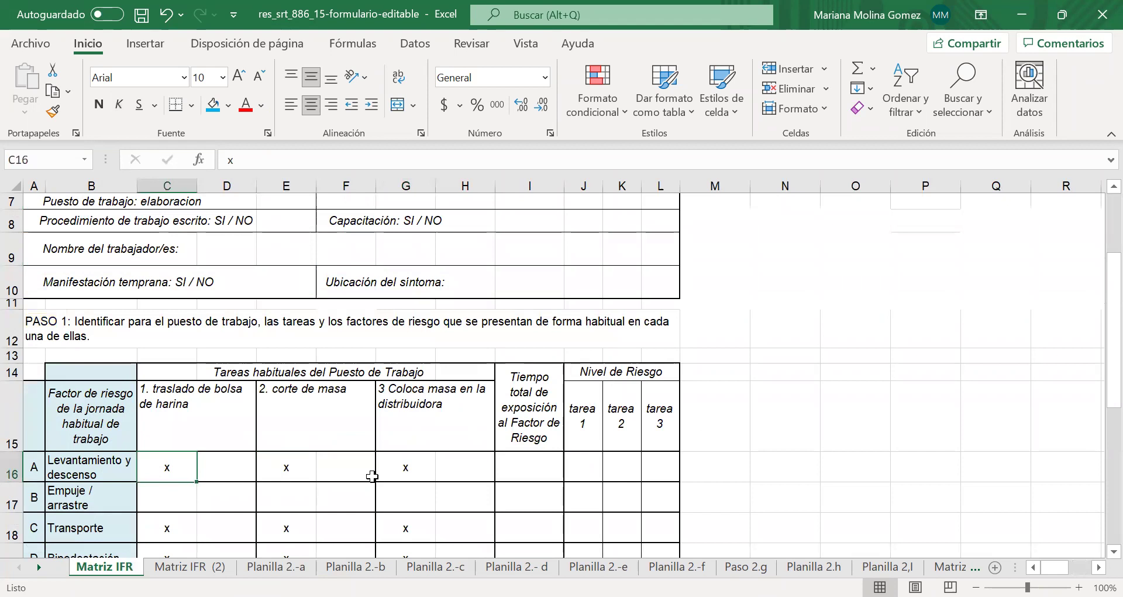
{"action": "left_click", "coordinate": [313, 473]}
{"action": "left_click", "coordinate": [397, 474]}
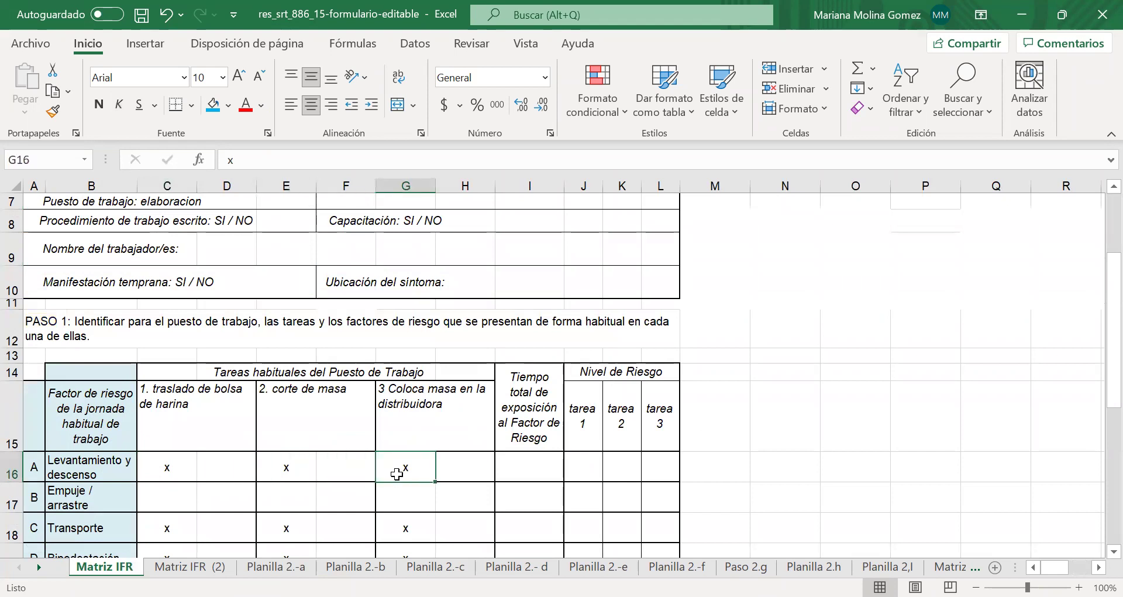
{"action": "left_click", "coordinate": [165, 471]}
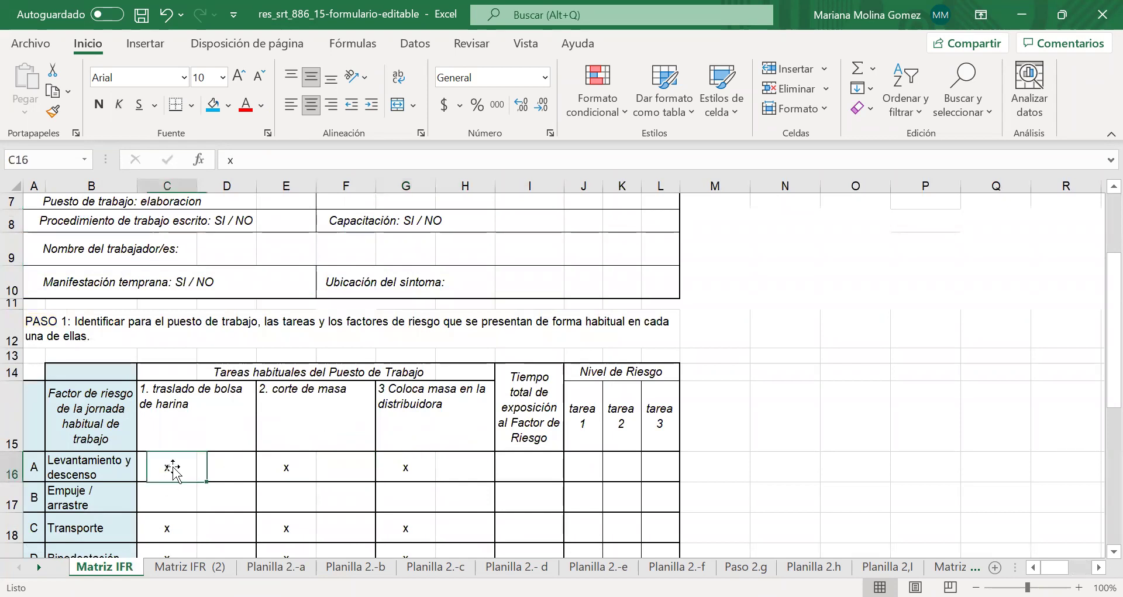
{"action": "left_click", "coordinate": [286, 477]}
{"action": "left_click", "coordinate": [401, 475]}
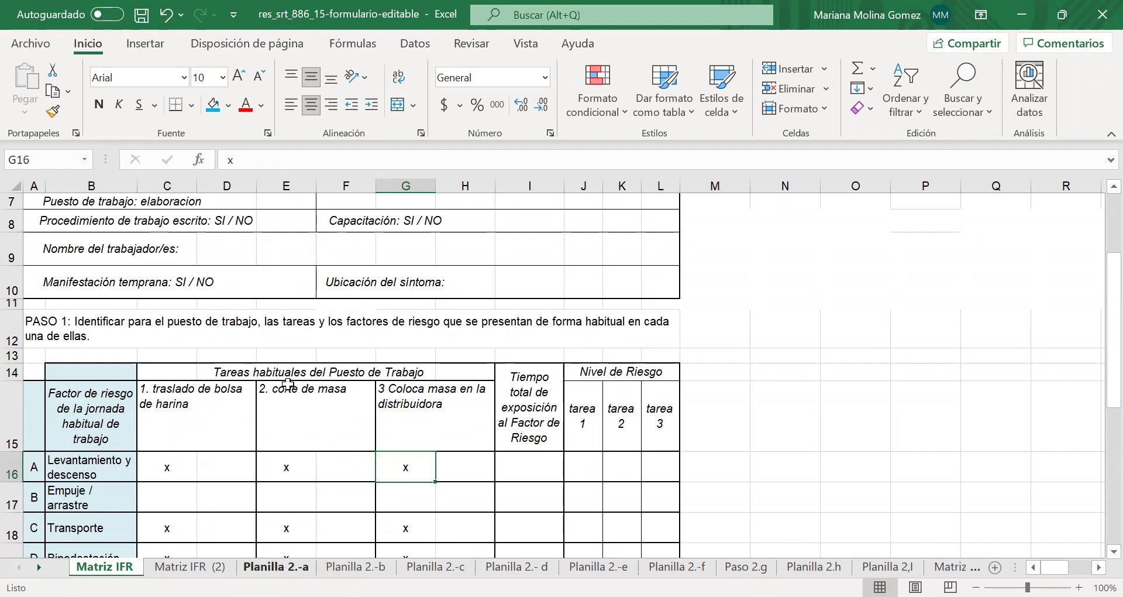
Compare the Planilla 2 title on Planilla 2.-a with the Planilla 1 title in row 1 of Matriz IFR.
{"action": "key", "text": "ctrl+Page_Down"}
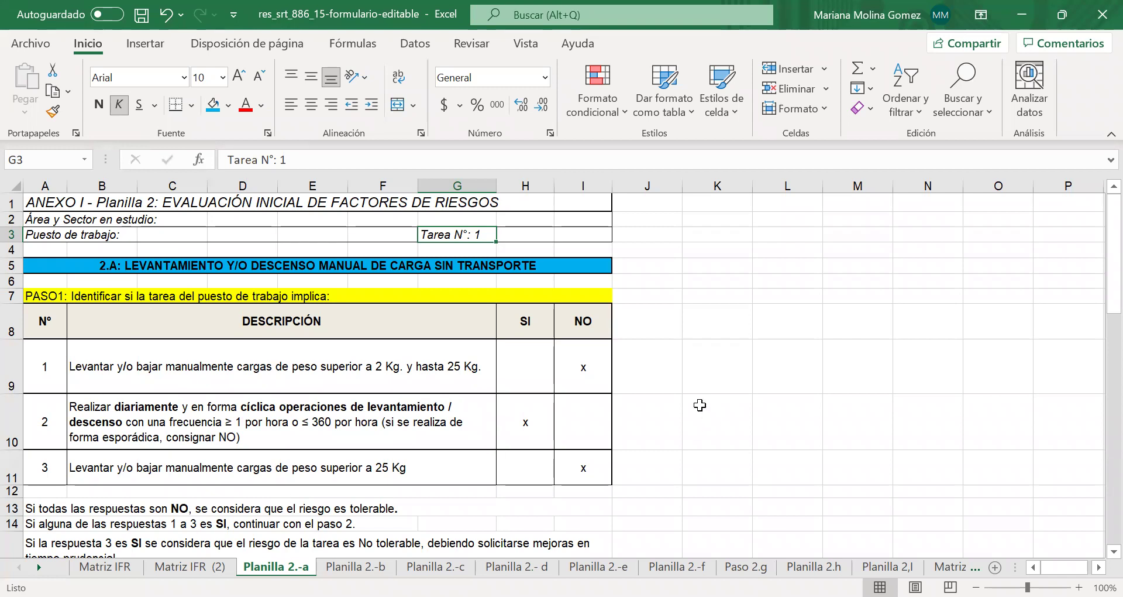
{"action": "left_click", "coordinate": [134, 201]}
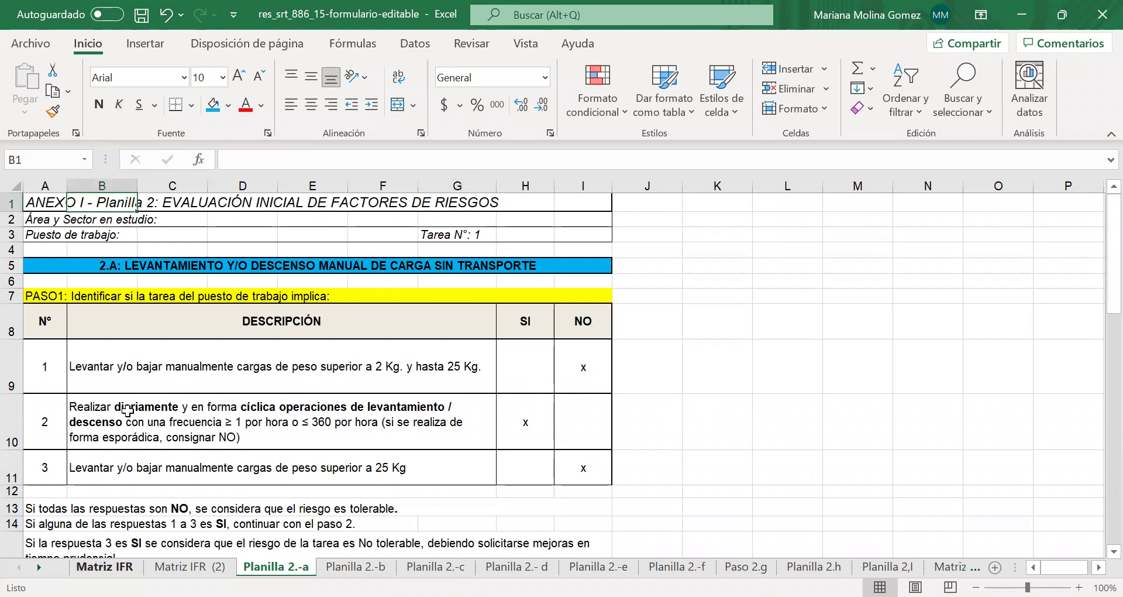
{"action": "key", "text": "ctrl+Page_Up"}
{"action": "key", "text": "ctrl+Page_Up"}
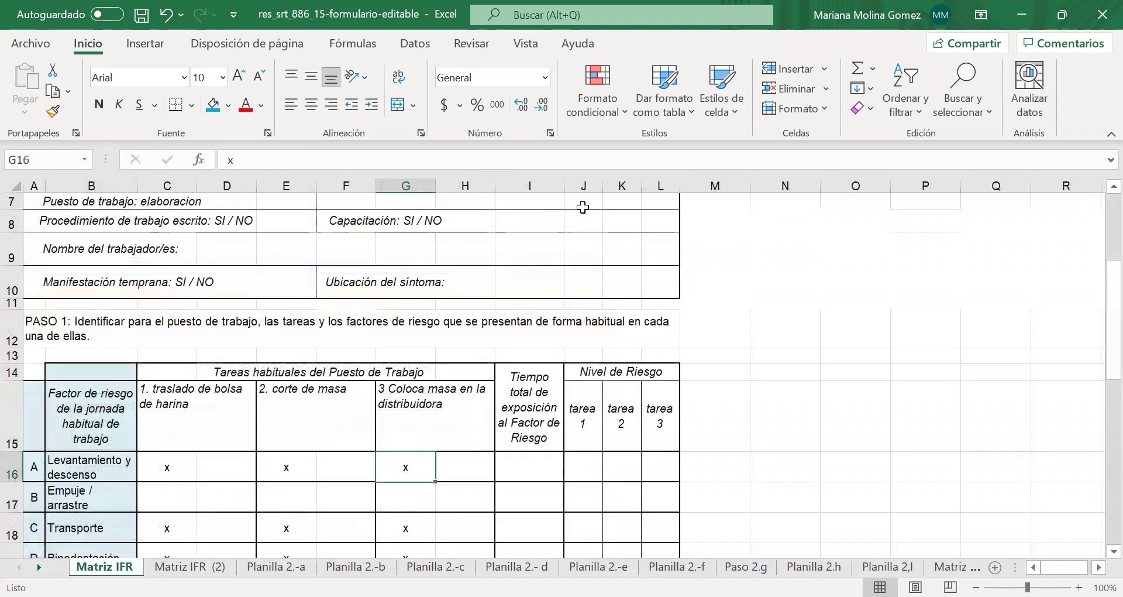
{"action": "scroll", "coordinate": [668, 211], "scroll_direction": "up", "scroll_amount": 2}
{"action": "left_click", "coordinate": [666, 206]}
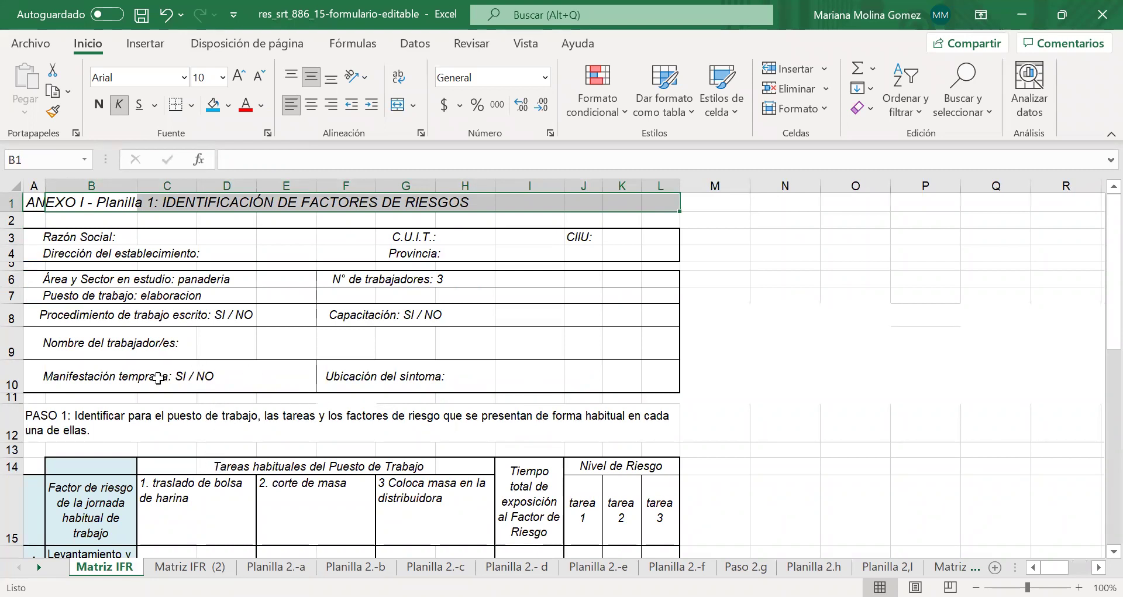
Review the study area, job position and number of workers in rows 6 and 7 of Matriz IFR.
{"action": "left_click", "coordinate": [81, 273]}
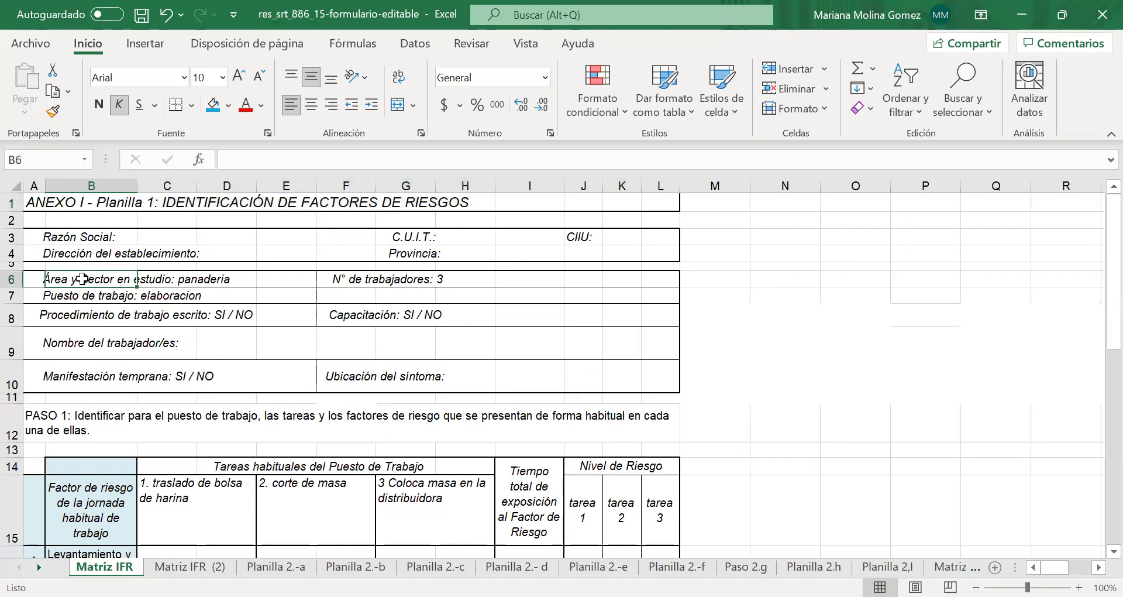
{"action": "left_click", "coordinate": [177, 280]}
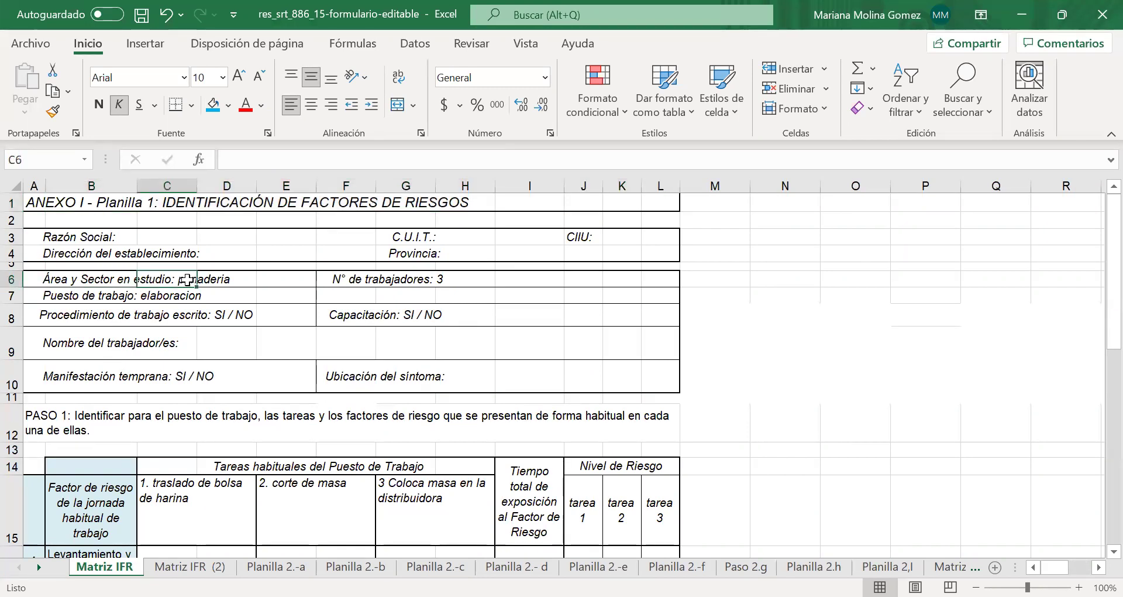
{"action": "left_click", "coordinate": [51, 301]}
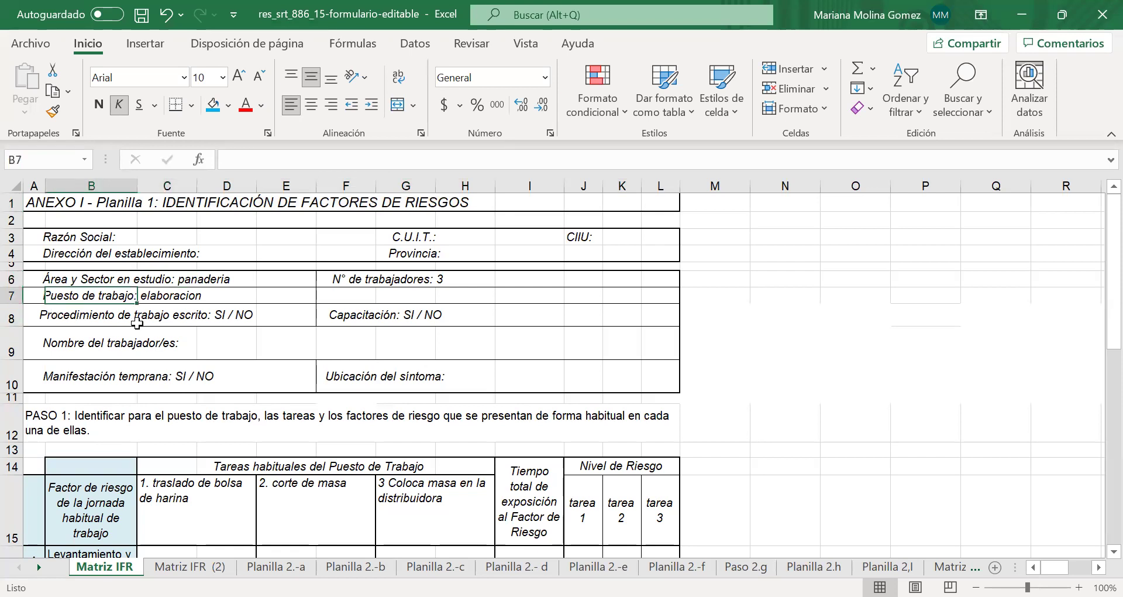
{"action": "left_click", "coordinate": [145, 299]}
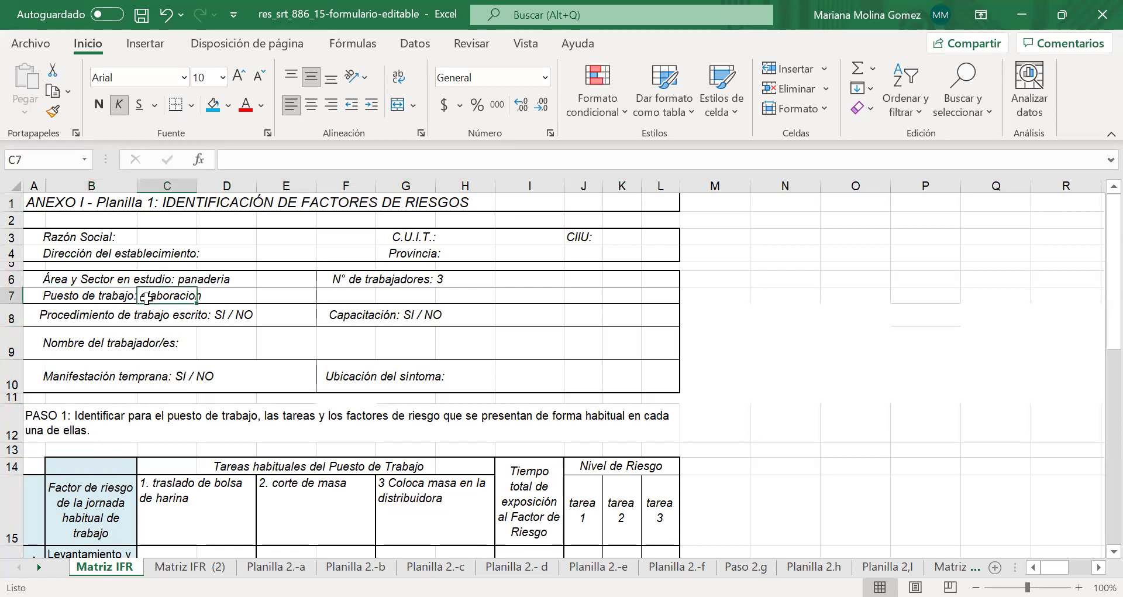
{"action": "left_click", "coordinate": [336, 278]}
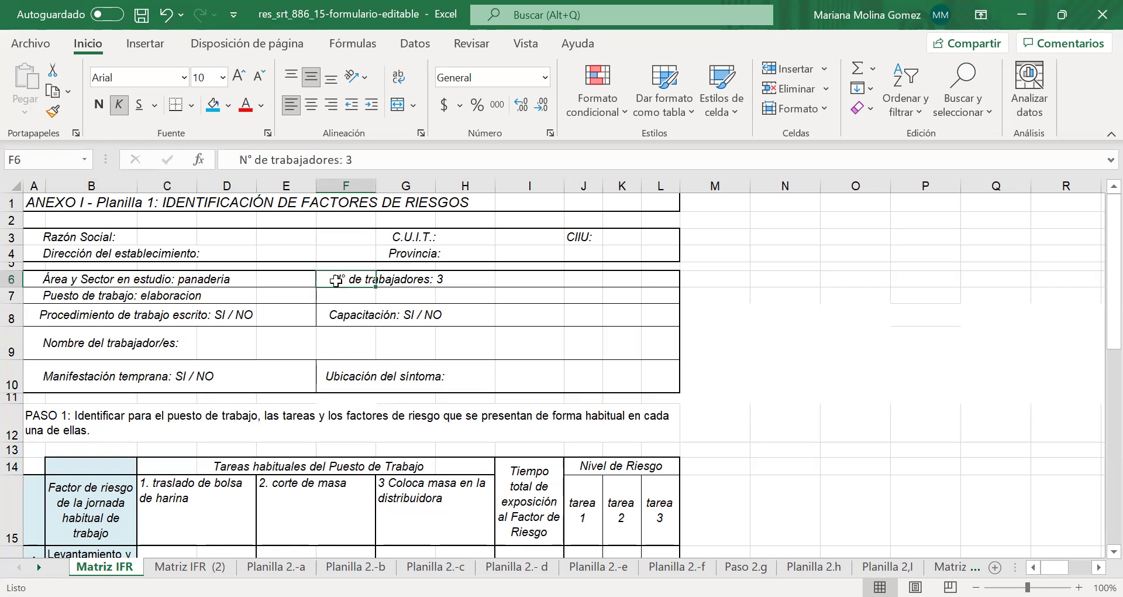
{"action": "left_click", "coordinate": [159, 296]}
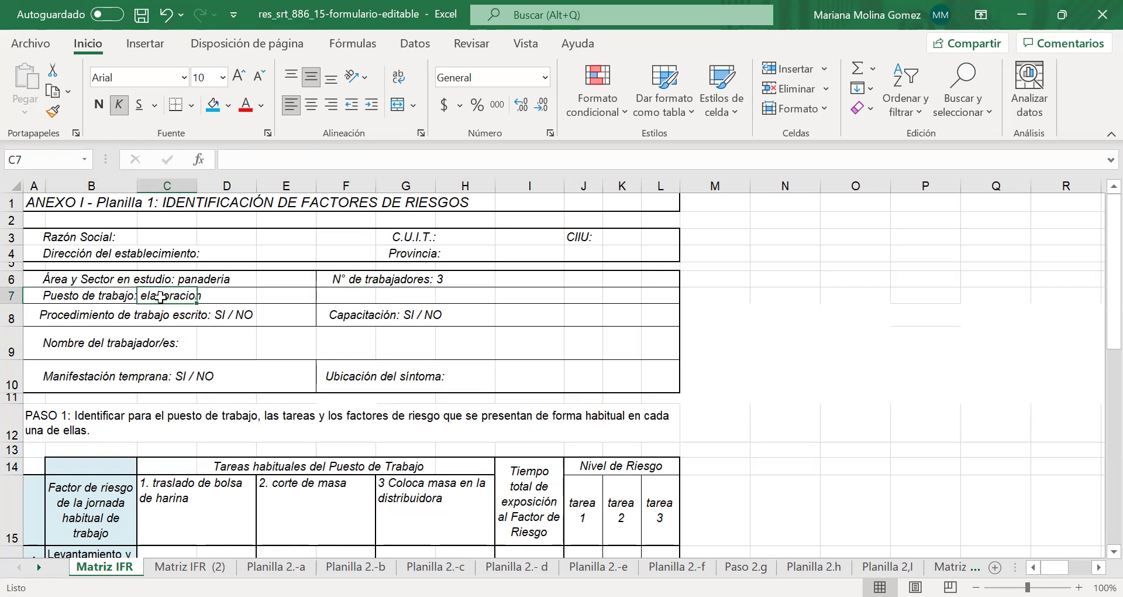
Review the headings of tasks 1, 2 and 3 in row 15 of Matriz IFR.
{"action": "scroll", "coordinate": [160, 297], "scroll_direction": "down", "scroll_amount": 1}
{"action": "left_click", "coordinate": [179, 459]}
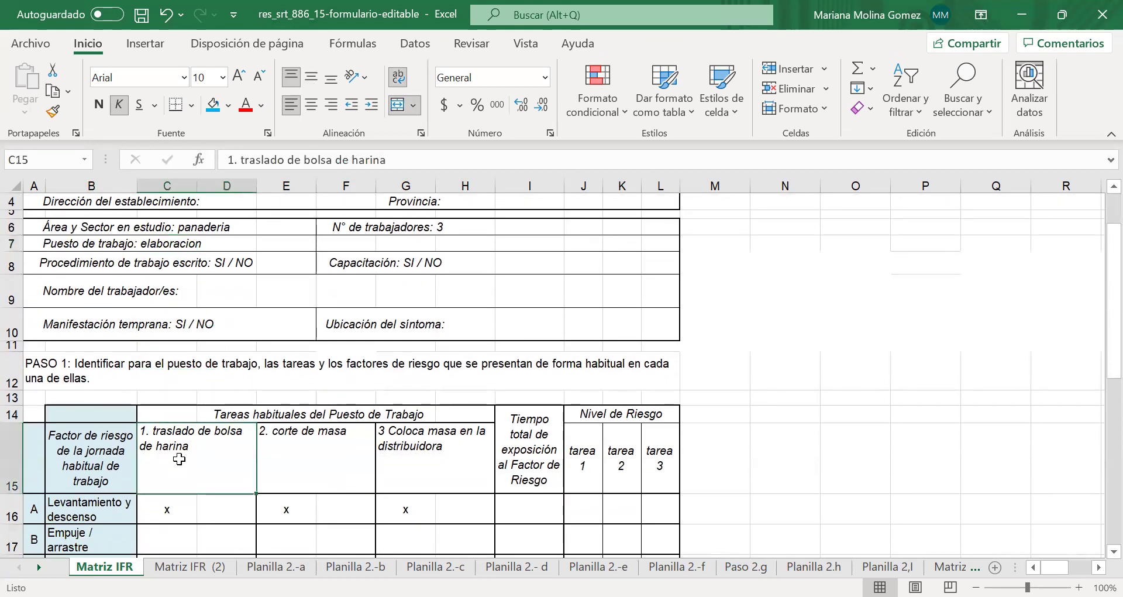
{"action": "left_click", "coordinate": [334, 471]}
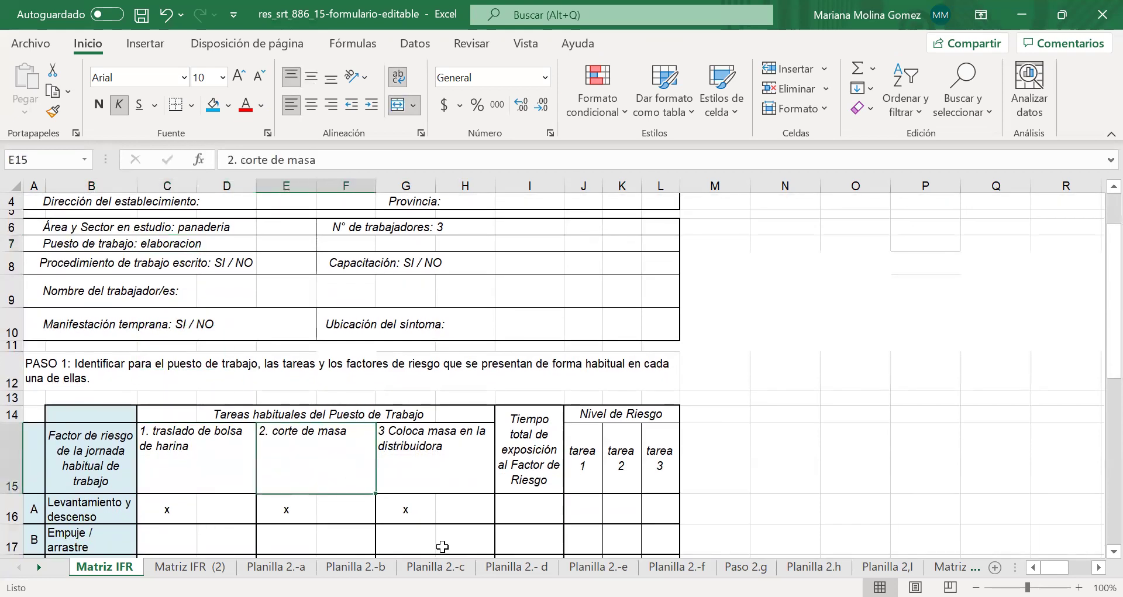
{"action": "left_click", "coordinate": [443, 454]}
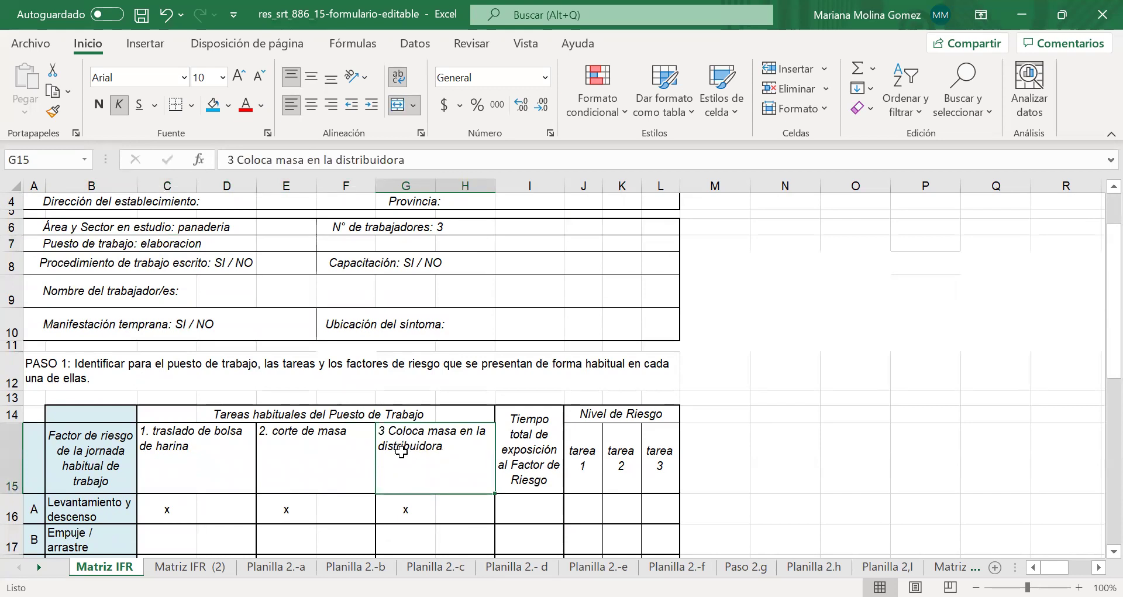
Review the headings of tasks 4, 5 and 6 in row 15 of Matriz IFR (2).
{"action": "key", "text": "ctrl+Page_Down"}
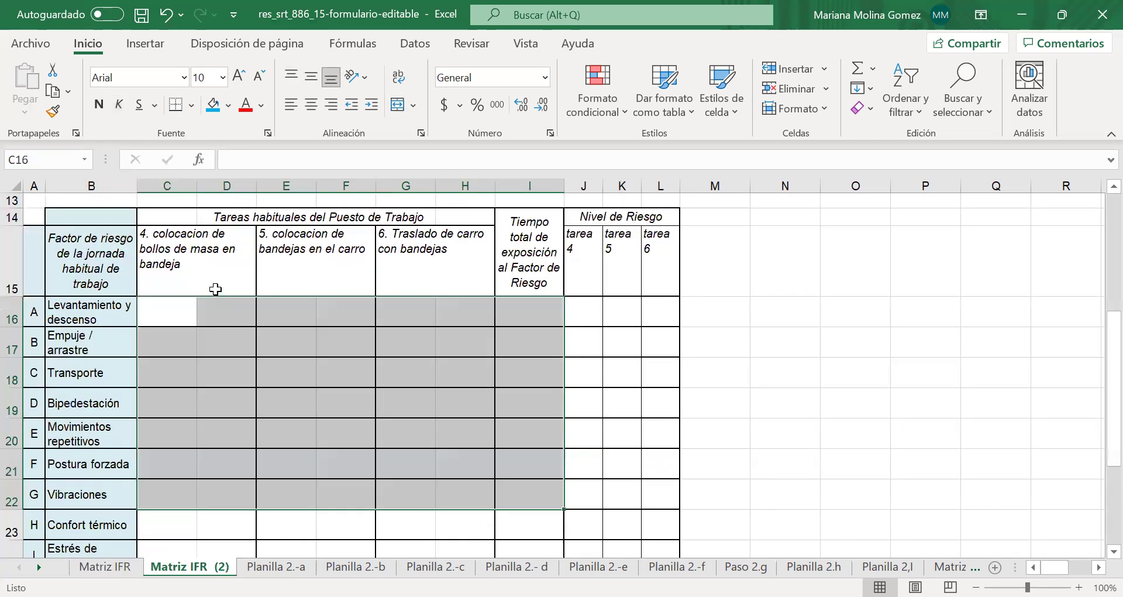
{"action": "key", "text": "Up"}
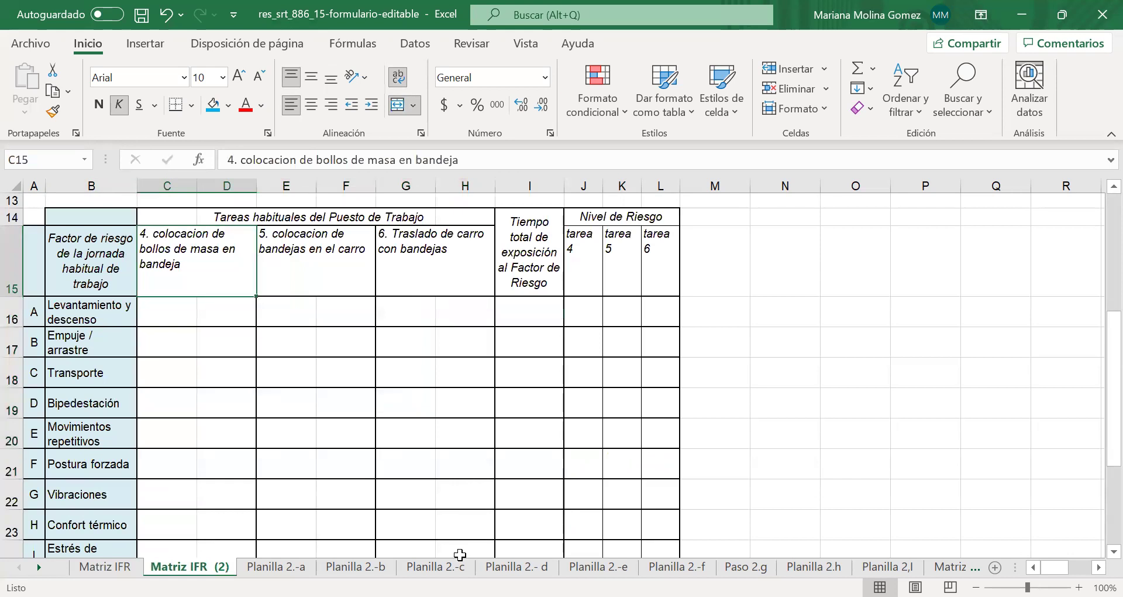
{"action": "left_click", "coordinate": [301, 257]}
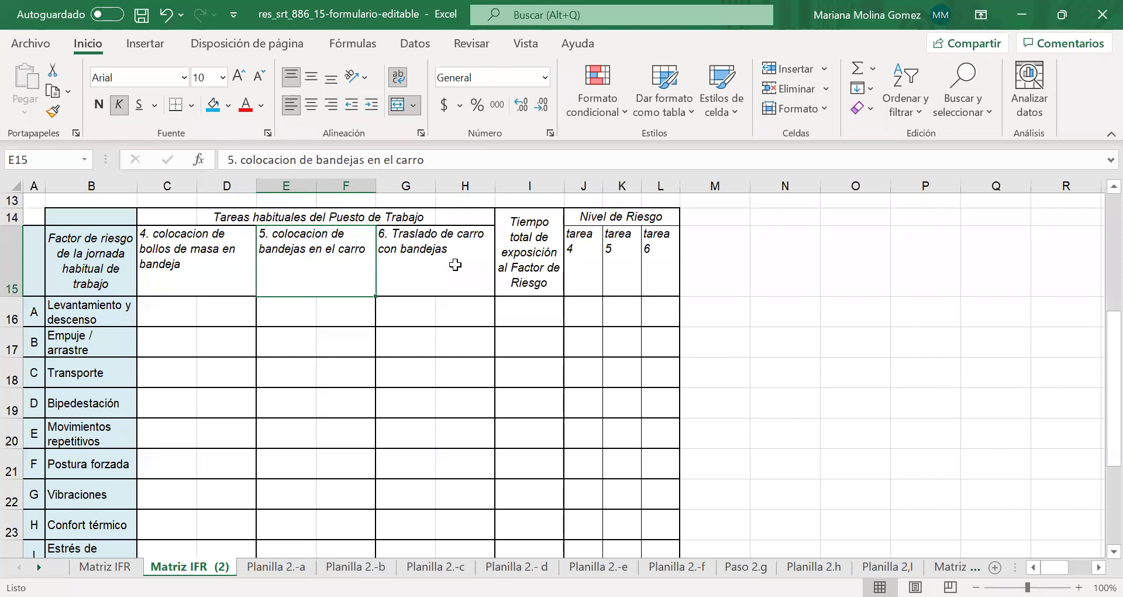
{"action": "left_click", "coordinate": [458, 286]}
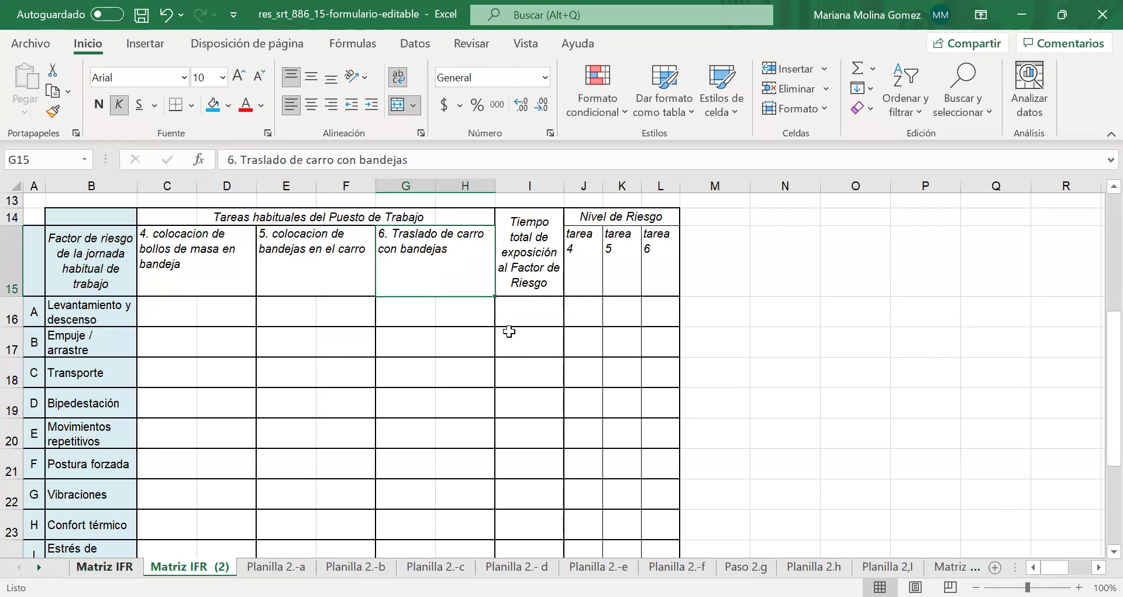
Review the Puesto de trabajo field in row 7 and the Planilla 1 title in row 1 of Matriz IFR.
{"action": "key", "text": "ctrl+Page_Up"}
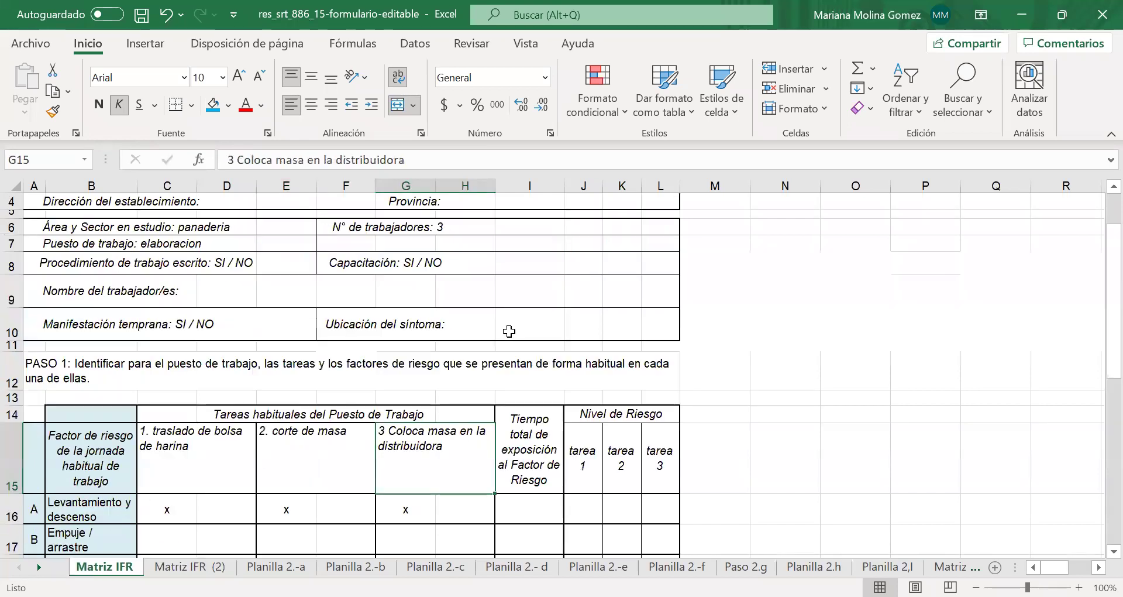
{"action": "left_click", "coordinate": [106, 245]}
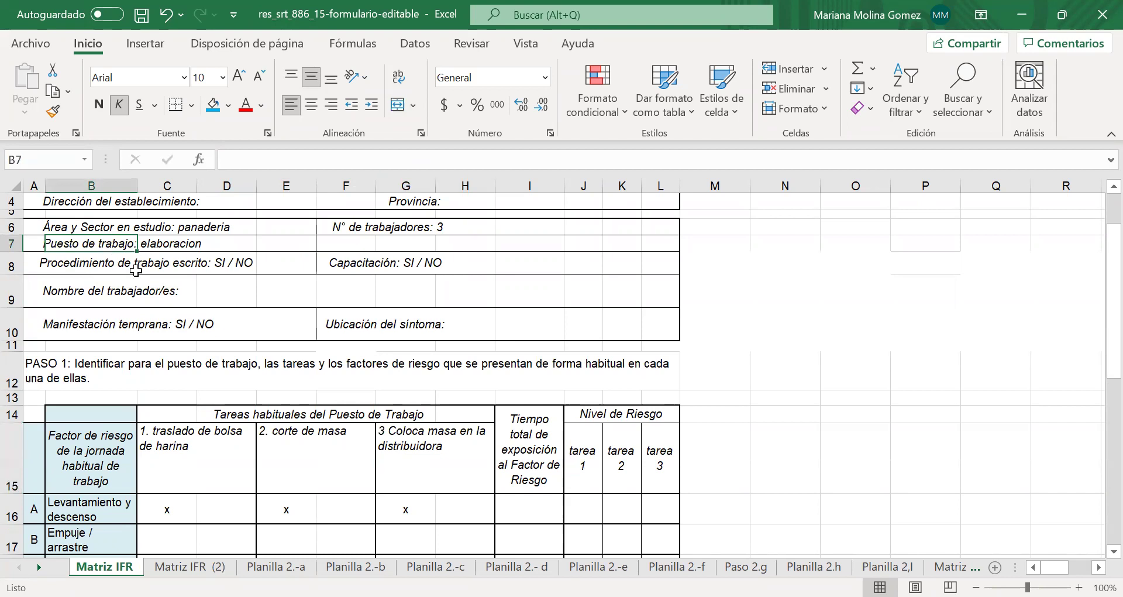
{"action": "scroll", "coordinate": [136, 204], "scroll_direction": "up", "scroll_amount": 3}
{"action": "left_click", "coordinate": [137, 206]}
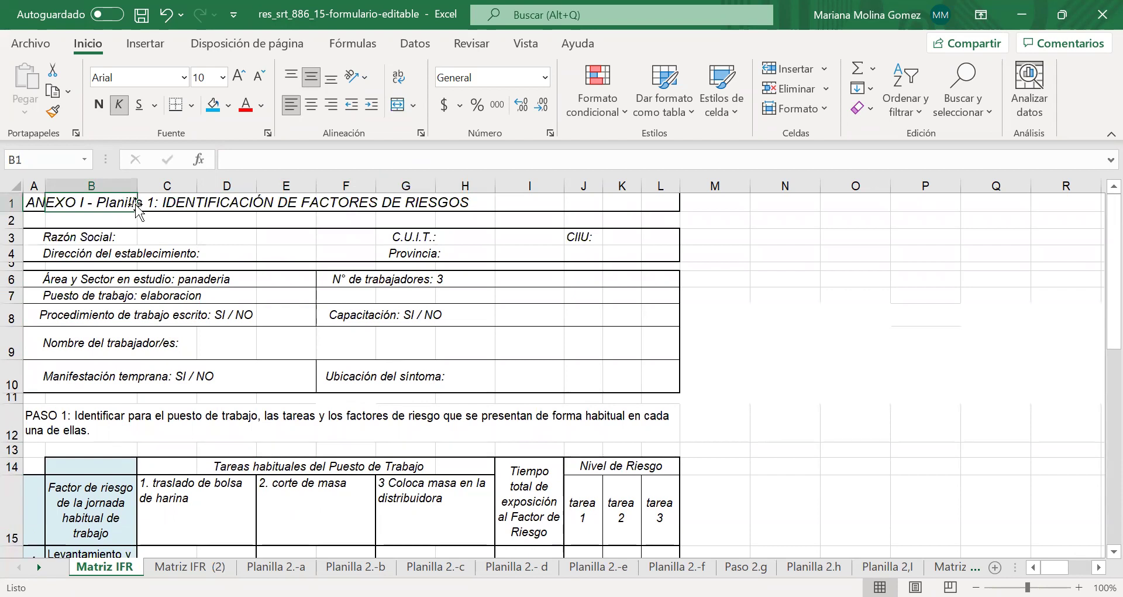
Check the Levantamiento y descenso marks in row 16 of Matriz IFR against the task headings above them.
{"action": "scroll", "coordinate": [183, 503], "scroll_direction": "down", "scroll_amount": 1}
{"action": "scroll", "coordinate": [183, 503], "scroll_direction": "down", "scroll_amount": 1}
{"action": "left_click", "coordinate": [183, 503]}
{"action": "left_click", "coordinate": [297, 486]}
{"action": "left_click", "coordinate": [389, 503]}
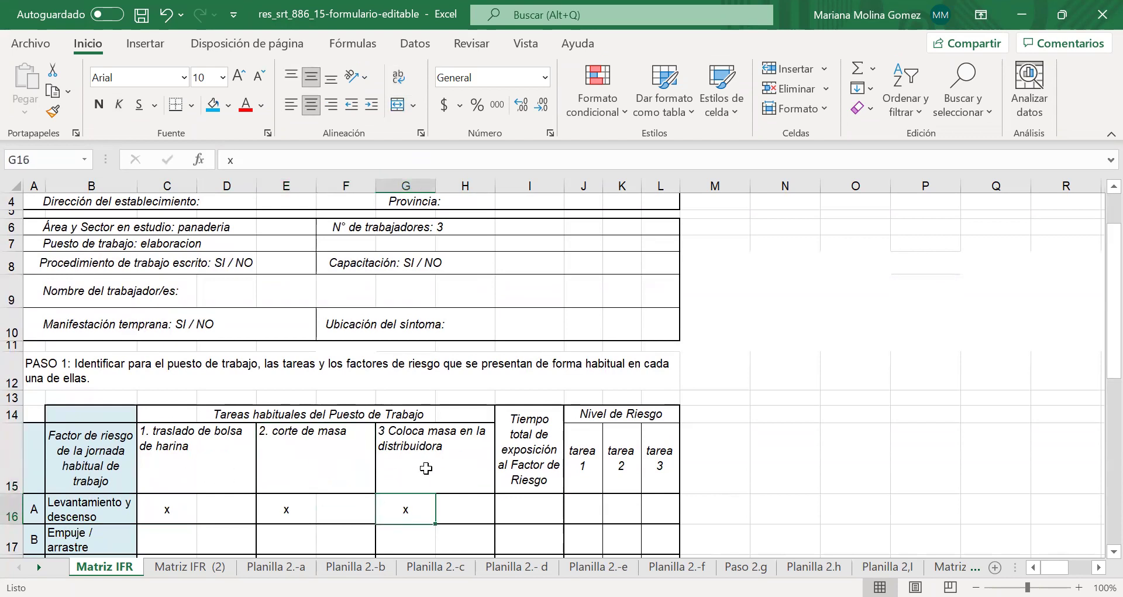
{"action": "left_click", "coordinate": [426, 468]}
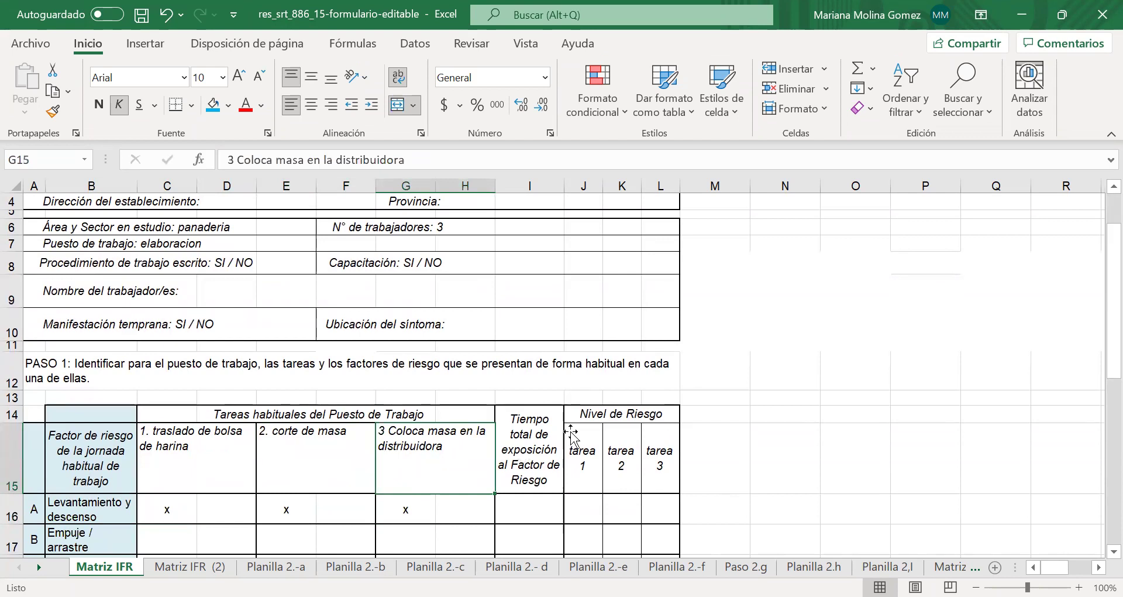
Compare the exposure time and Nivel de Riesgo columns with the three task descriptions in row 15 of Matriz IFR.
{"action": "left_click", "coordinate": [527, 458]}
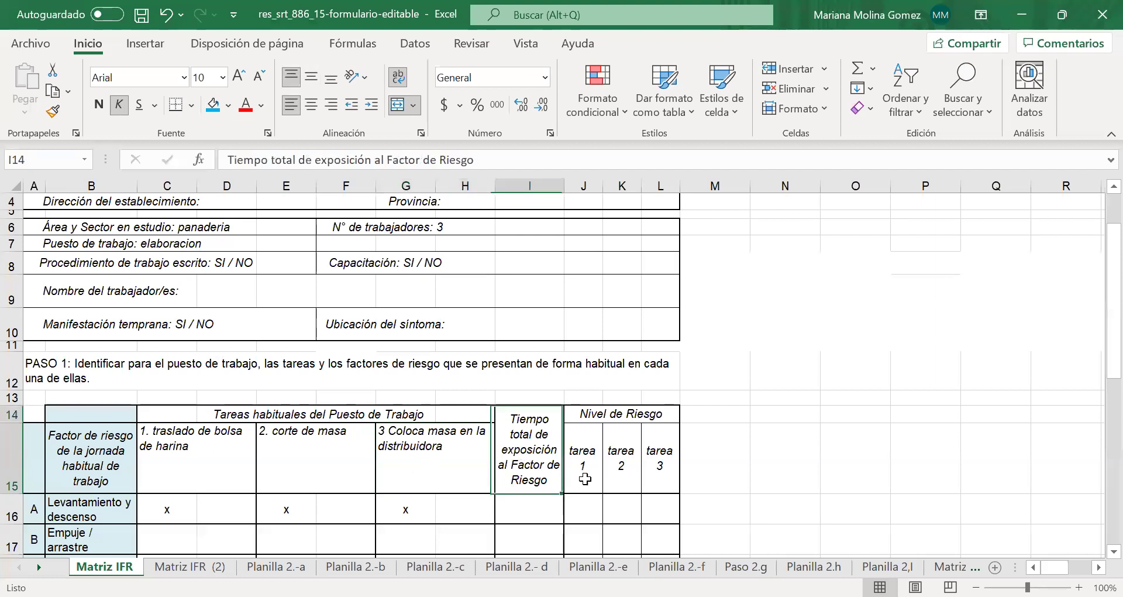
{"action": "left_click", "coordinate": [582, 477]}
{"action": "left_click", "coordinate": [622, 477]}
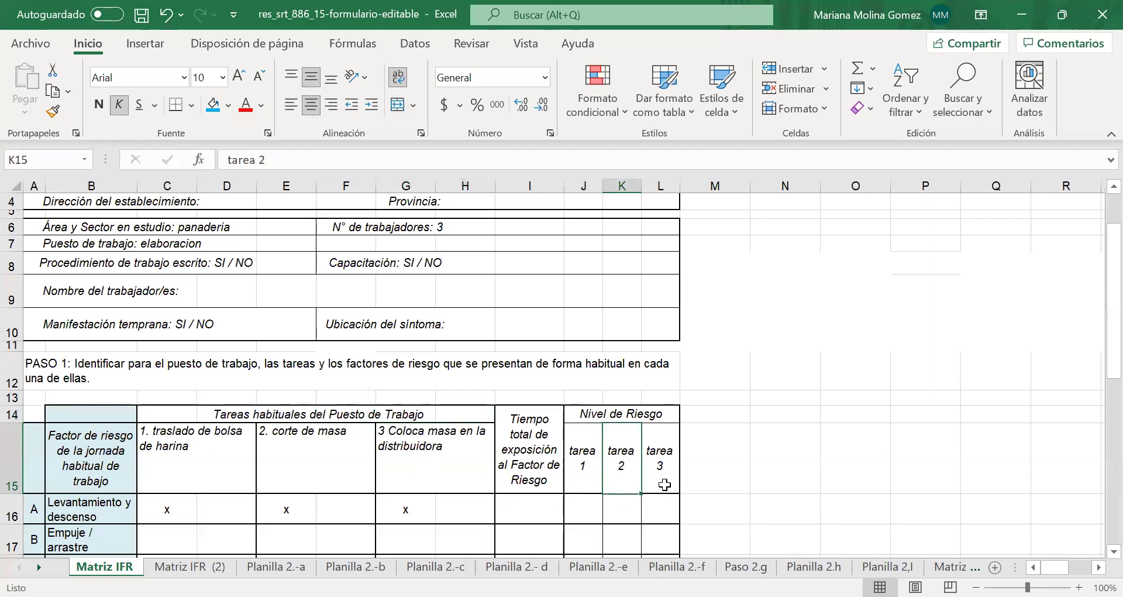
{"action": "left_click", "coordinate": [192, 467]}
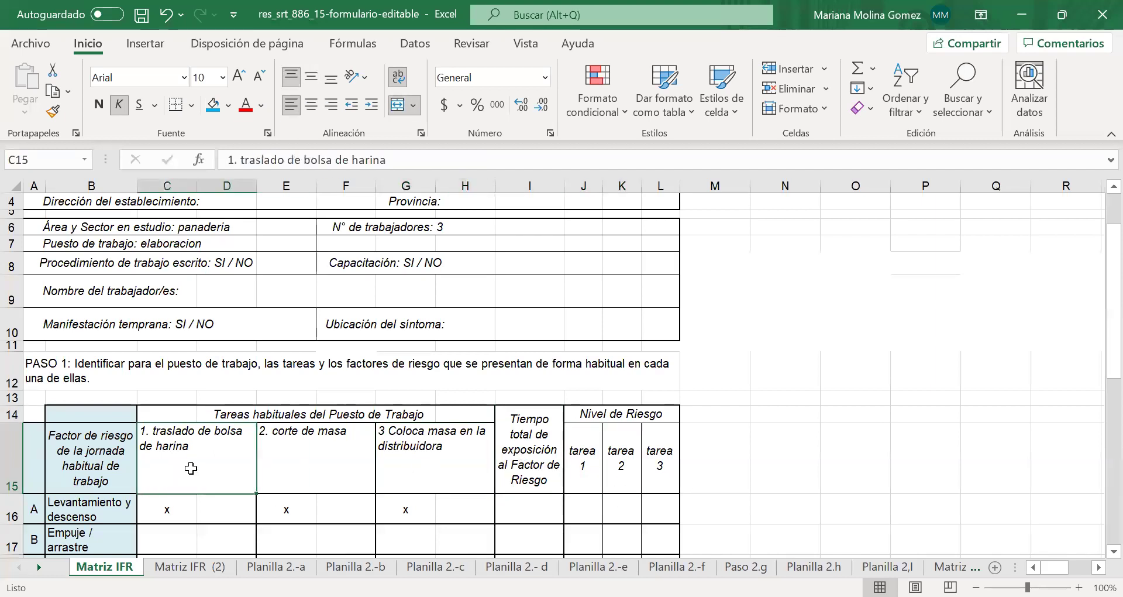
{"action": "left_click", "coordinate": [315, 475]}
{"action": "left_click", "coordinate": [209, 471]}
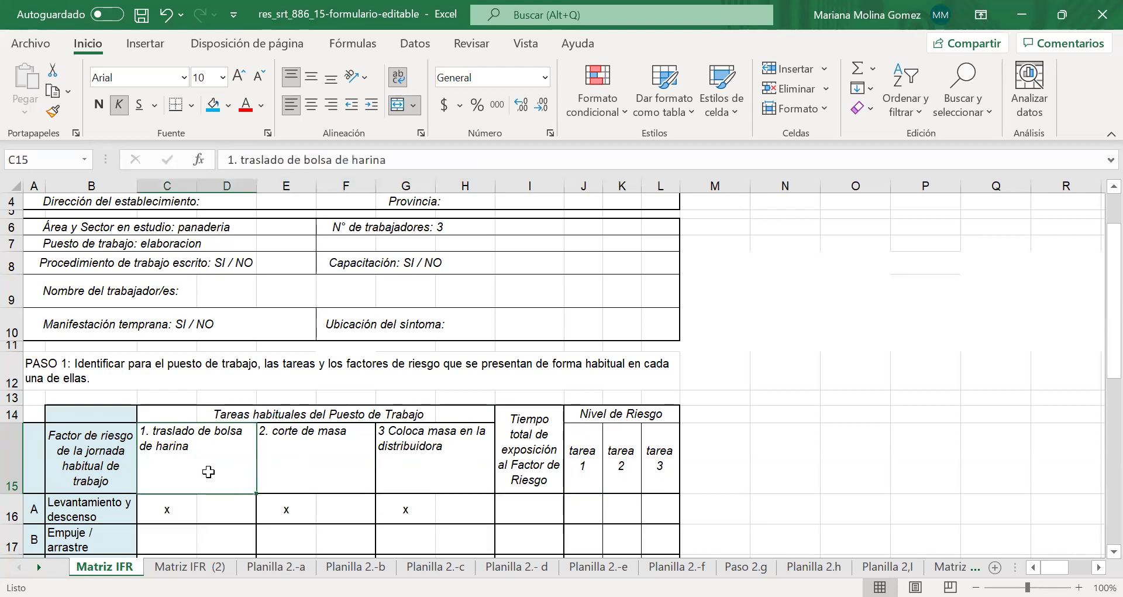
{"action": "left_click", "coordinate": [412, 465]}
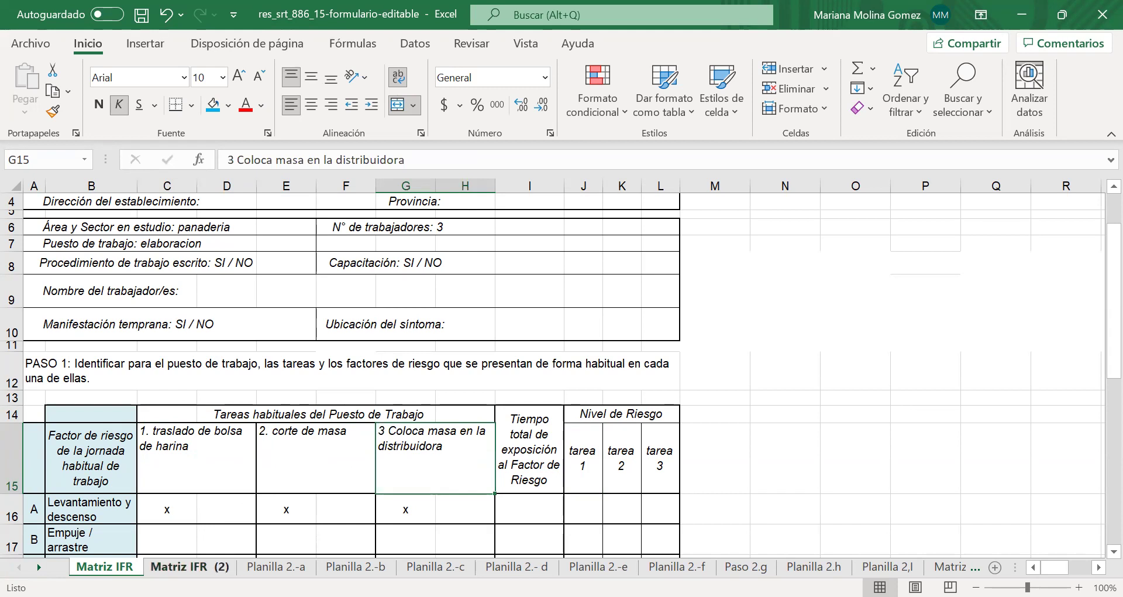
Examine the header data and the descriptions of tasks 4 to 6 on Matriz IFR (2).
{"action": "key", "text": "ctrl+Page_Down"}
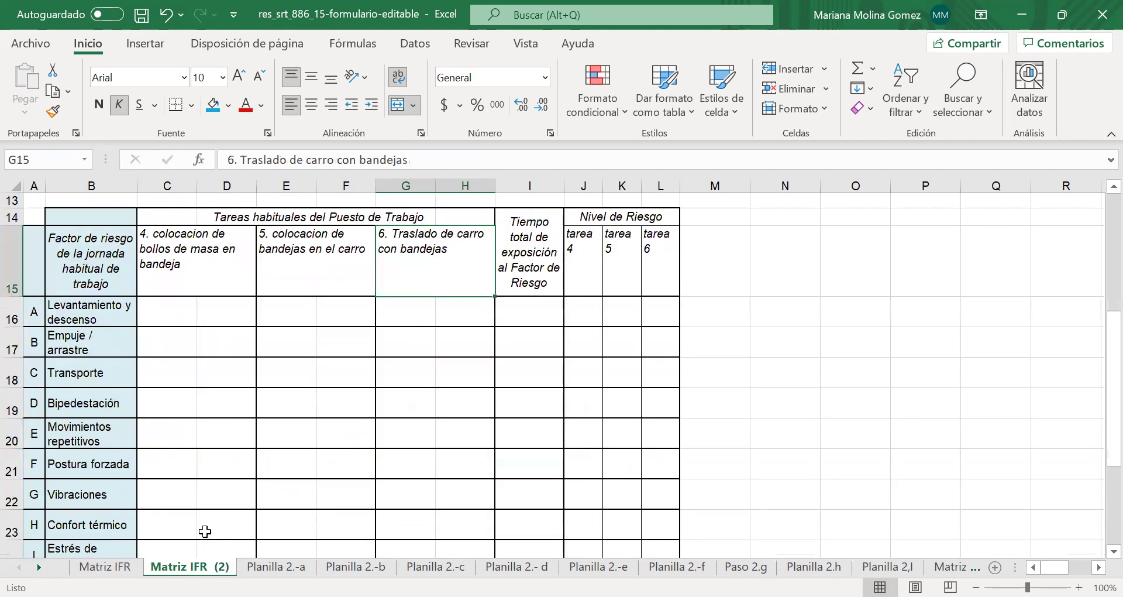
{"action": "scroll", "coordinate": [200, 526], "scroll_direction": "up", "scroll_amount": 2}
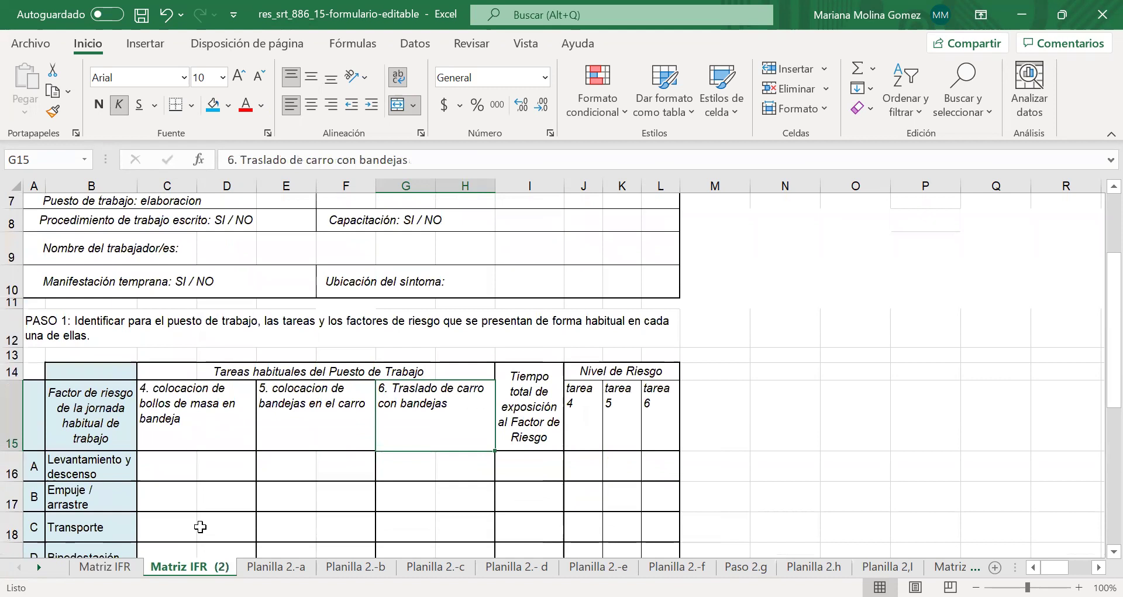
{"action": "scroll", "coordinate": [178, 456], "scroll_direction": "up", "scroll_amount": 2}
{"action": "scroll", "coordinate": [295, 460], "scroll_direction": "down", "scroll_amount": 1}
{"action": "key", "text": "Left"}
{"action": "key", "text": "Left"}
{"action": "key", "text": "Right"}
{"action": "key", "text": "Right"}
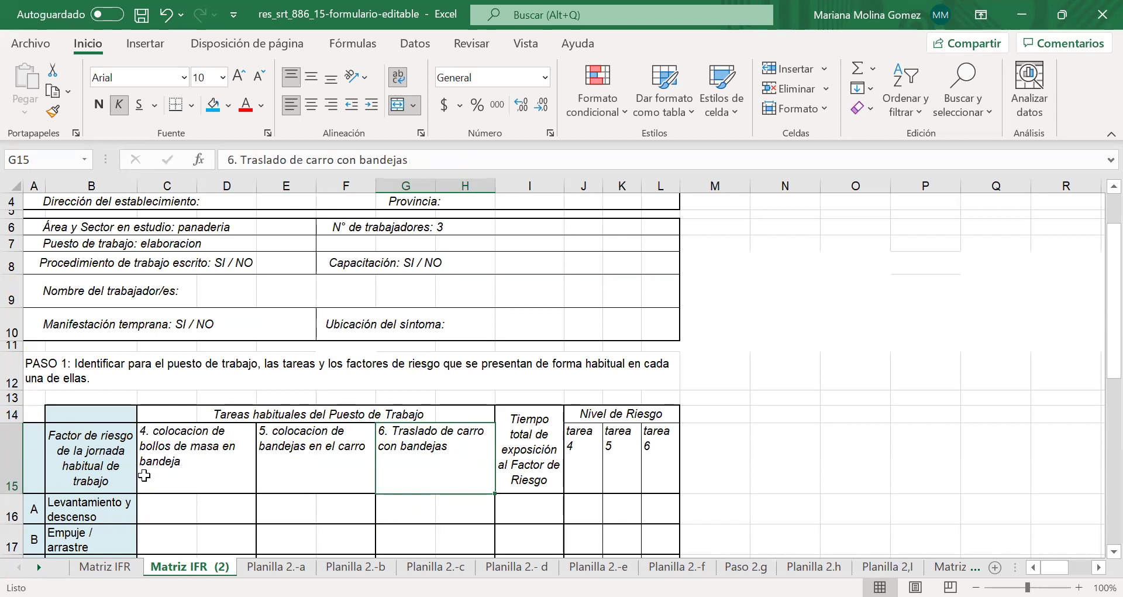
{"action": "left_click", "coordinate": [161, 465]}
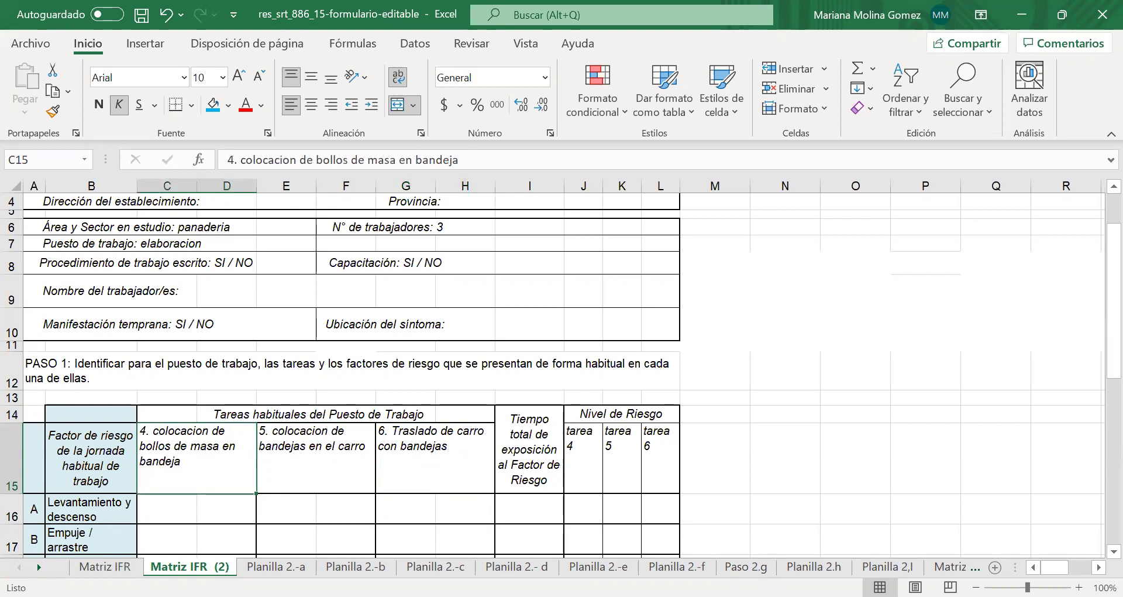
Examine the risk factor marks on Matriz IFR, focusing on Levantamiento y descenso for tasks 1 and 2.
{"action": "key", "text": "ctrl+Page_Up"}
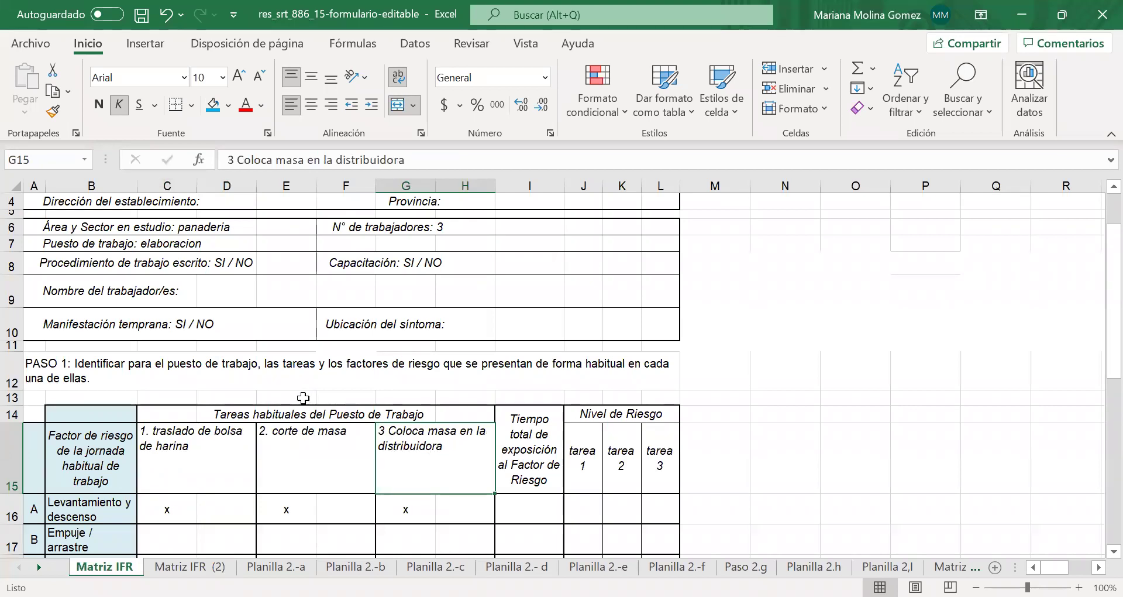
{"action": "scroll", "coordinate": [303, 397], "scroll_direction": "down", "scroll_amount": 1}
{"action": "scroll", "coordinate": [261, 401], "scroll_direction": "down", "scroll_amount": 1}
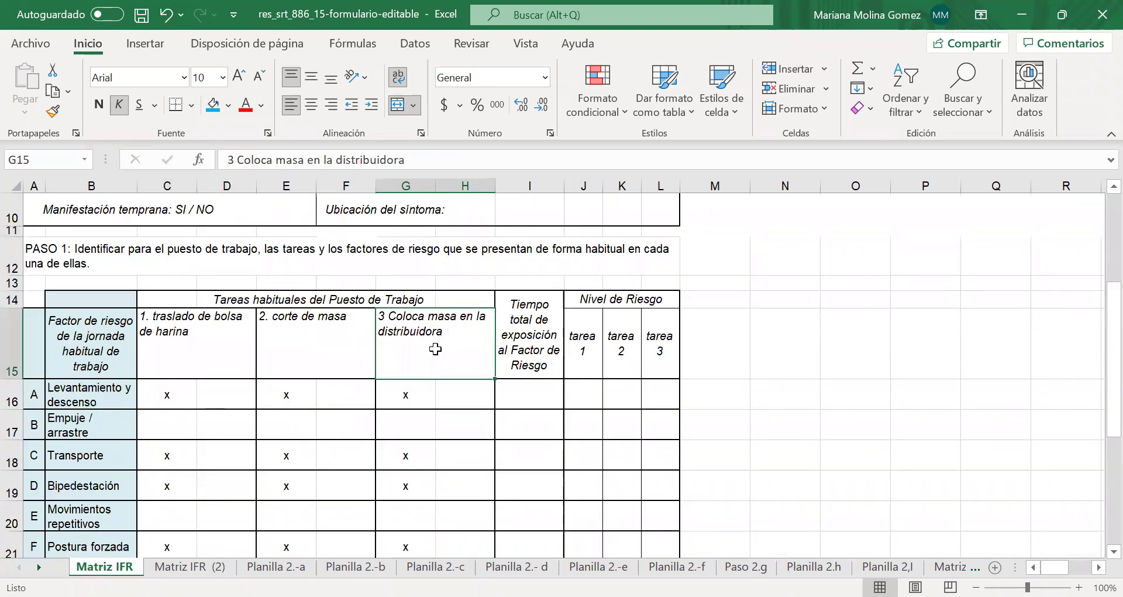
{"action": "left_click", "coordinate": [286, 394]}
{"action": "scroll", "coordinate": [230, 483], "scroll_direction": "up", "scroll_amount": 3}
{"action": "scroll", "coordinate": [157, 503], "scroll_direction": "down", "scroll_amount": 1}
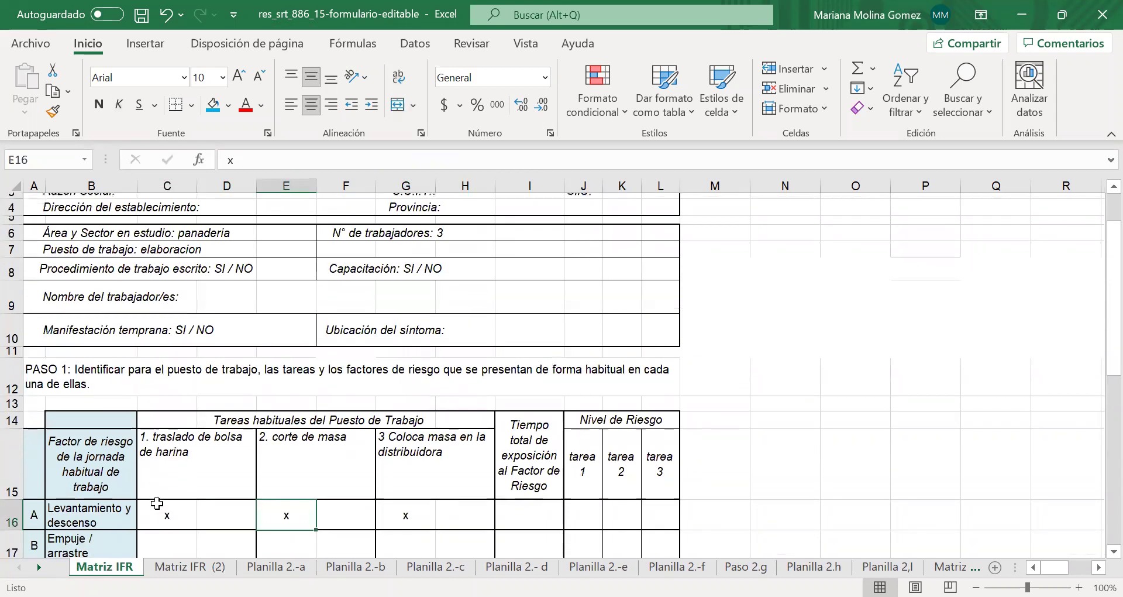
{"action": "left_click", "coordinate": [157, 503]}
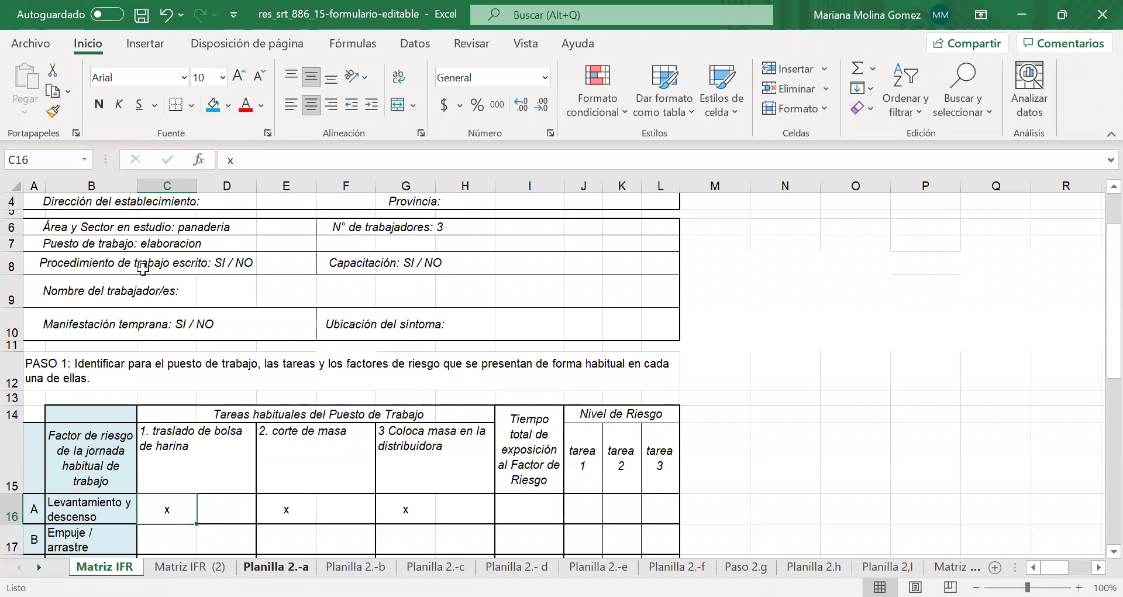
Review the 2.A lifting and lowering heading and the Tarea N° field on Planilla 2.-a.
{"action": "key", "text": "ctrl+Page_Down"}
{"action": "key", "text": "ctrl+Page_Down"}
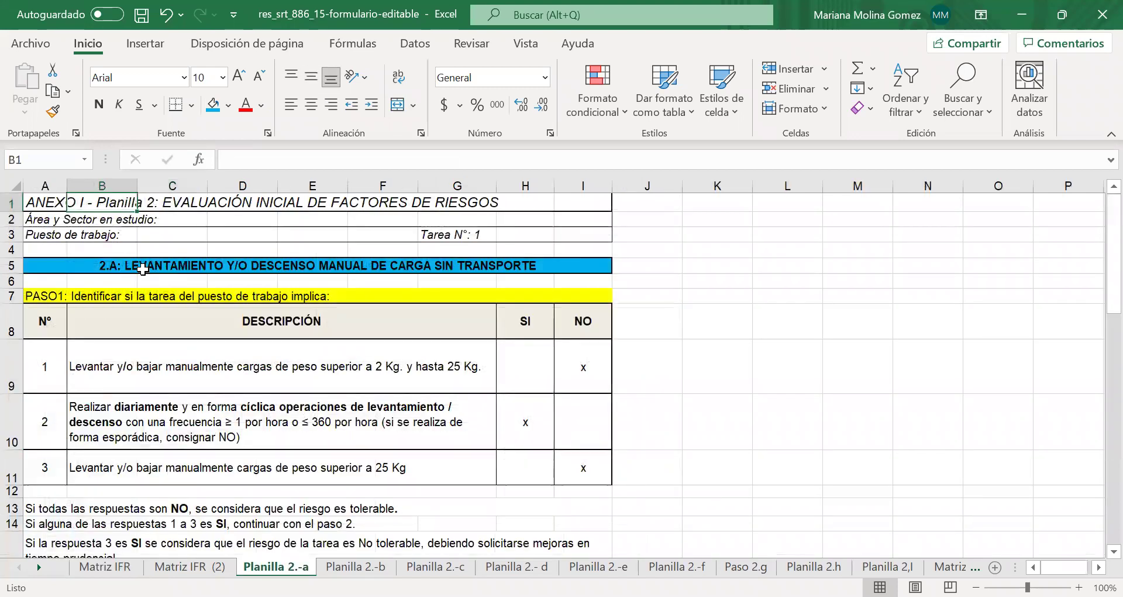
{"action": "left_click", "coordinate": [143, 269]}
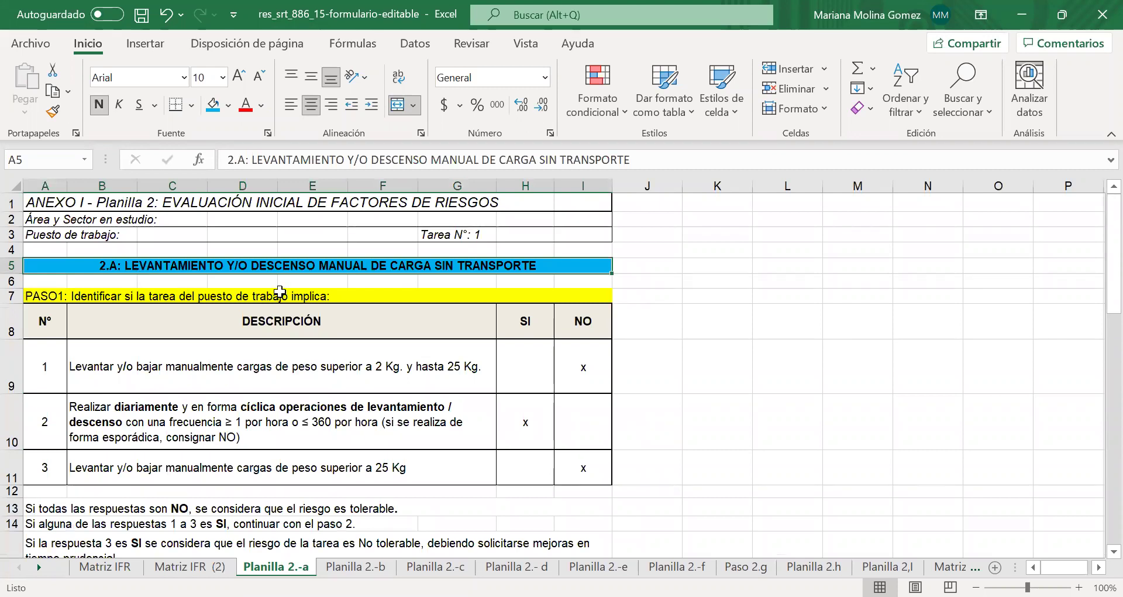
{"action": "key", "text": "Up"}
{"action": "key", "text": "Up"}
{"action": "key", "text": "Right"}
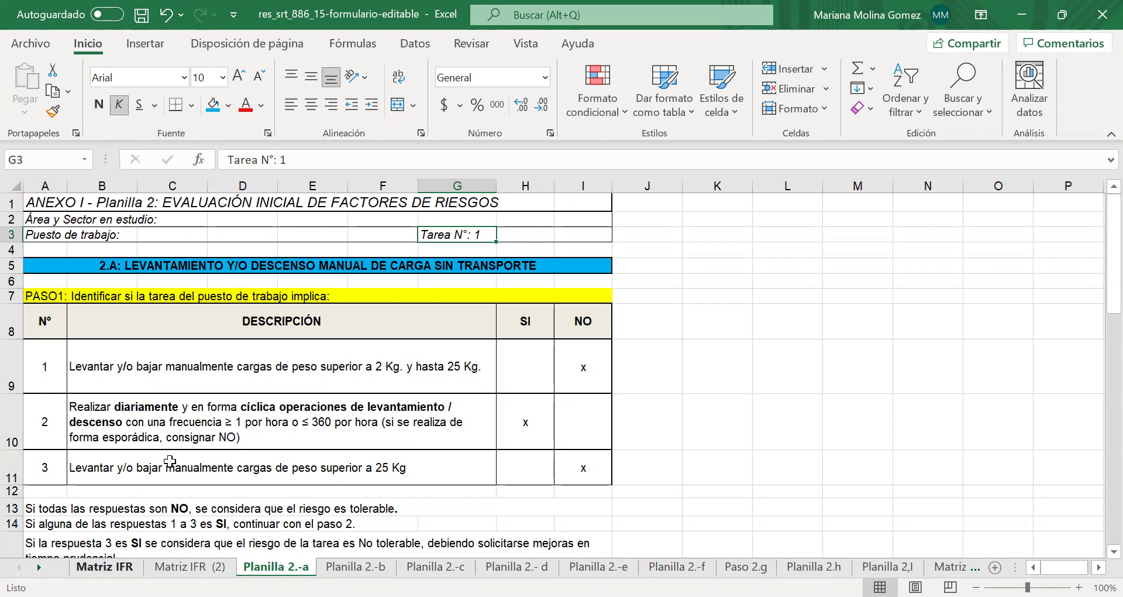
Compare task 1, traslado de bolsa de harina, on Matriz IFR with the Tarea N° field on Planilla 2.-a.
{"action": "left_click", "coordinate": [104, 567]}
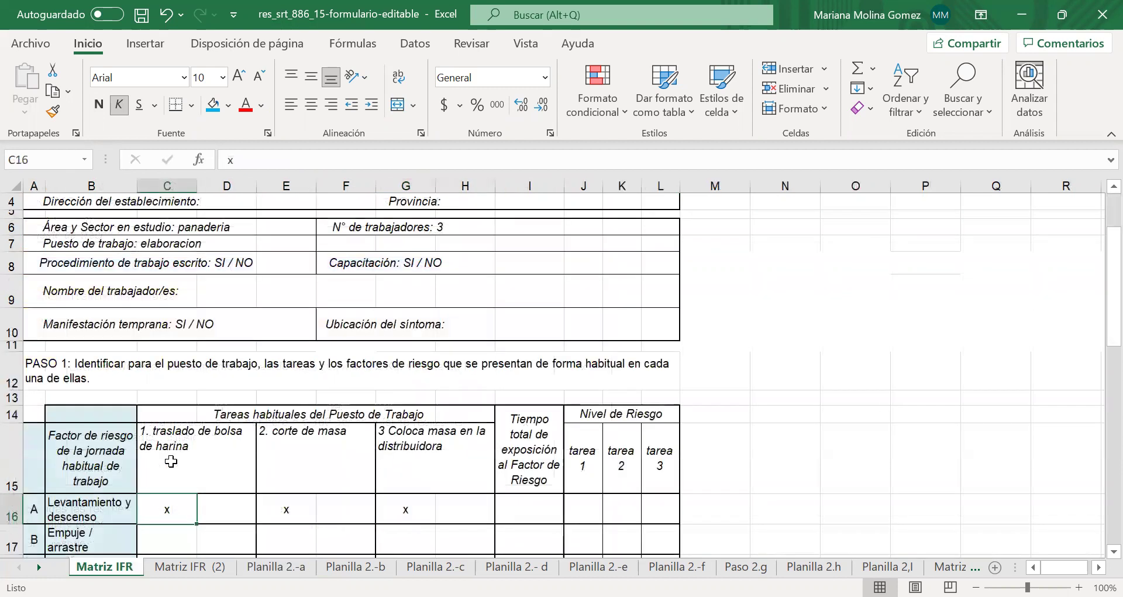
{"action": "left_click", "coordinate": [167, 468]}
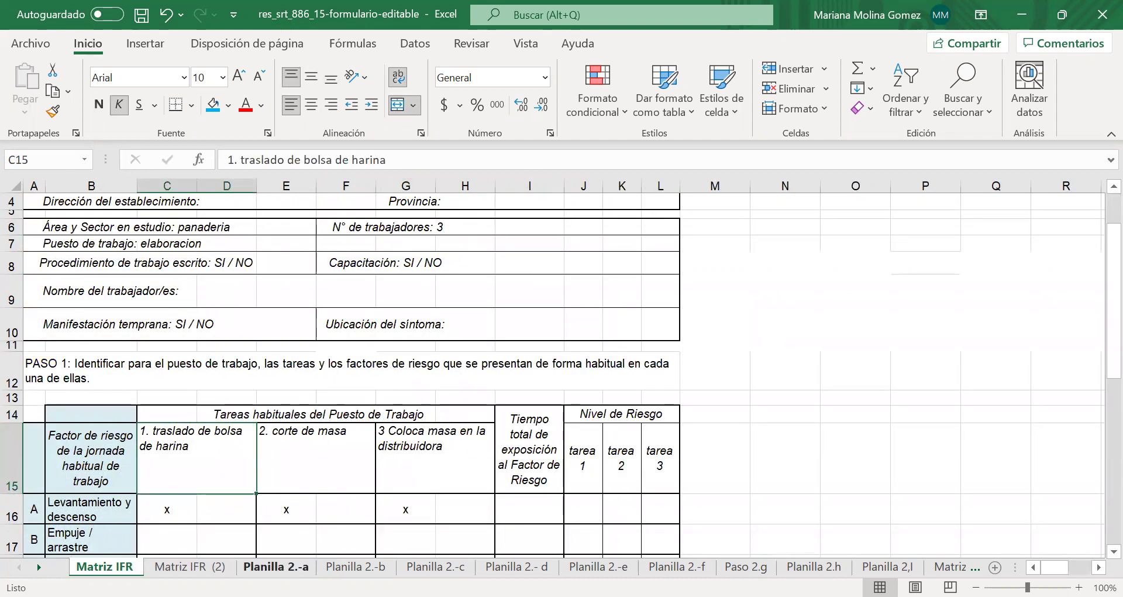
{"action": "key", "text": "ctrl+Page_Down"}
{"action": "key", "text": "ctrl+Page_Down"}
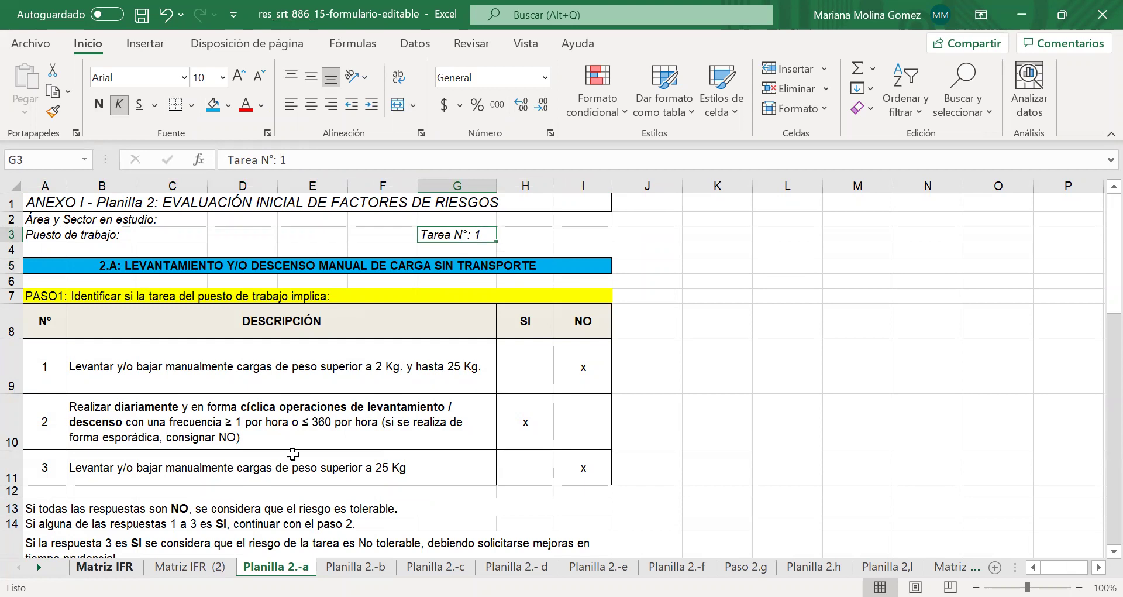
{"action": "key", "text": "ctrl+Page_Up"}
{"action": "key", "text": "ctrl+Page_Up"}
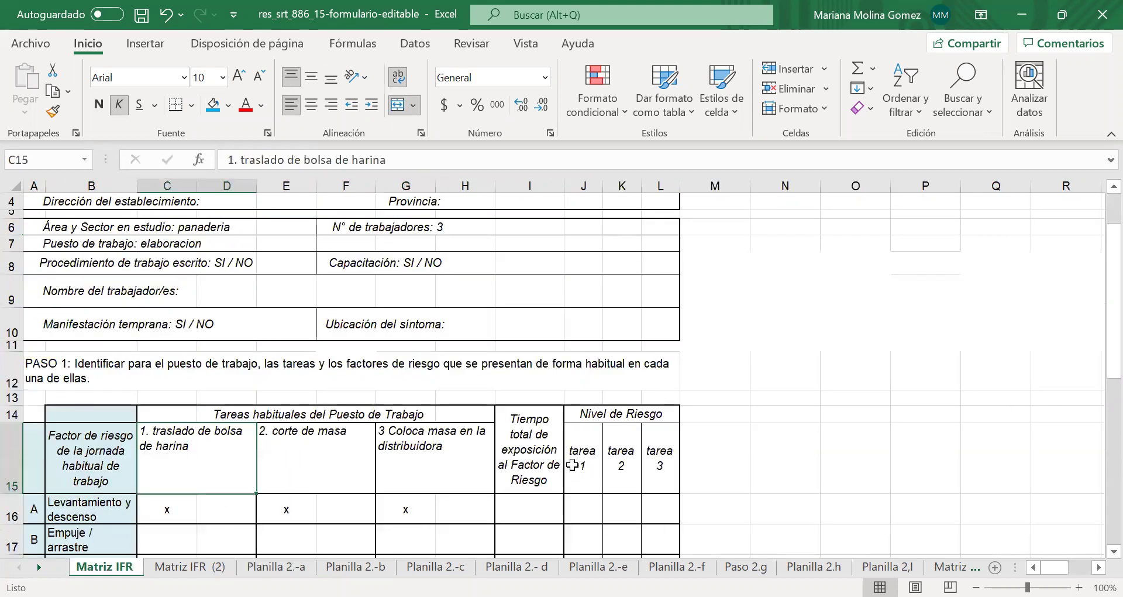
{"action": "key", "text": "ctrl+Page_Down"}
{"action": "key", "text": "ctrl+Page_Down"}
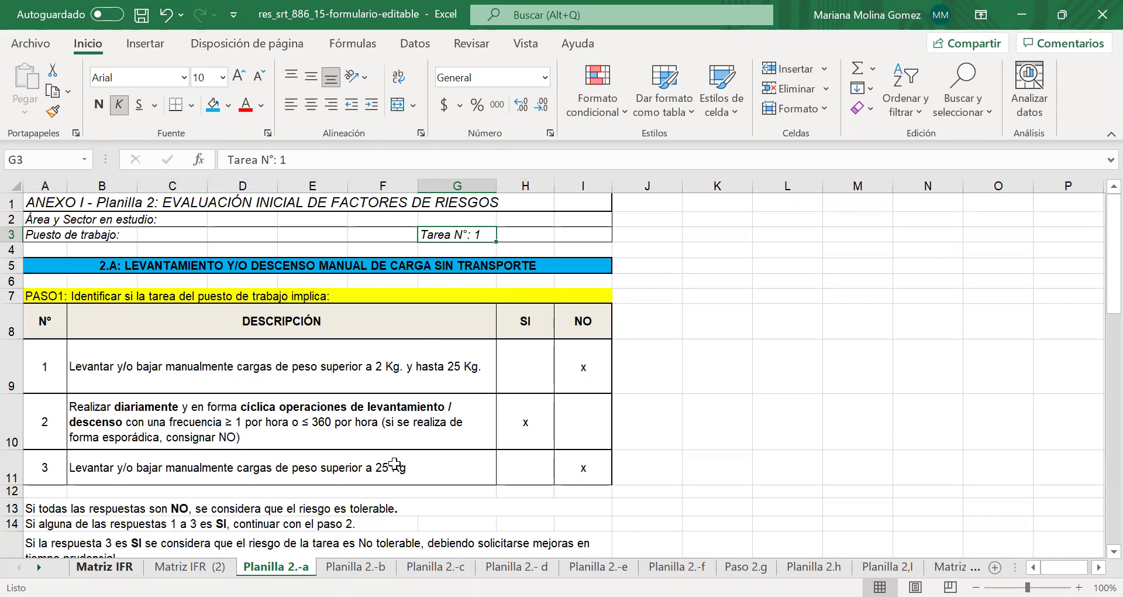
Return to Matriz IFR and review tasks 2, corte de masa, and 3, Coloca masa en la distribuidora.
{"action": "key", "text": "ctrl+Page_Up"}
{"action": "key", "text": "ctrl+Page_Up"}
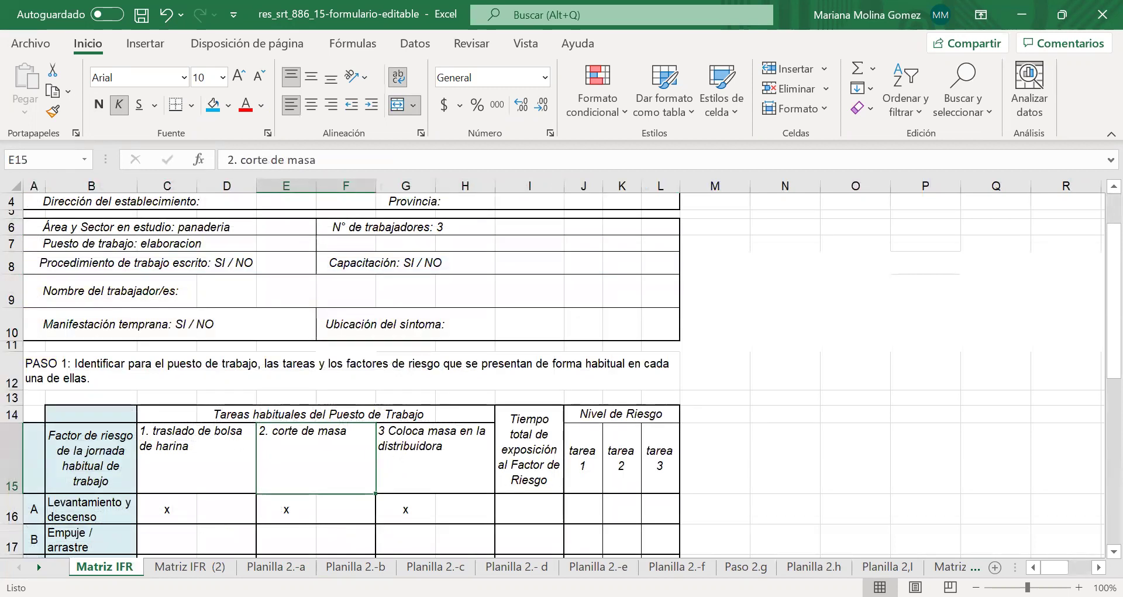
{"action": "key", "text": "Right"}
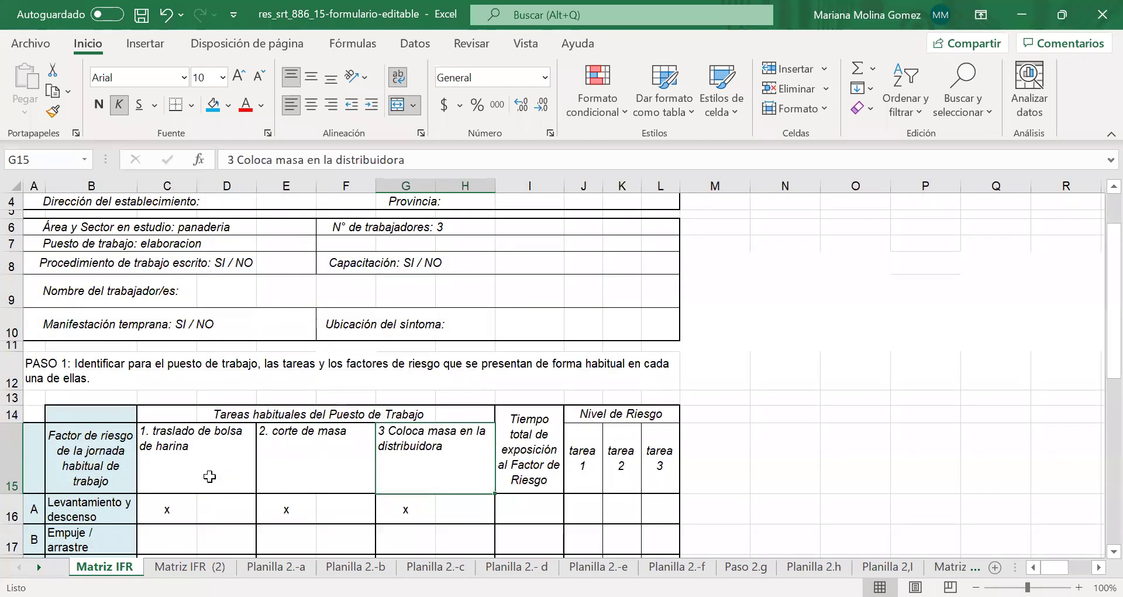
Review tasks 4, 5 and 6 on Matriz IFR (2) against the Levantamiento y descenso factor.
{"action": "key", "text": "ctrl+Page_Down"}
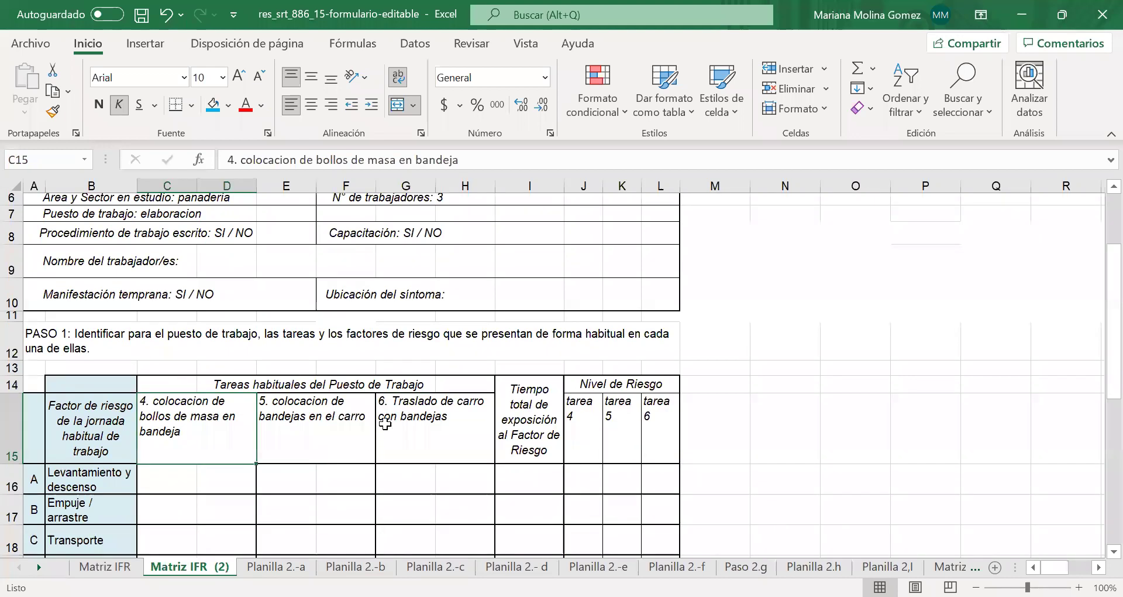
{"action": "scroll", "coordinate": [222, 421], "scroll_direction": "down", "scroll_amount": 3}
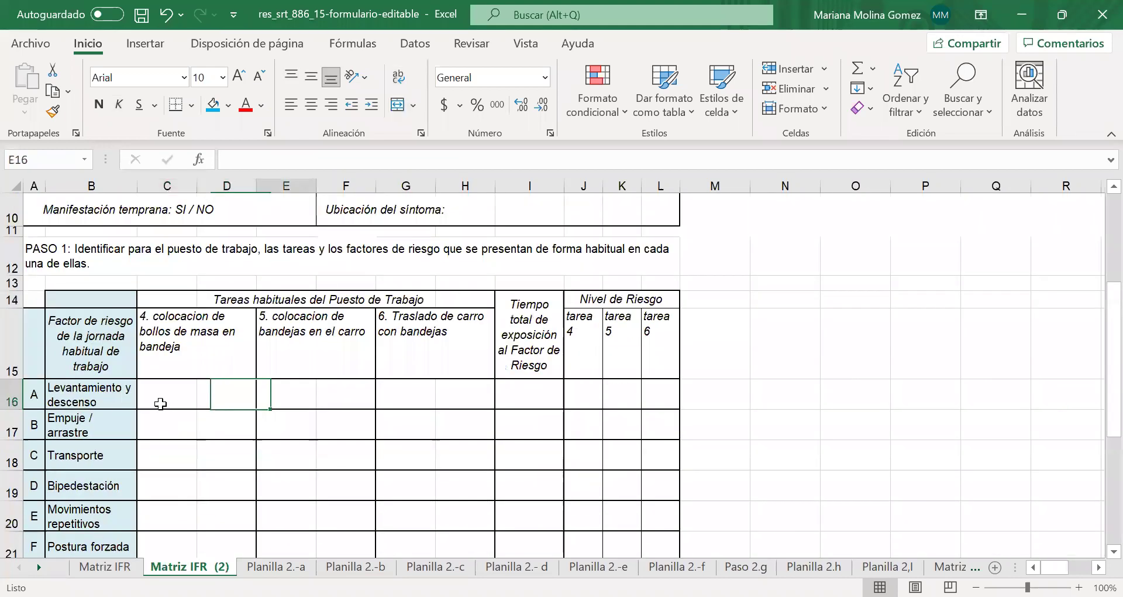
{"action": "left_click", "coordinate": [430, 409]}
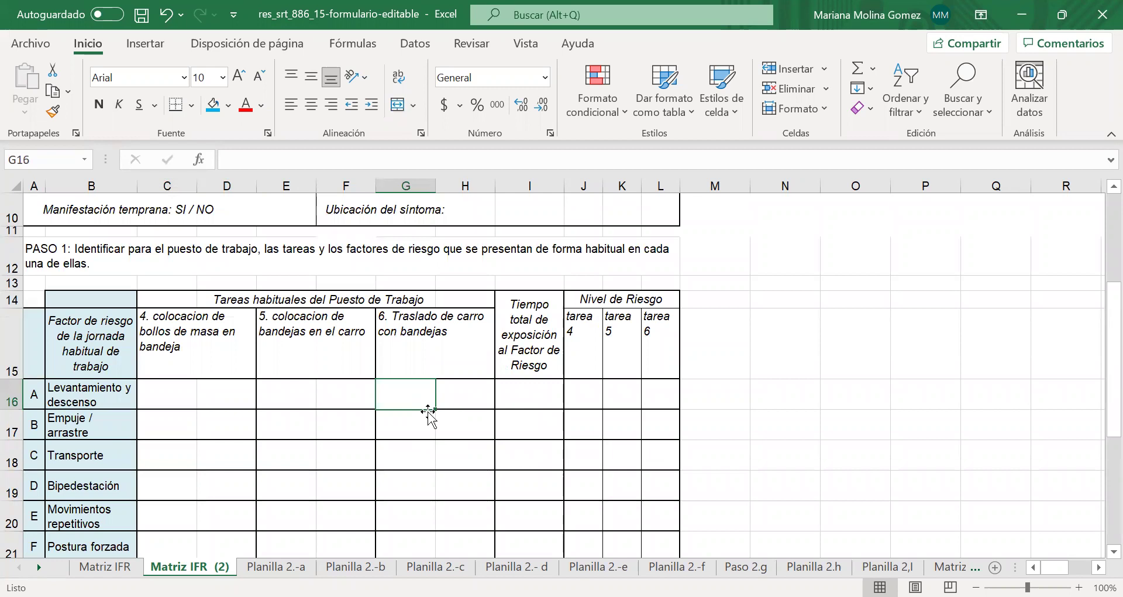
{"action": "left_click", "coordinate": [279, 392]}
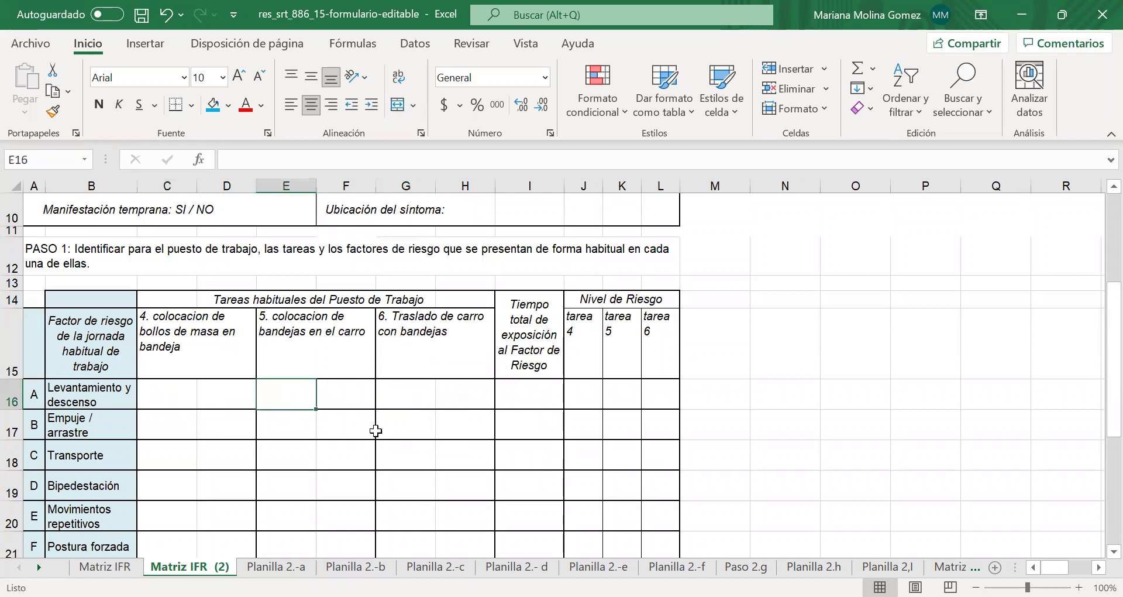
{"action": "left_click", "coordinate": [388, 399]}
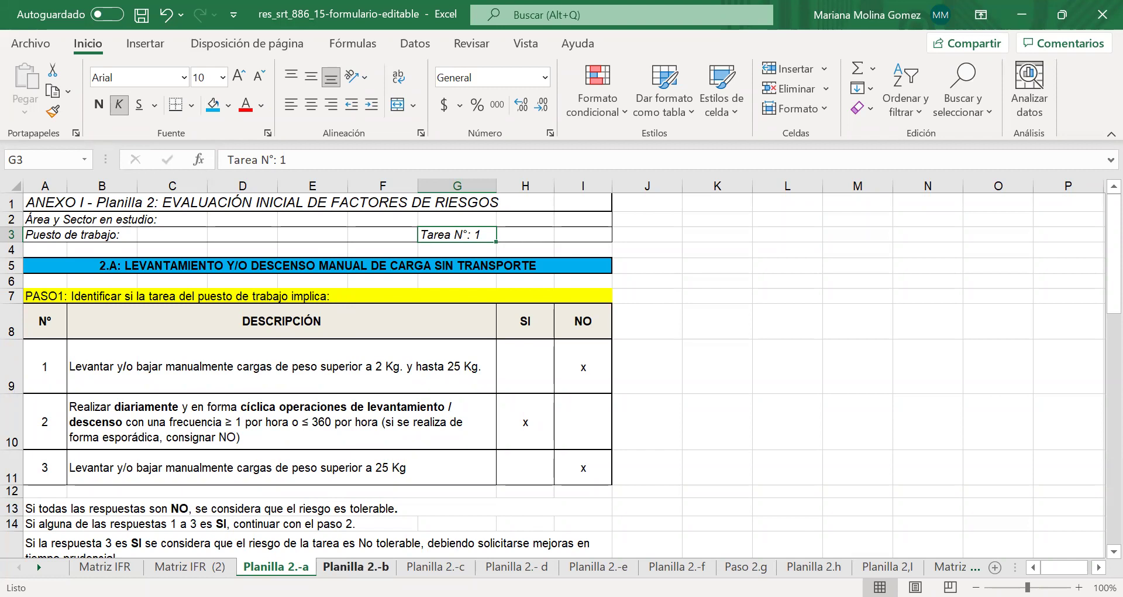
On Planilla 2.-b, fill the 2.B: Empuje y arrastre manual de carga heading blue and the PASO 1 row yellow.
{"action": "key", "text": "ctrl+Page_Down"}
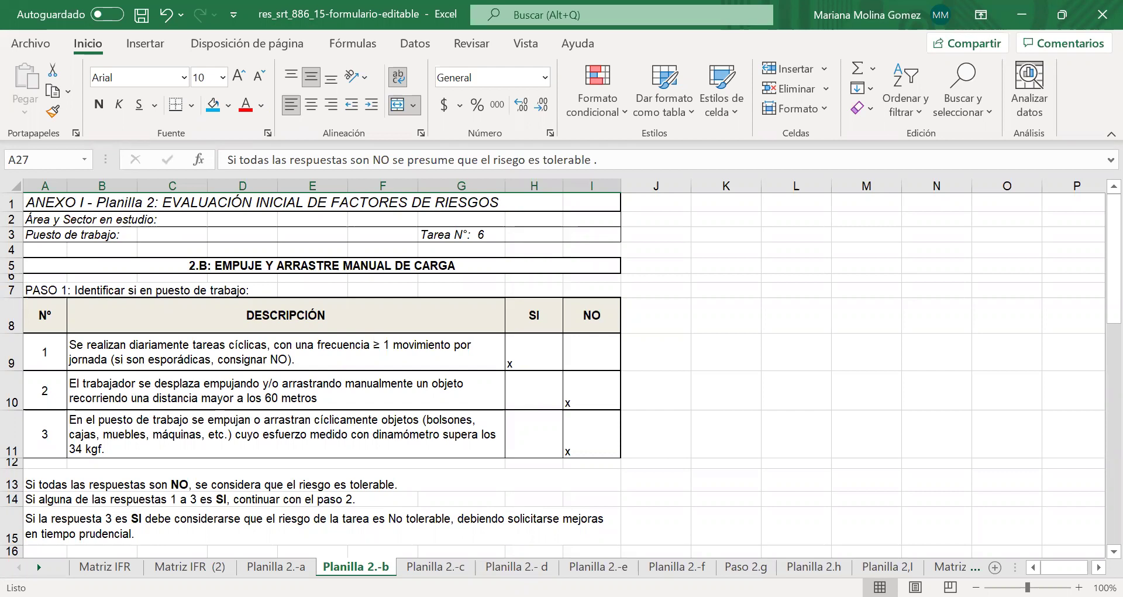
{"action": "left_click", "coordinate": [326, 263]}
{"action": "left_click", "coordinate": [213, 105]}
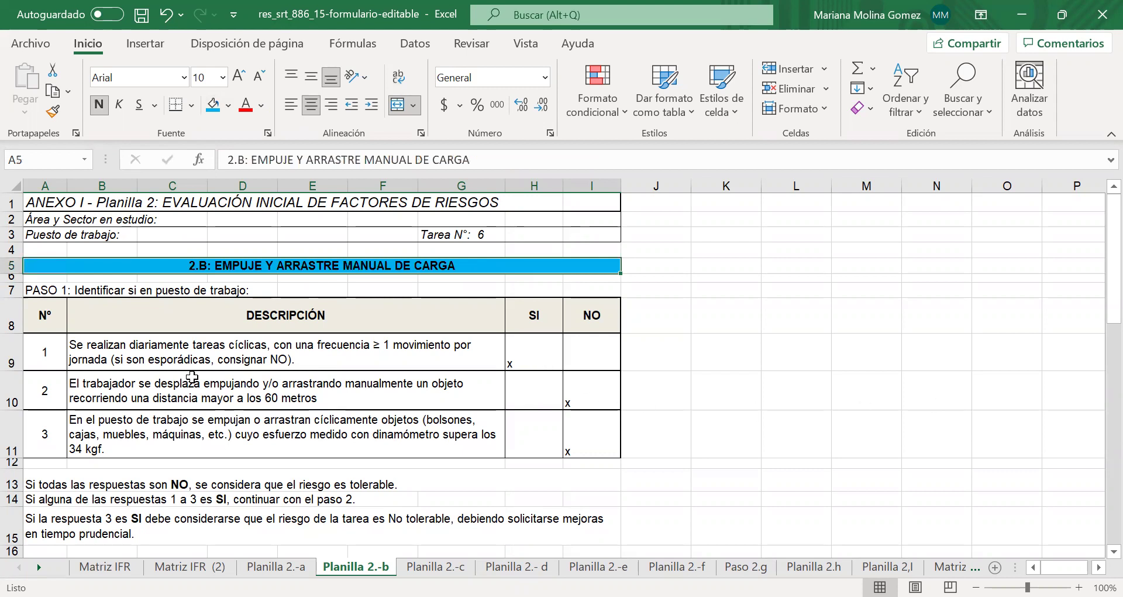
{"action": "left_click", "coordinate": [29, 291]}
{"action": "left_click_drag", "start_coordinate": [29, 291], "coordinate": [602, 291]}
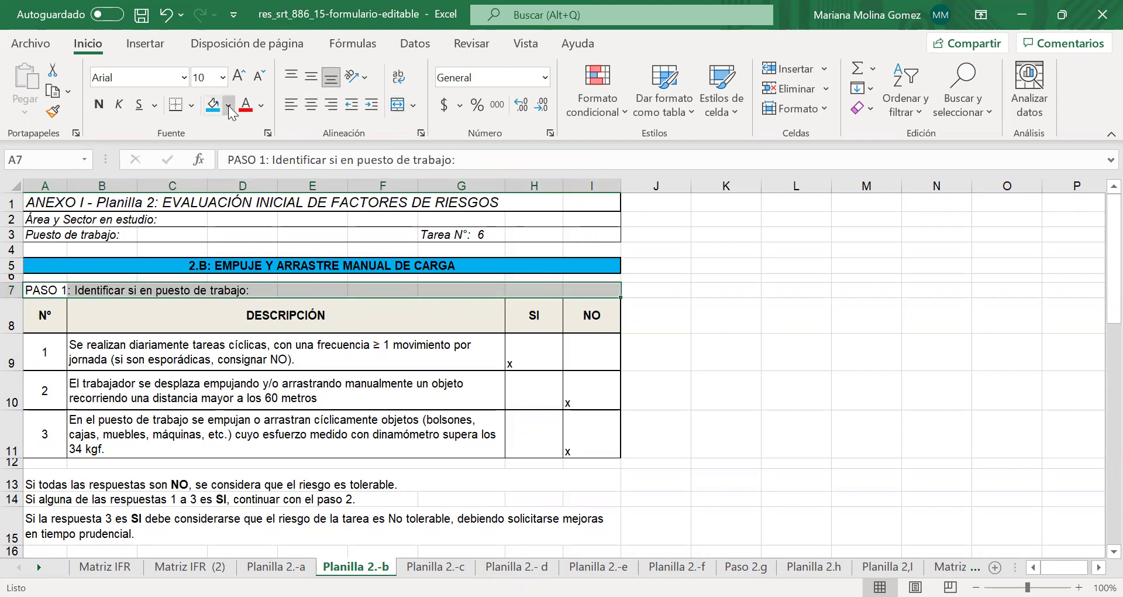
{"action": "left_click", "coordinate": [256, 266]}
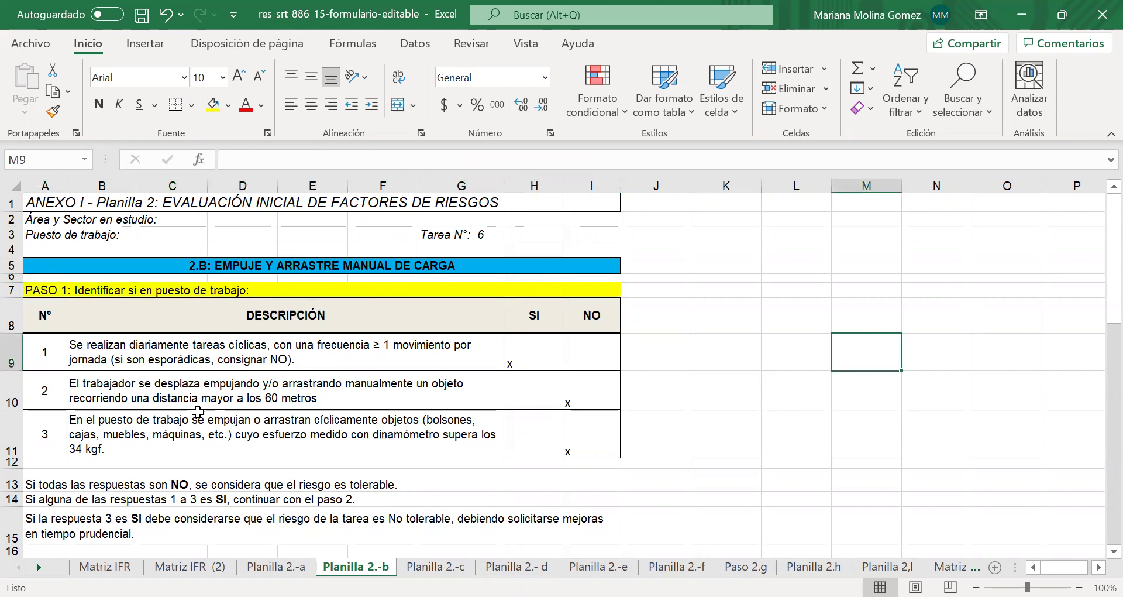
Review PASO 1 questions 1 and 2 on Planilla 2.-b, including the SI mark for question 1.
{"action": "left_click", "coordinate": [43, 355]}
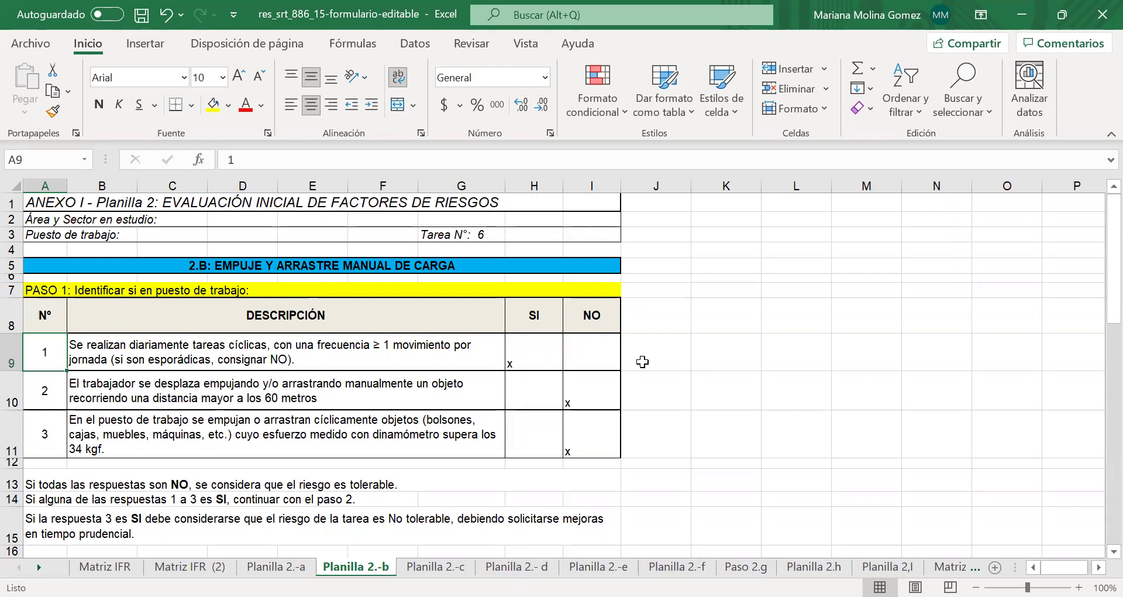
{"action": "key", "text": "Right"}
{"action": "key", "text": "Right"}
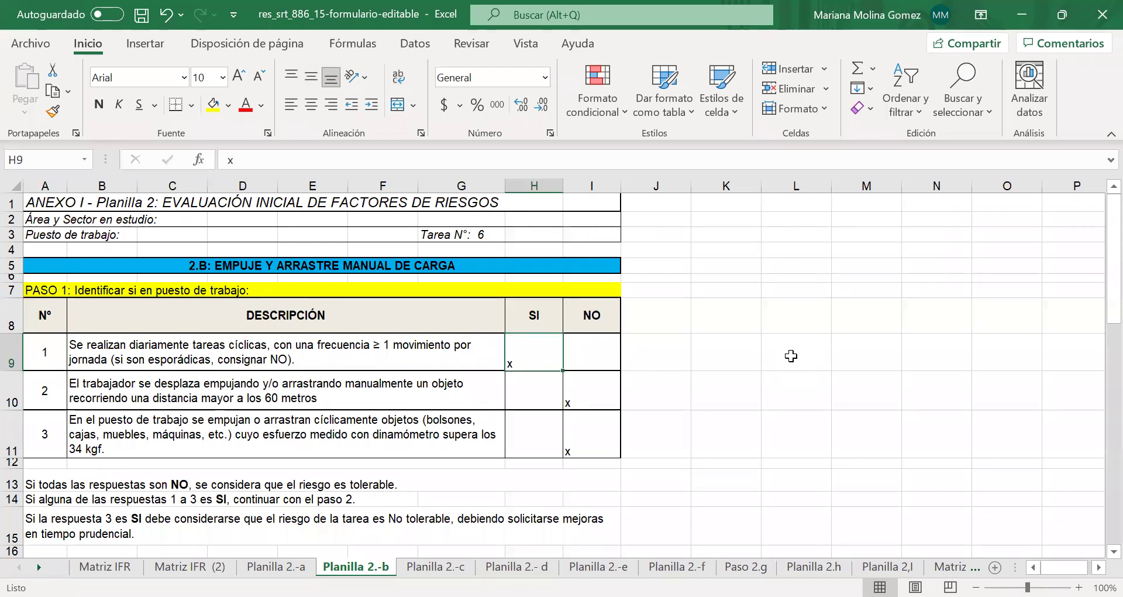
{"action": "left_click", "coordinate": [174, 393]}
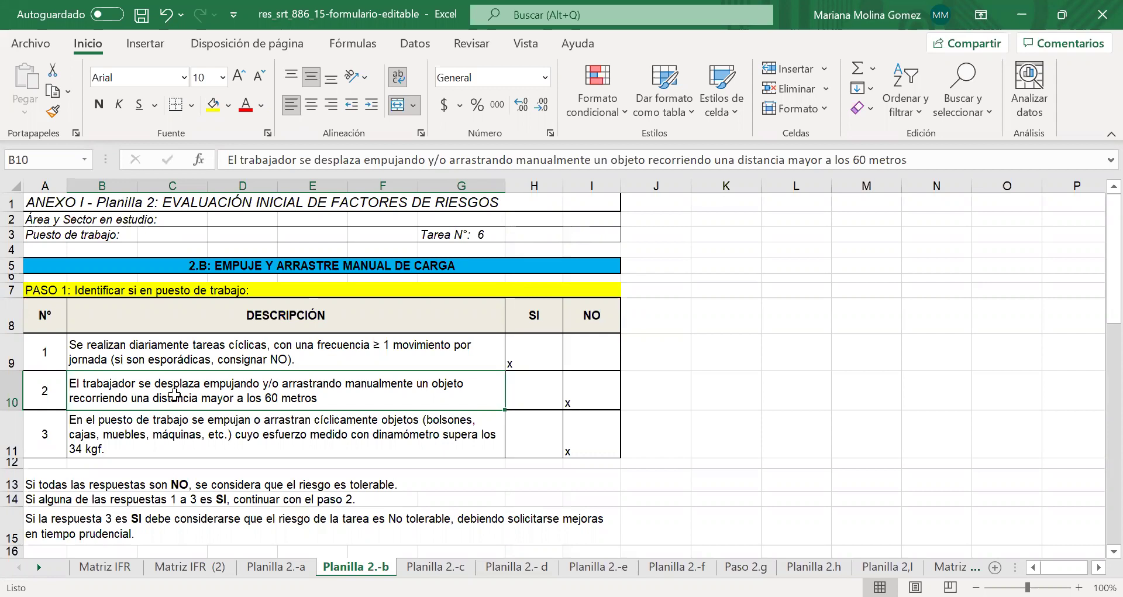
Colour the words "medido con dinamómetro" red in PASO 1 question 3.
{"action": "left_click", "coordinate": [366, 439]}
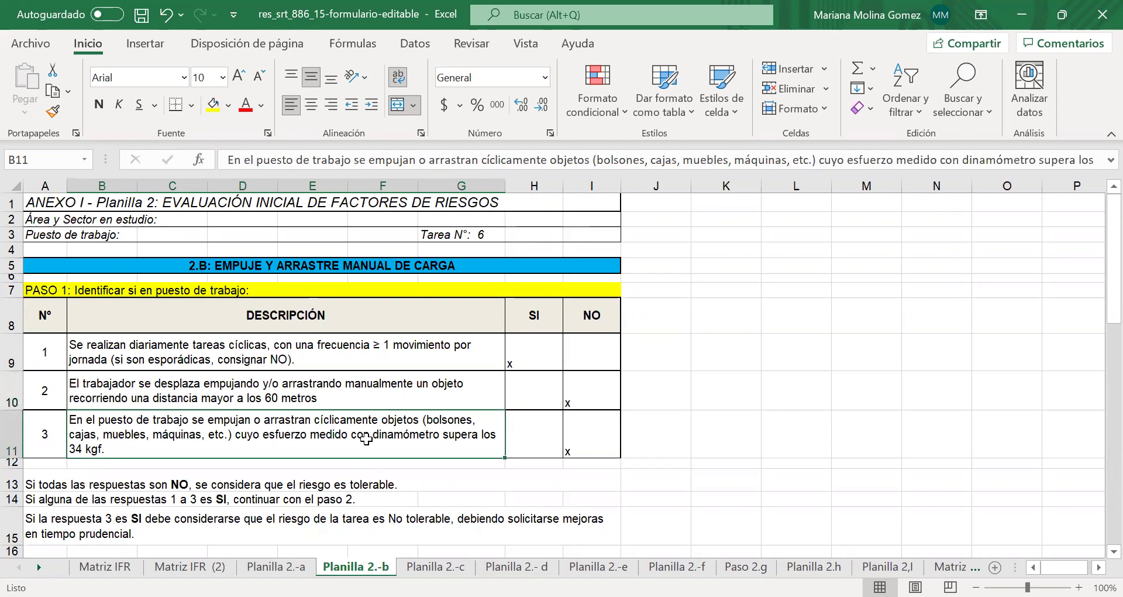
{"action": "left_click_drag", "start_coordinate": [1039, 160], "coordinate": [900, 162]}
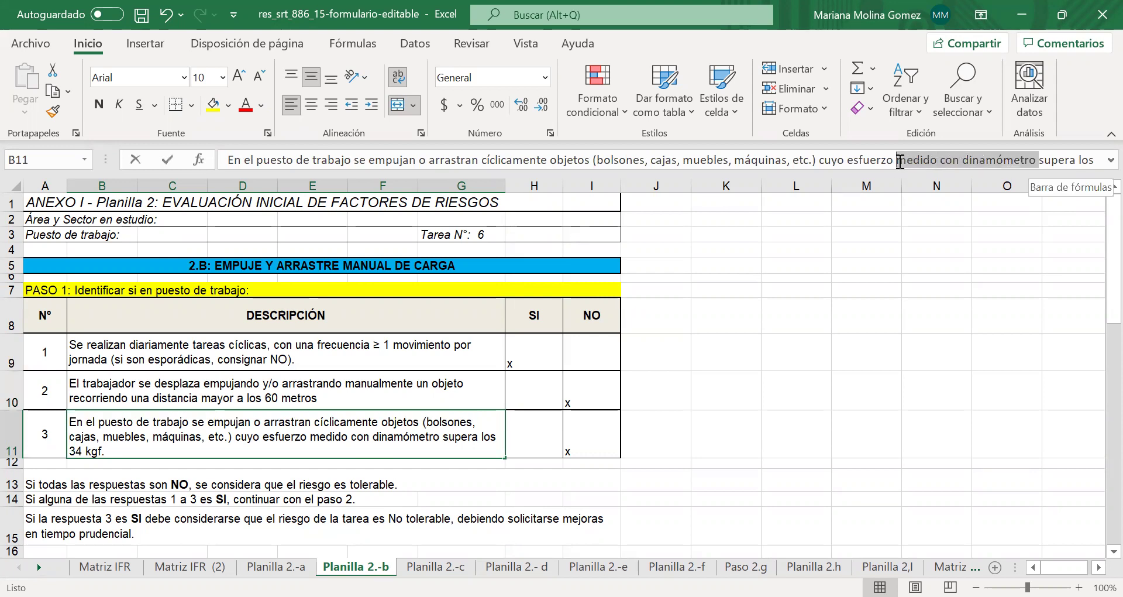
{"action": "left_click", "coordinate": [245, 108]}
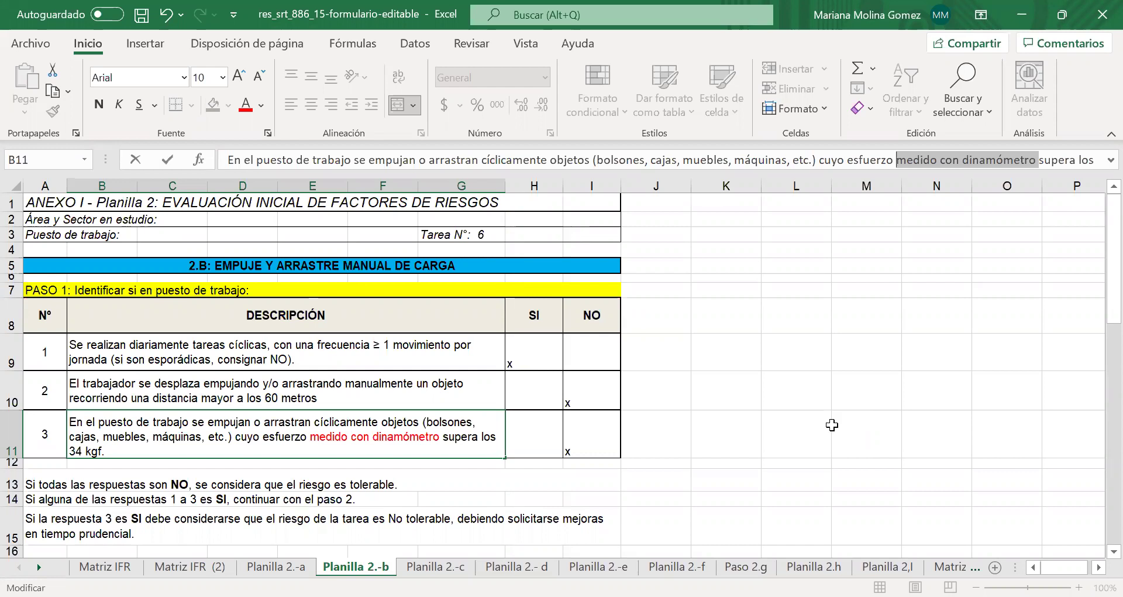
{"action": "left_click_drag", "start_coordinate": [46, 436], "coordinate": [597, 436]}
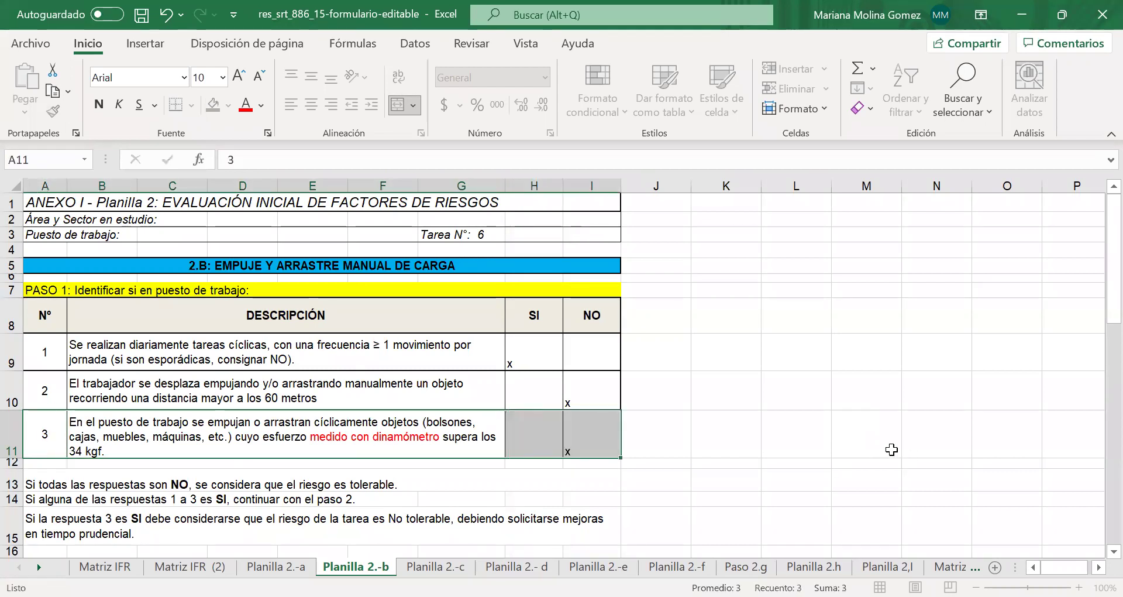
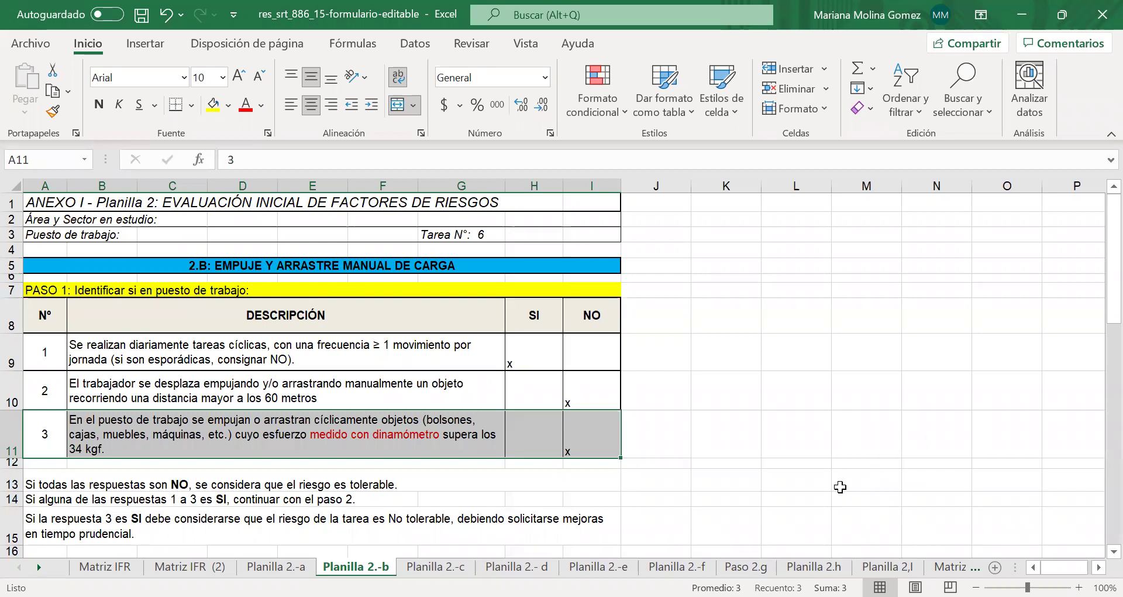
Make the word INICIAL bold in the ANEXO I - Planilla 2 title in cell A1.
{"action": "left_click", "coordinate": [286, 204]}
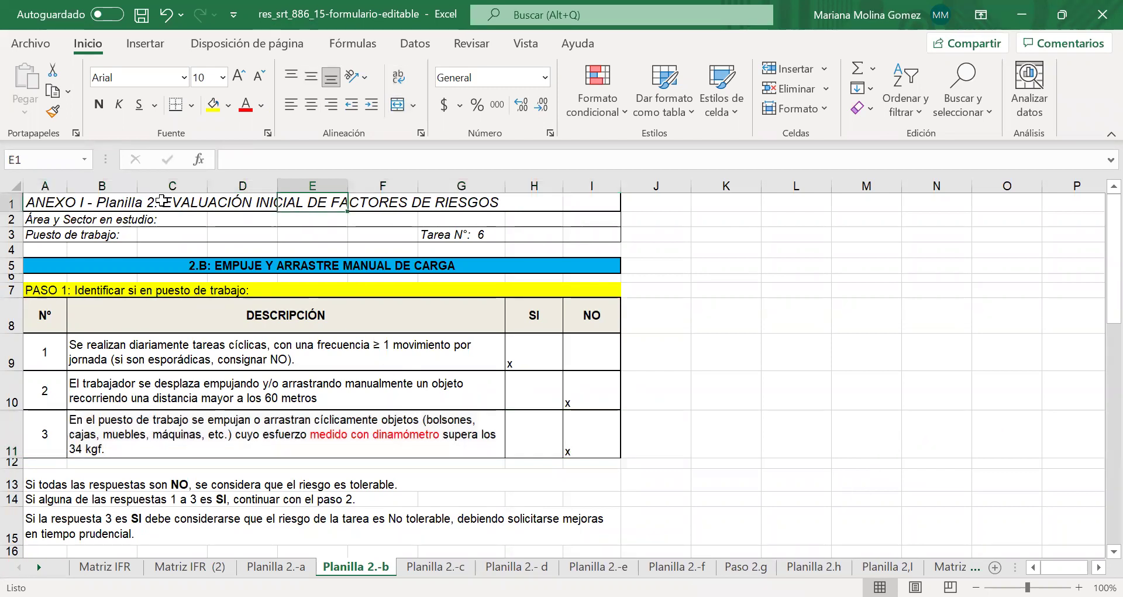
{"action": "left_click", "coordinate": [40, 202]}
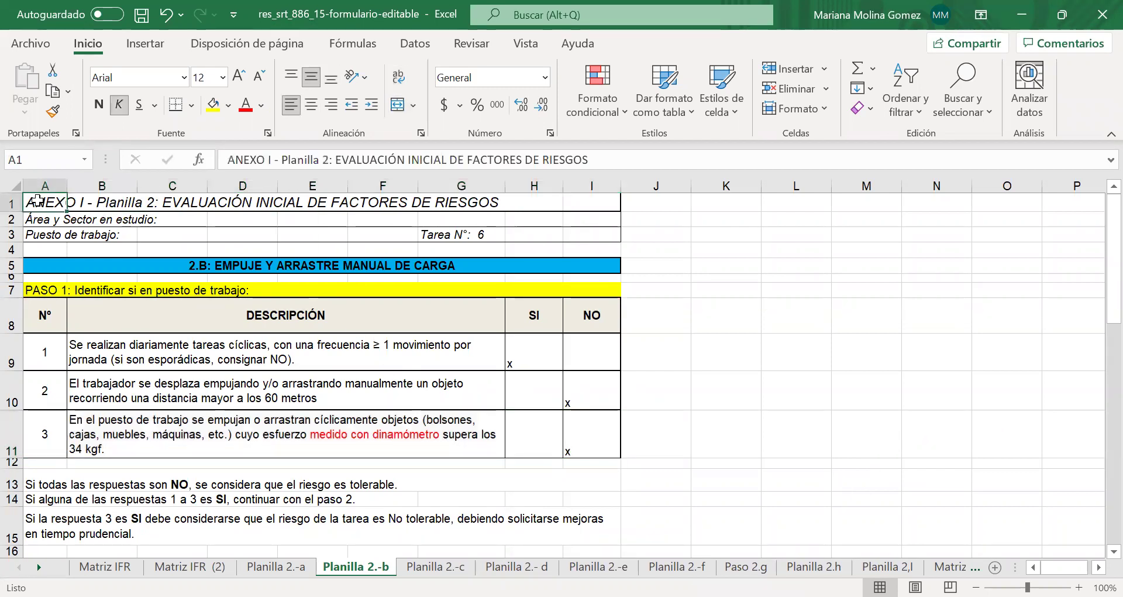
{"action": "left_click", "coordinate": [443, 159]}
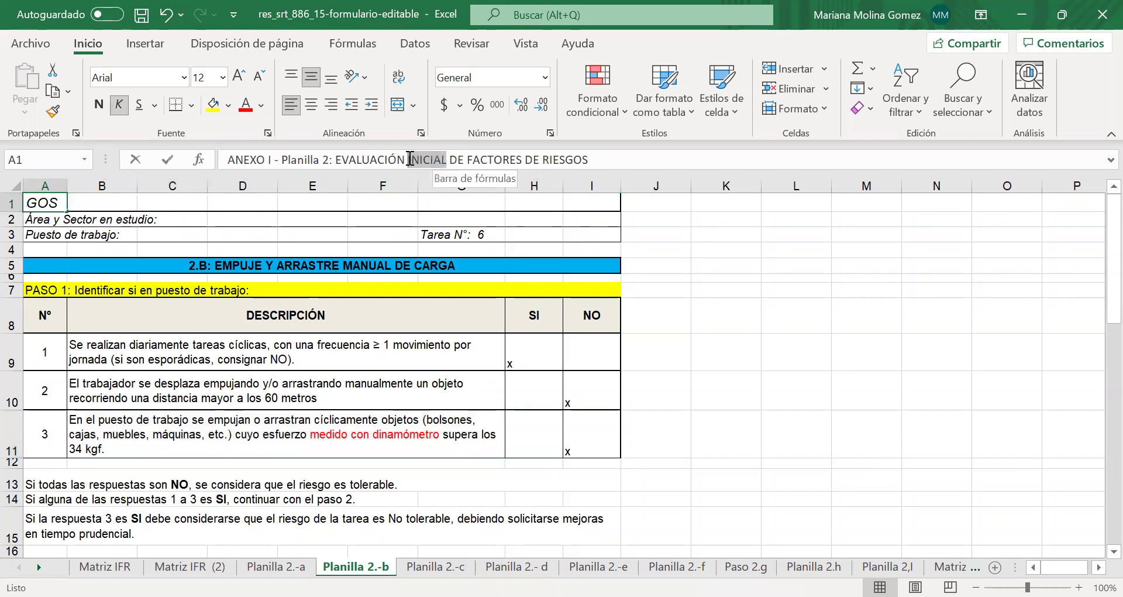
{"action": "left_click", "coordinate": [100, 106]}
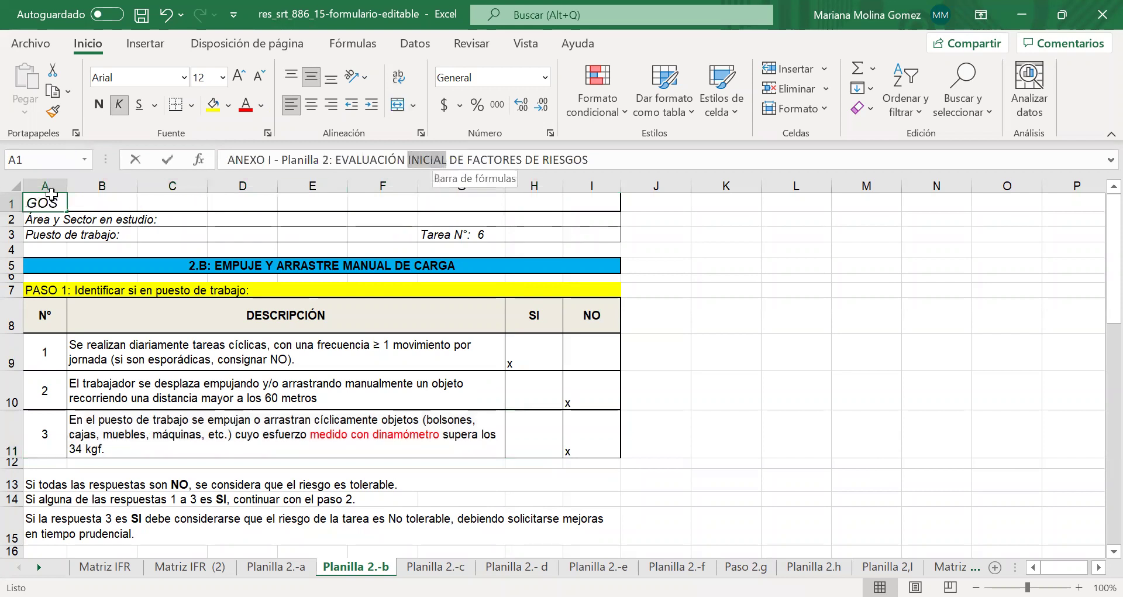
{"action": "left_click", "coordinate": [729, 370]}
{"action": "left_click", "coordinate": [274, 207]}
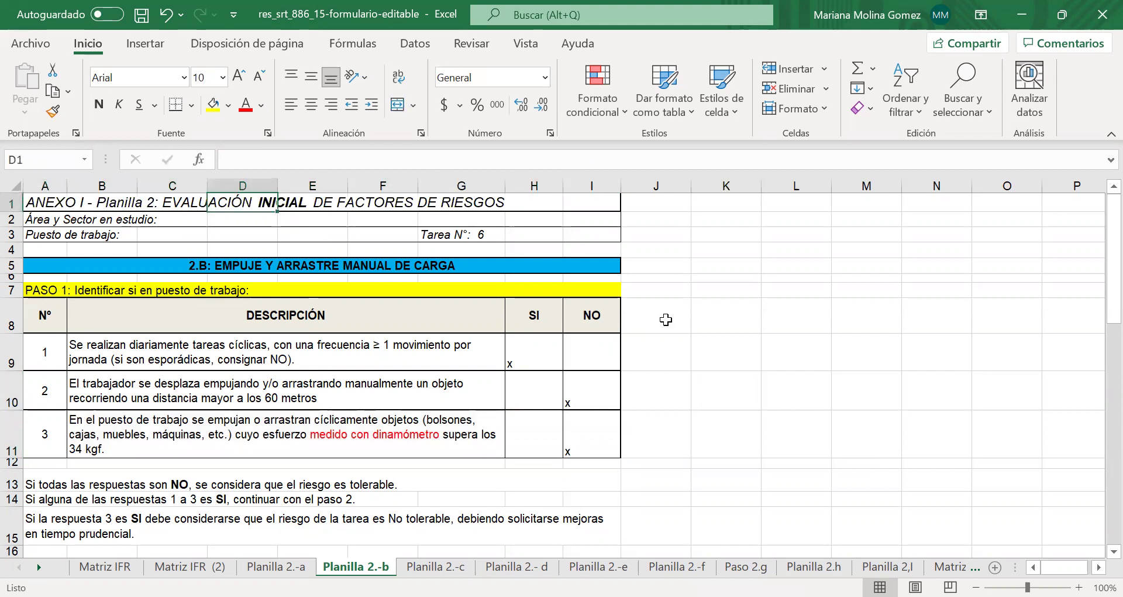
Reread PASO 1 question 3 about pushing or dragging effort measured with a dynamometer.
{"action": "left_click", "coordinate": [252, 443]}
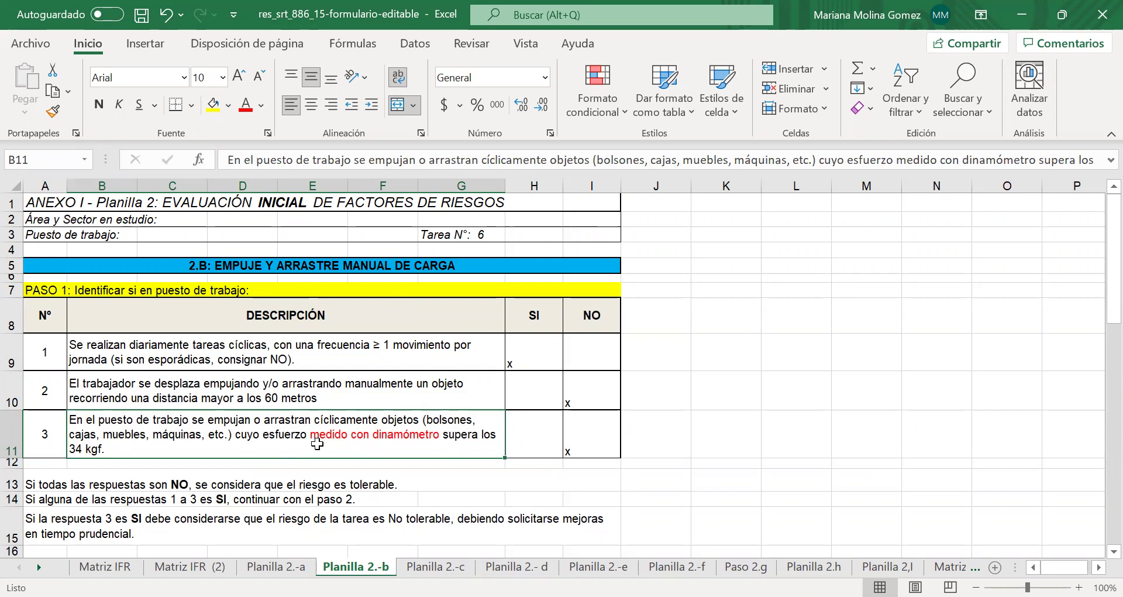
{"action": "left_click", "coordinate": [932, 310]}
{"action": "left_click", "coordinate": [276, 452]}
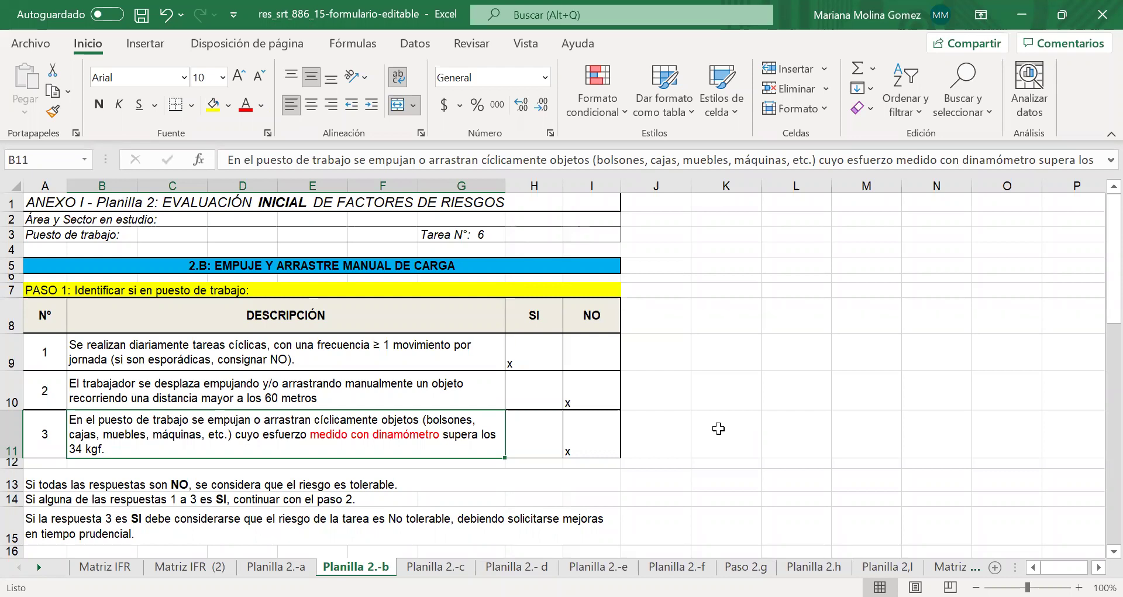
Examine the tolerability criteria in rows 13 to 15 against the PASO 1 answer cells, especially the SI cell of question 3.
{"action": "scroll", "coordinate": [718, 410], "scroll_direction": "down", "scroll_amount": 1}
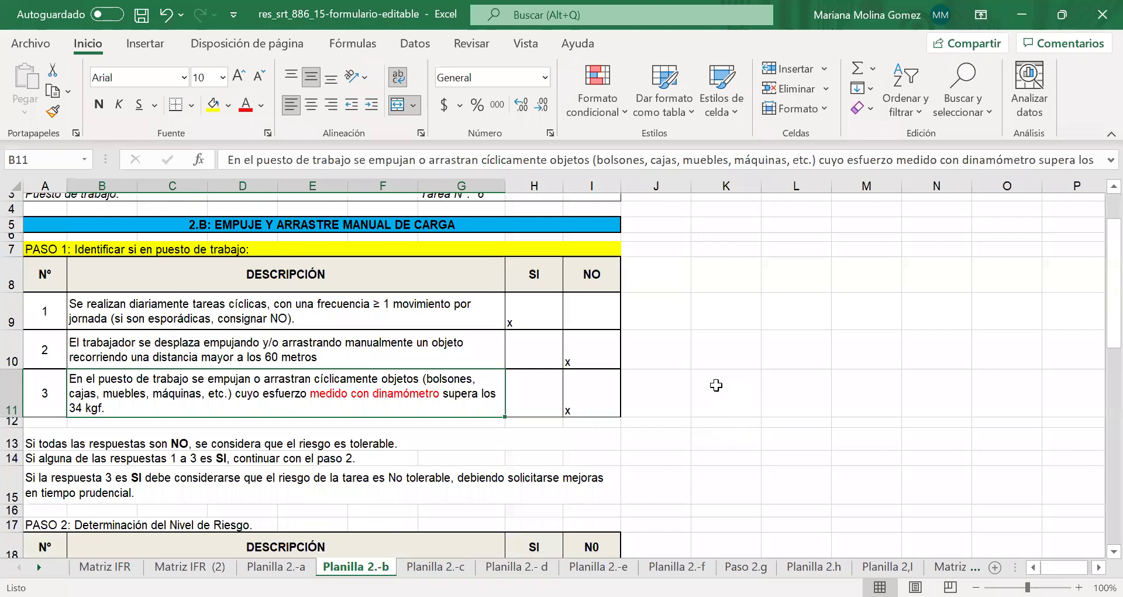
{"action": "left_click_drag", "start_coordinate": [59, 437], "coordinate": [59, 479]}
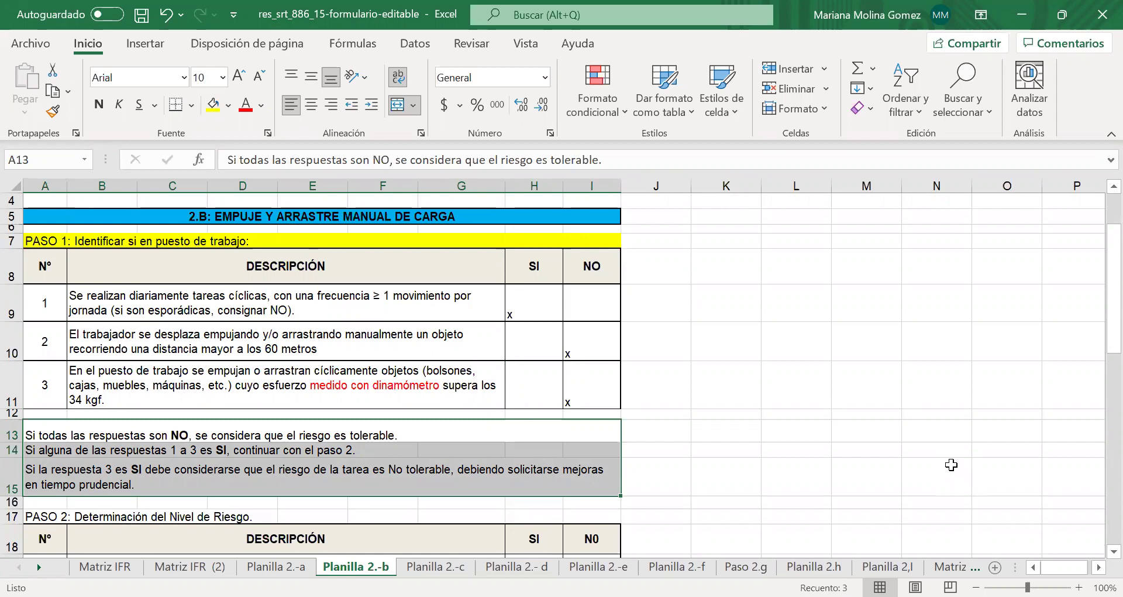
{"action": "left_click", "coordinate": [597, 307]}
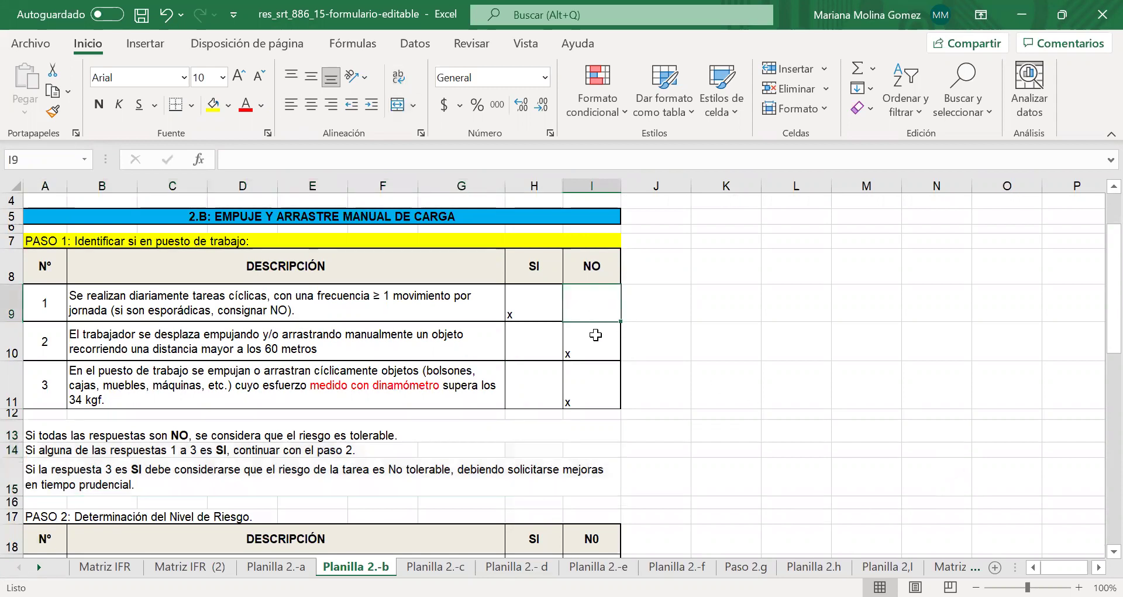
{"action": "left_click", "coordinate": [595, 335]}
{"action": "left_click", "coordinate": [539, 399]}
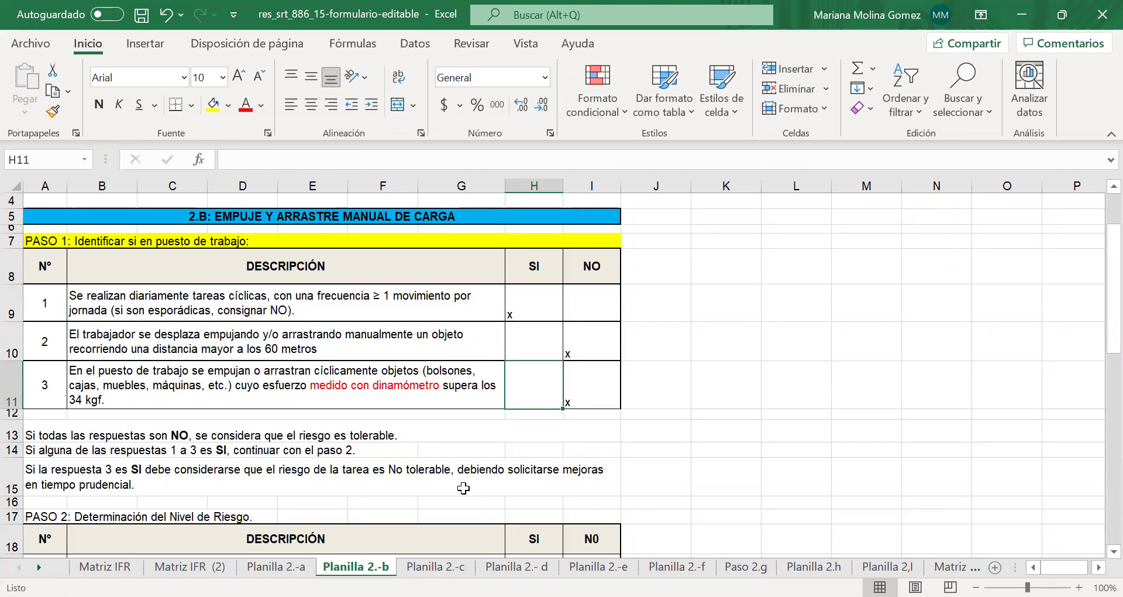
{"action": "left_click", "coordinate": [686, 477]}
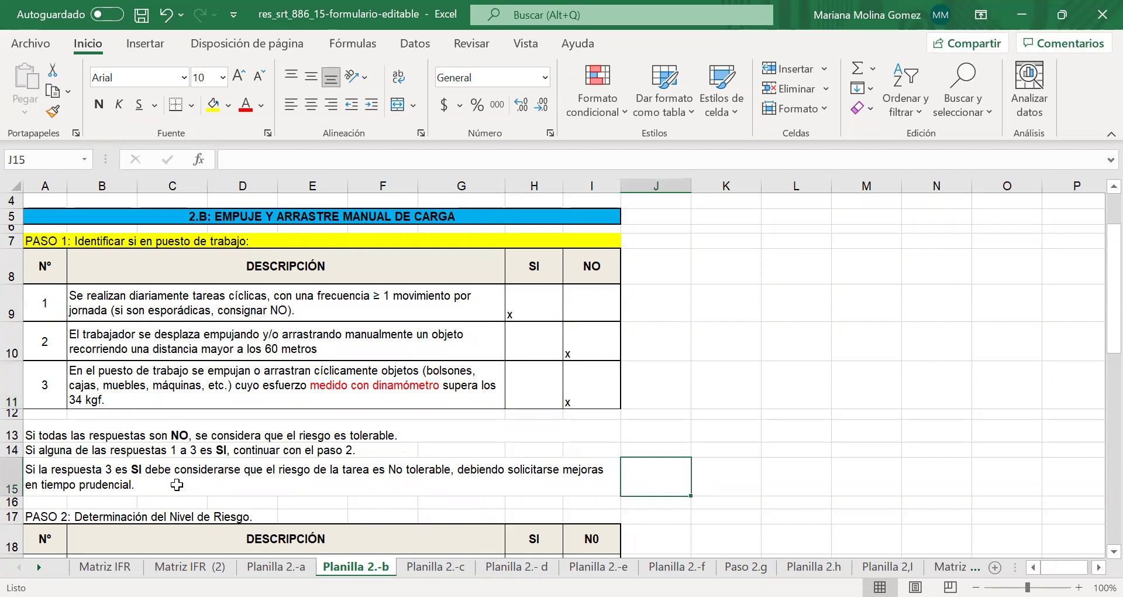
{"action": "left_click", "coordinate": [199, 483]}
{"action": "left_click", "coordinate": [559, 396]}
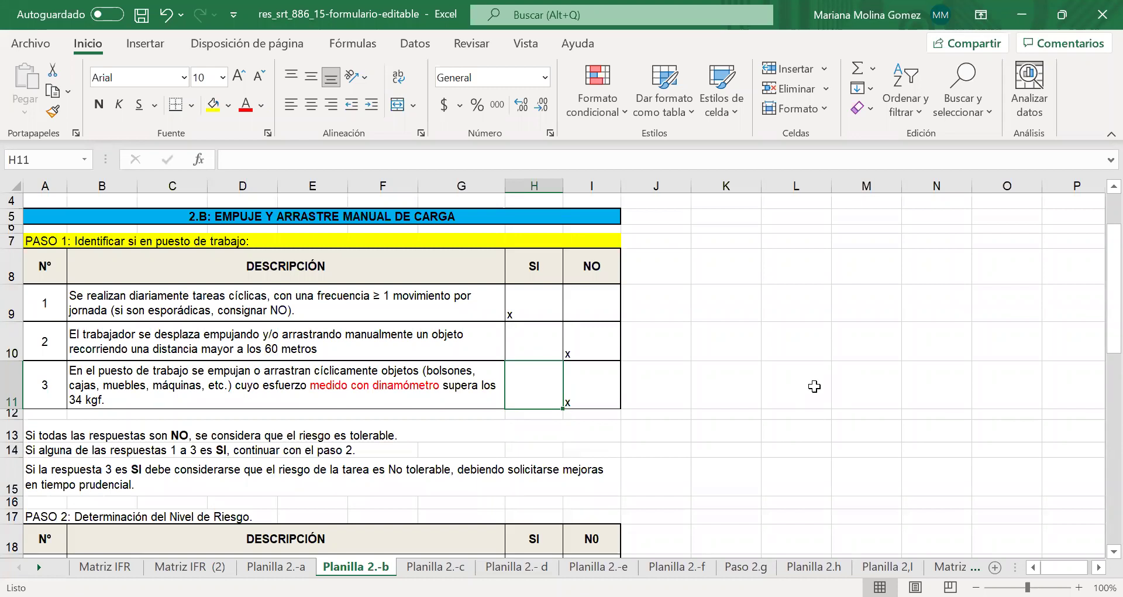
Compare the SI and NO marks of questions 1 to 3 with the rule for continuing to PASO 2, and bring PASO 2 into view.
{"action": "left_click", "coordinate": [541, 303]}
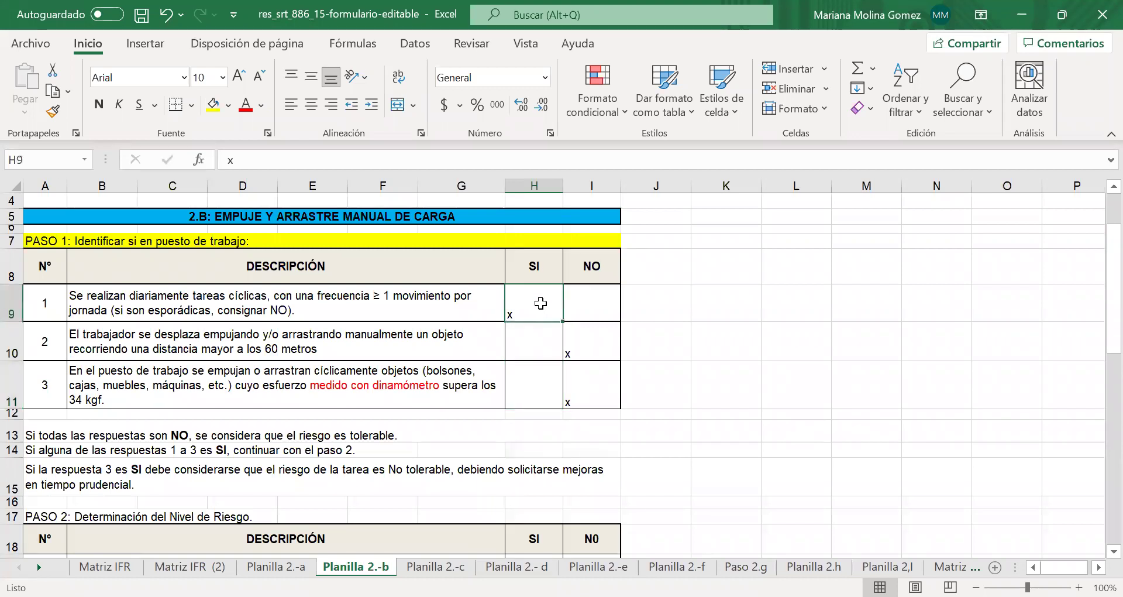
{"action": "key", "text": "Right"}
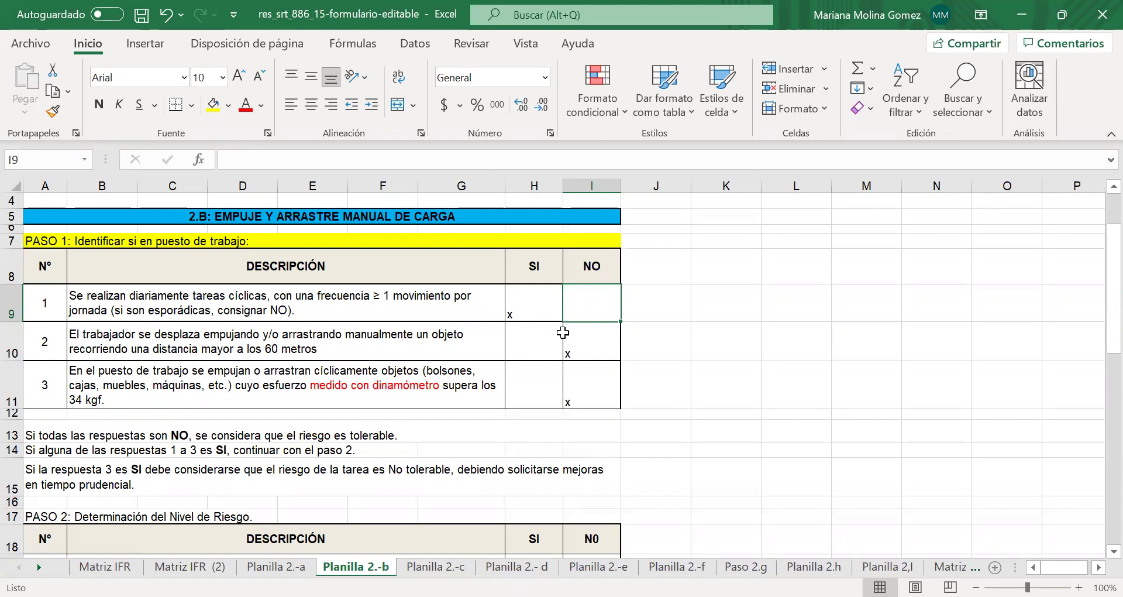
{"action": "left_click_drag", "start_coordinate": [585, 354], "coordinate": [655, 412]}
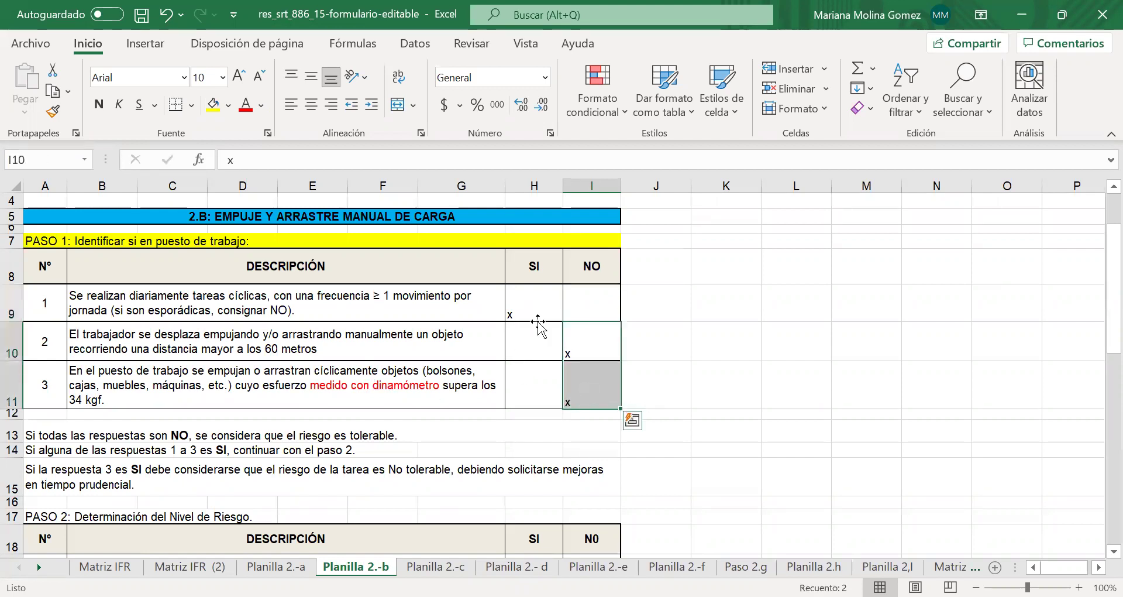
{"action": "left_click", "coordinate": [103, 466]}
{"action": "left_click", "coordinate": [309, 451]}
{"action": "left_click_drag", "start_coordinate": [53, 307], "coordinate": [65, 397]}
{"action": "scroll", "coordinate": [204, 432], "scroll_direction": "down", "scroll_amount": 1}
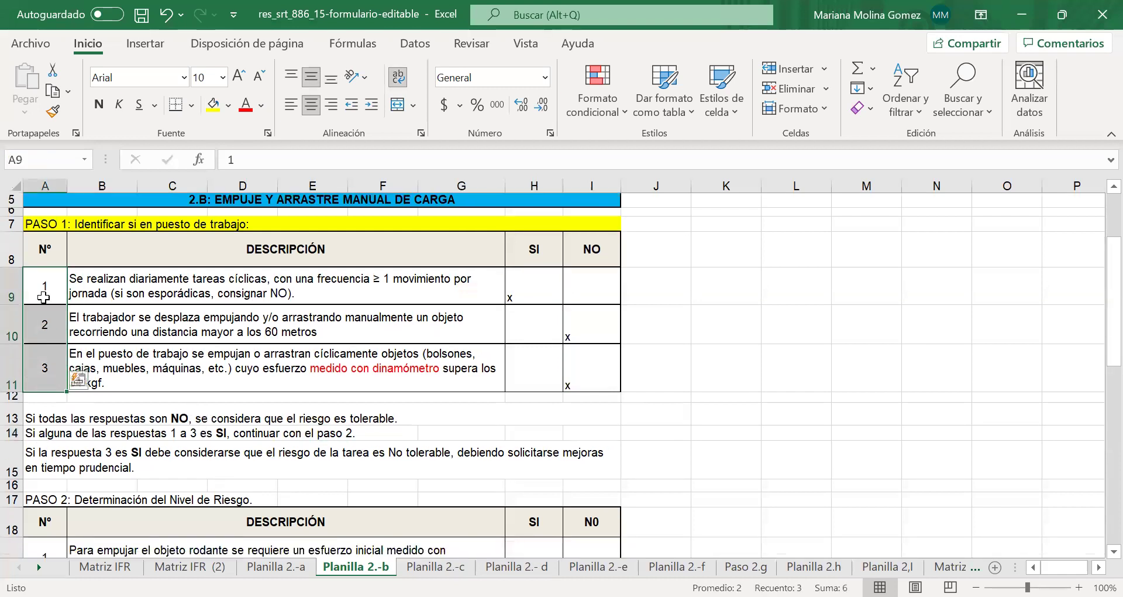
{"action": "scroll", "coordinate": [514, 290], "scroll_direction": "down", "scroll_amount": 2}
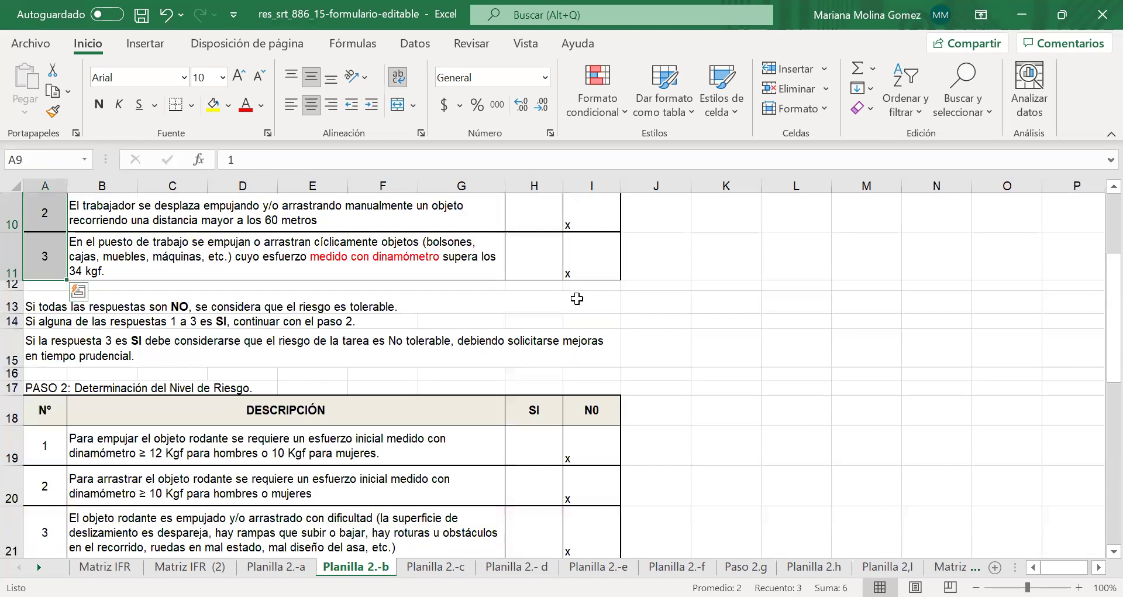
Highlight the PASO 2: Determinación del Nivel de Riesgo heading in row 17 with yellow fill.
{"action": "scroll", "coordinate": [576, 286], "scroll_direction": "down", "scroll_amount": 1}
{"action": "left_click", "coordinate": [549, 290]}
{"action": "left_click", "coordinate": [213, 105]}
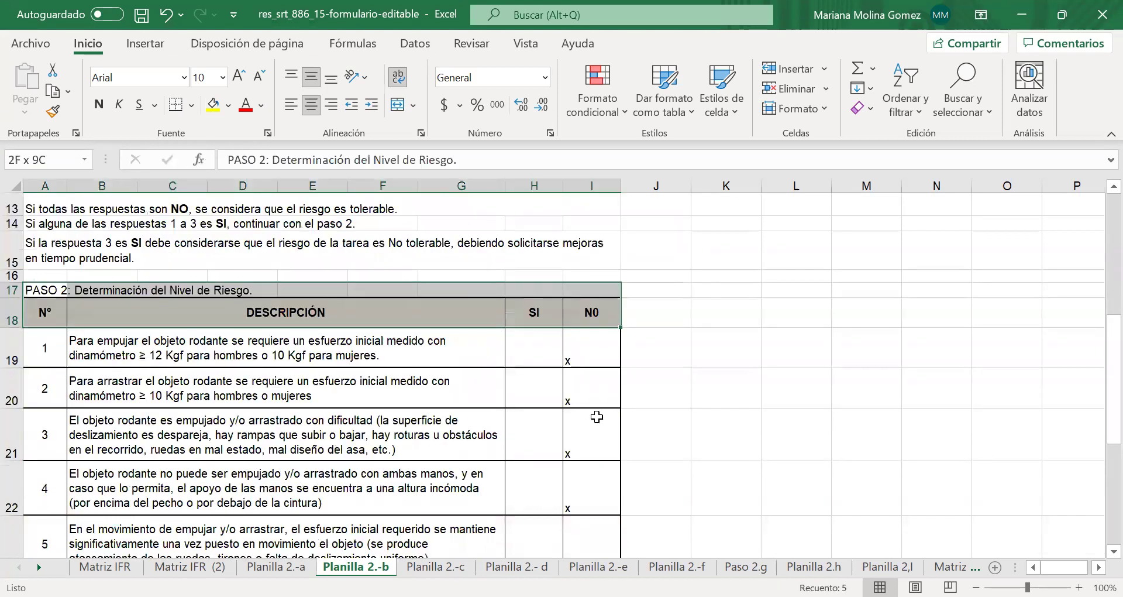
{"action": "left_click", "coordinate": [769, 430]}
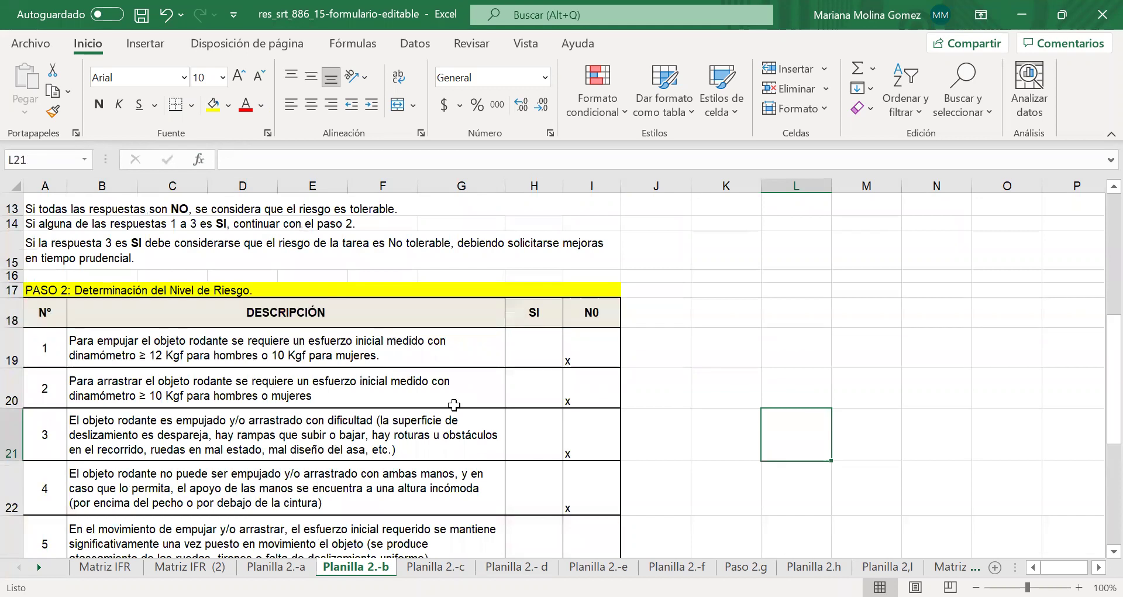
Color the words "esfuerzo inicial" red in the description of PASO 2 question 1 in cell B19.
{"action": "scroll", "coordinate": [453, 405], "scroll_direction": "down", "scroll_amount": 1}
{"action": "scroll", "coordinate": [454, 404], "scroll_direction": "up", "scroll_amount": 3}
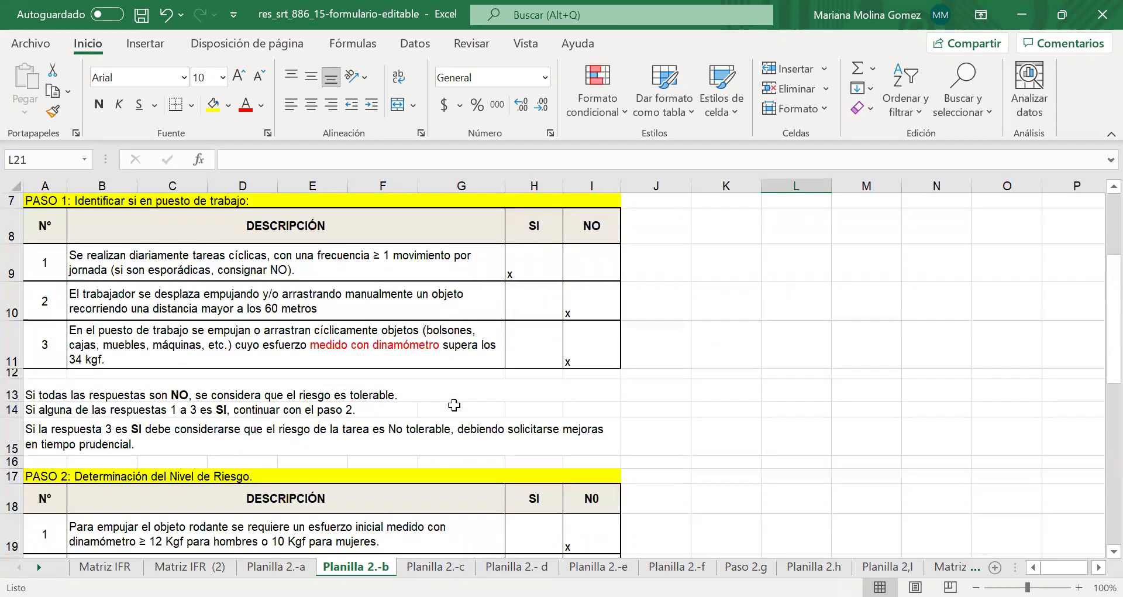
{"action": "scroll", "coordinate": [212, 363], "scroll_direction": "down", "scroll_amount": 2}
{"action": "left_click", "coordinate": [212, 357]}
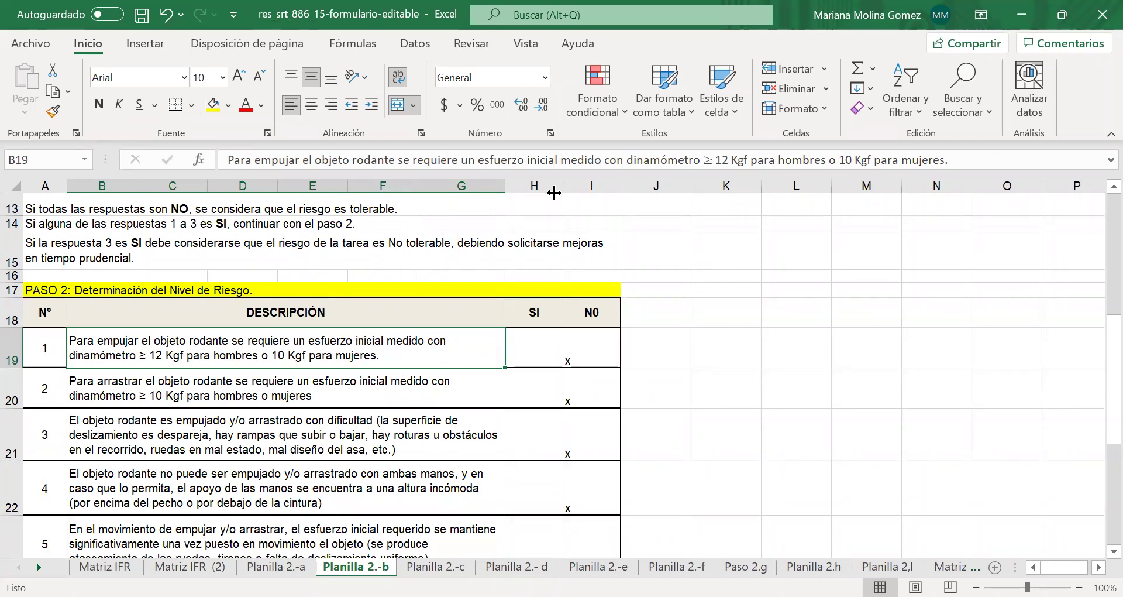
{"action": "left_click_drag", "start_coordinate": [557, 159], "coordinate": [480, 162]}
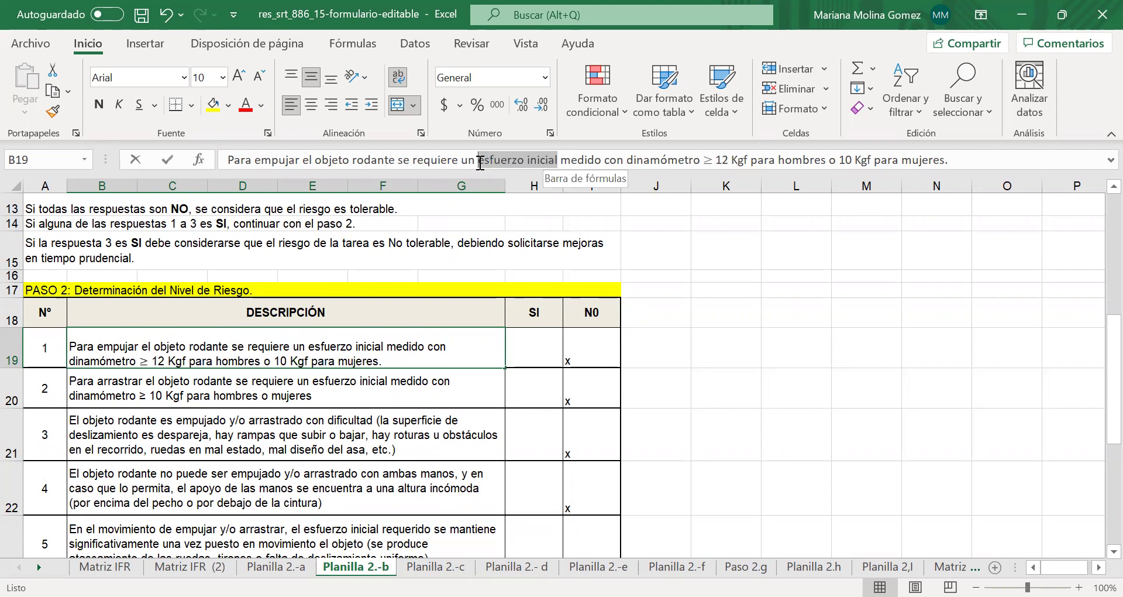
{"action": "left_click", "coordinate": [245, 106]}
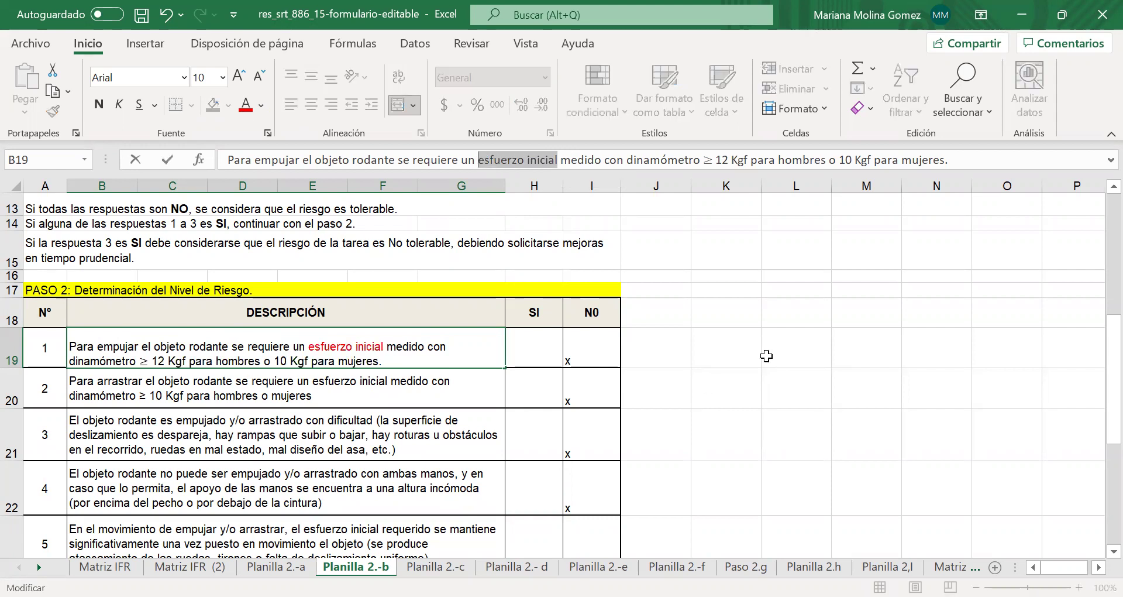
{"action": "left_click", "coordinate": [424, 364]}
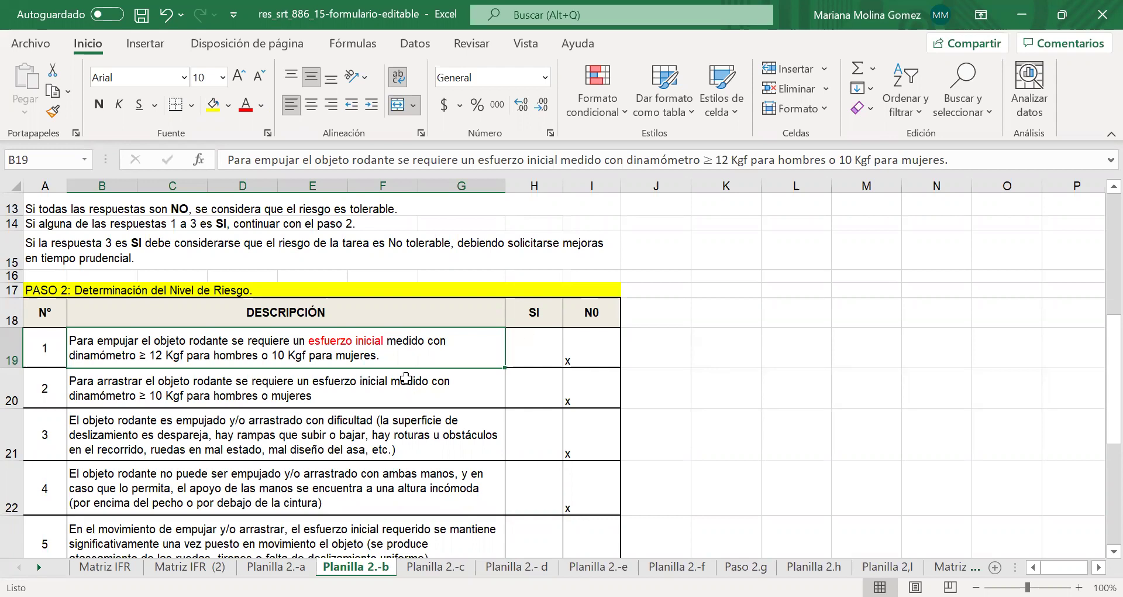
Move the x for PASO 1 question 1 from the SI cell to the NO cell I9.
{"action": "left_click", "coordinate": [302, 403]}
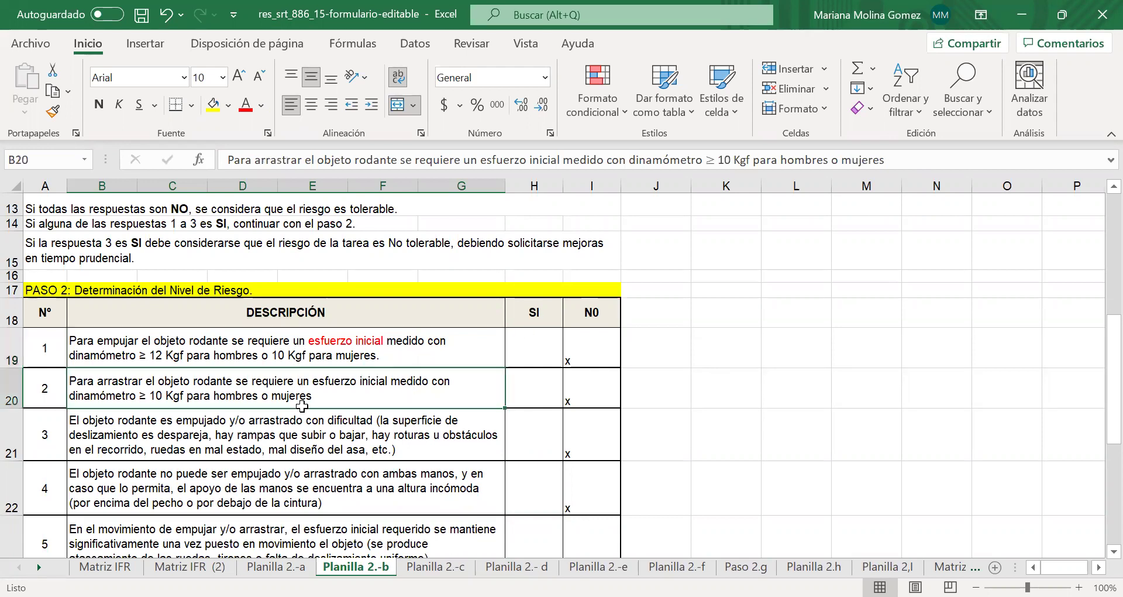
{"action": "left_click", "coordinate": [305, 441]}
{"action": "scroll", "coordinate": [640, 498], "scroll_direction": "up", "scroll_amount": 1}
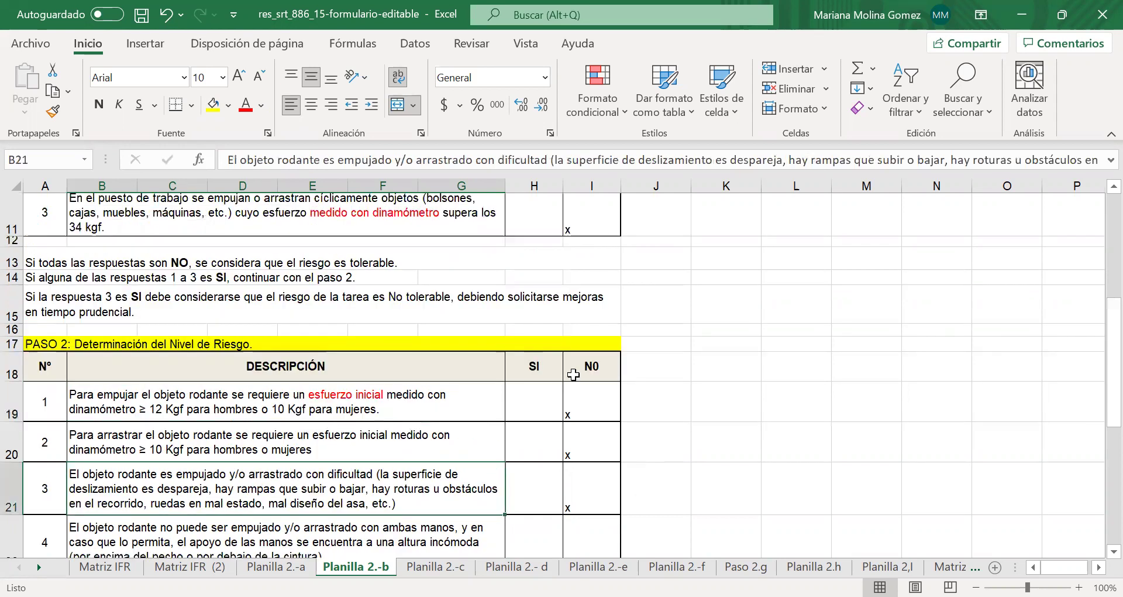
{"action": "scroll", "coordinate": [587, 357], "scroll_direction": "up", "scroll_amount": 2}
{"action": "scroll", "coordinate": [793, 478], "scroll_direction": "up", "scroll_amount": 2}
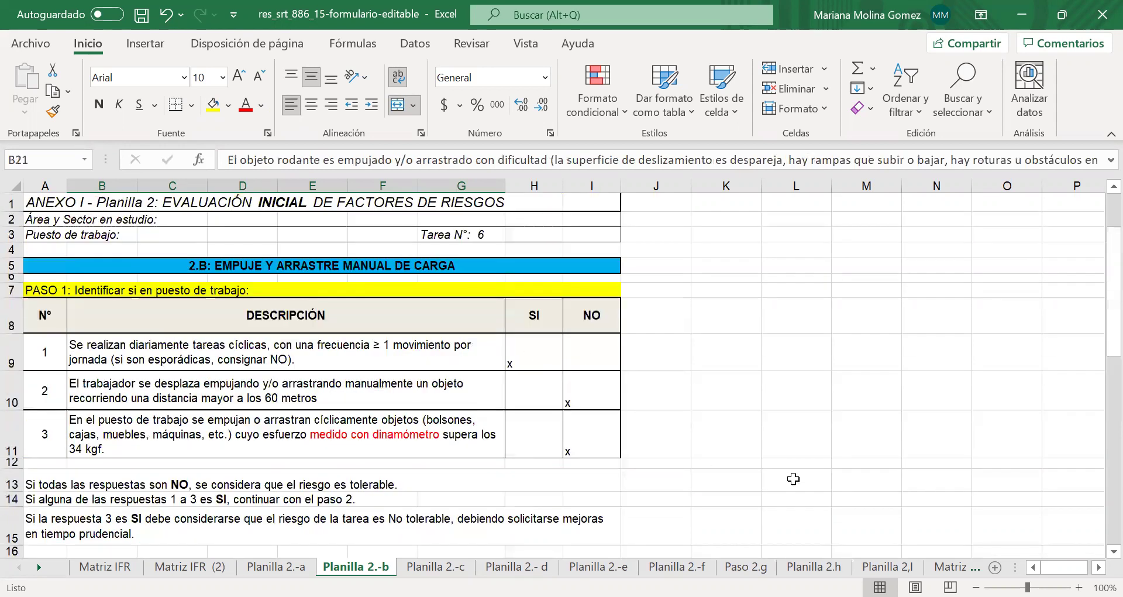
{"action": "key", "text": "ctrl+z"}
{"action": "key", "text": "ctrl+z"}
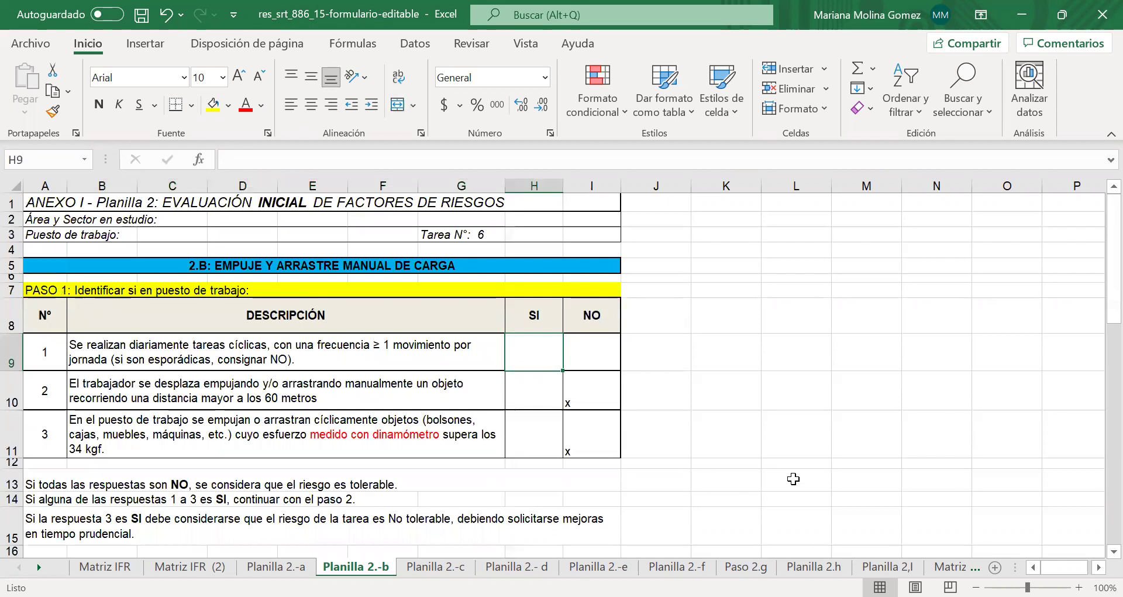
{"action": "key", "text": "Right"}
{"action": "type", "text": "x"}
{"action": "left_click", "coordinate": [847, 411]}
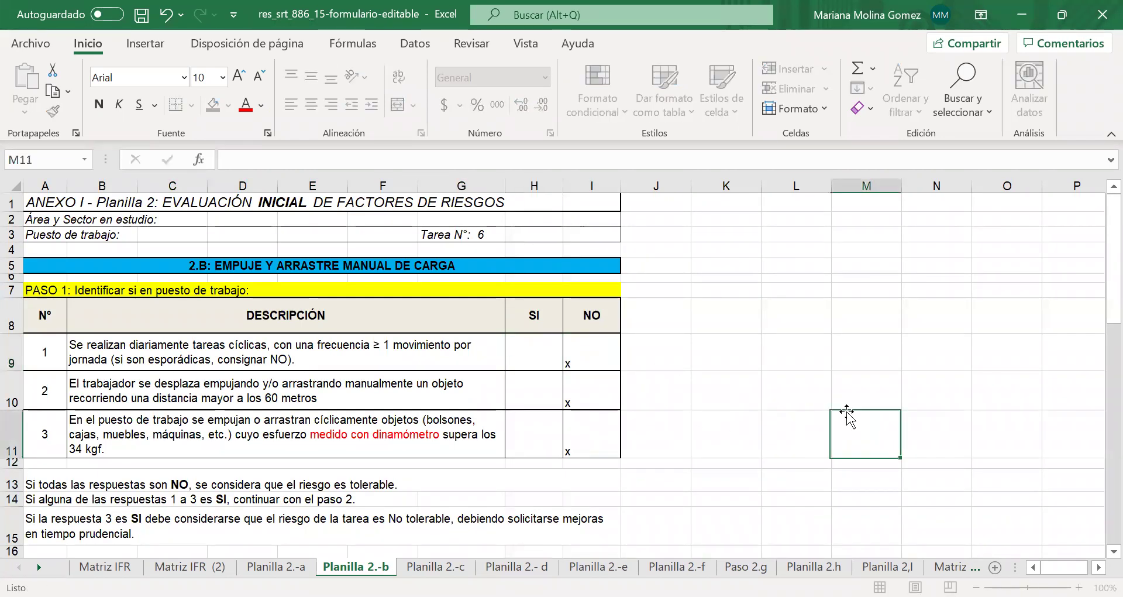
Check the NO answers of PASO 1 questions 1 to 3 against the tolerability rules and the first PASO 2 question.
{"action": "left_click_drag", "start_coordinate": [592, 357], "coordinate": [591, 448]}
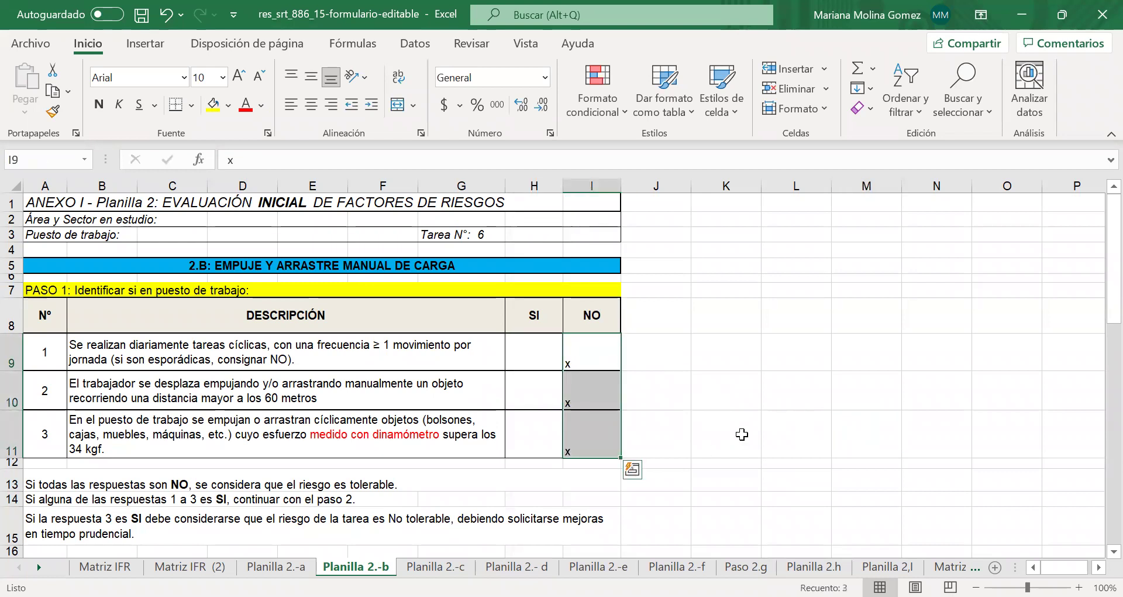
{"action": "left_click", "coordinate": [303, 349]}
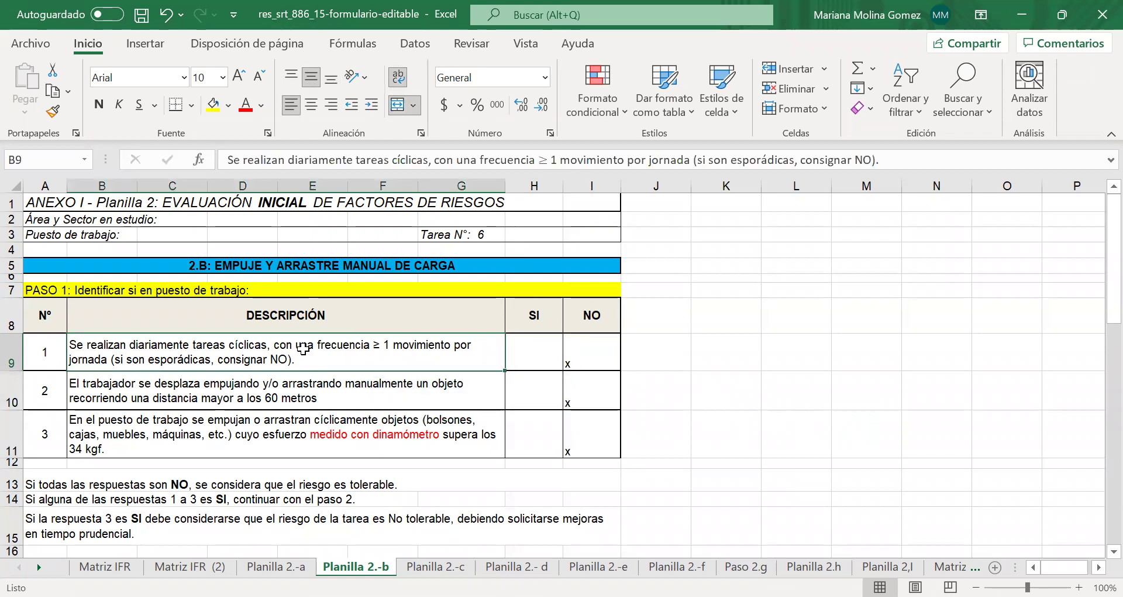
{"action": "left_click", "coordinate": [519, 340]}
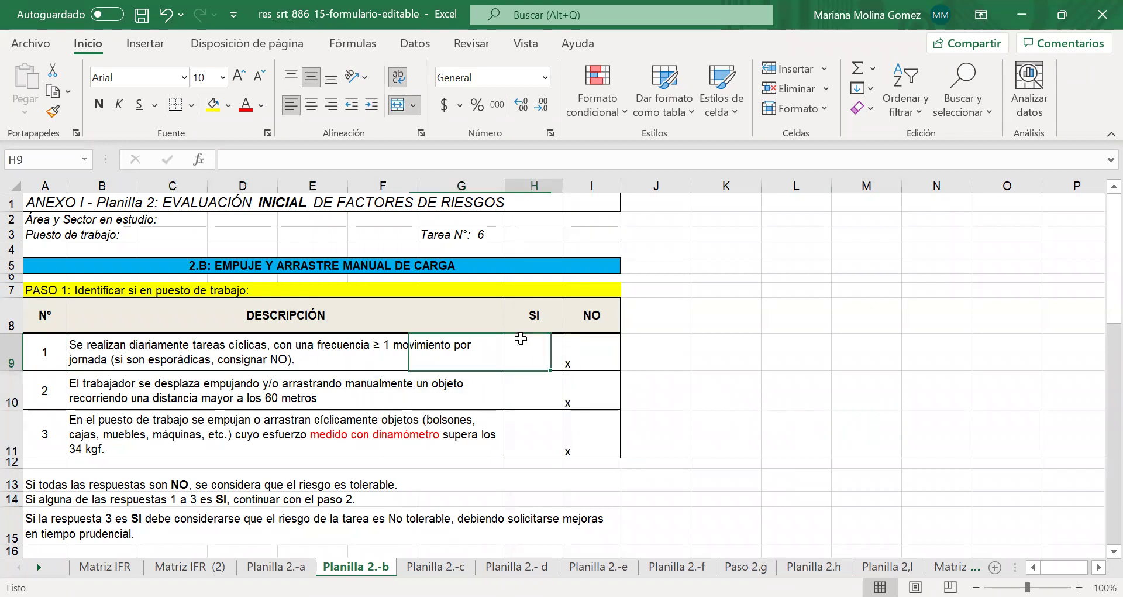
{"action": "left_click_drag", "start_coordinate": [278, 400], "coordinate": [281, 435]}
{"action": "left_click", "coordinate": [550, 357]}
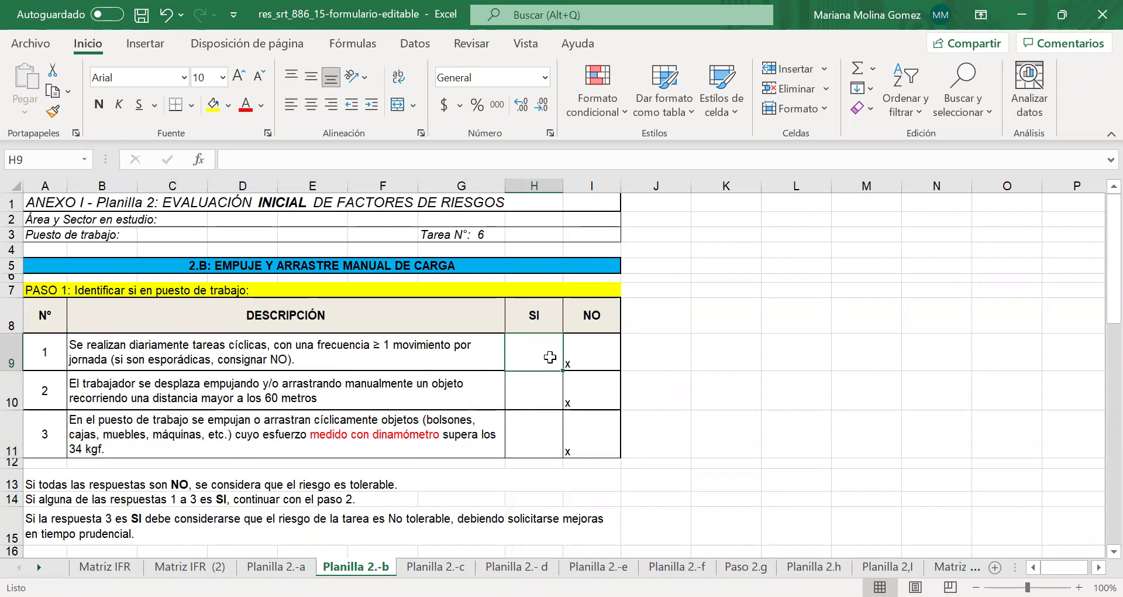
{"action": "scroll", "coordinate": [297, 337], "scroll_direction": "down", "scroll_amount": 1}
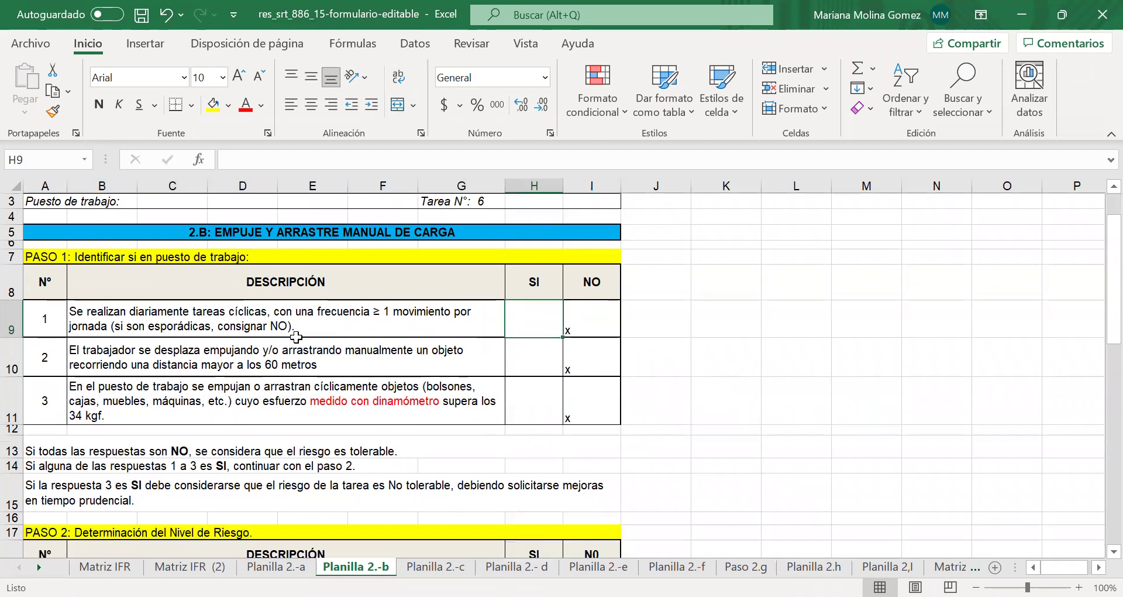
{"action": "scroll", "coordinate": [108, 286], "scroll_direction": "down", "scroll_amount": 3}
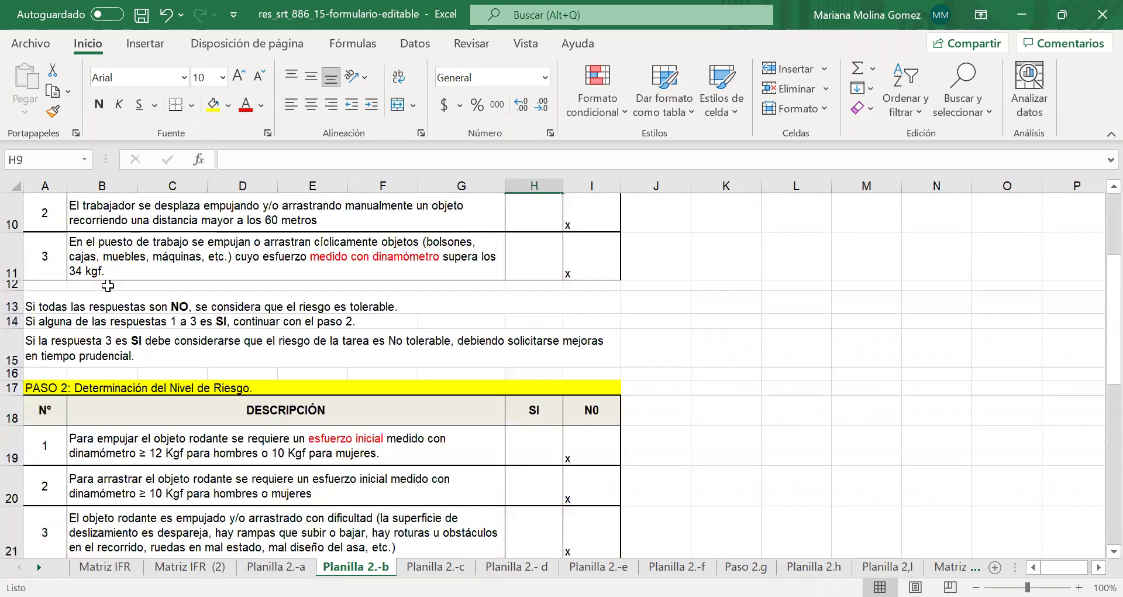
{"action": "scroll", "coordinate": [108, 285], "scroll_direction": "down", "scroll_amount": 1}
{"action": "left_click", "coordinate": [108, 286]}
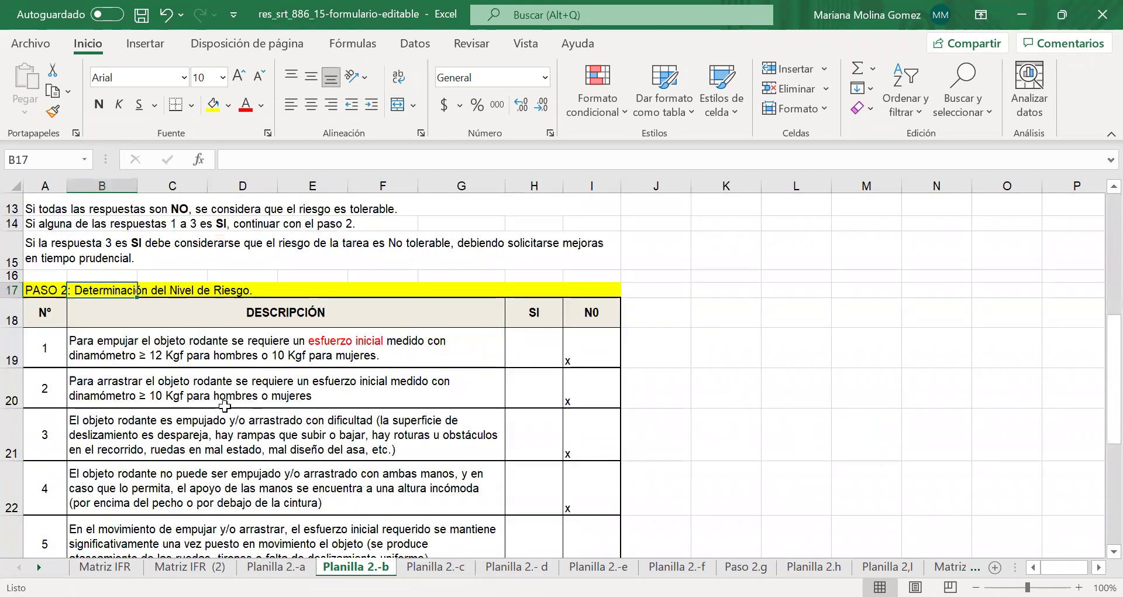
{"action": "left_click", "coordinate": [330, 356]}
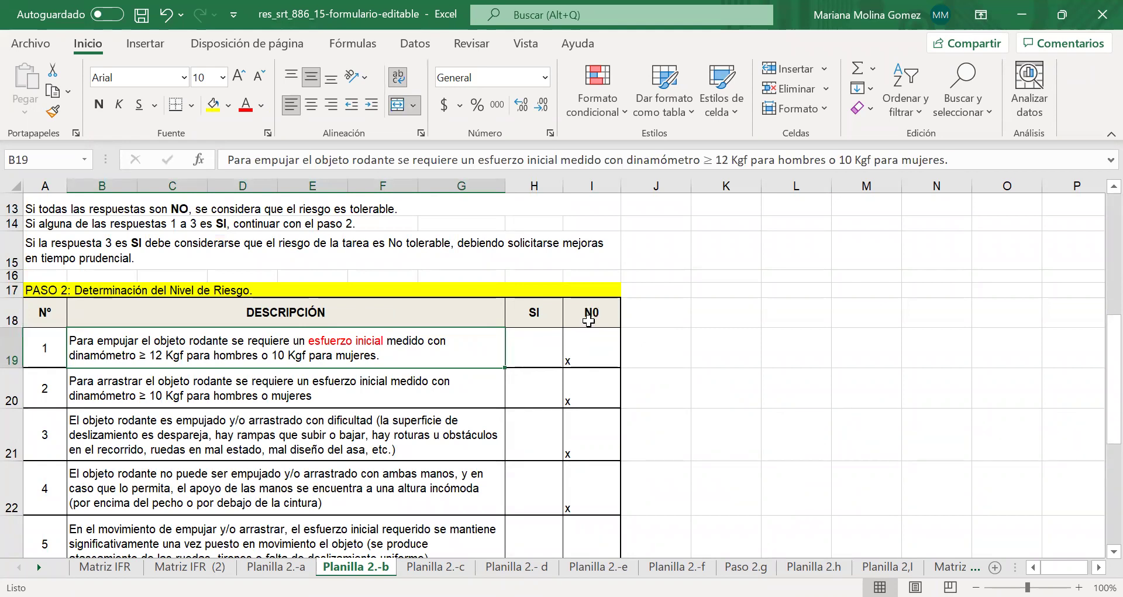
{"action": "scroll", "coordinate": [588, 321], "scroll_direction": "up", "scroll_amount": 4}
{"action": "left_click", "coordinate": [726, 450]}
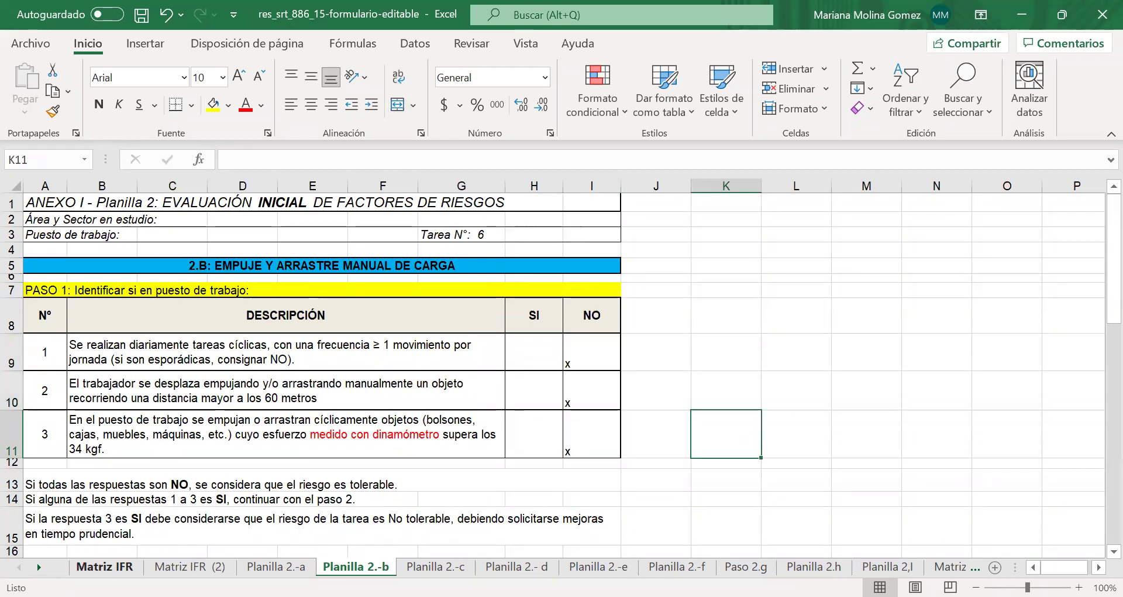
In the Matriz IFR sheet, move the x of task 1, traslado de bolsa de harina, from Levantamiento y descenso to Empuje / arrastre.
{"action": "left_click", "coordinate": [114, 560]}
{"action": "scroll", "coordinate": [118, 544], "scroll_direction": "down", "scroll_amount": 2}
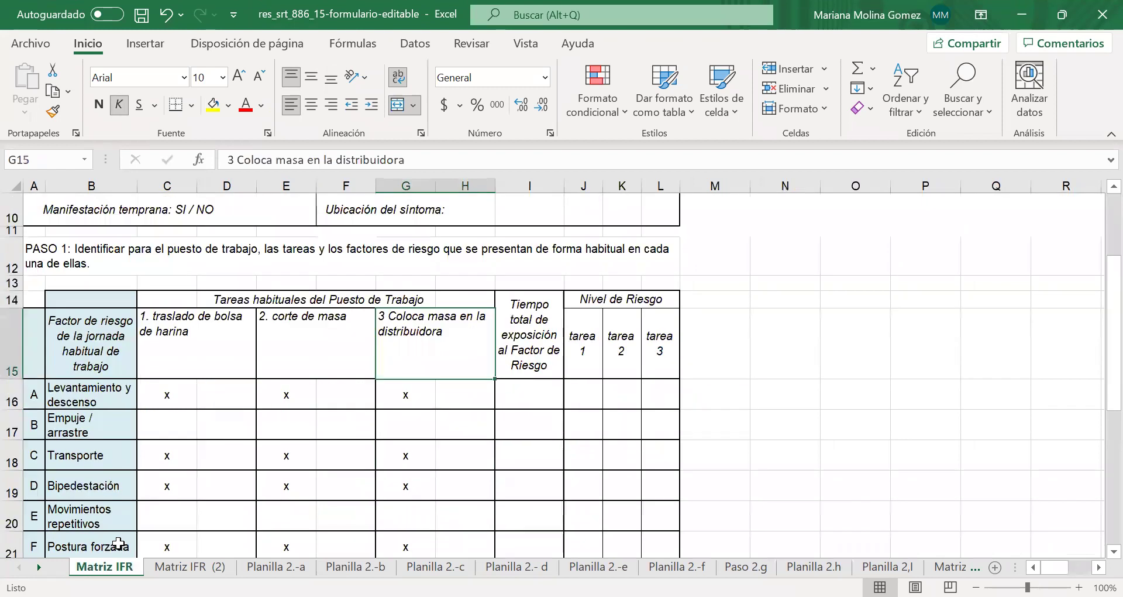
{"action": "scroll", "coordinate": [289, 465], "scroll_direction": "down", "scroll_amount": 2}
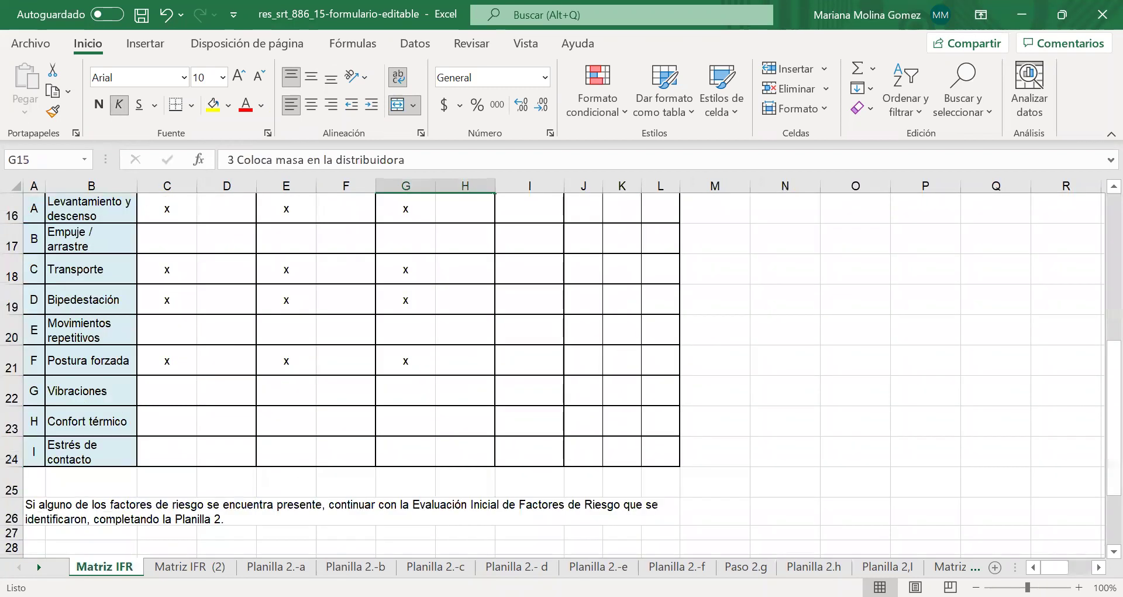
{"action": "key", "text": "ctrl+Page_Down"}
{"action": "key", "text": "ctrl+Page_Up"}
{"action": "scroll", "coordinate": [180, 375], "scroll_direction": "up", "scroll_amount": 1}
{"action": "left_click", "coordinate": [170, 348]}
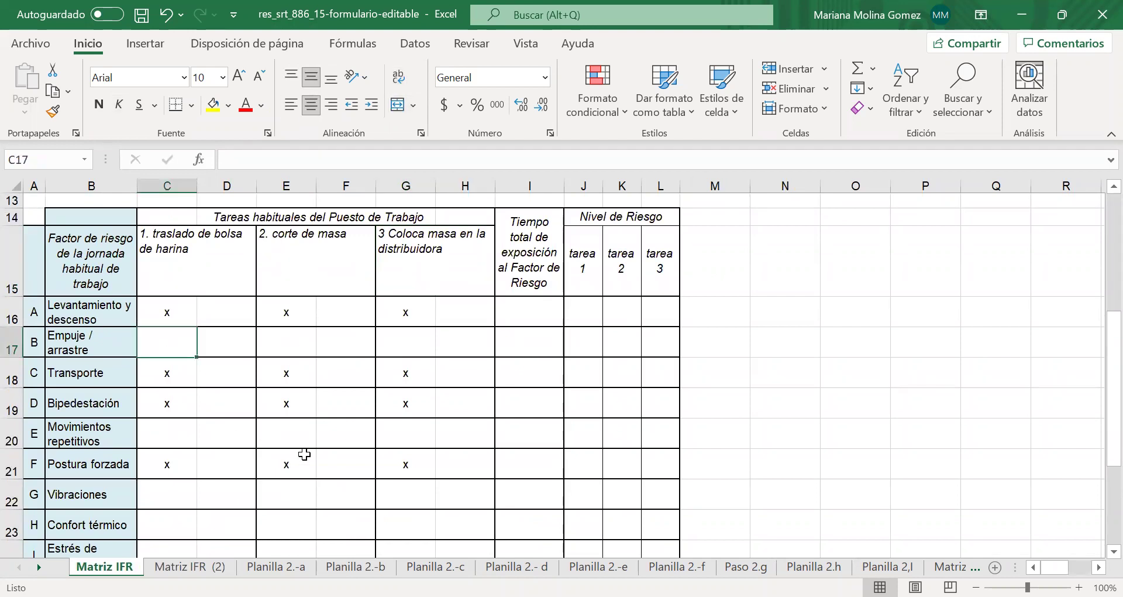
{"action": "key", "text": "Up"}
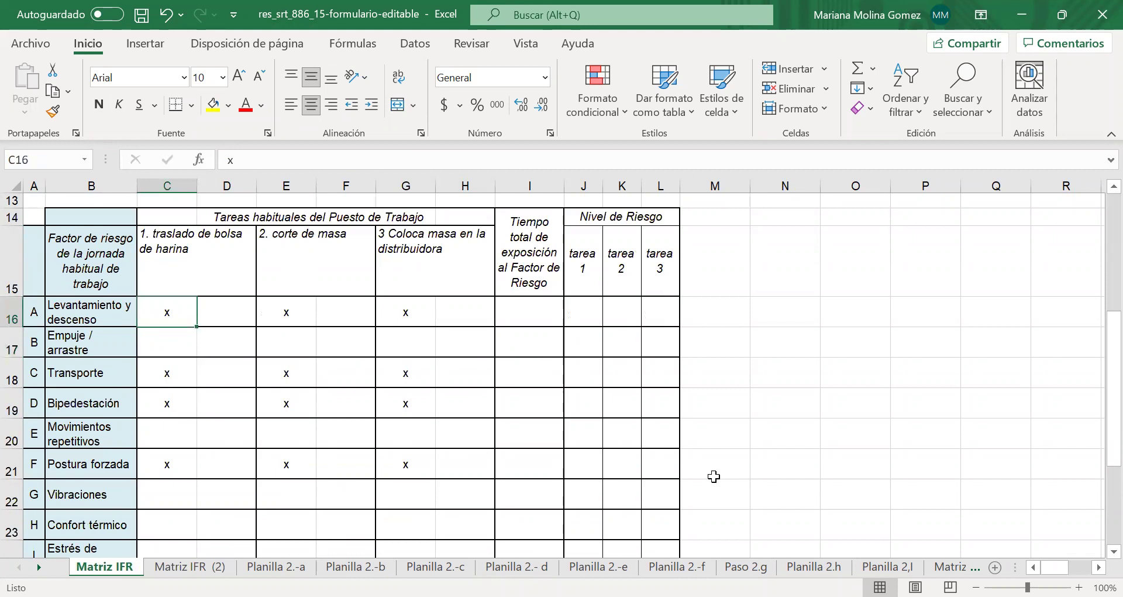
{"action": "key", "text": "Delete"}
{"action": "key", "text": "Down"}
{"action": "type", "text": "x"}
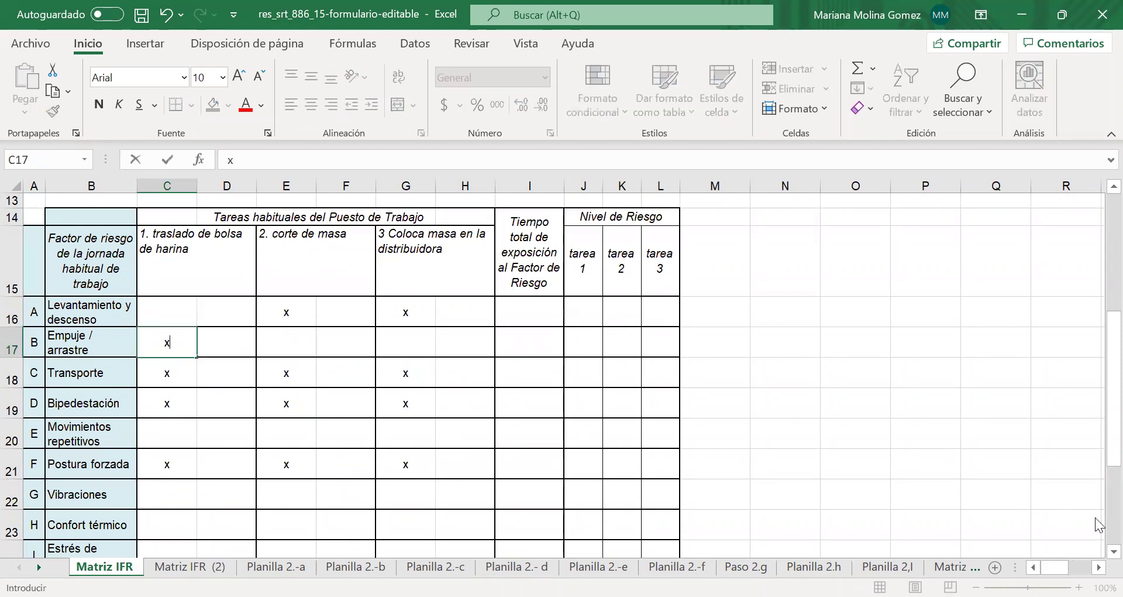
{"action": "left_click", "coordinate": [892, 413]}
{"action": "left_click", "coordinate": [186, 348]}
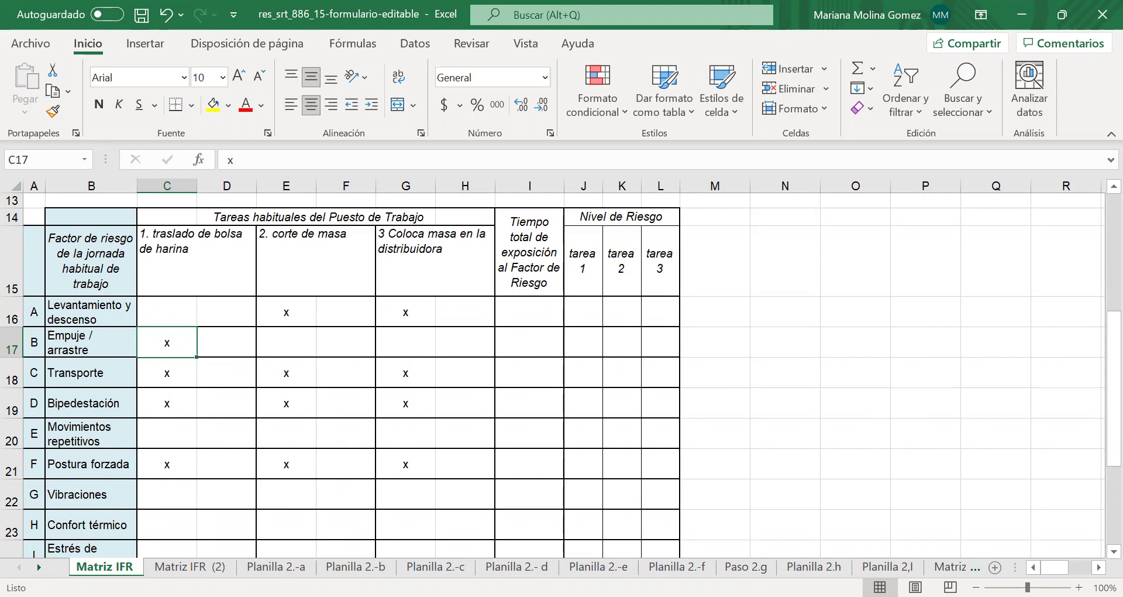
Return to Planilla 2.-b and compare PASO 1 question 3 and the NO marks with the initial effort limits in PASO 2 question 1.
{"action": "left_click", "coordinate": [263, 403]}
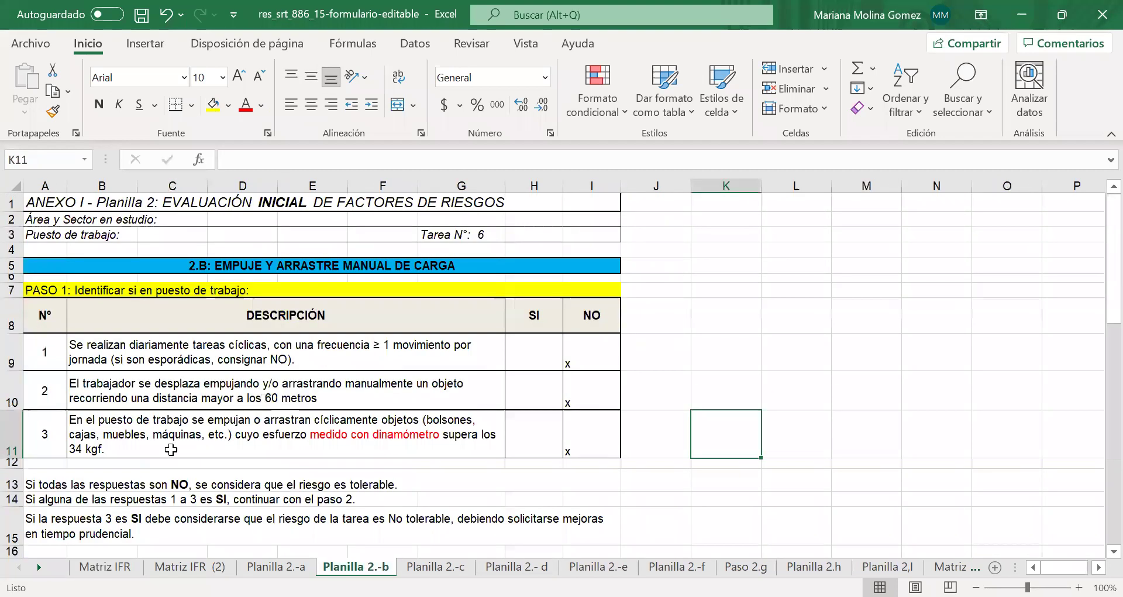
{"action": "left_click", "coordinate": [170, 449]}
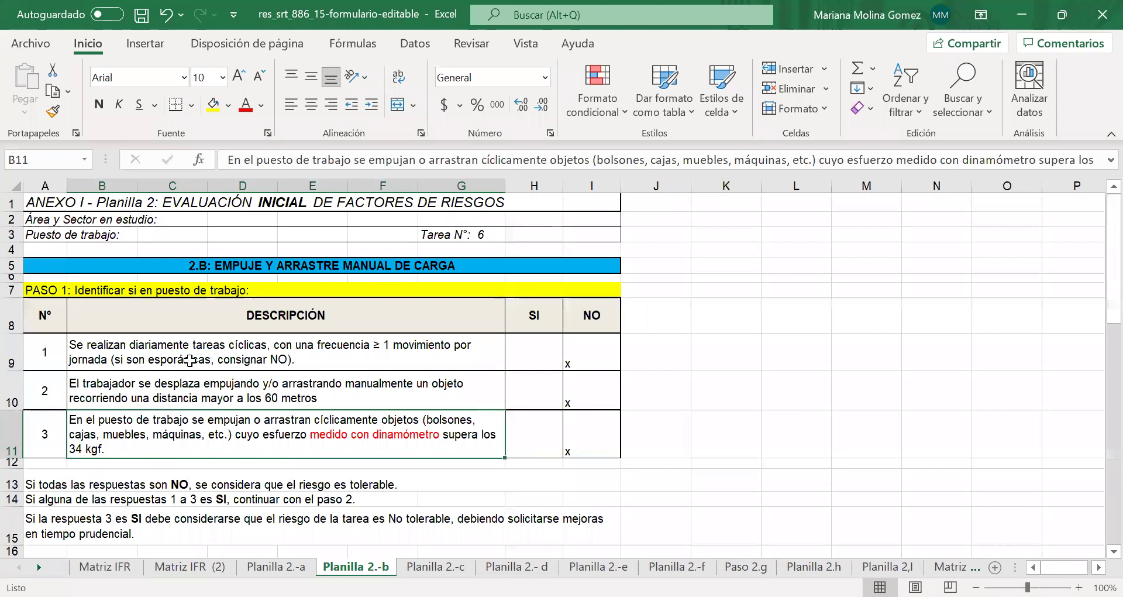
{"action": "scroll", "coordinate": [450, 390], "scroll_direction": "down", "scroll_amount": 4}
{"action": "left_click", "coordinate": [289, 353]}
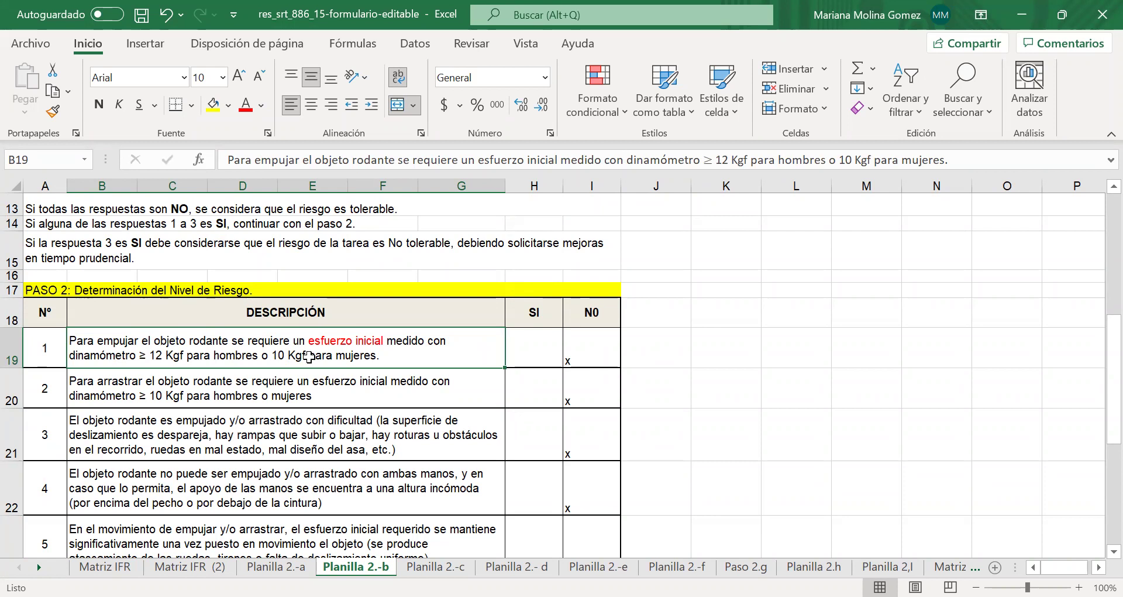
{"action": "scroll", "coordinate": [309, 357], "scroll_direction": "up", "scroll_amount": 2}
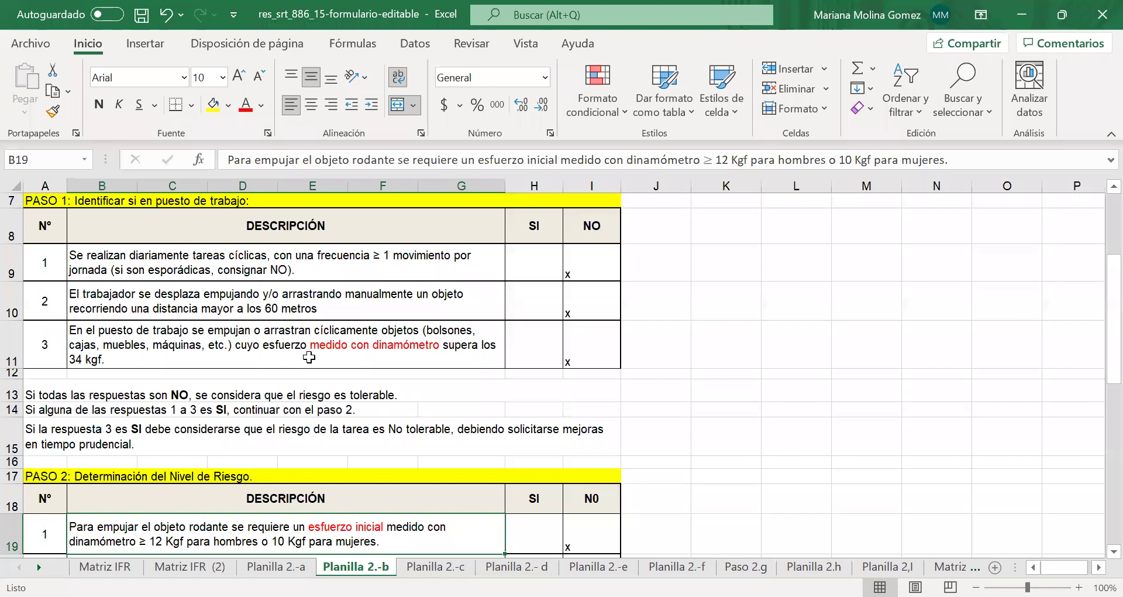
{"action": "left_click", "coordinate": [309, 357]}
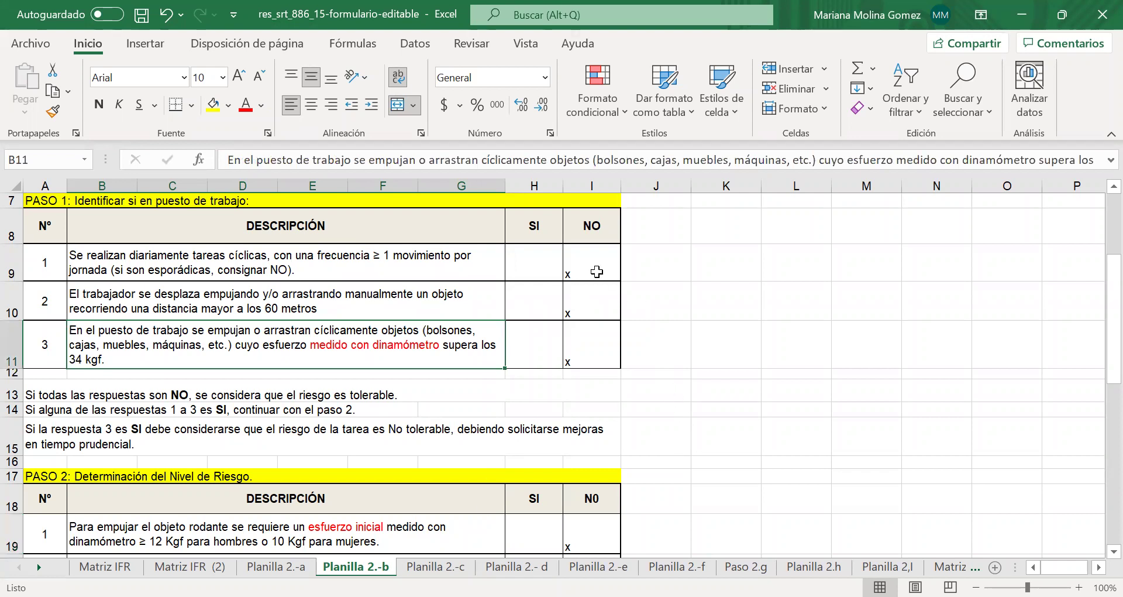
{"action": "left_click_drag", "start_coordinate": [596, 271], "coordinate": [597, 351]}
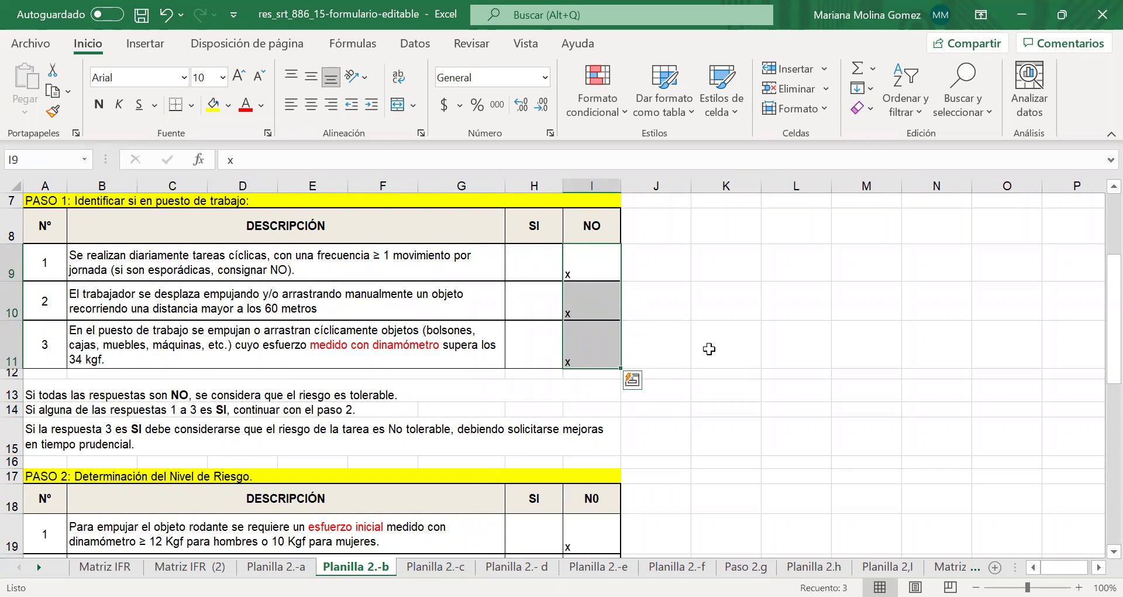
Go to PASO 2 question 2 in cell B20 and read its dynamometer effort limit for dragging the rolling object.
{"action": "scroll", "coordinate": [709, 349], "scroll_direction": "down", "scroll_amount": 2}
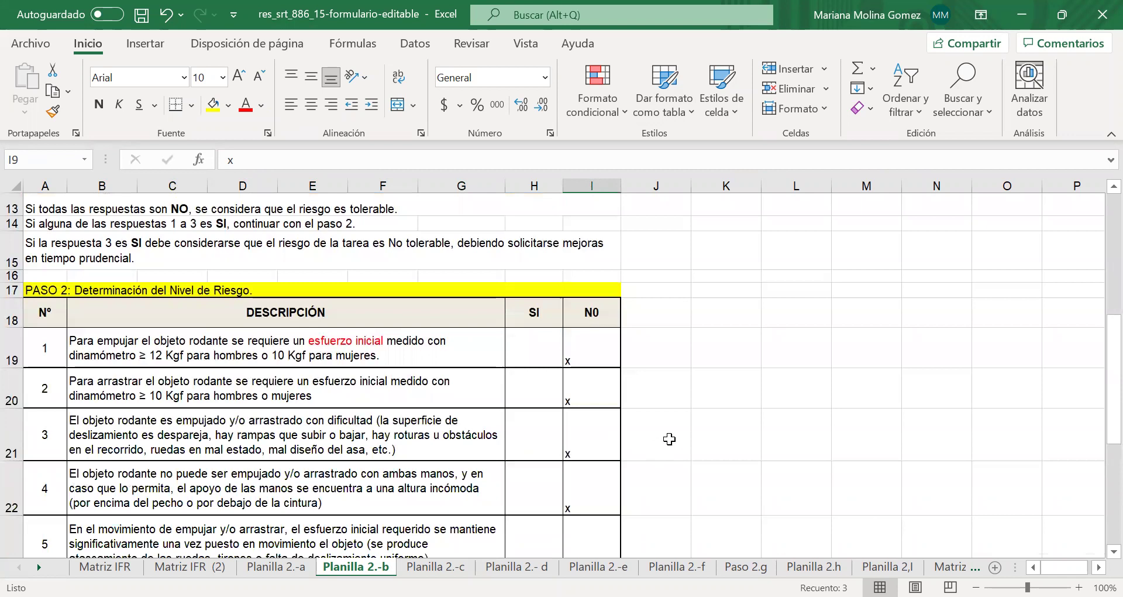
{"action": "key", "text": "Down"}
{"action": "key", "text": "Down"}
{"action": "key", "text": "Down"}
{"action": "key", "text": "Down"}
{"action": "key", "text": "Down"}
{"action": "key", "text": "Down"}
{"action": "key", "text": "Down"}
{"action": "key", "text": "Down"}
{"action": "key", "text": "Down"}
{"action": "key", "text": "Down"}
{"action": "key", "text": "Down"}
{"action": "key", "text": "Left"}
{"action": "key", "text": "Left"}
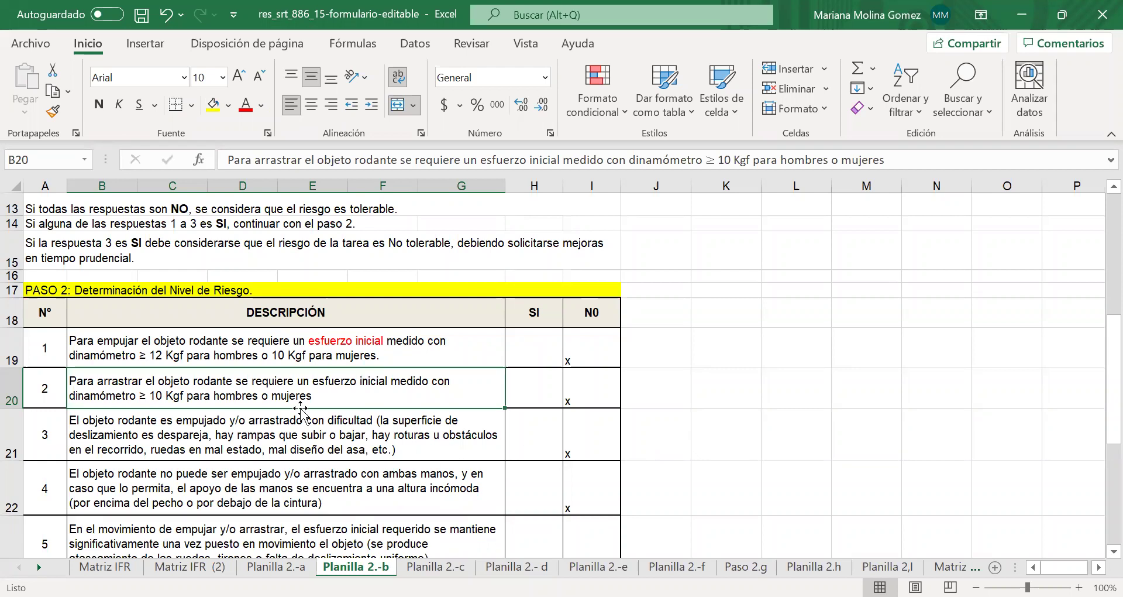
Compare the initial effort limits for pushing and dragging the rolling object in PASO 2 questions 1 and 2.
{"action": "left_click", "coordinate": [233, 343]}
{"action": "left_click", "coordinate": [215, 391]}
{"action": "left_click", "coordinate": [233, 351]}
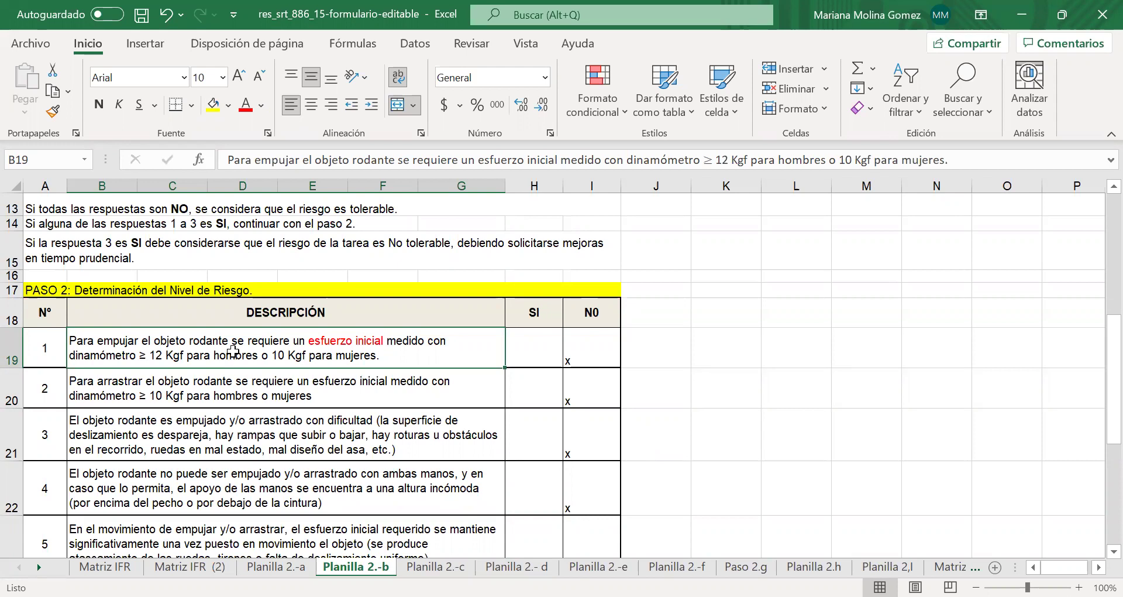
{"action": "left_click", "coordinate": [199, 392]}
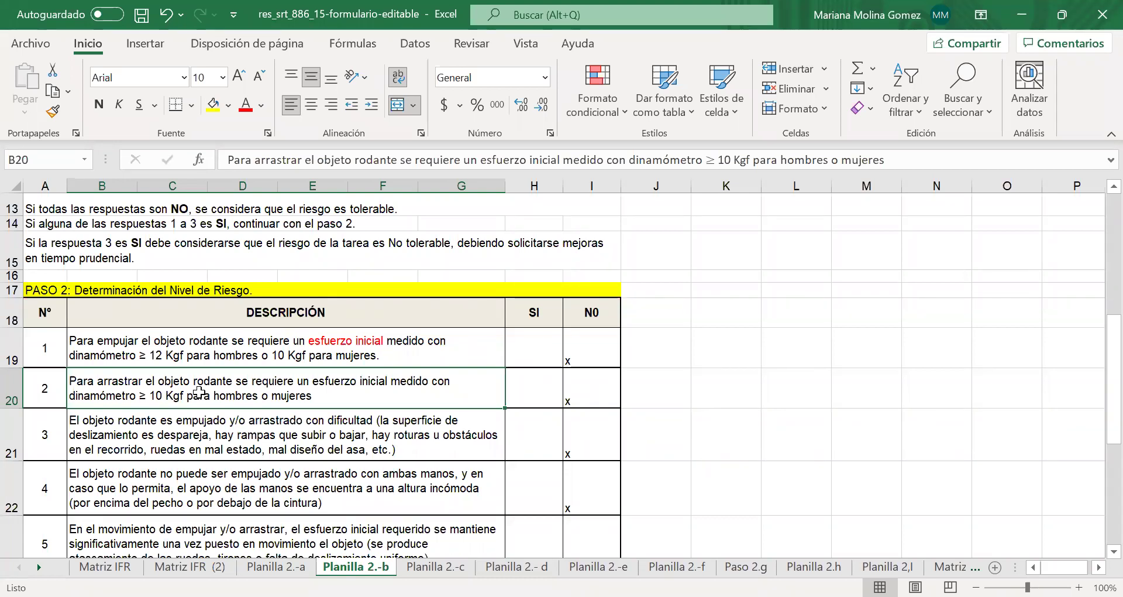
Go through PASO 2 questions 3 to 7 in turn, from difficult pushing or dragging to early signs of illness.
{"action": "left_click", "coordinate": [176, 445]}
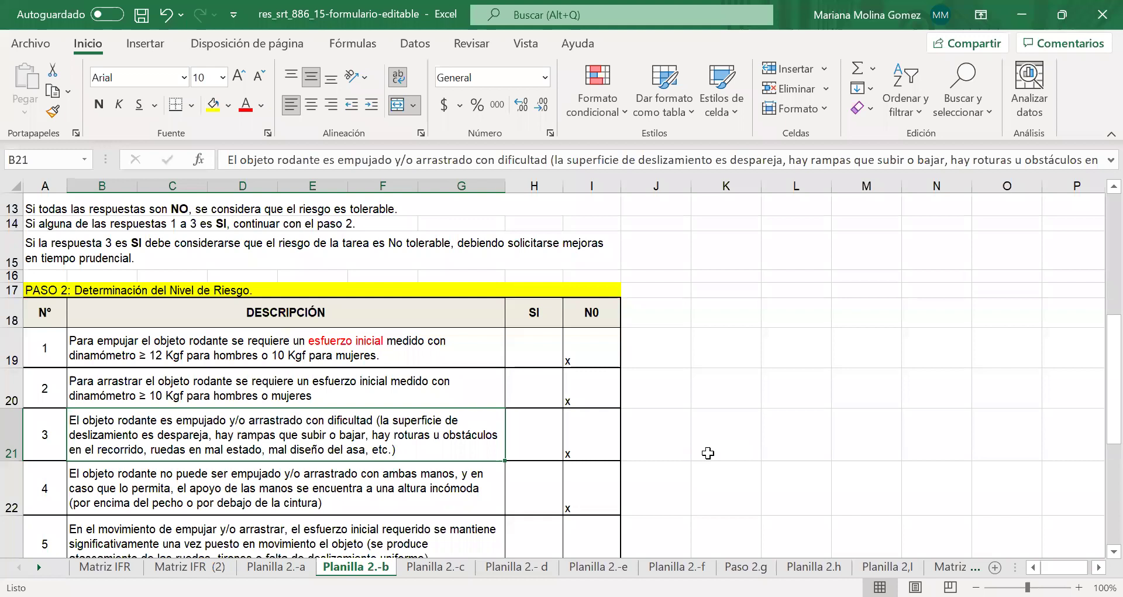
{"action": "left_click", "coordinate": [539, 443]}
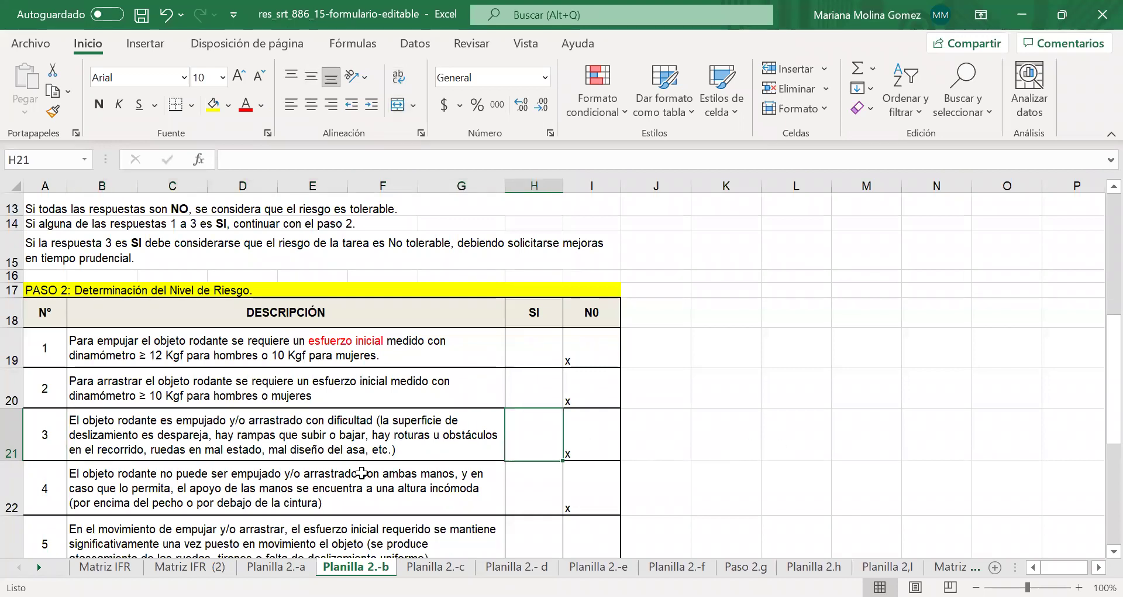
{"action": "left_click", "coordinate": [310, 475]}
{"action": "scroll", "coordinate": [744, 399], "scroll_direction": "down", "scroll_amount": 1}
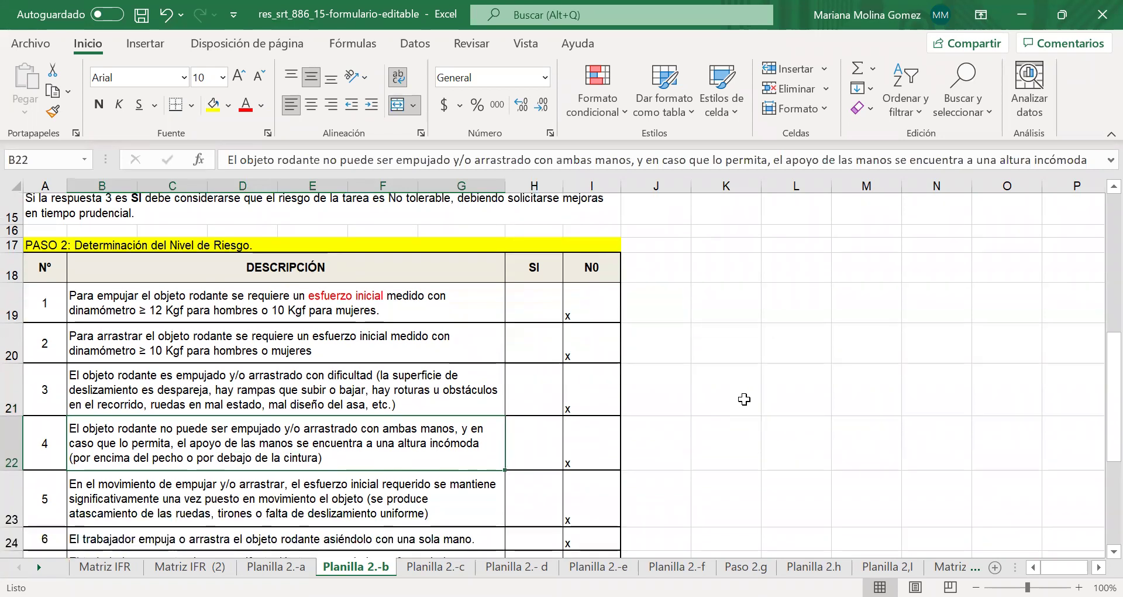
{"action": "scroll", "coordinate": [744, 399], "scroll_direction": "down", "scroll_amount": 2}
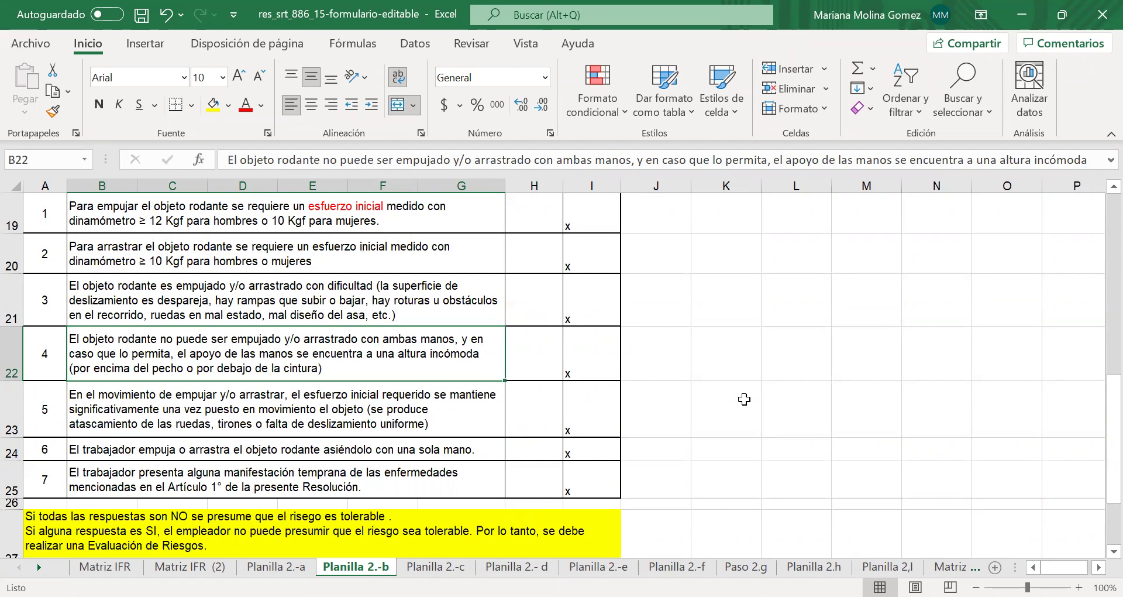
{"action": "left_click", "coordinate": [371, 403]}
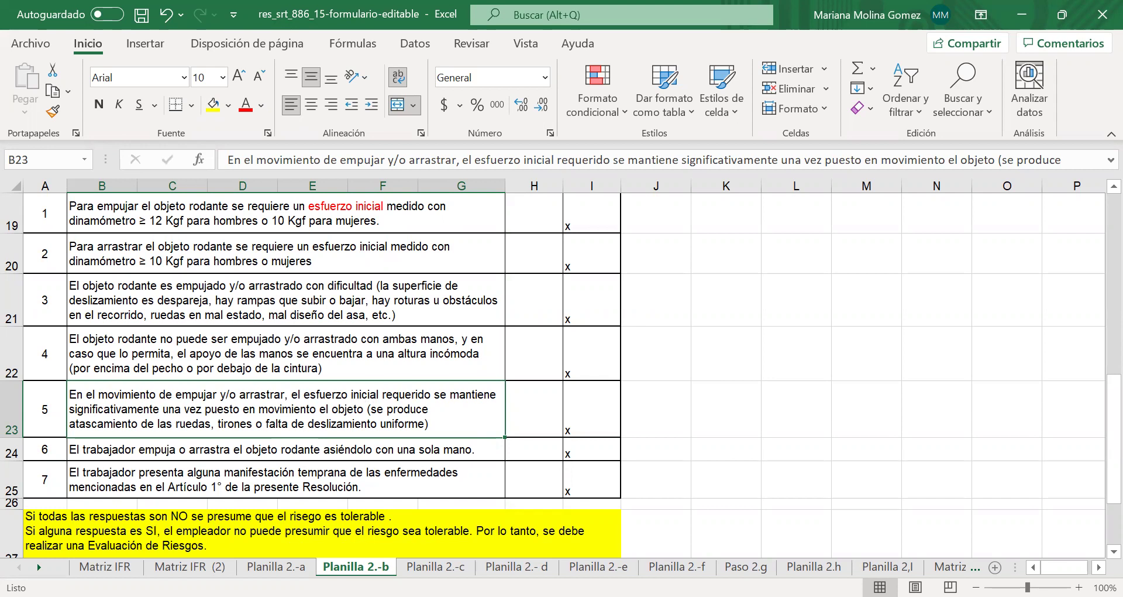
{"action": "left_click", "coordinate": [99, 451]}
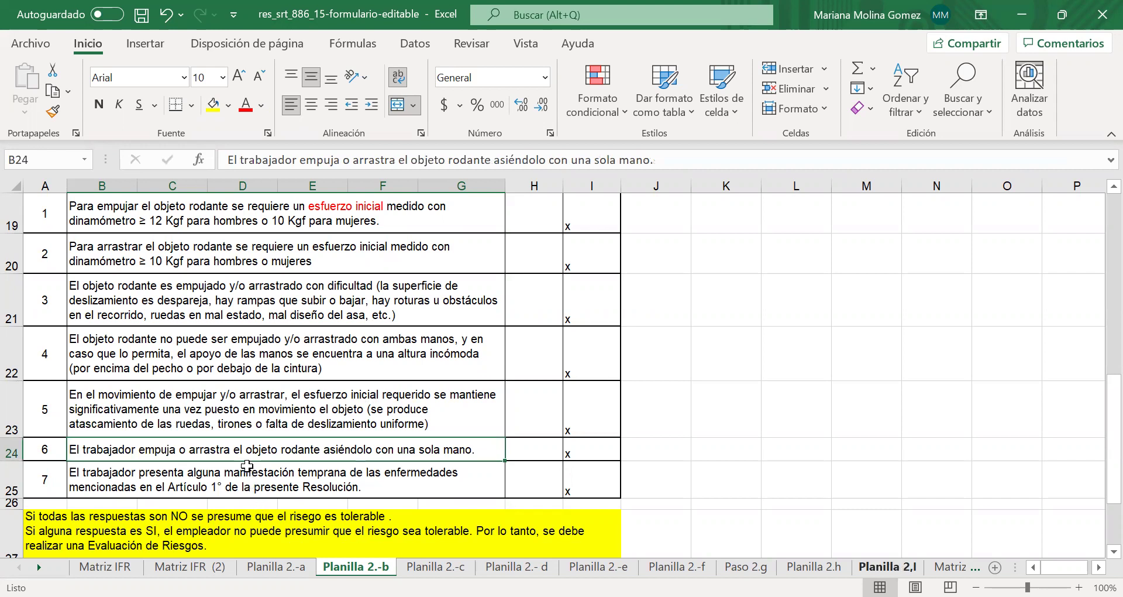
{"action": "key", "text": "Down"}
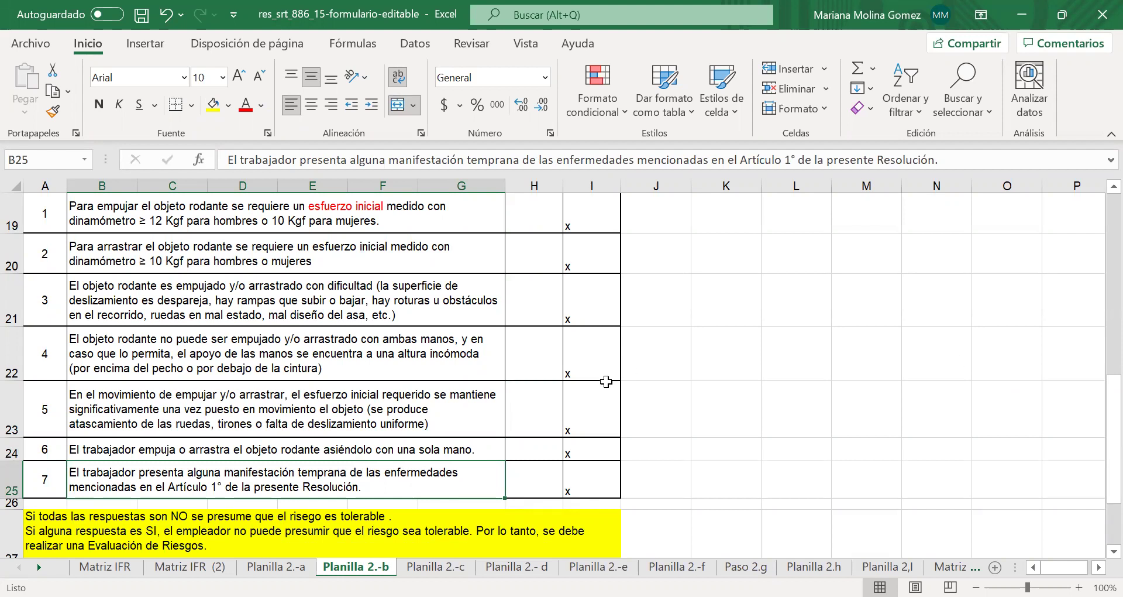
Read the tolerability rule in A27 and compare it with the NO answers of the PASO 2 questions.
{"action": "scroll", "coordinate": [603, 381], "scroll_direction": "down", "scroll_amount": 2}
{"action": "scroll", "coordinate": [723, 378], "scroll_direction": "down", "scroll_amount": 2}
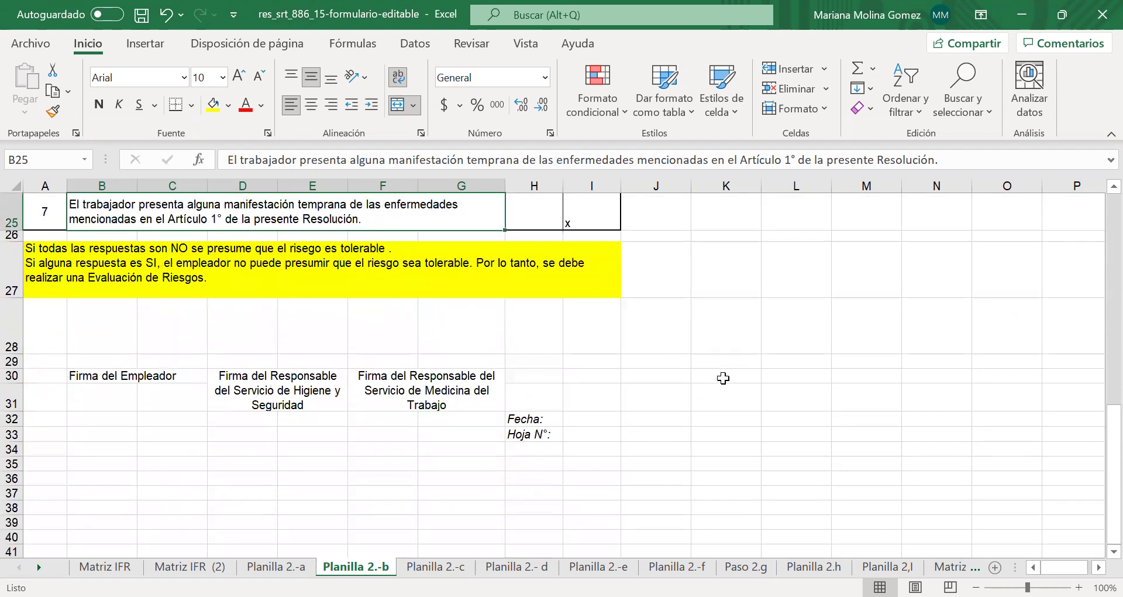
{"action": "key", "text": "Down"}
{"action": "key", "text": "Down"}
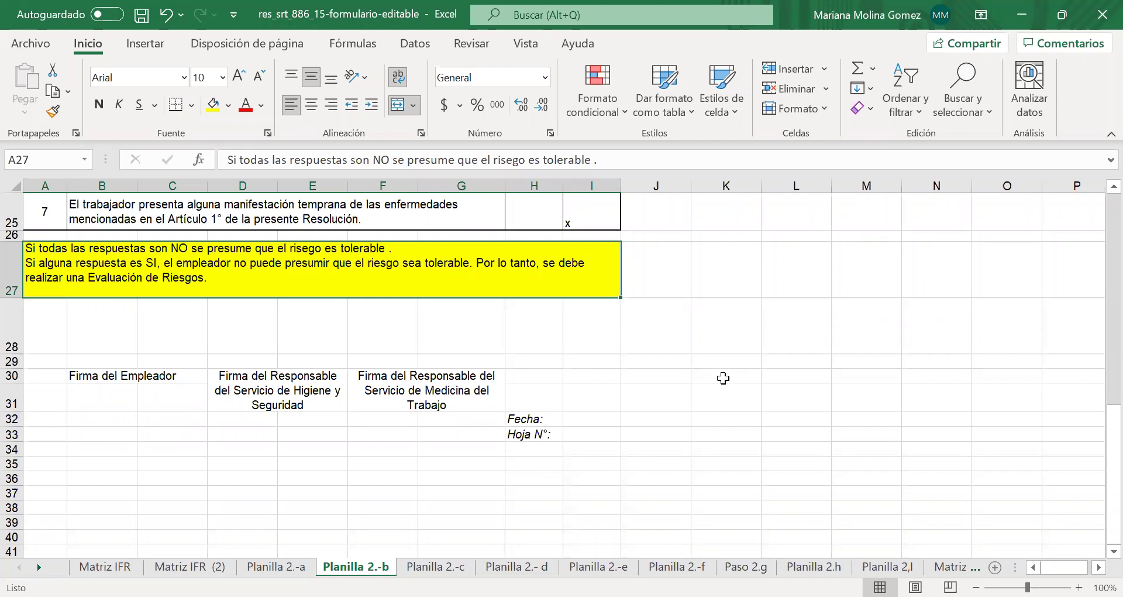
{"action": "scroll", "coordinate": [651, 389], "scroll_direction": "up", "scroll_amount": 1}
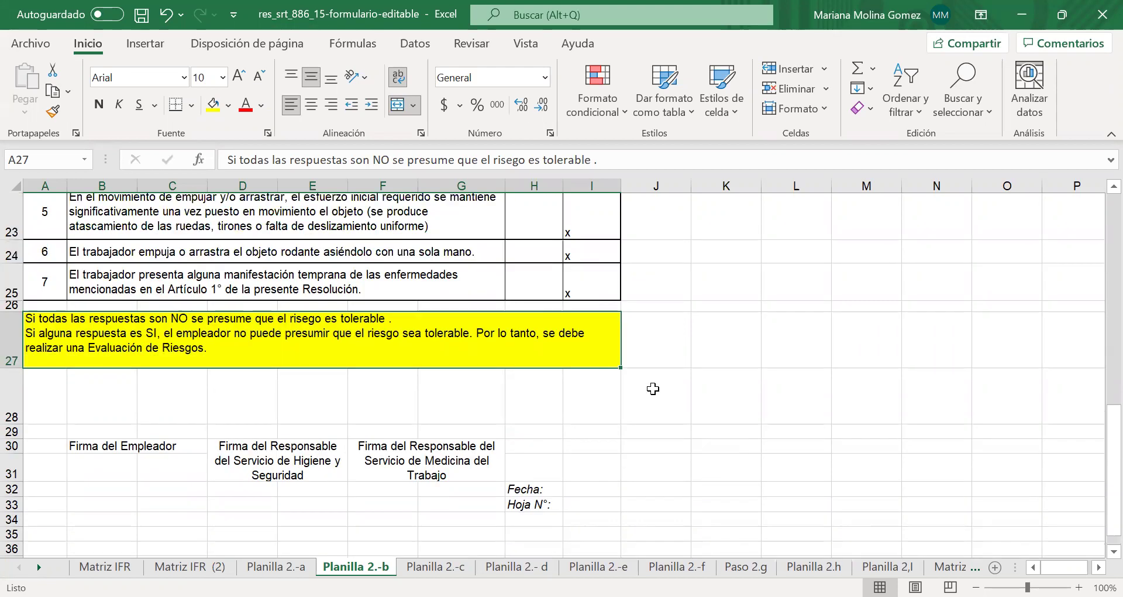
{"action": "scroll", "coordinate": [572, 361], "scroll_direction": "up", "scroll_amount": 1}
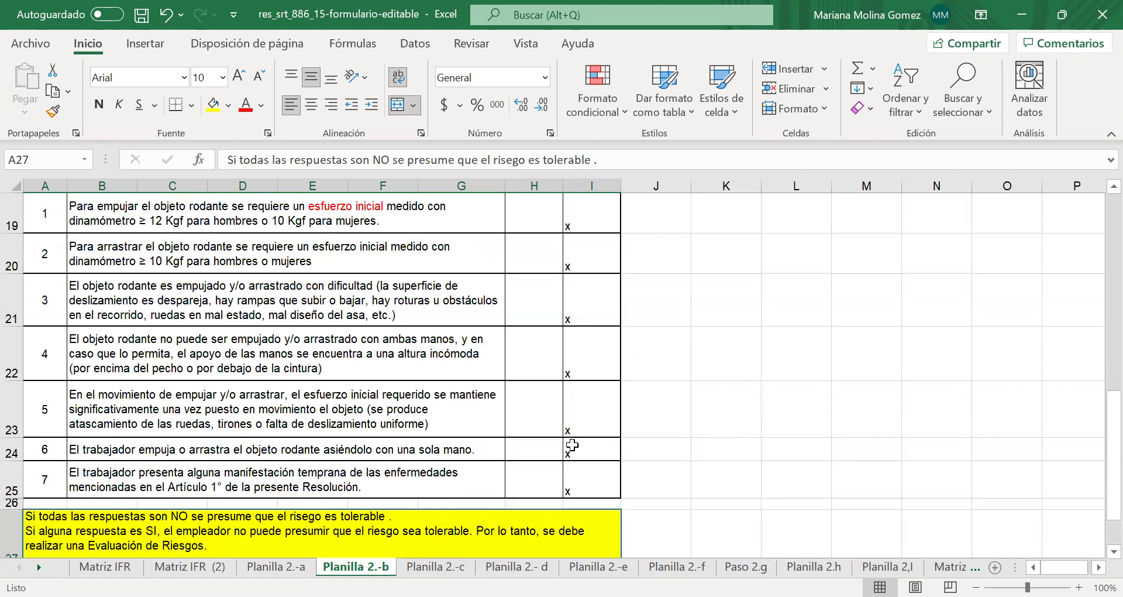
Return to the PASO 1 NO answers in I9:I11 and review them together with the start of PASO 2.
{"action": "key", "text": "ctrl+z"}
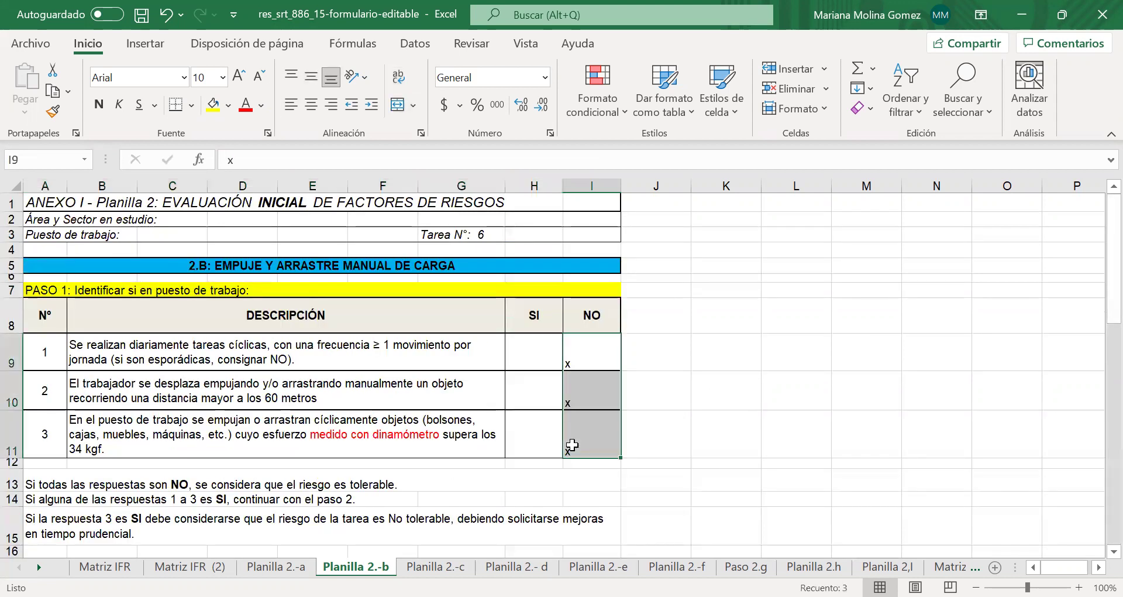
{"action": "scroll", "coordinate": [535, 297], "scroll_direction": "down", "scroll_amount": 3}
{"action": "scroll", "coordinate": [534, 297], "scroll_direction": "down", "scroll_amount": 1}
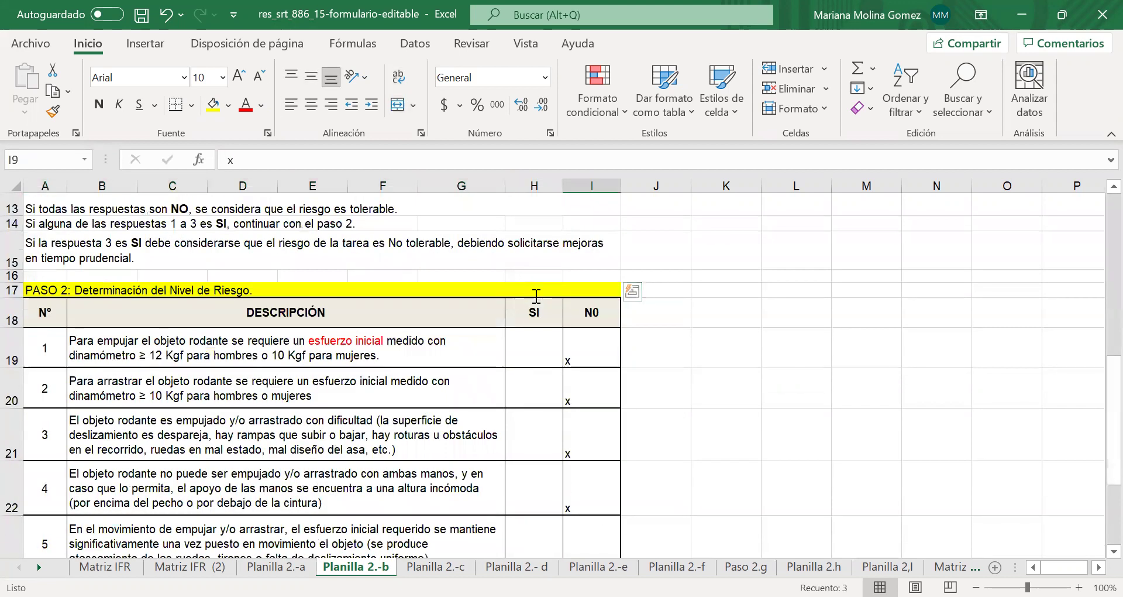
Try an x under SI for PASO 1 question 1 in H9 and select the PASO 2 NO answers in I19:I25.
{"action": "scroll", "coordinate": [534, 295], "scroll_direction": "up", "scroll_amount": 3}
{"action": "left_click", "coordinate": [534, 295]}
{"action": "type", "text": "x"}
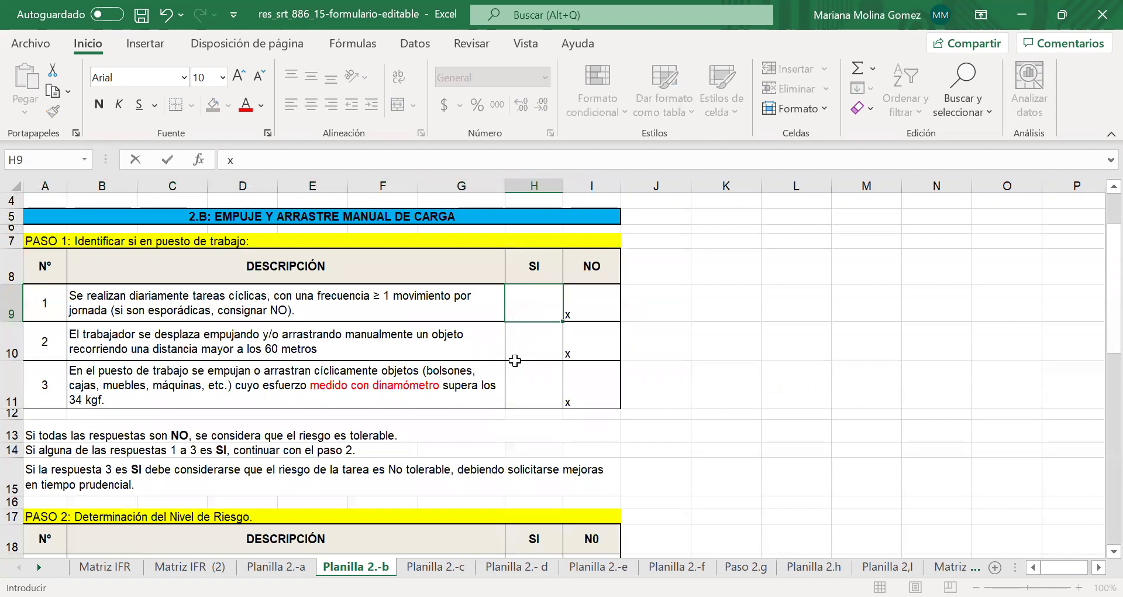
{"action": "scroll", "coordinate": [581, 273], "scroll_direction": "down", "scroll_amount": 2}
{"action": "scroll", "coordinate": [580, 503], "scroll_direction": "down", "scroll_amount": 1}
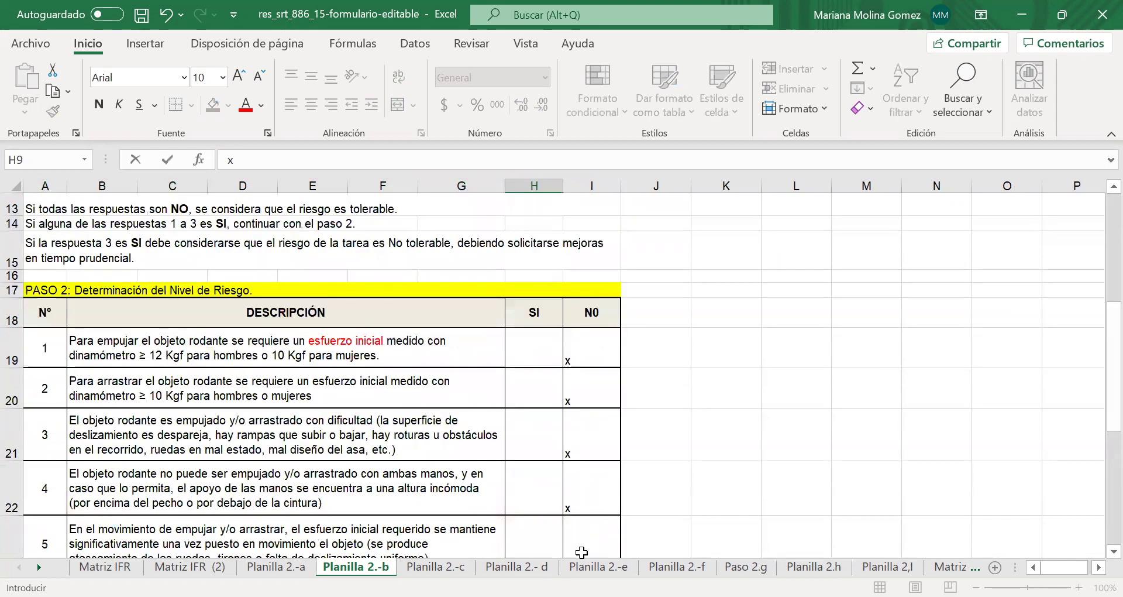
{"action": "scroll", "coordinate": [737, 419], "scroll_direction": "down", "scroll_amount": 1}
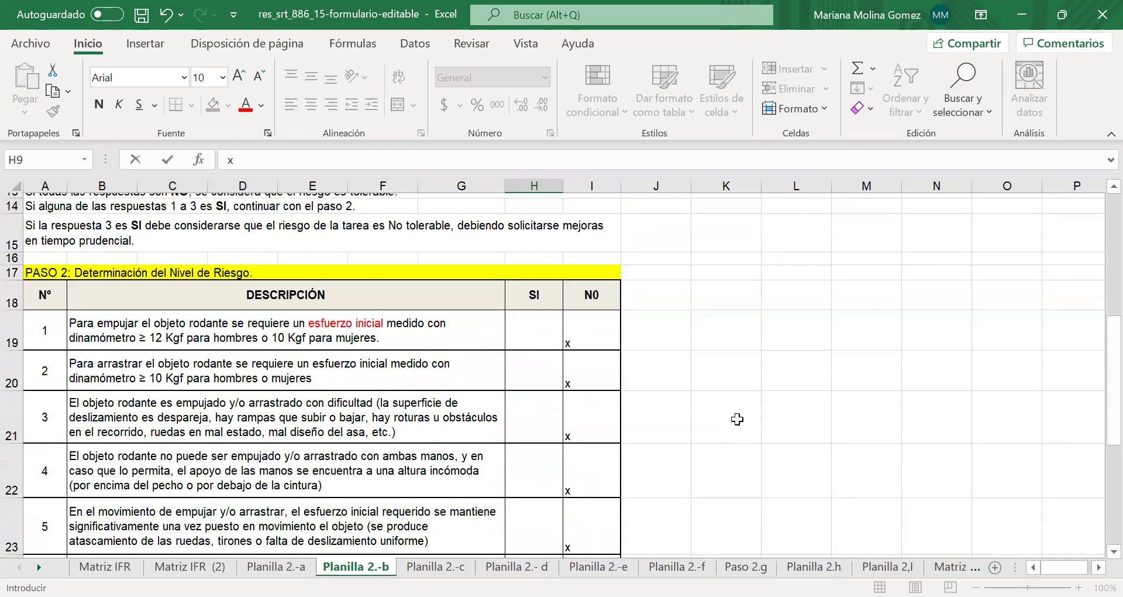
{"action": "key", "text": "ctrl+shift+Down"}
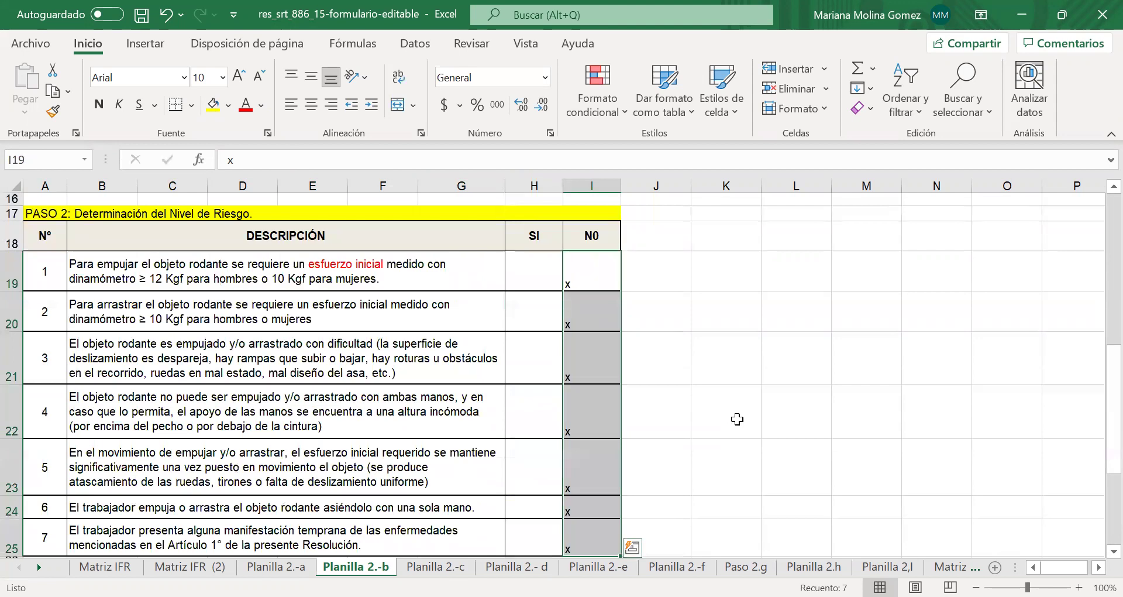
{"action": "scroll", "coordinate": [737, 419], "scroll_direction": "down", "scroll_amount": 1}
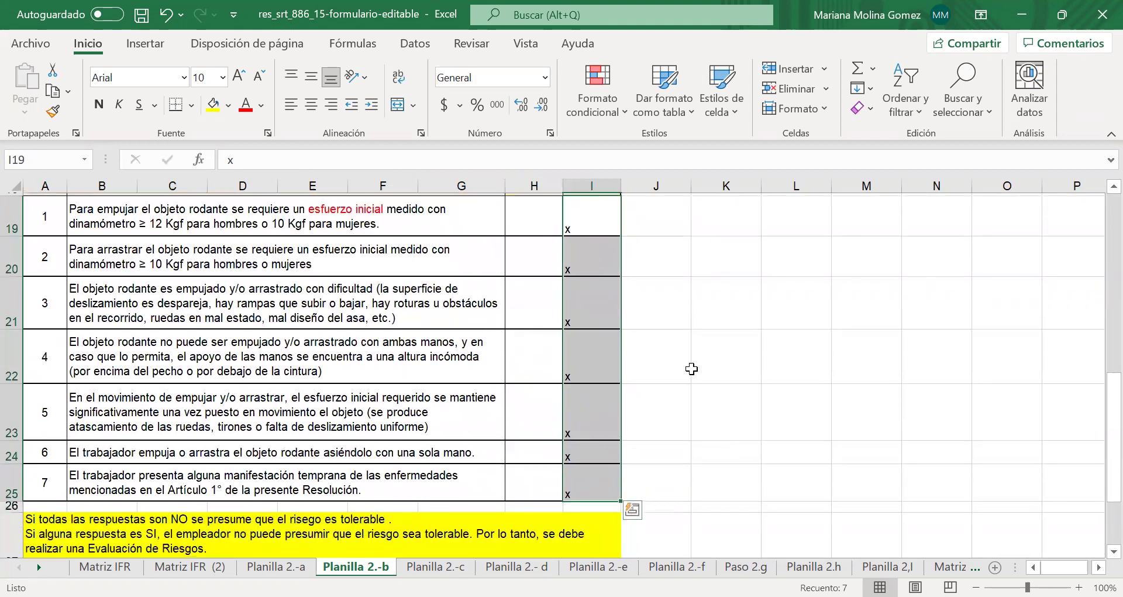
Undo the x entered under SI for PASO 1 question 1 in H9.
{"action": "scroll", "coordinate": [684, 375], "scroll_direction": "up", "scroll_amount": 5}
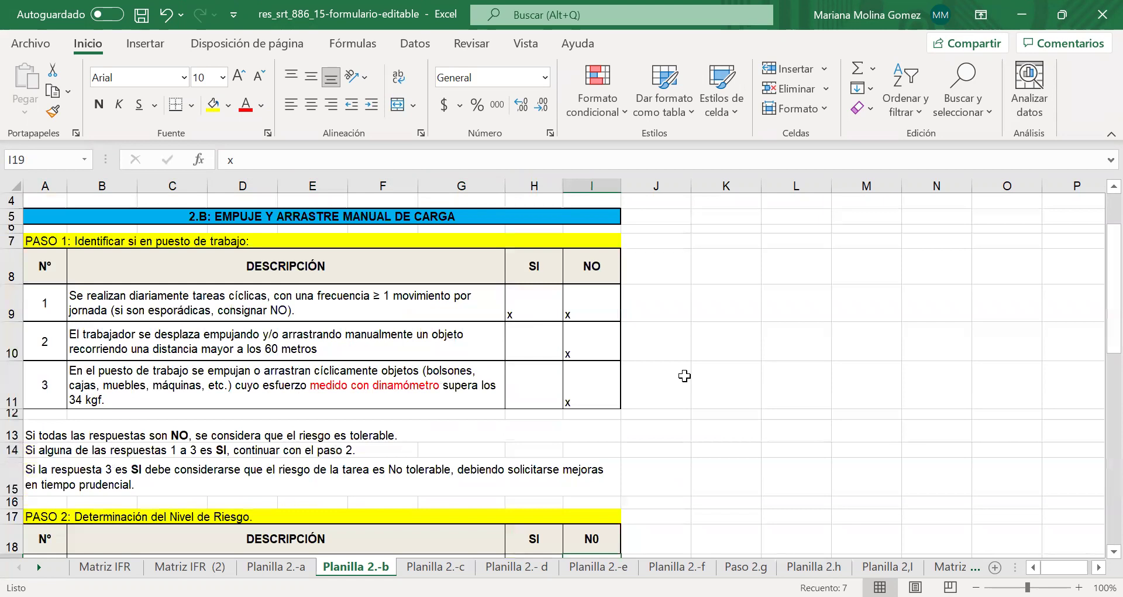
{"action": "key", "text": "ctrl+z"}
{"action": "scroll", "coordinate": [726, 360], "scroll_direction": "down", "scroll_amount": 1}
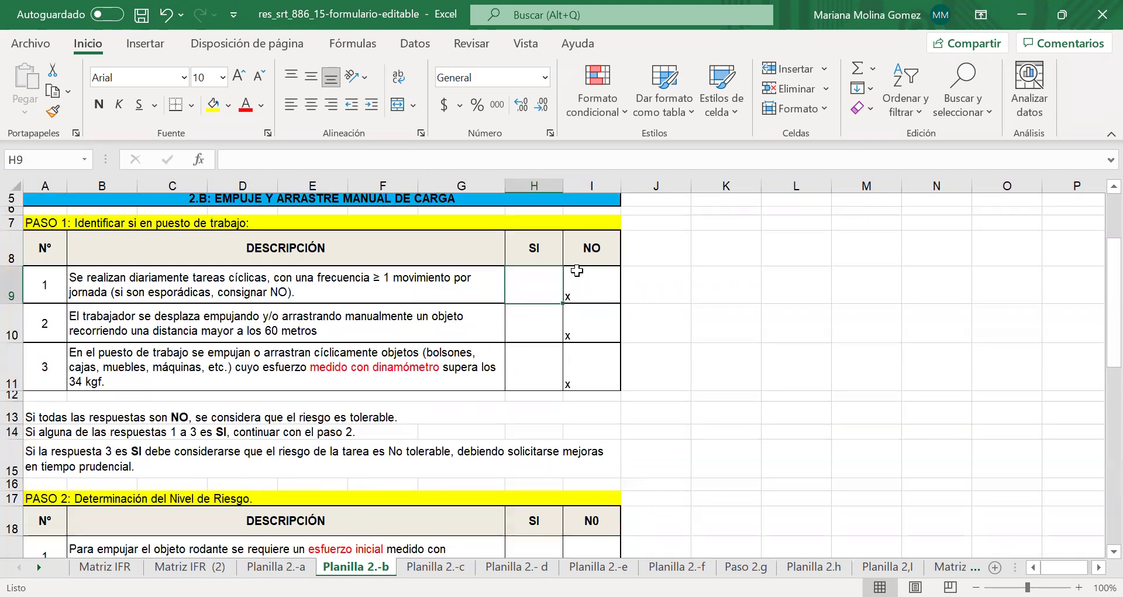
Review the step 2 questions and the concluding risk note on sheet Planilla 2.-b.
{"action": "scroll", "coordinate": [577, 522], "scroll_direction": "down", "scroll_amount": 2}
{"action": "scroll", "coordinate": [528, 429], "scroll_direction": "down", "scroll_amount": 1}
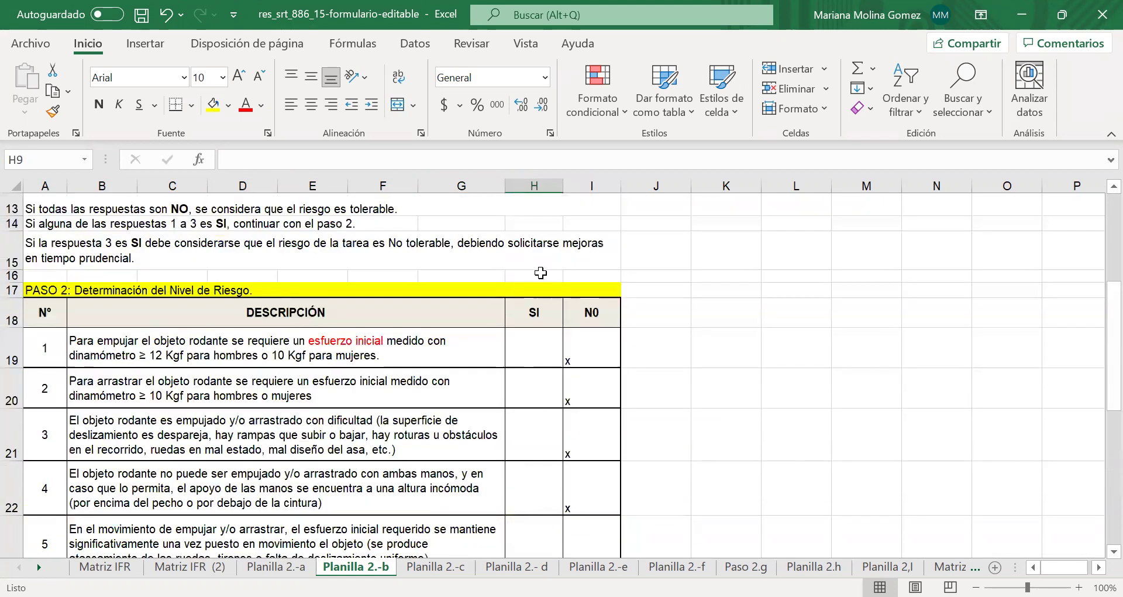
{"action": "scroll", "coordinate": [930, 466], "scroll_direction": "down", "scroll_amount": 1}
{"action": "key", "text": "ctrl+z"}
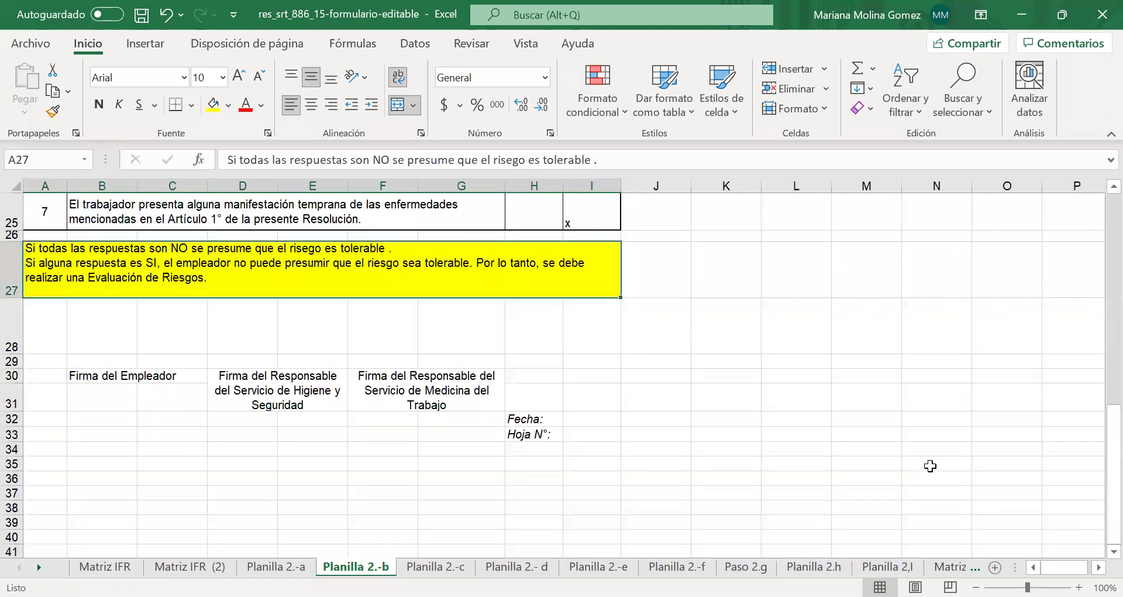
On sheet Matriz IFR, enter risk level 1 for task 1 in the Empuje / arrastre row.
{"action": "key", "text": "ctrl+z"}
{"action": "double_click", "coordinate": [566, 352]}
{"action": "type", "text": "z"}
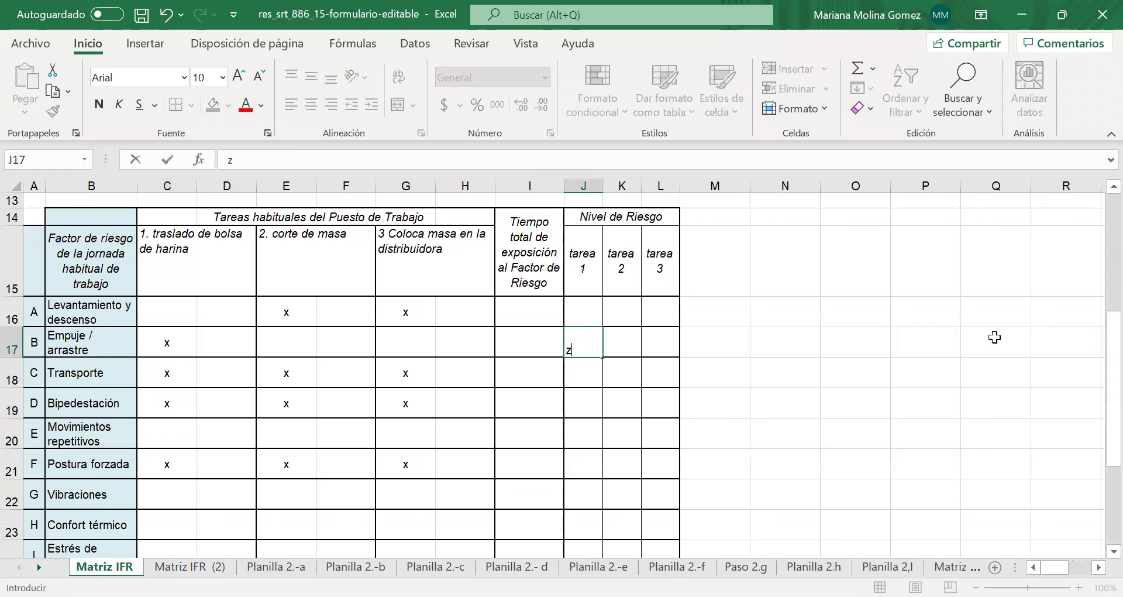
{"action": "left_click", "coordinate": [1038, 339]}
{"action": "left_click", "coordinate": [565, 349]}
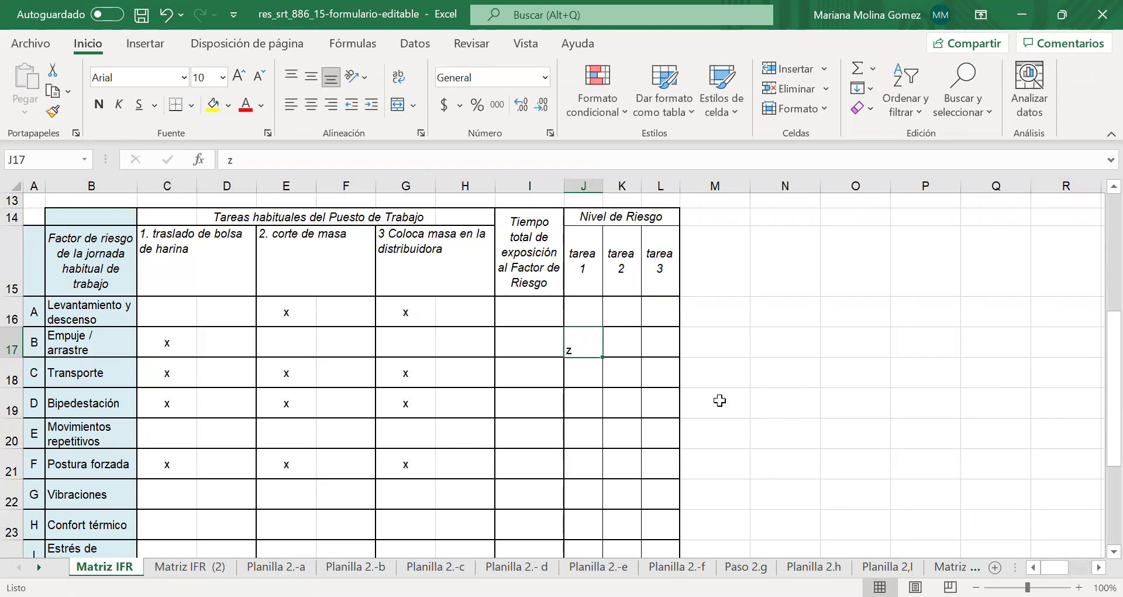
{"action": "type", "text": "1"}
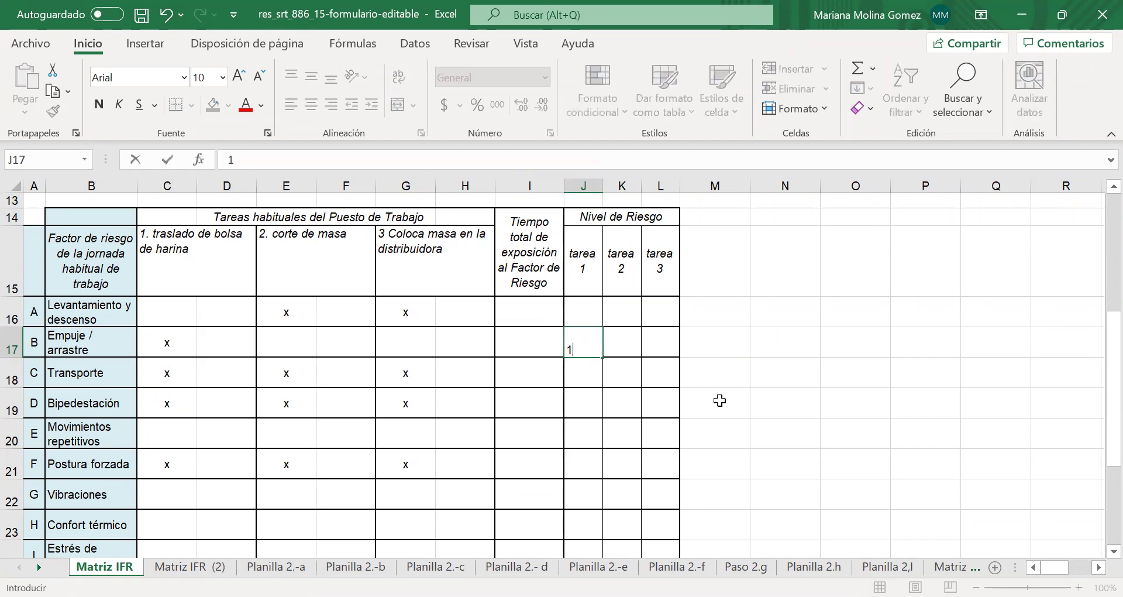
{"action": "left_click", "coordinate": [715, 402]}
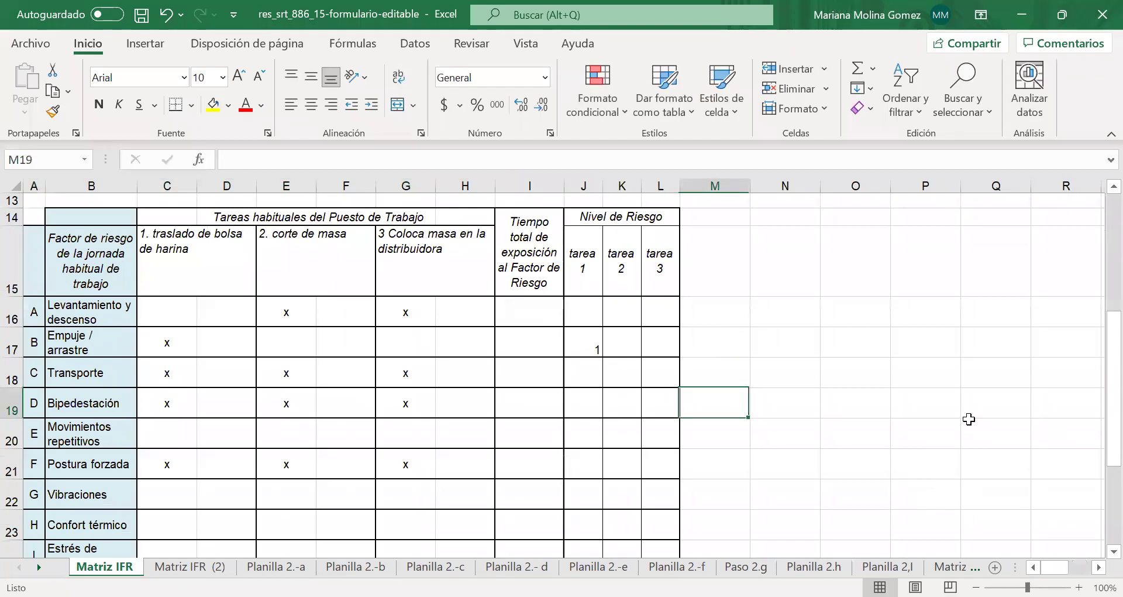
Clear the risk level entered for task 1 in the Empuje / arrastre row, cell J17.
{"action": "key", "text": "Up"}
{"action": "key", "text": "Up"}
{"action": "key", "text": "Left"}
{"action": "key", "text": "Left"}
{"action": "key", "text": "Left"}
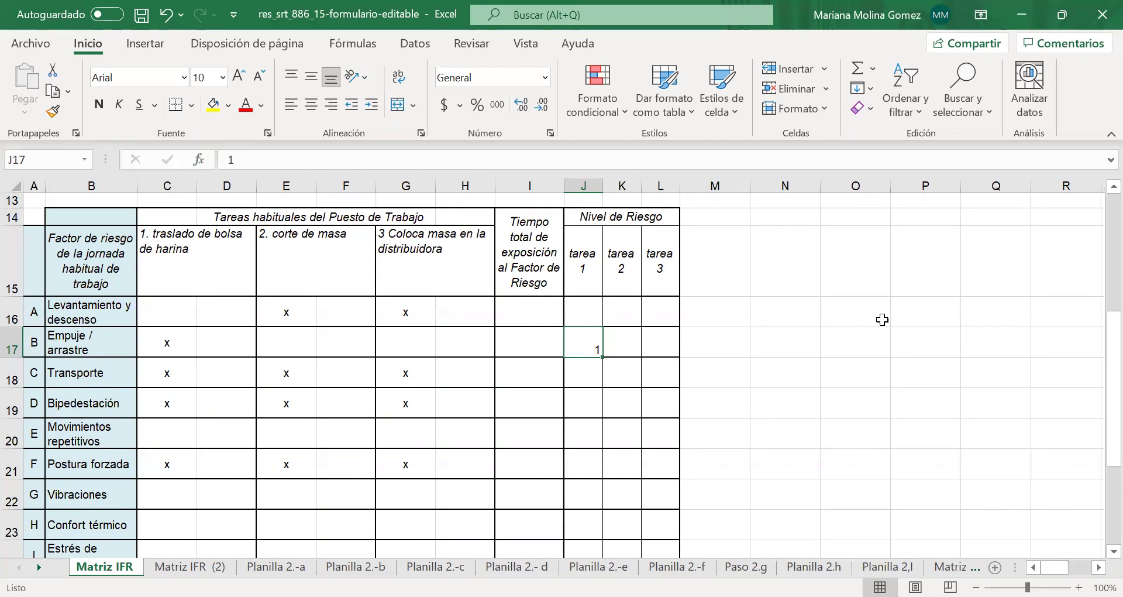
{"action": "scroll", "coordinate": [882, 320], "scroll_direction": "down", "scroll_amount": 1}
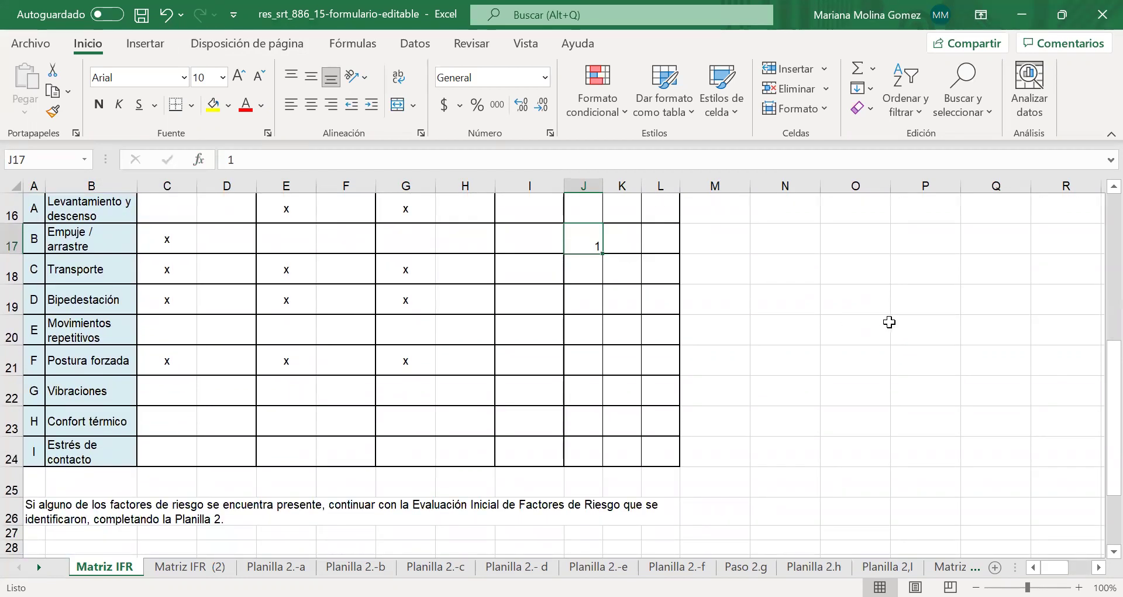
{"action": "key", "text": "Delete"}
{"action": "left_click", "coordinate": [889, 322]}
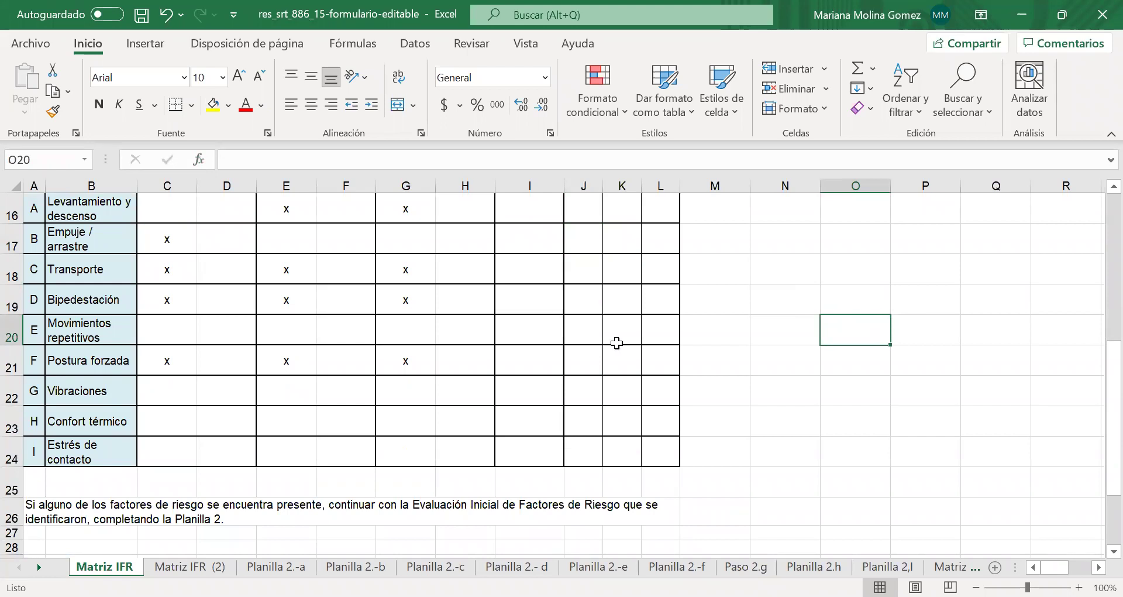
On sheet Planilla 2.-b, go over the header fields for area and sector, job position and task number.
{"action": "left_click", "coordinate": [355, 566]}
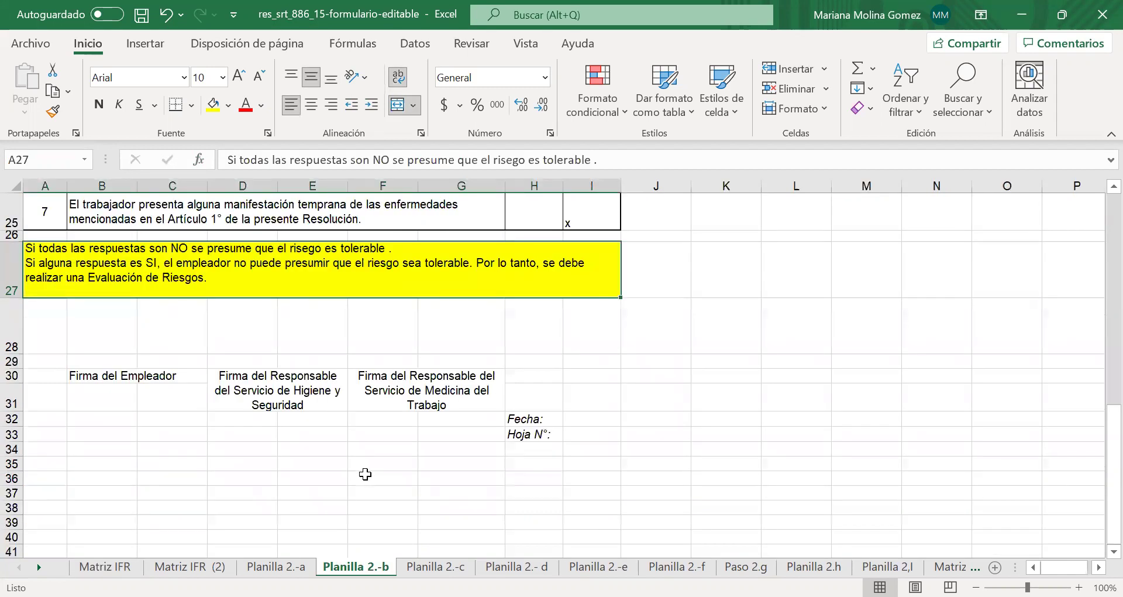
{"action": "scroll", "coordinate": [365, 474], "scroll_direction": "up", "scroll_amount": 5}
{"action": "scroll", "coordinate": [365, 474], "scroll_direction": "up", "scroll_amount": 3}
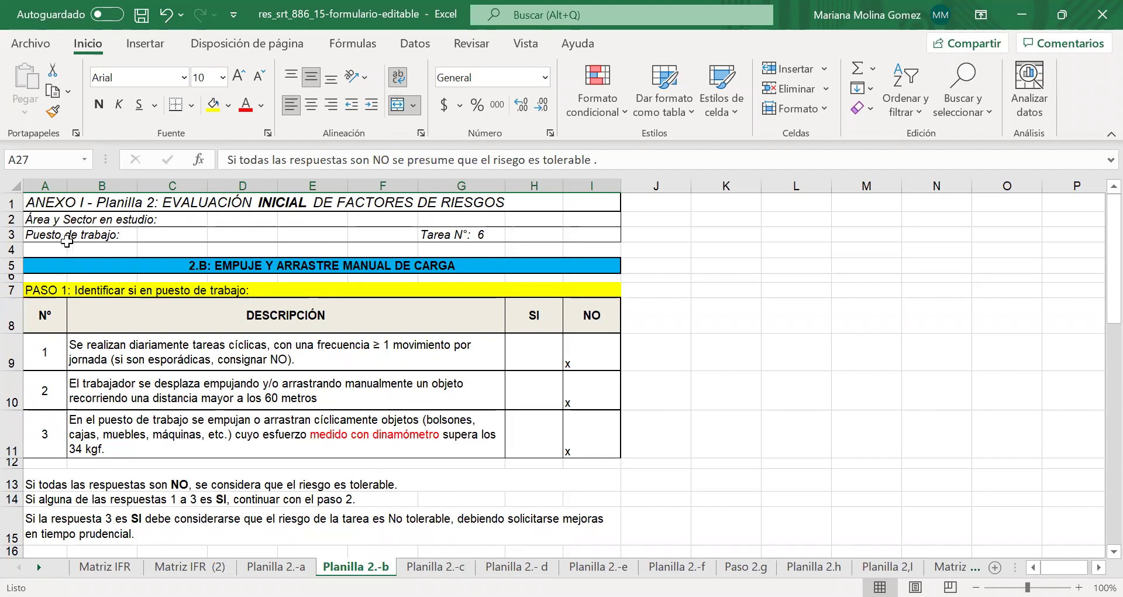
{"action": "left_click", "coordinate": [51, 223]}
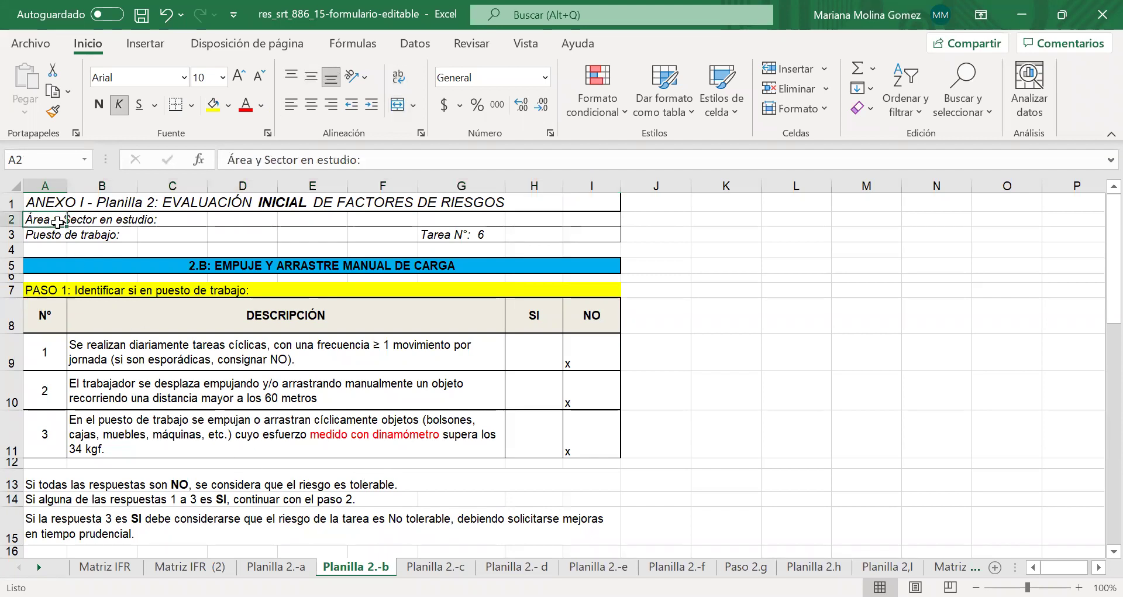
{"action": "key", "text": "Tab"}
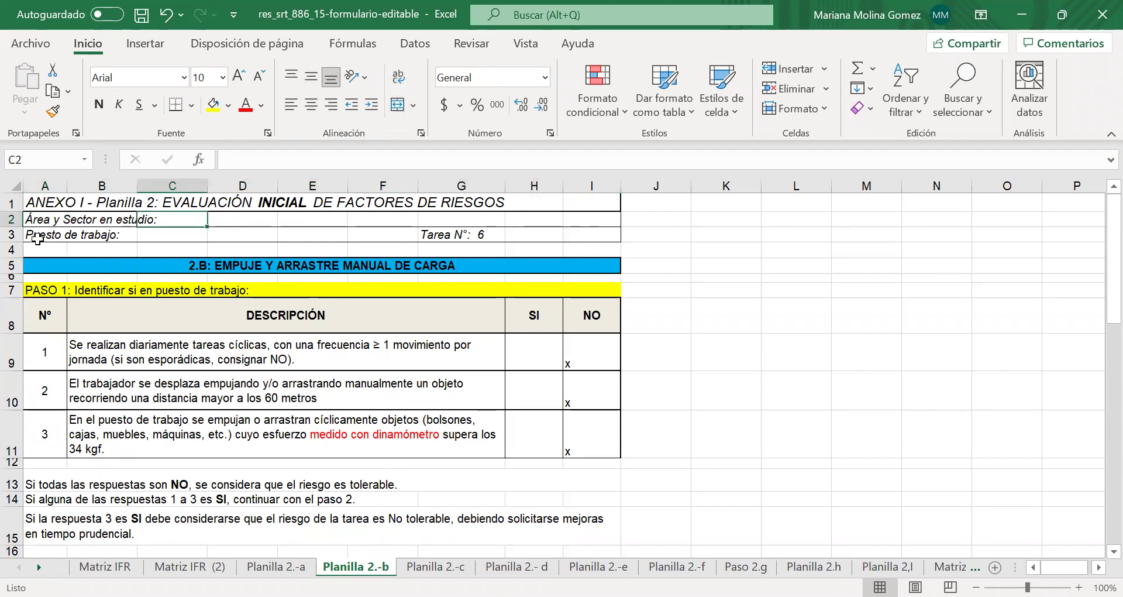
{"action": "key", "text": "Return"}
{"action": "left_click", "coordinate": [444, 234]}
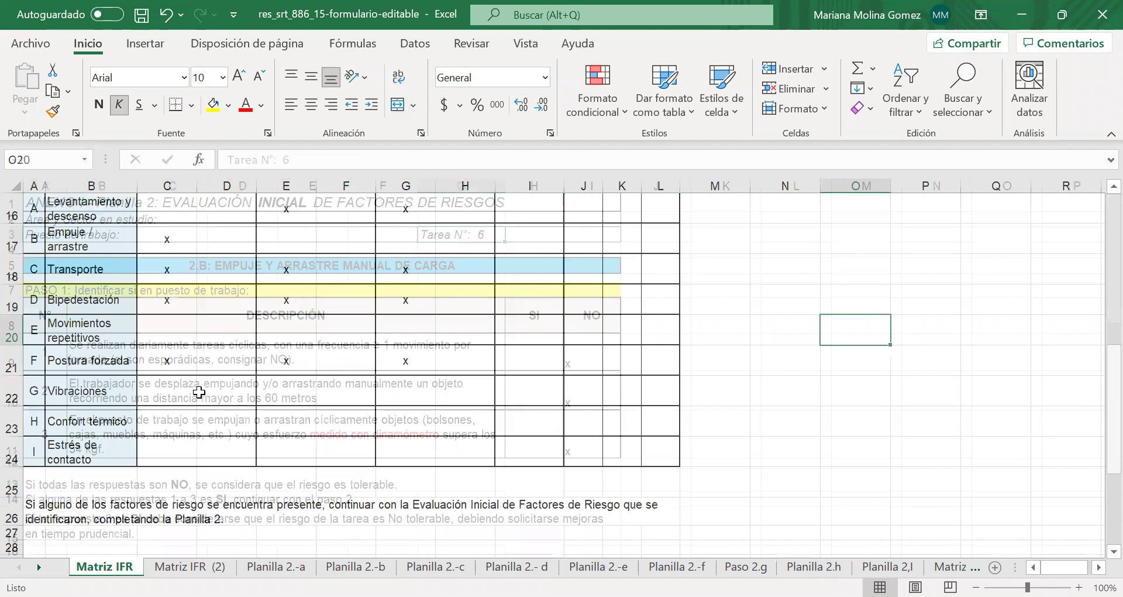
In Matriz IFR, remove task 1's Empuje / arrastre mark and put an x for Levantamiento y descenso in C16 instead.
{"action": "scroll", "coordinate": [813, 500], "scroll_direction": "up", "scroll_amount": 1}
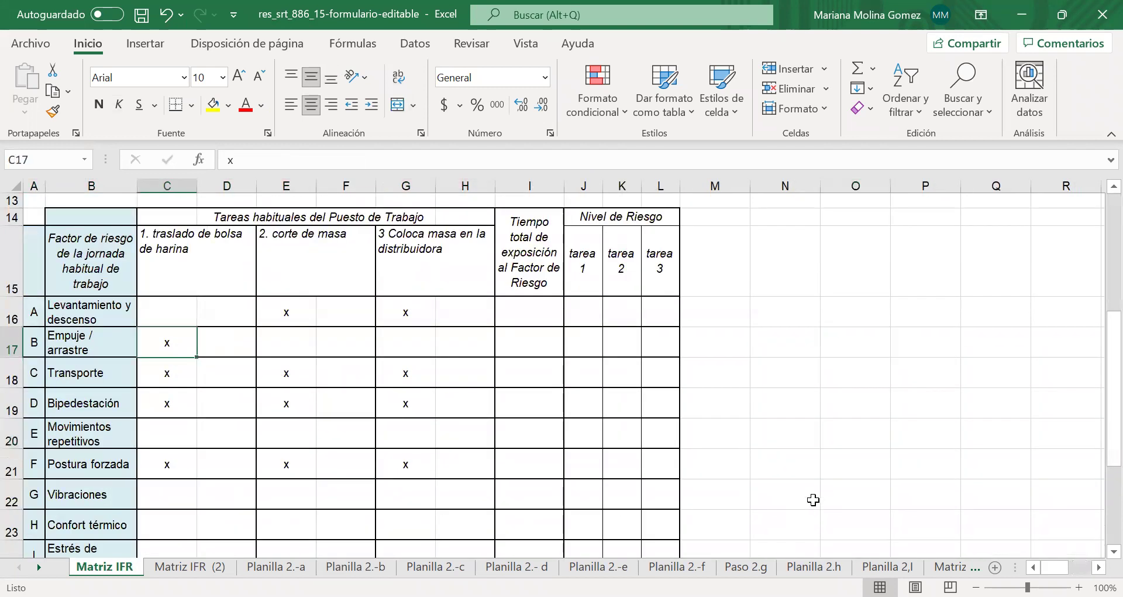
{"action": "key", "text": "Delete"}
{"action": "left_click", "coordinate": [875, 491]}
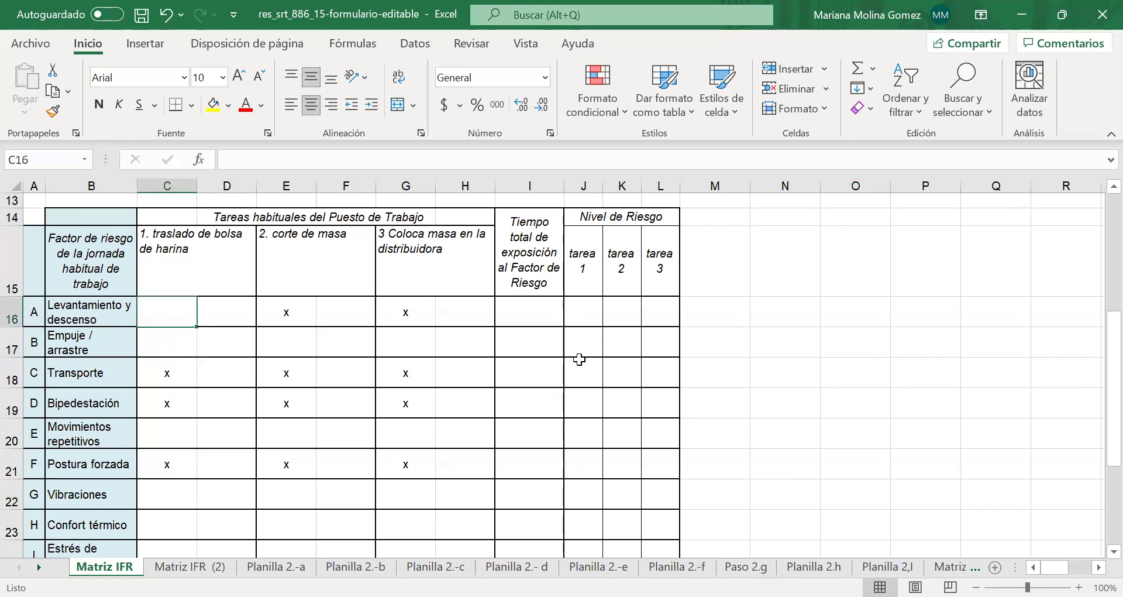
{"action": "type", "text": "x"}
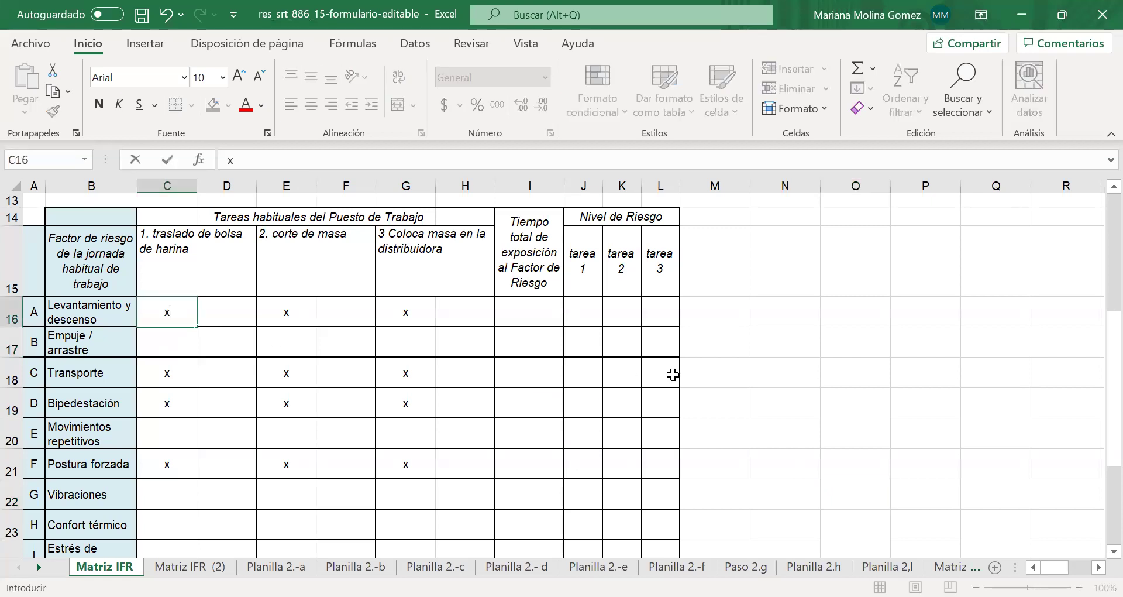
{"action": "left_click", "coordinate": [661, 373]}
{"action": "scroll", "coordinate": [263, 439], "scroll_direction": "down", "scroll_amount": 1}
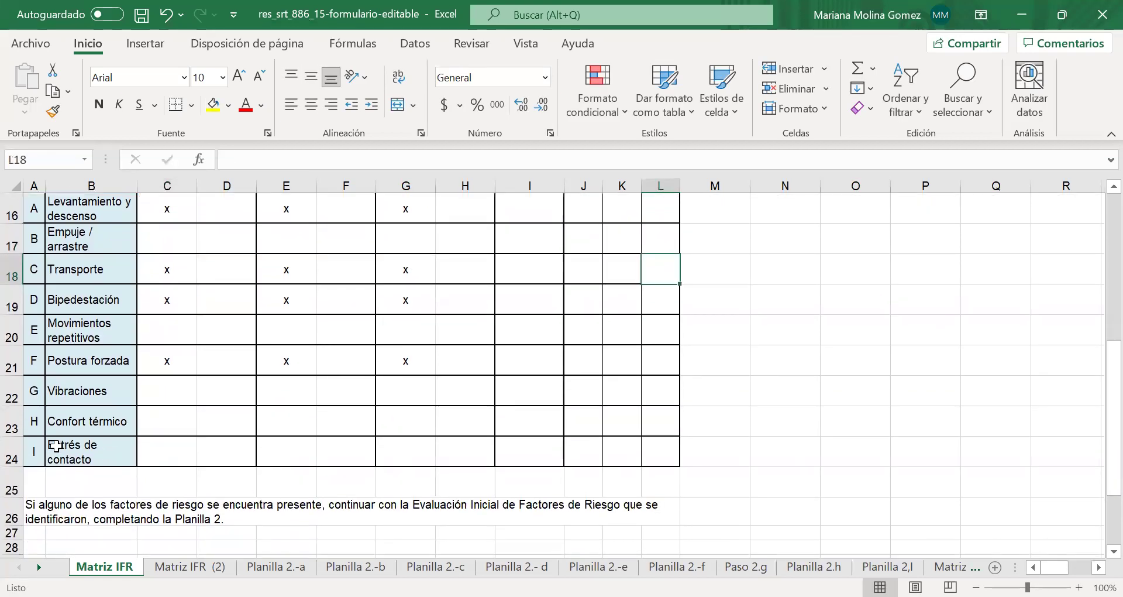
On sheet Matriz IFR (2), mark Empuje / arrastre with an x for task 6, Traslado de carro con bandejas.
{"action": "scroll", "coordinate": [37, 367], "scroll_direction": "up", "scroll_amount": 1}
{"action": "scroll", "coordinate": [36, 367], "scroll_direction": "up", "scroll_amount": 1}
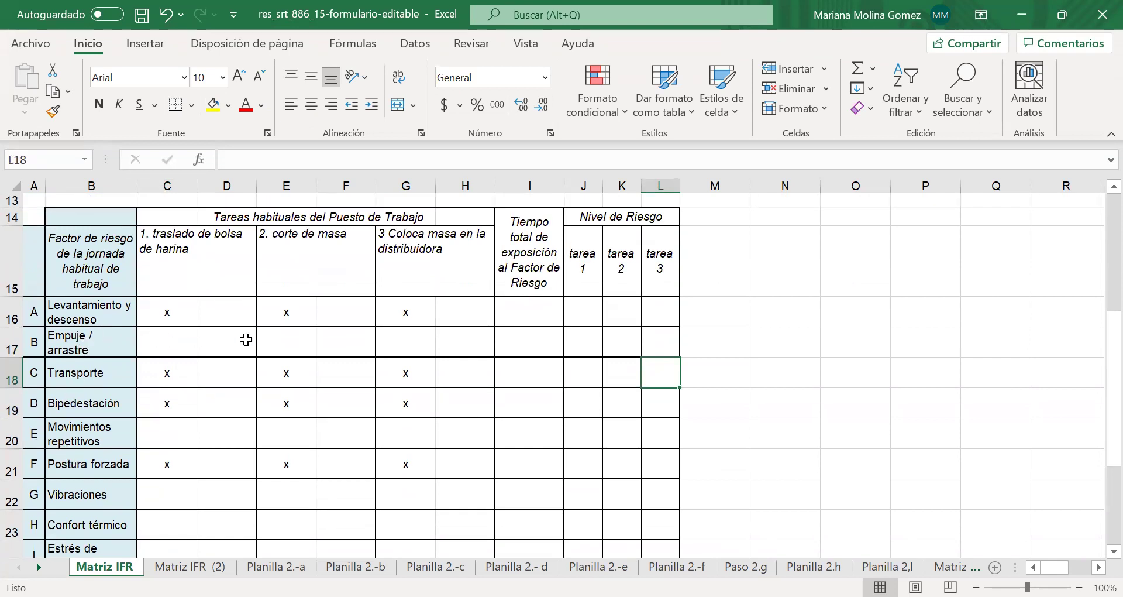
{"action": "left_click", "coordinate": [177, 340]}
{"action": "left_click", "coordinate": [277, 341]}
{"action": "left_click", "coordinate": [402, 342]}
{"action": "left_click", "coordinate": [190, 566]}
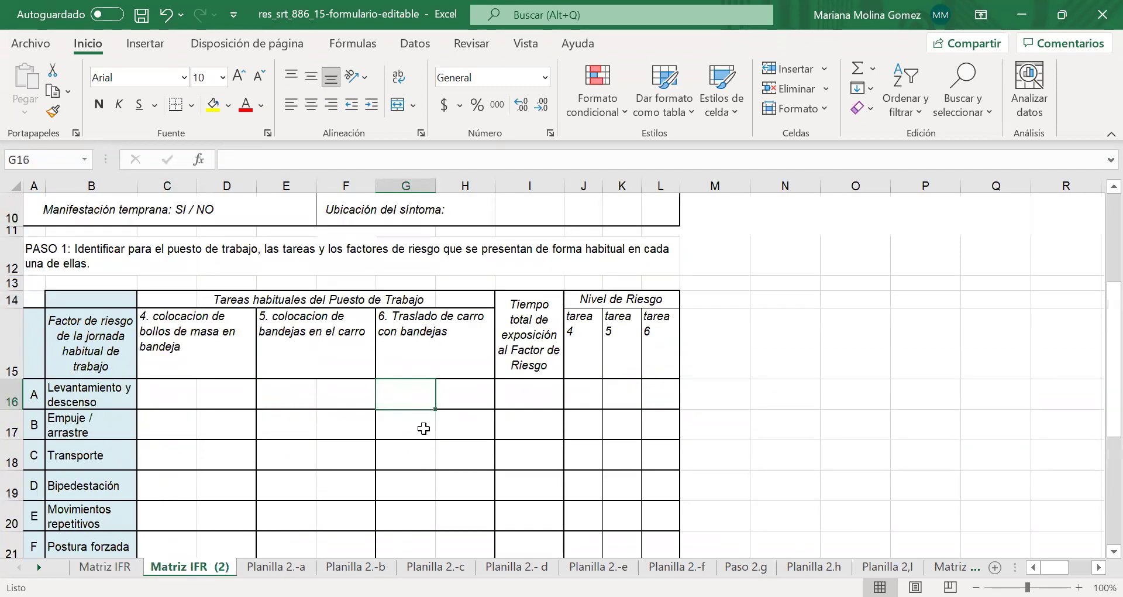
{"action": "key", "text": "Down"}
{"action": "type", "text": "x"}
{"action": "left_click", "coordinate": [843, 436]}
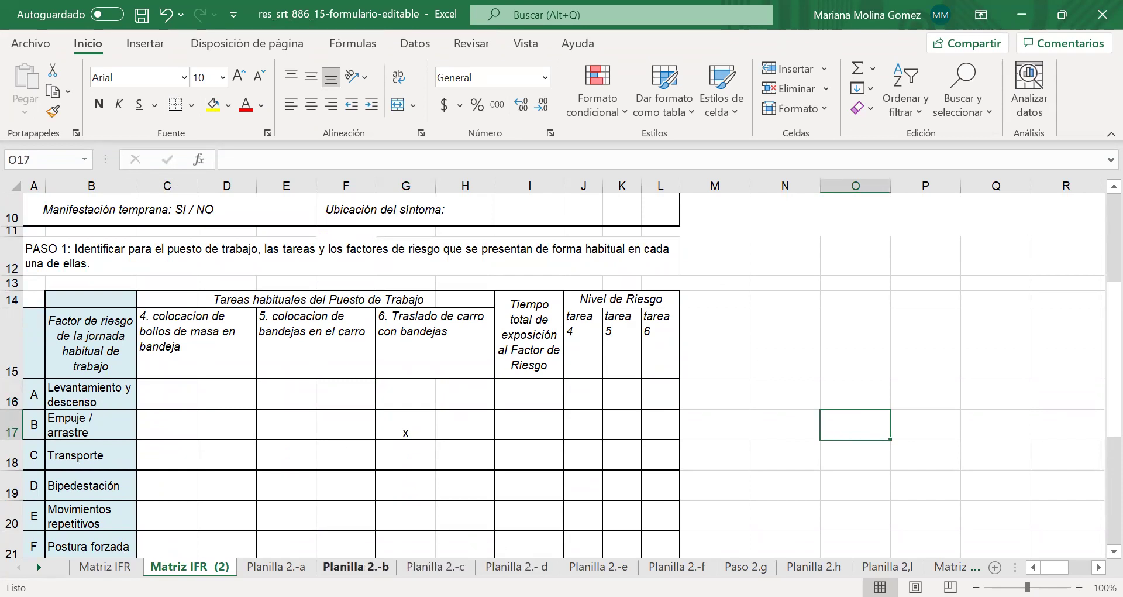
Check the task number on Planilla 2.-b and mark Empuje / arrastre with an x for task 5 in Matriz IFR (2).
{"action": "left_click", "coordinate": [356, 566]}
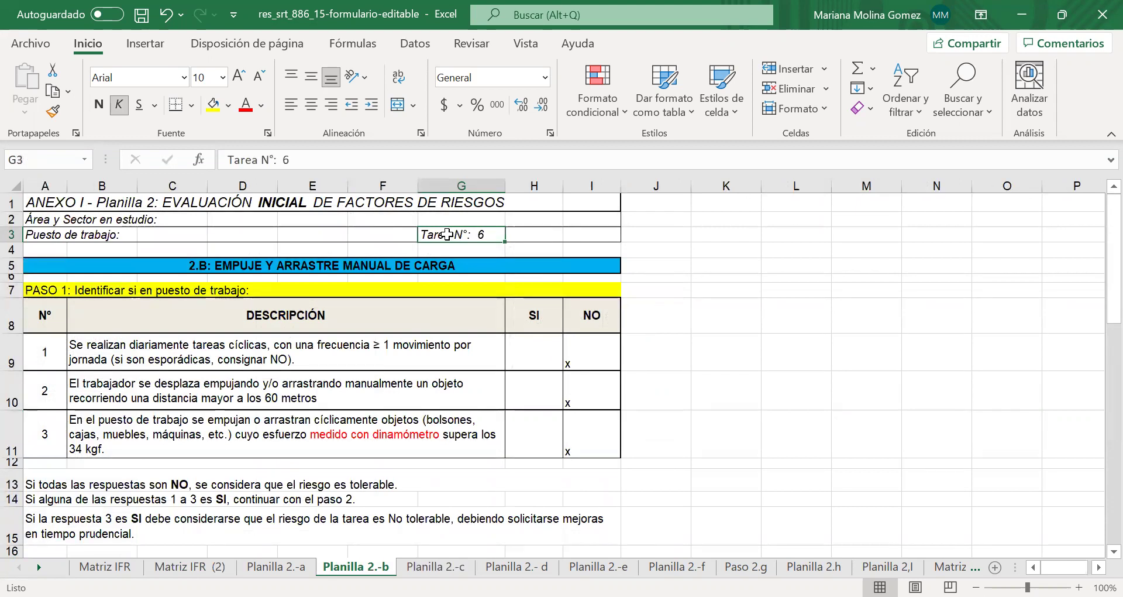
{"action": "left_click", "coordinate": [193, 566]}
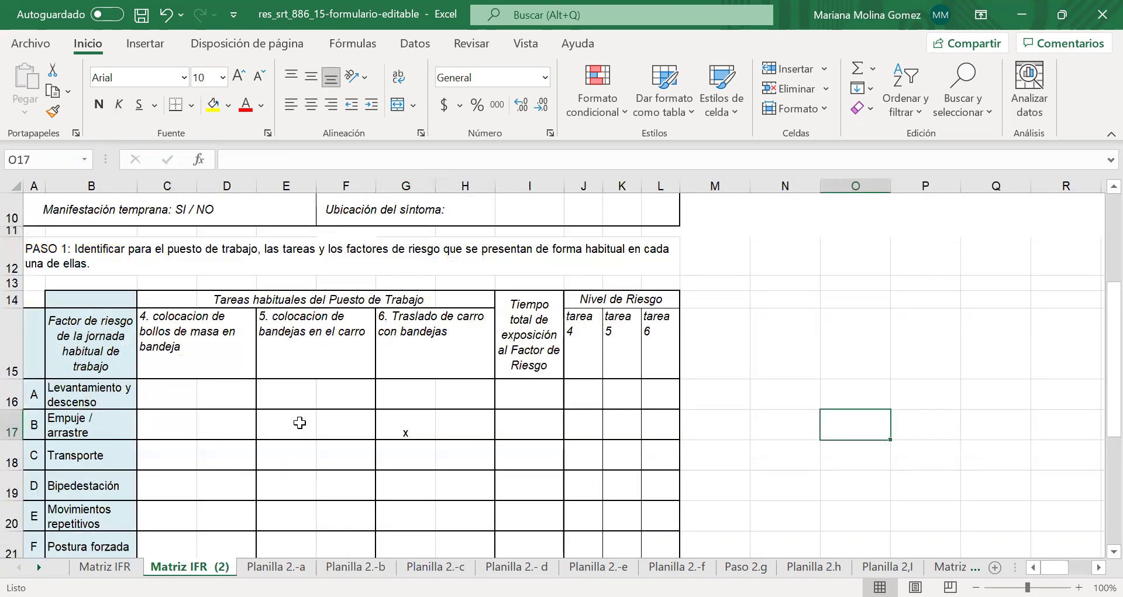
{"action": "left_click", "coordinate": [299, 422]}
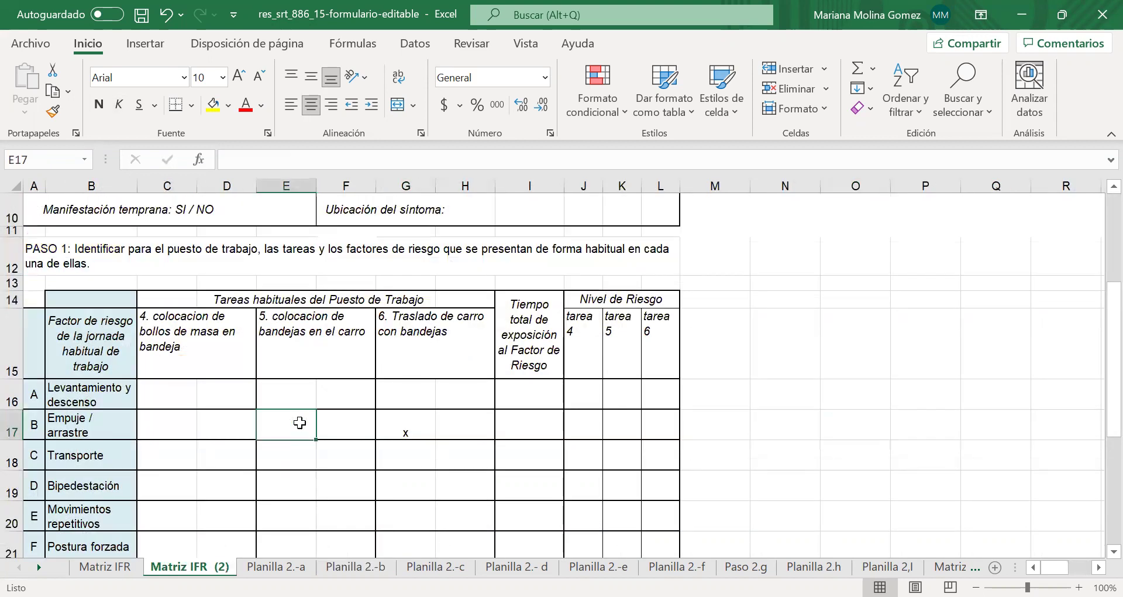
{"action": "type", "text": "x"}
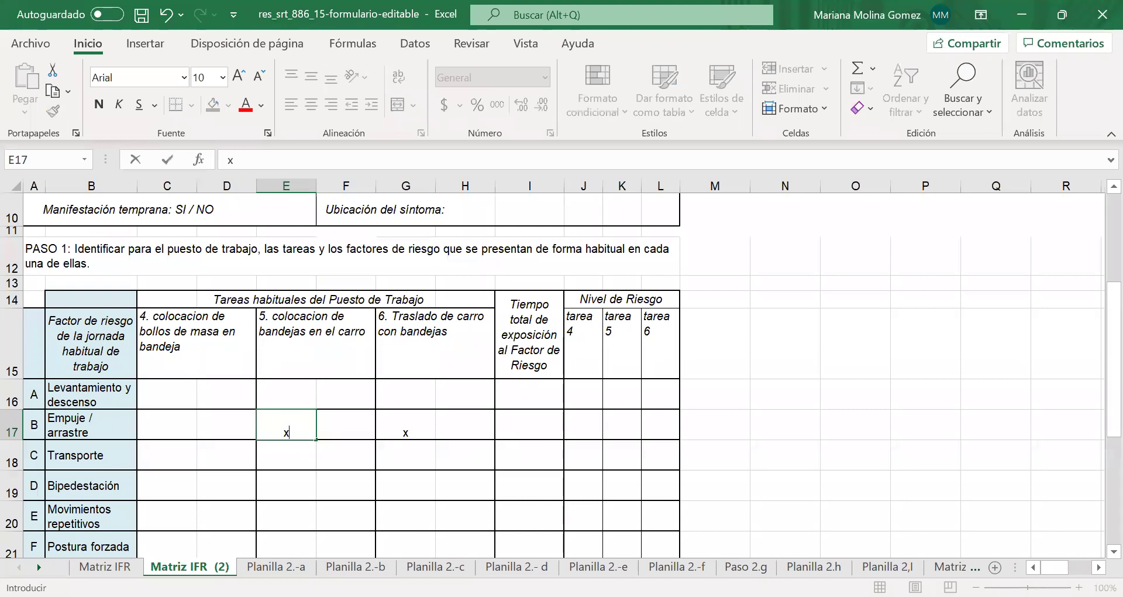
Return to Planilla 2.-b and go over its form title and the Empuje y arrastre manual de carga heading.
{"action": "left_click", "coordinate": [355, 566]}
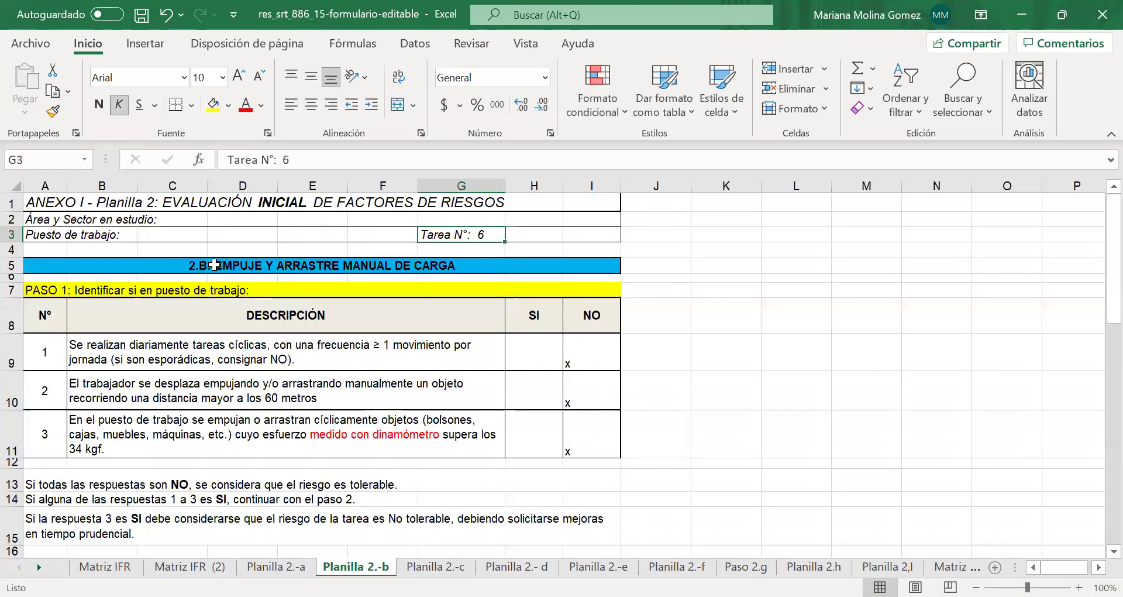
{"action": "left_click", "coordinate": [142, 207]}
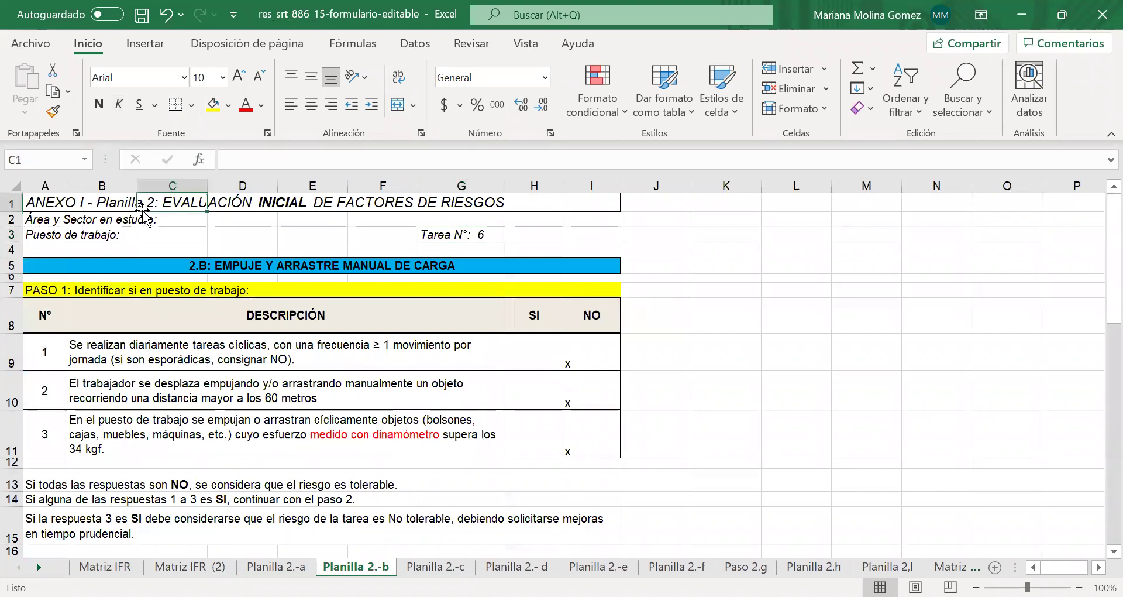
{"action": "left_click", "coordinate": [213, 269]}
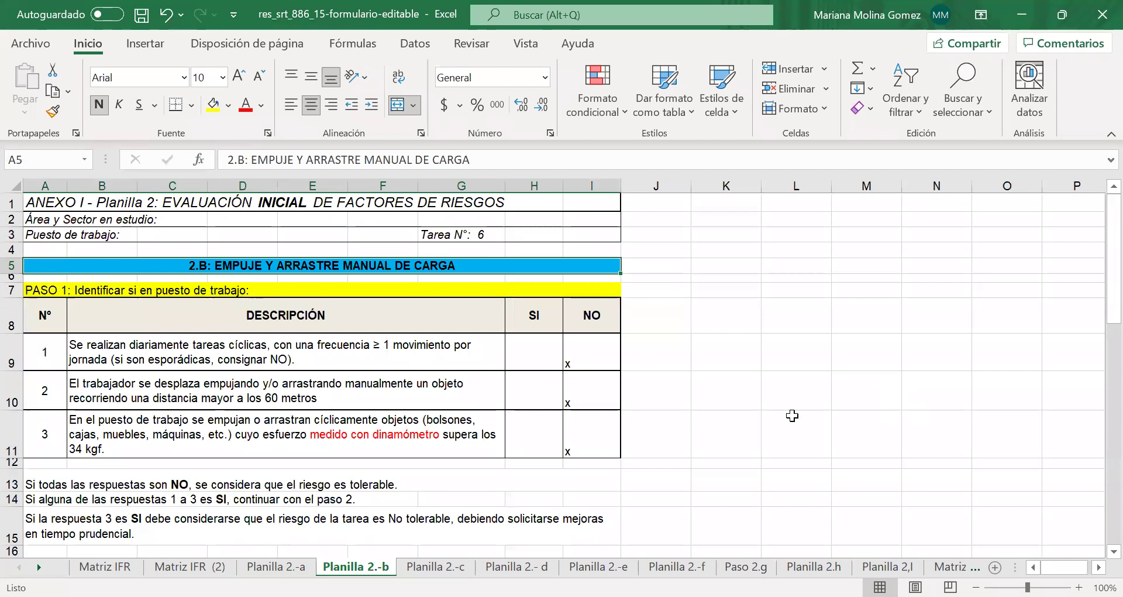
Go over the manual load transport heading and the area, job and task number fields of Planilla 2.-c, and return to Matriz IFR.
{"action": "key", "text": "ctrl+Page_Down"}
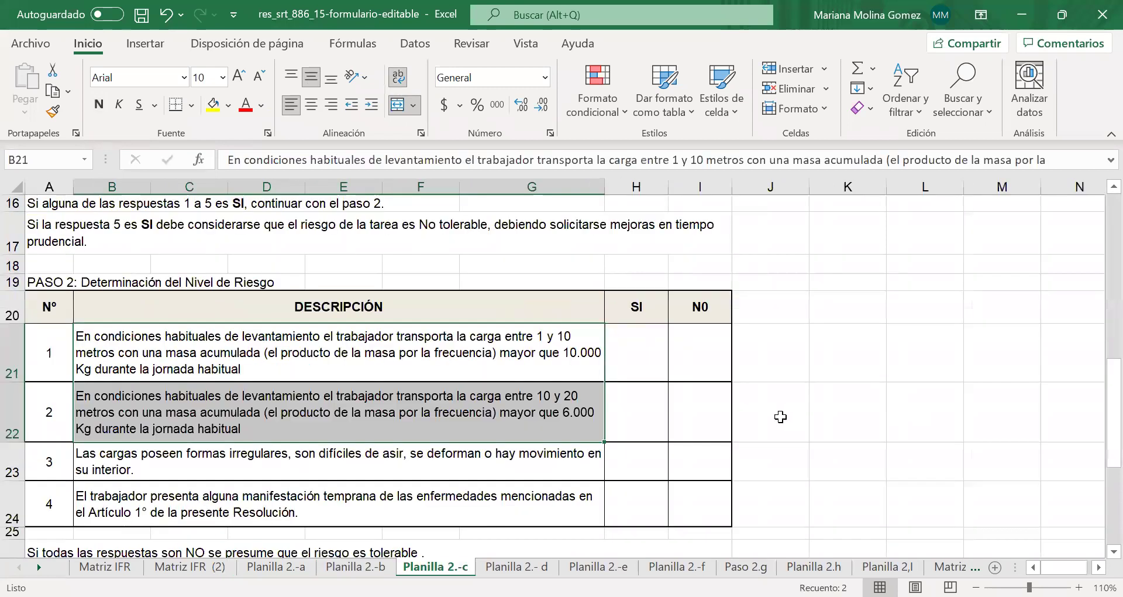
{"action": "scroll", "coordinate": [237, 337], "scroll_direction": "up", "scroll_amount": 5}
{"action": "left_click", "coordinate": [195, 282]}
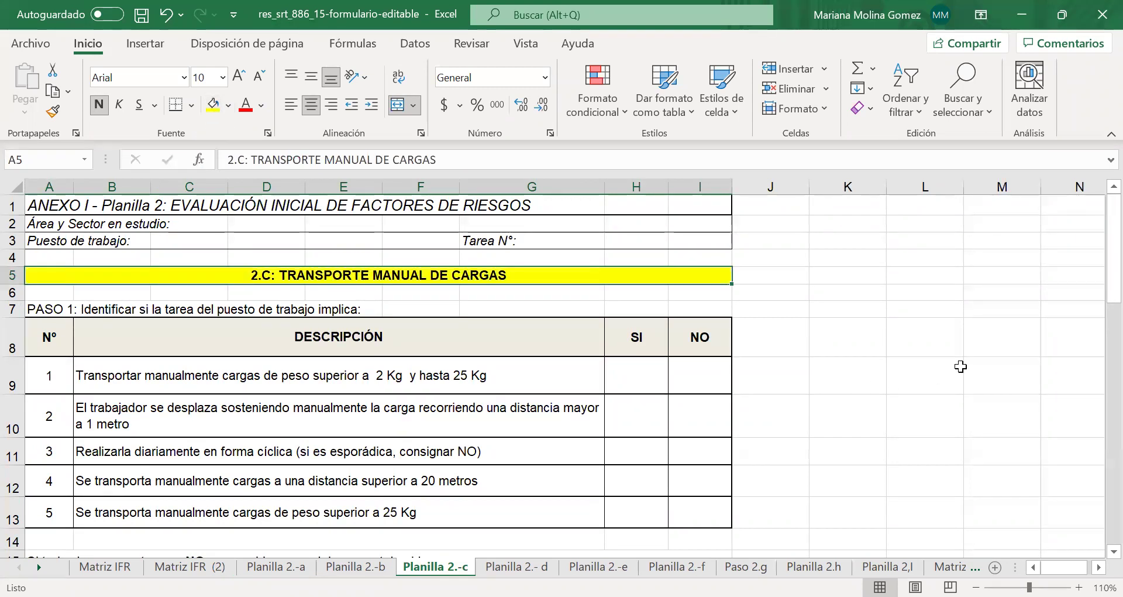
{"action": "left_click", "coordinate": [99, 237]}
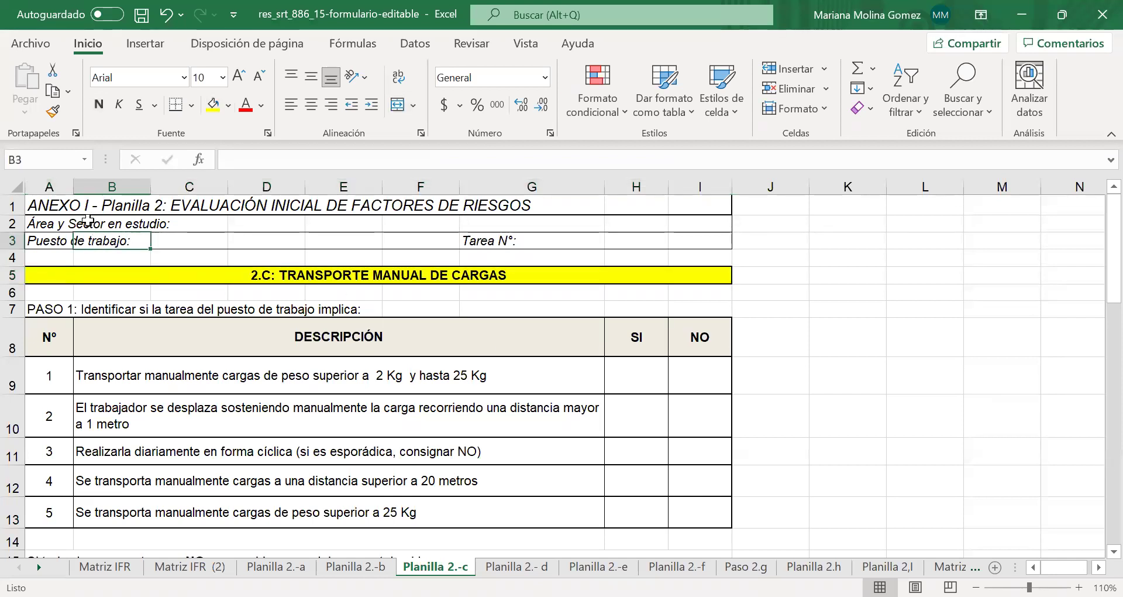
{"action": "left_click", "coordinate": [53, 225]}
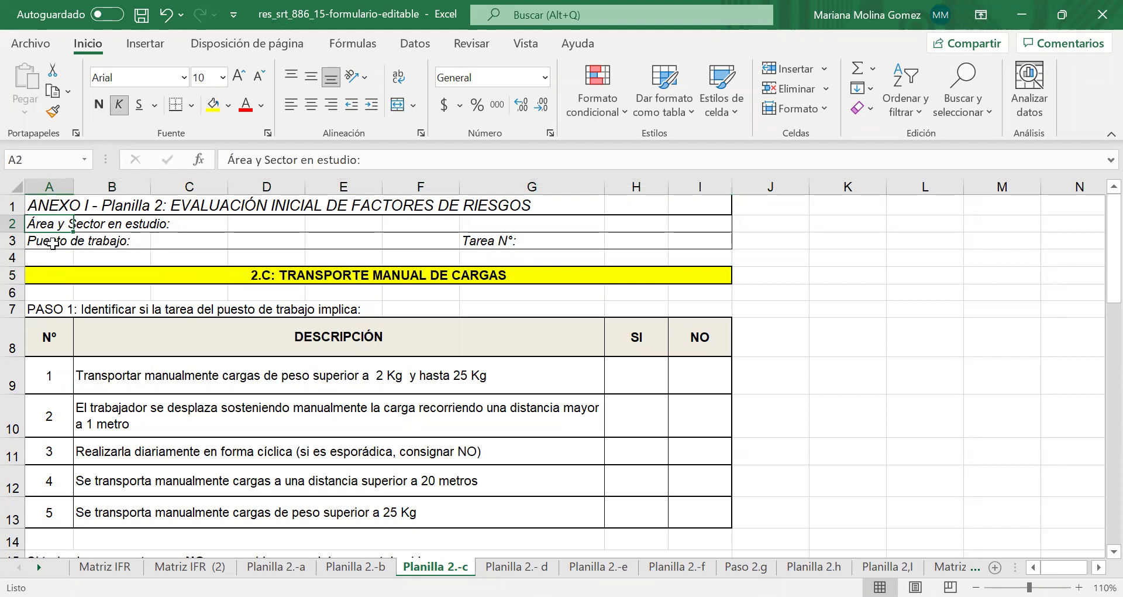
{"action": "left_click", "coordinate": [53, 243]}
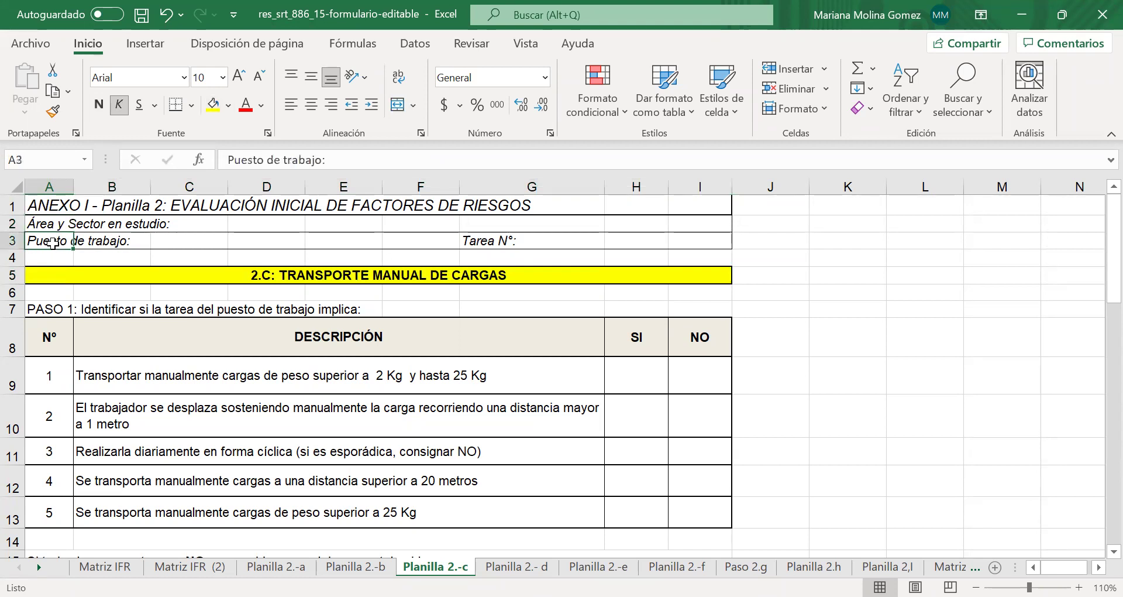
{"action": "left_click", "coordinate": [520, 241]}
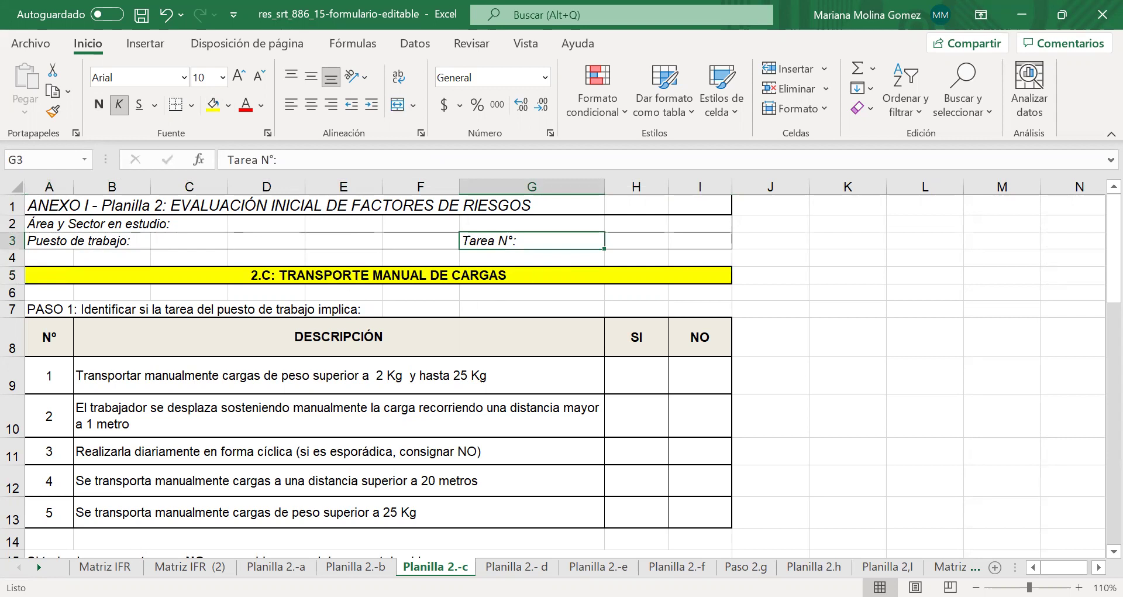
{"action": "left_click", "coordinate": [119, 566]}
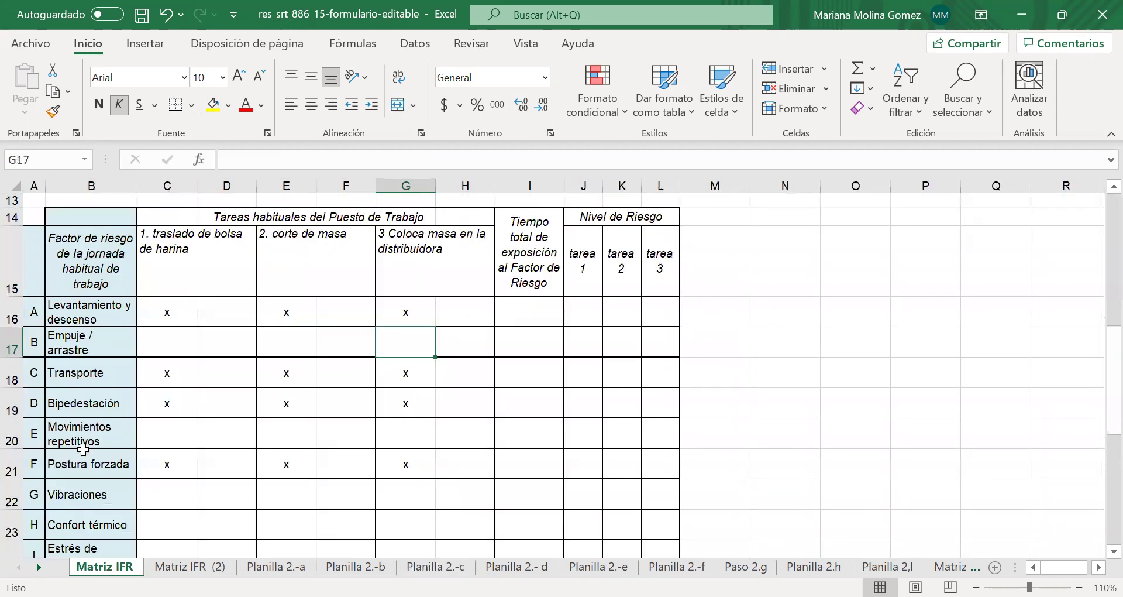
Review the Transporte marks for tasks 1 to 3 on Matriz IFR and check the same row on Matriz IFR (2).
{"action": "left_click", "coordinate": [66, 378]}
{"action": "left_click", "coordinate": [165, 375]}
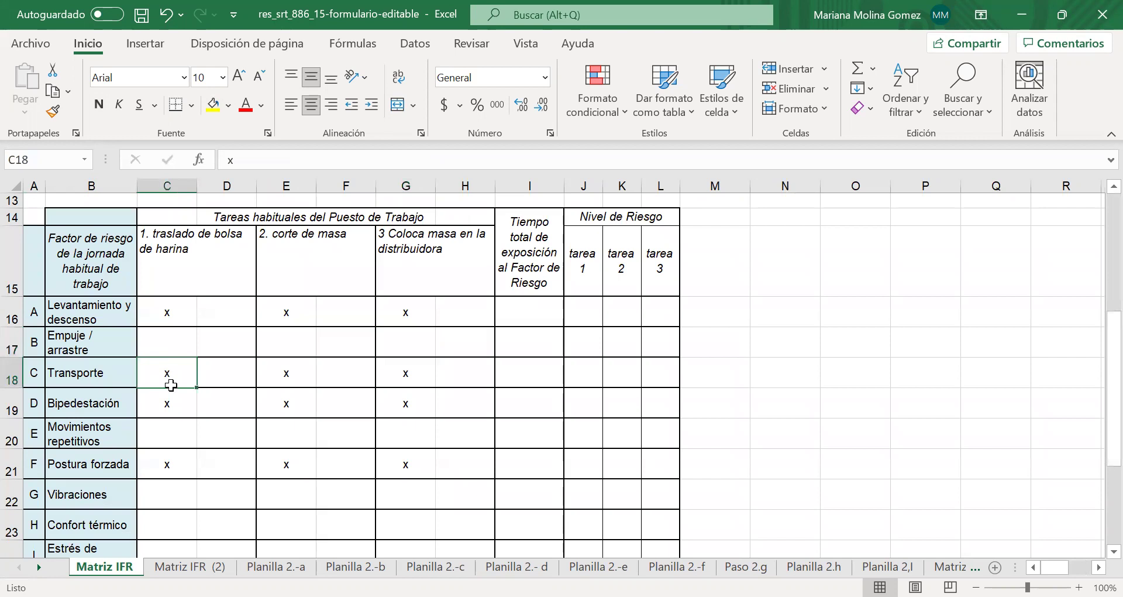
{"action": "left_click", "coordinate": [300, 377]}
{"action": "left_click", "coordinate": [403, 375]}
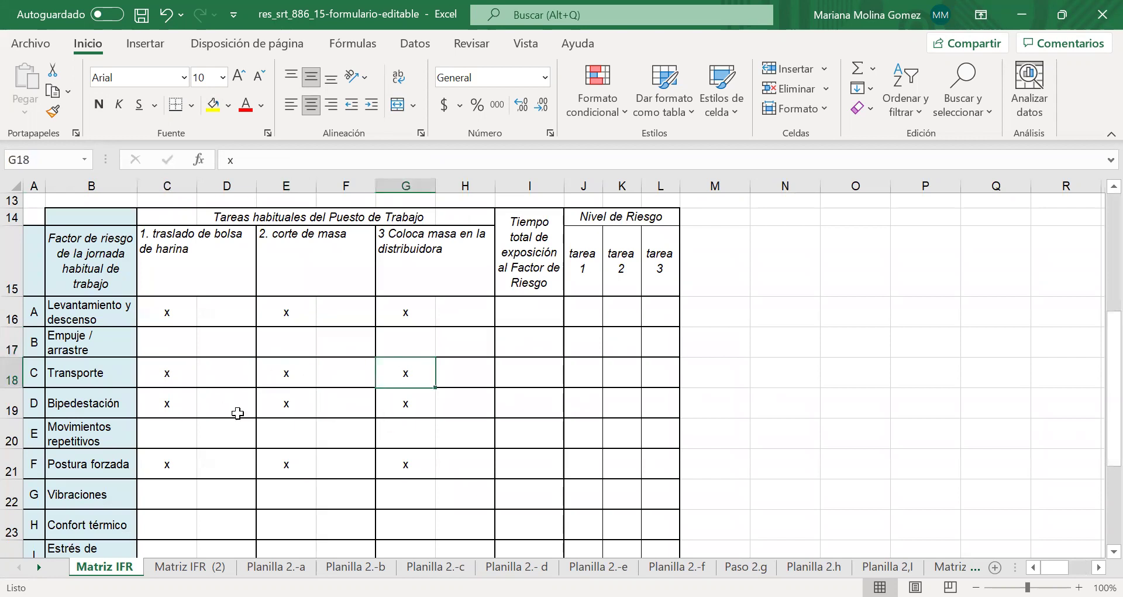
{"action": "left_click", "coordinate": [190, 566]}
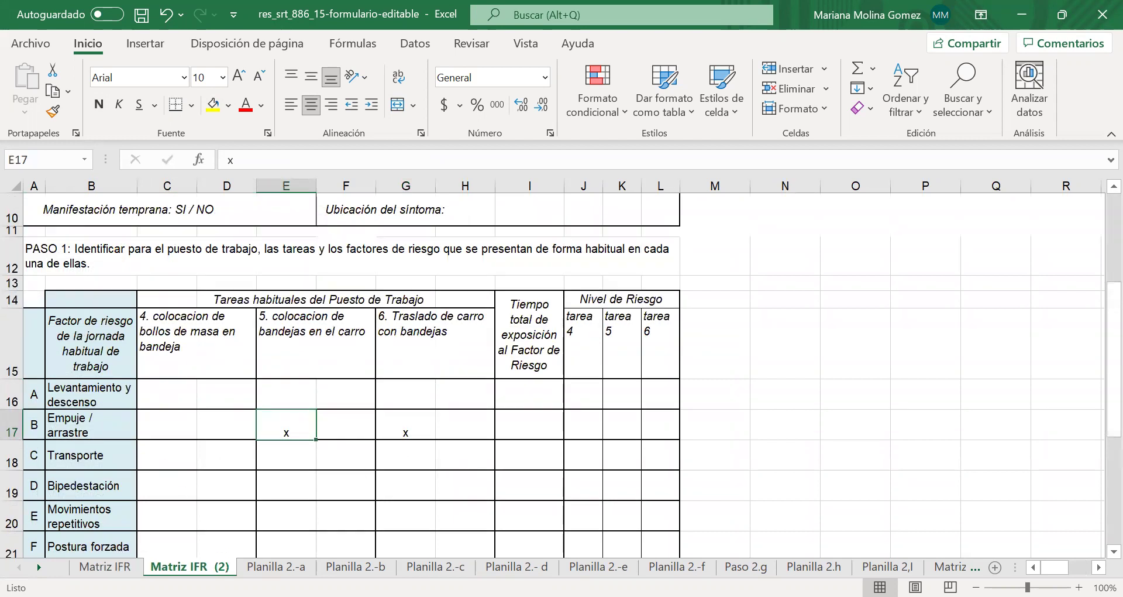
{"action": "key", "text": "ctrl+Page_Up"}
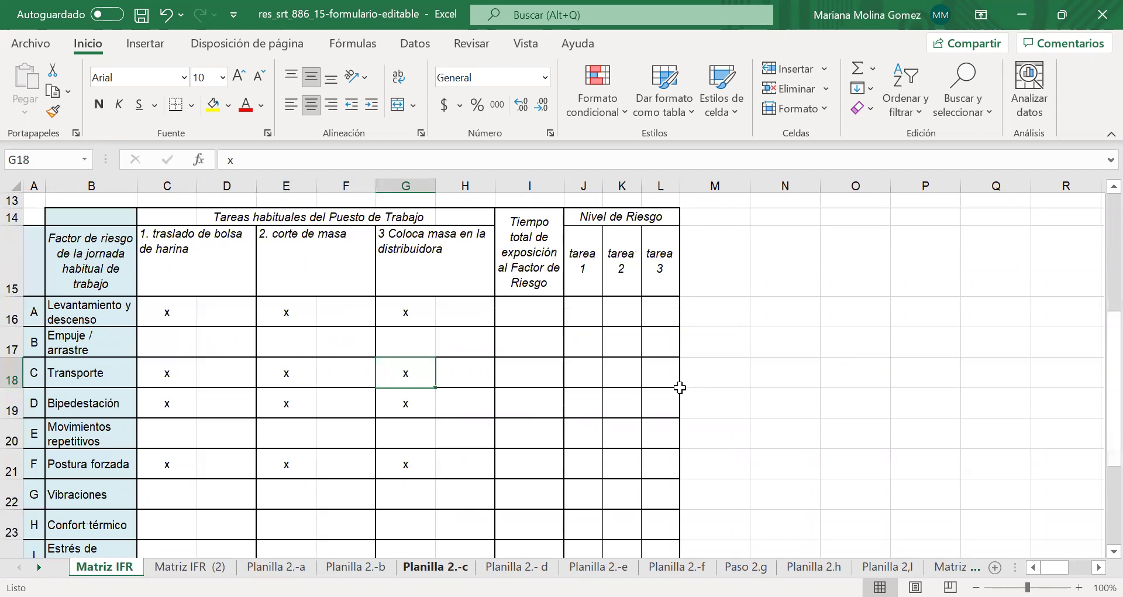
On Planilla 2.-c, highlight the PASO 1 heading row across the form in yellow.
{"action": "key", "text": "ctrl+Page_Down"}
{"action": "key", "text": "ctrl+Page_Down"}
{"action": "key", "text": "ctrl+Page_Down"}
{"action": "key", "text": "ctrl+Page_Down"}
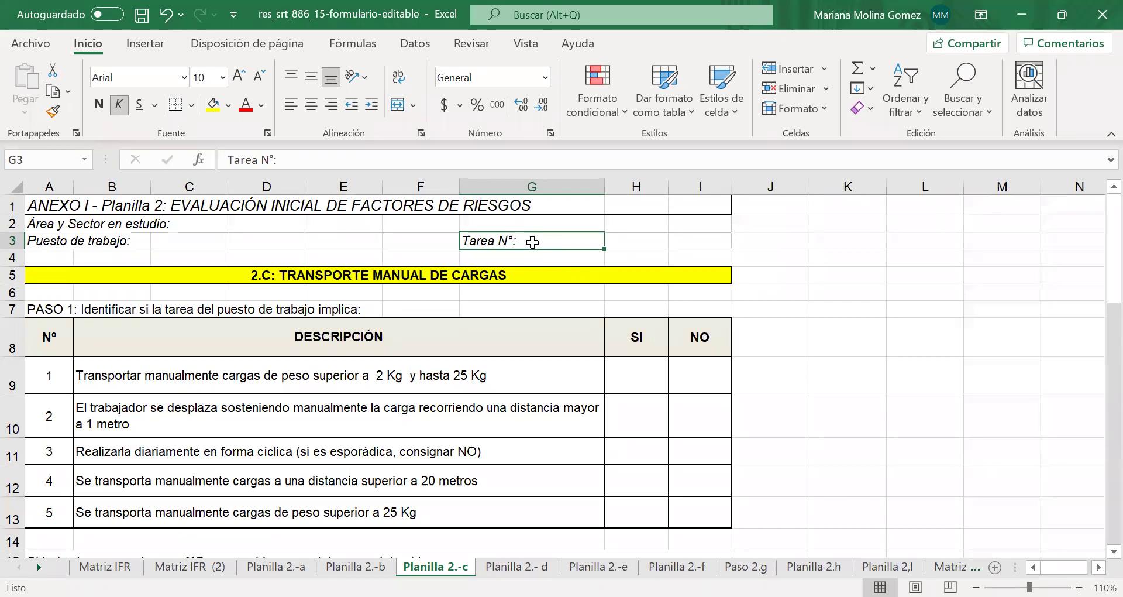
{"action": "left_click", "coordinate": [71, 308]}
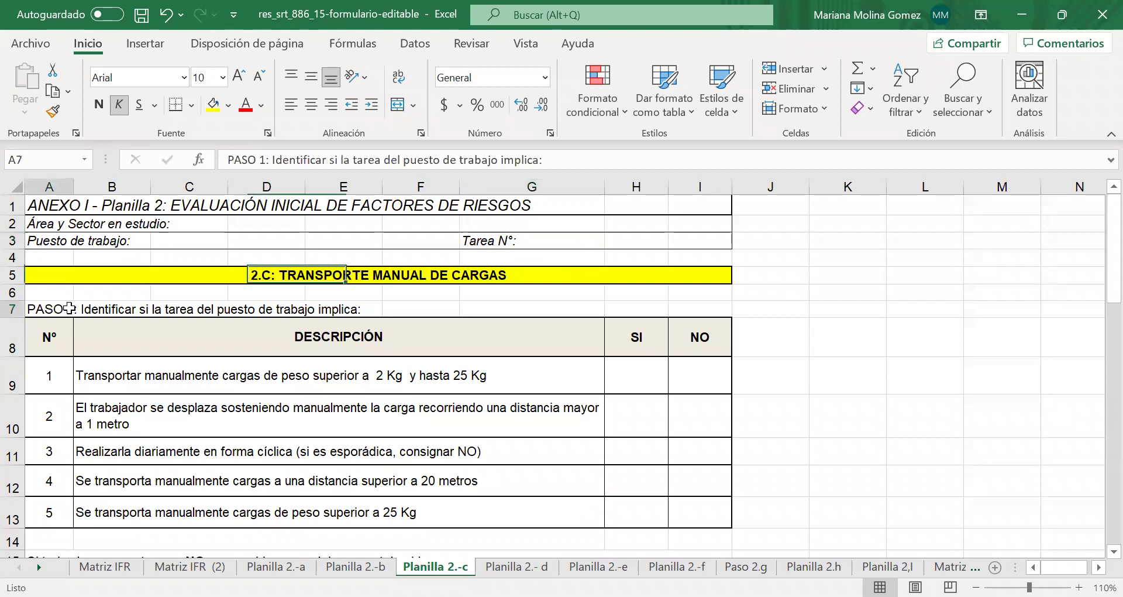
{"action": "left_click_drag", "start_coordinate": [582, 313], "coordinate": [675, 310]}
{"action": "left_click", "coordinate": [213, 106]}
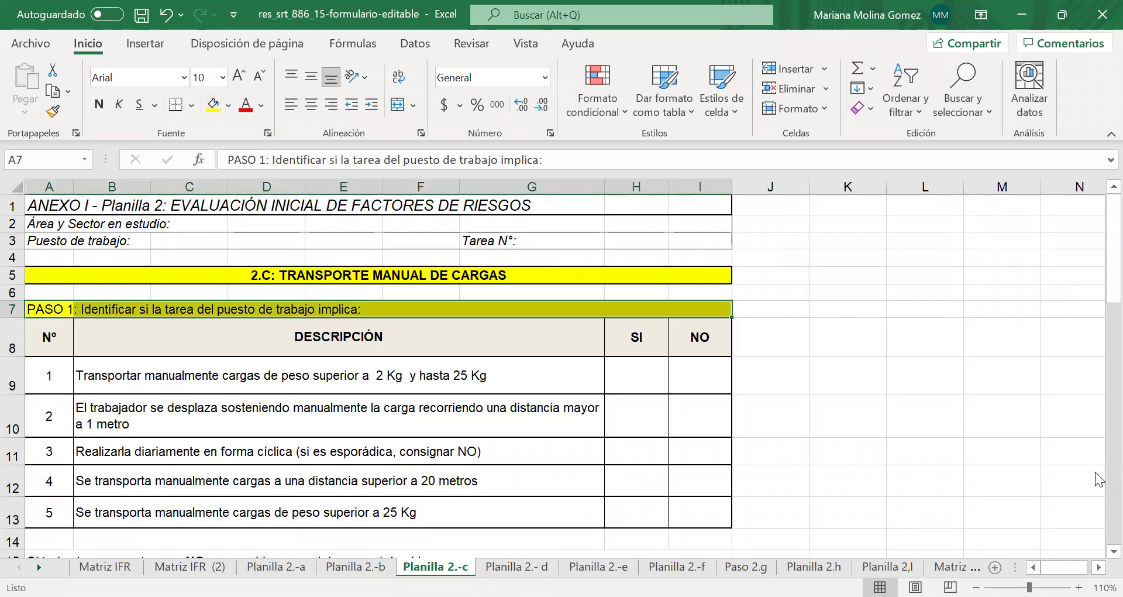
{"action": "left_click", "coordinate": [817, 402]}
Go over question 1, manual transport of loads from 2 Kg to 25 Kg, and its SI and NO answer cells.
{"action": "left_click", "coordinate": [40, 364]}
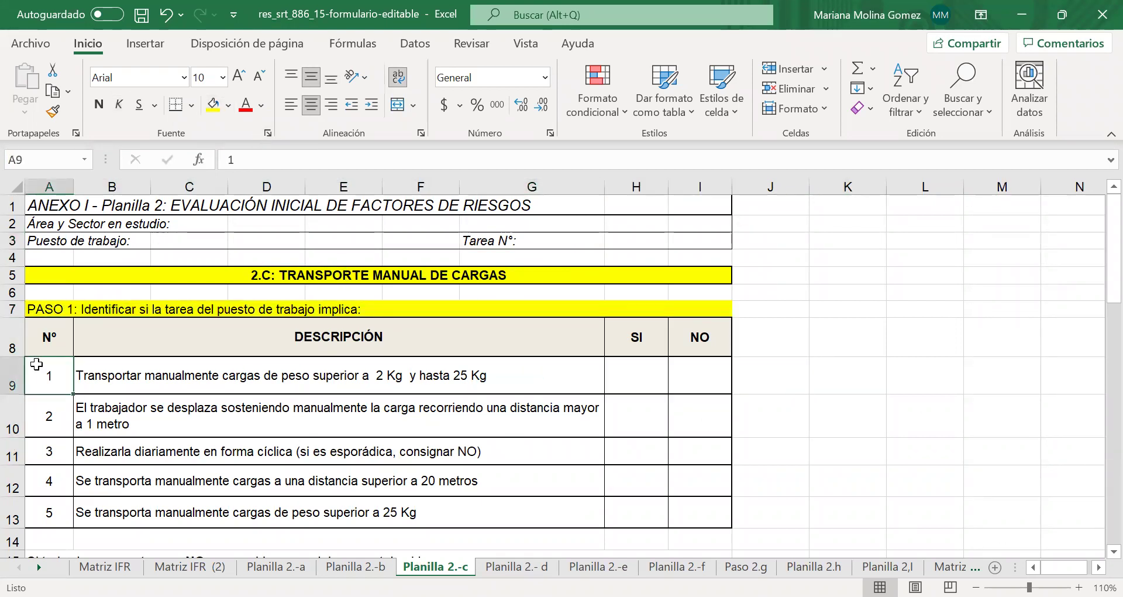
{"action": "left_click", "coordinate": [95, 381]}
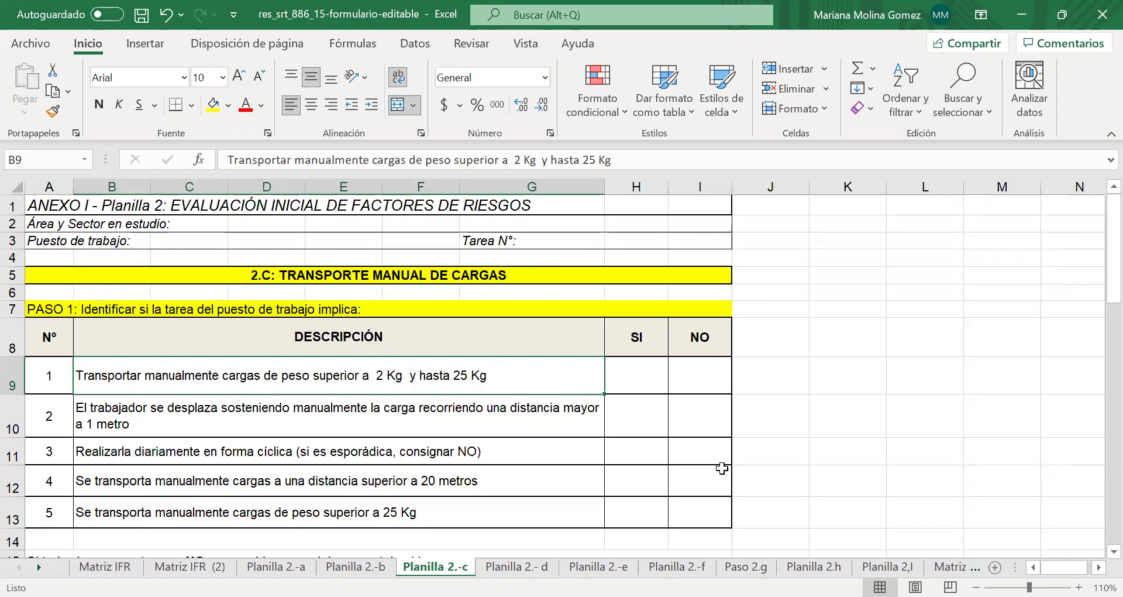
{"action": "left_click", "coordinate": [695, 381]}
{"action": "left_click", "coordinate": [651, 382]}
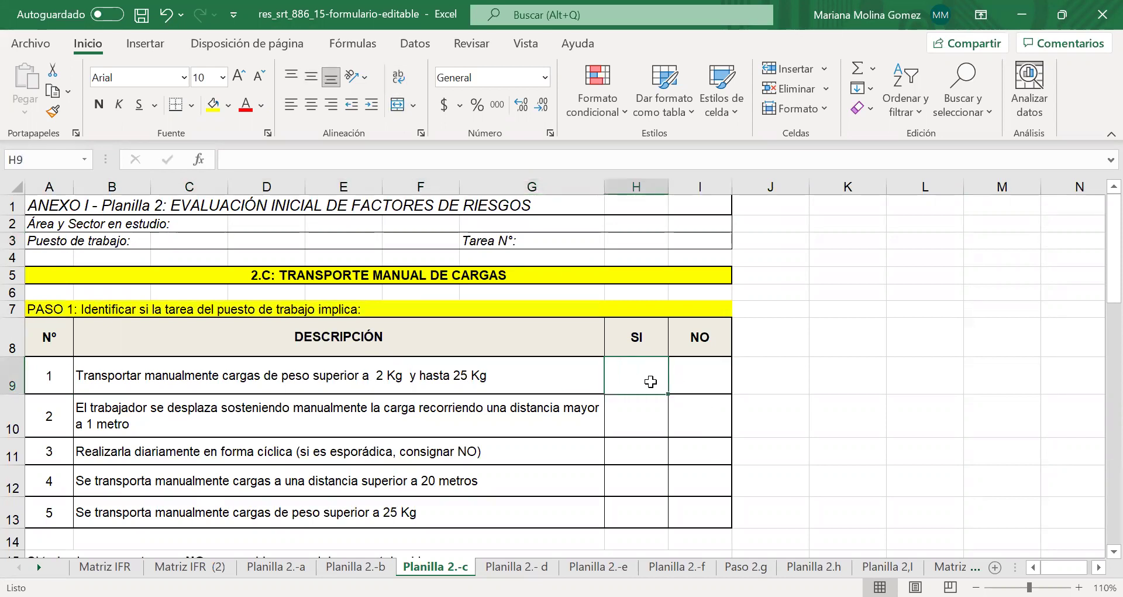
{"action": "left_click", "coordinate": [506, 381]}
{"action": "left_click", "coordinate": [644, 369]}
{"action": "left_click", "coordinate": [688, 374]}
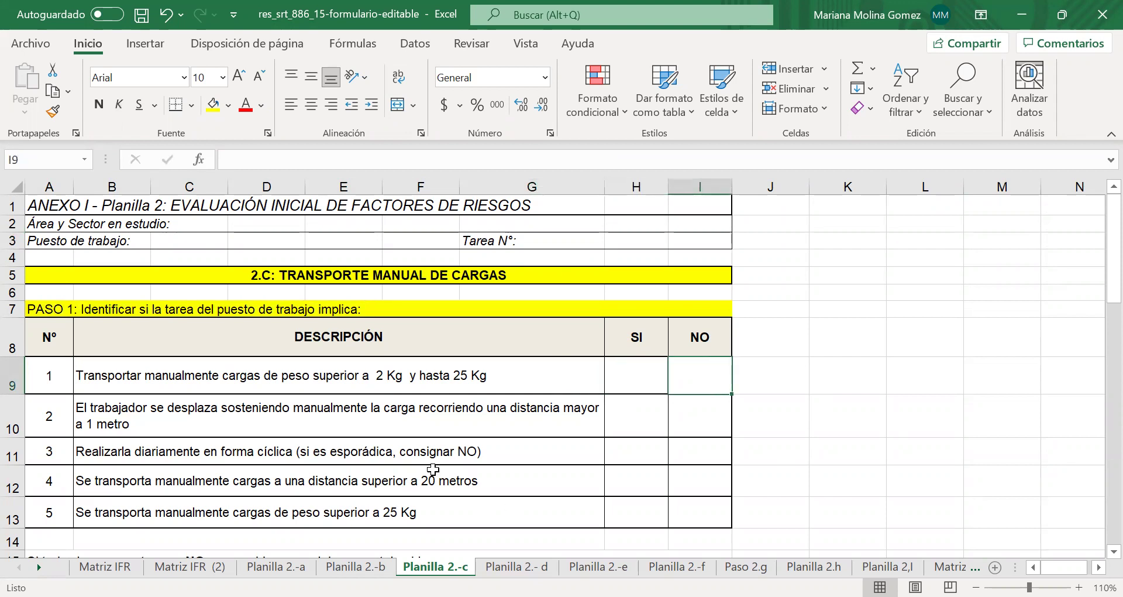
Go over question 2 on carrying loads over 1 metre and question 3 on daily cyclic work, with their answer cells.
{"action": "left_click", "coordinate": [326, 430]}
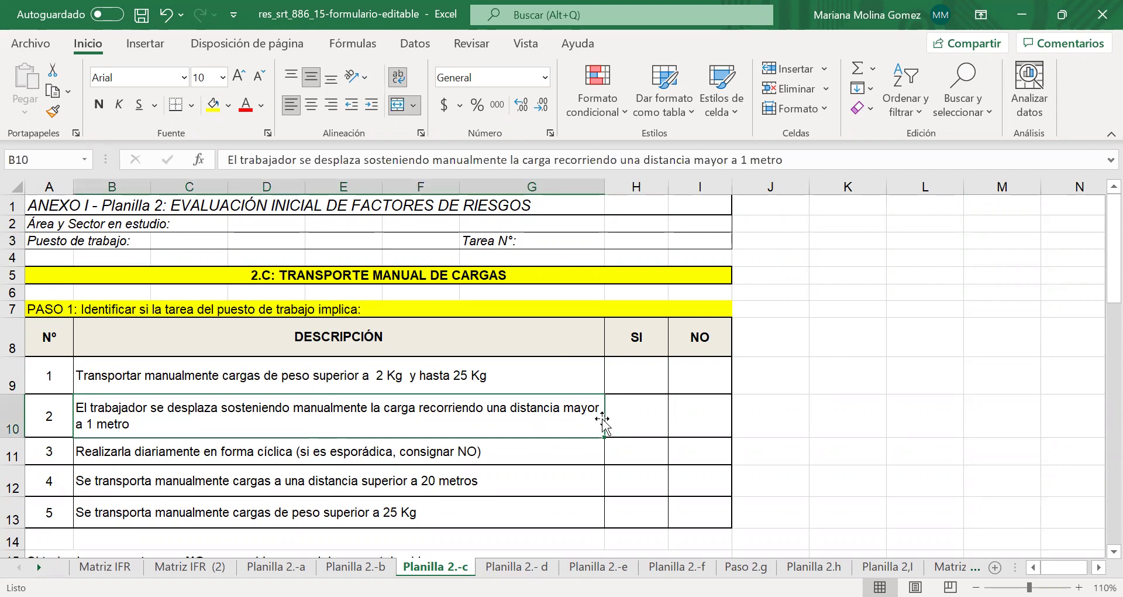
{"action": "left_click", "coordinate": [701, 418]}
{"action": "left_click", "coordinate": [653, 418]}
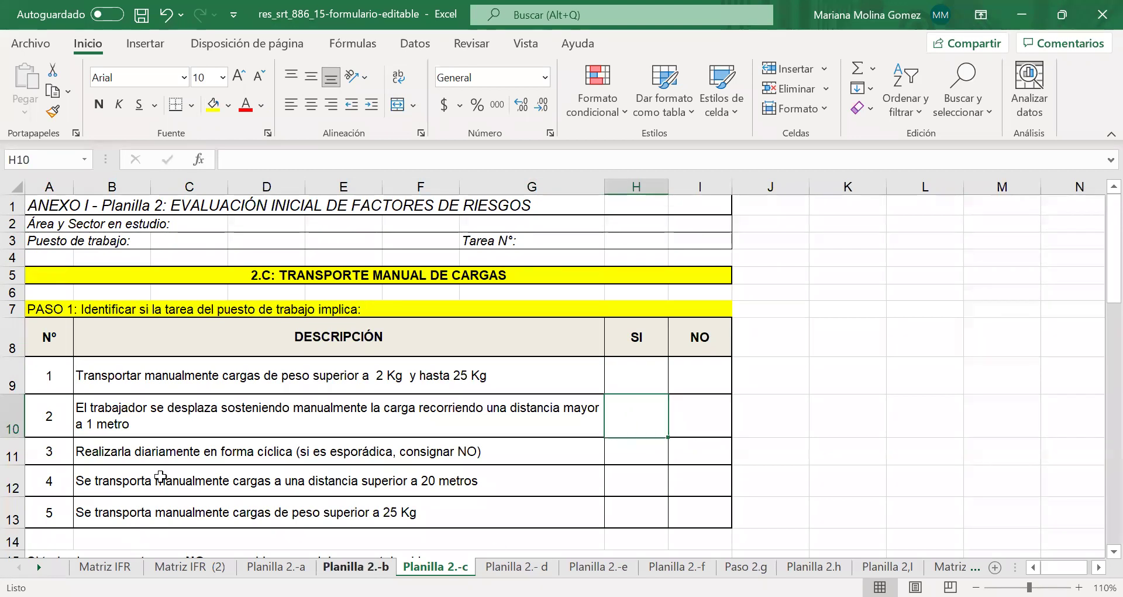
{"action": "left_click", "coordinate": [175, 450]}
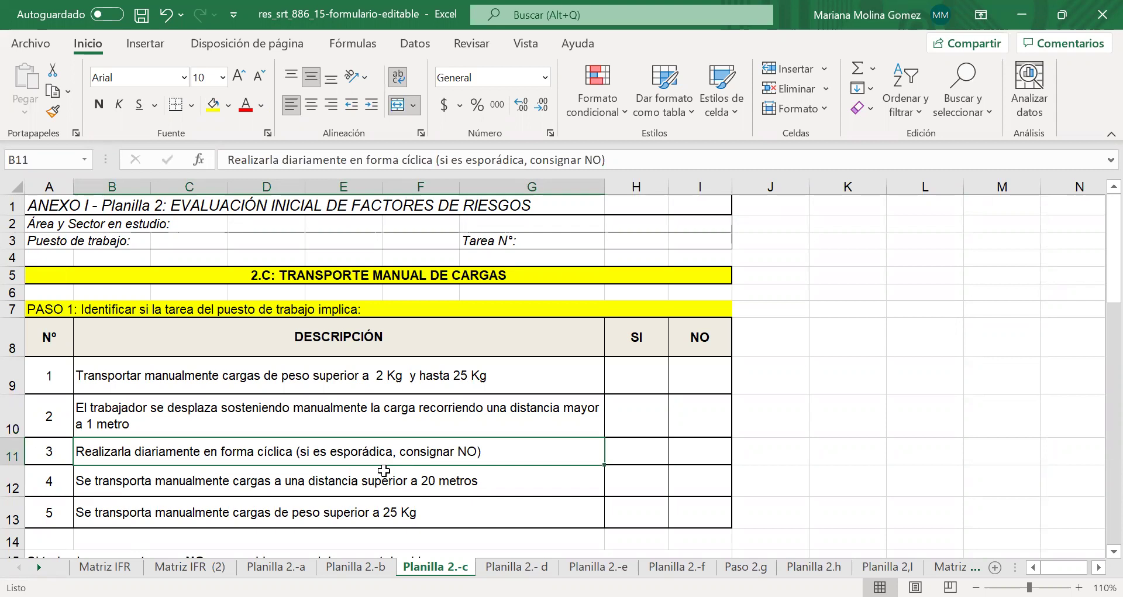
{"action": "left_click", "coordinate": [674, 450]}
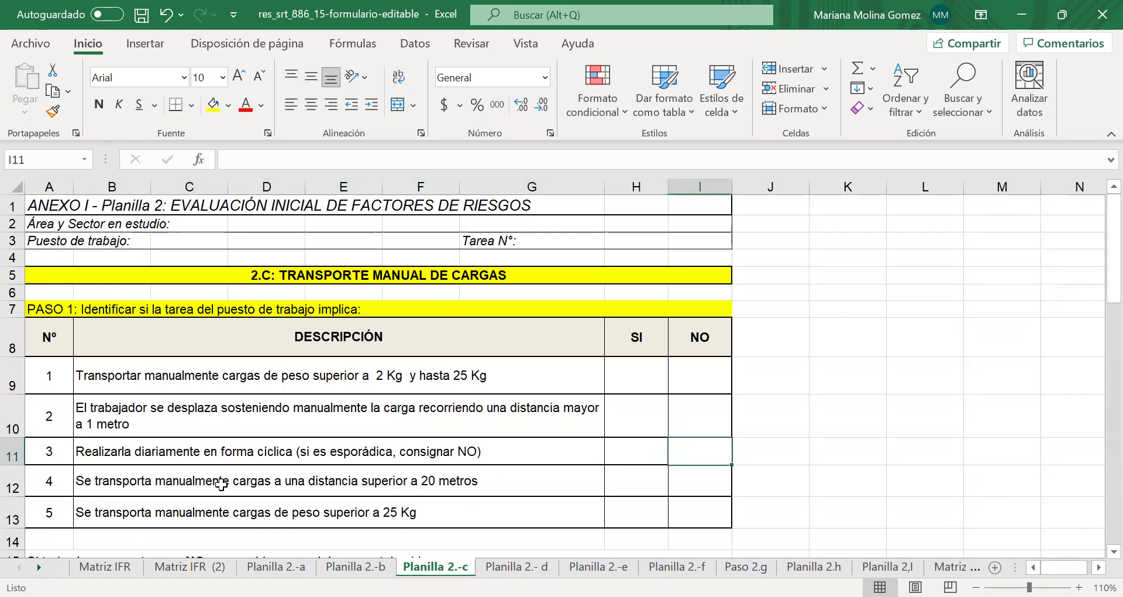
Go over questions 4 and 5 with their NO cells, and the rule for all answers being NO.
{"action": "left_click", "coordinate": [194, 482]}
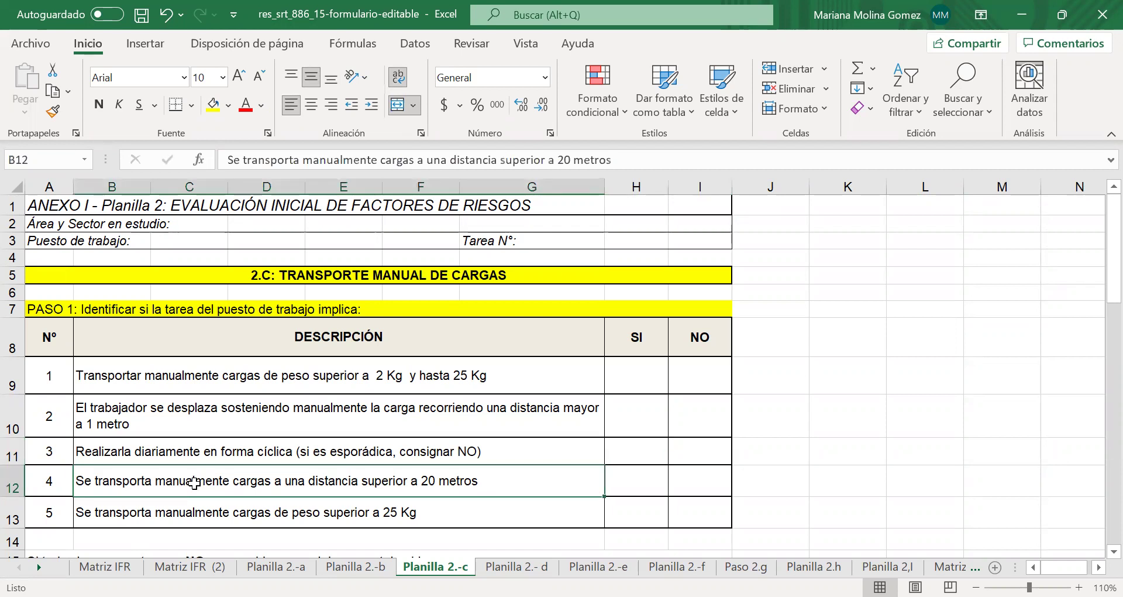
{"action": "left_click", "coordinate": [698, 489]}
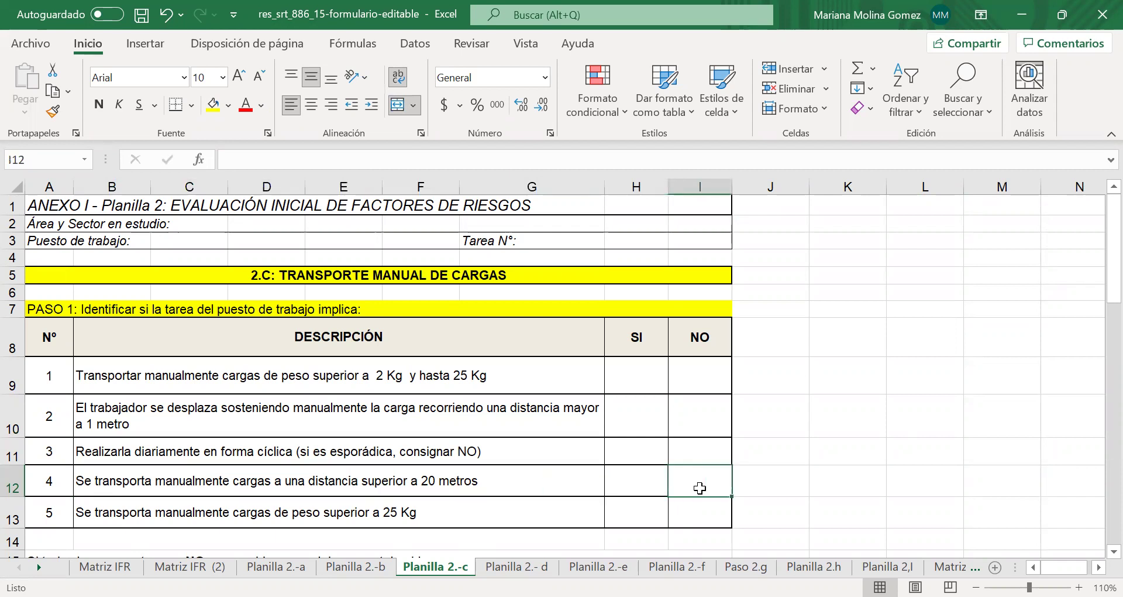
{"action": "left_click", "coordinate": [396, 511]}
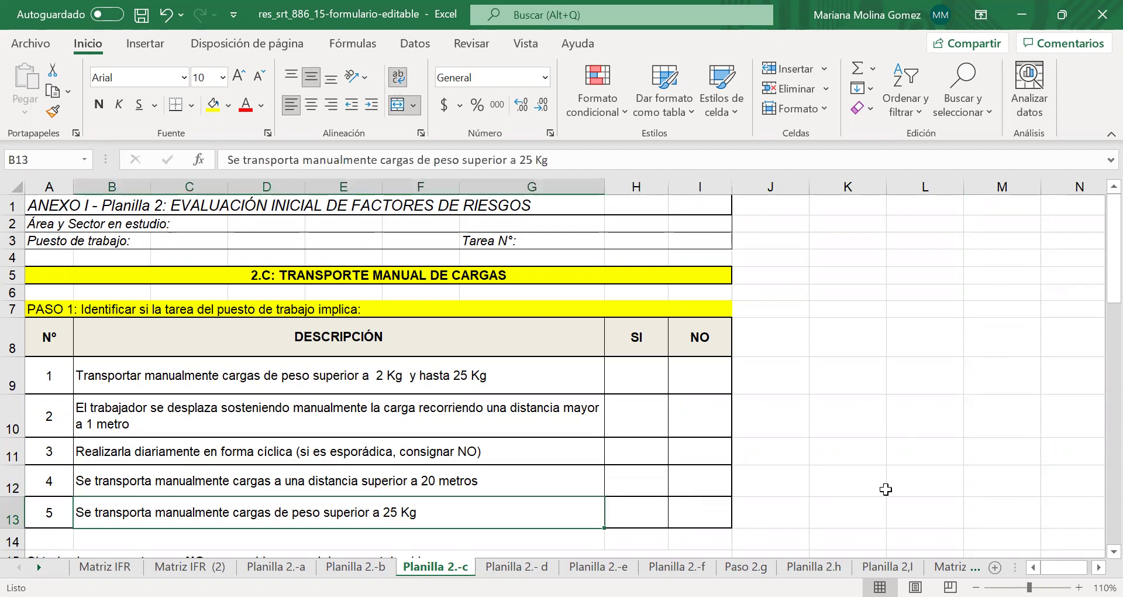
{"action": "left_click", "coordinate": [694, 503]}
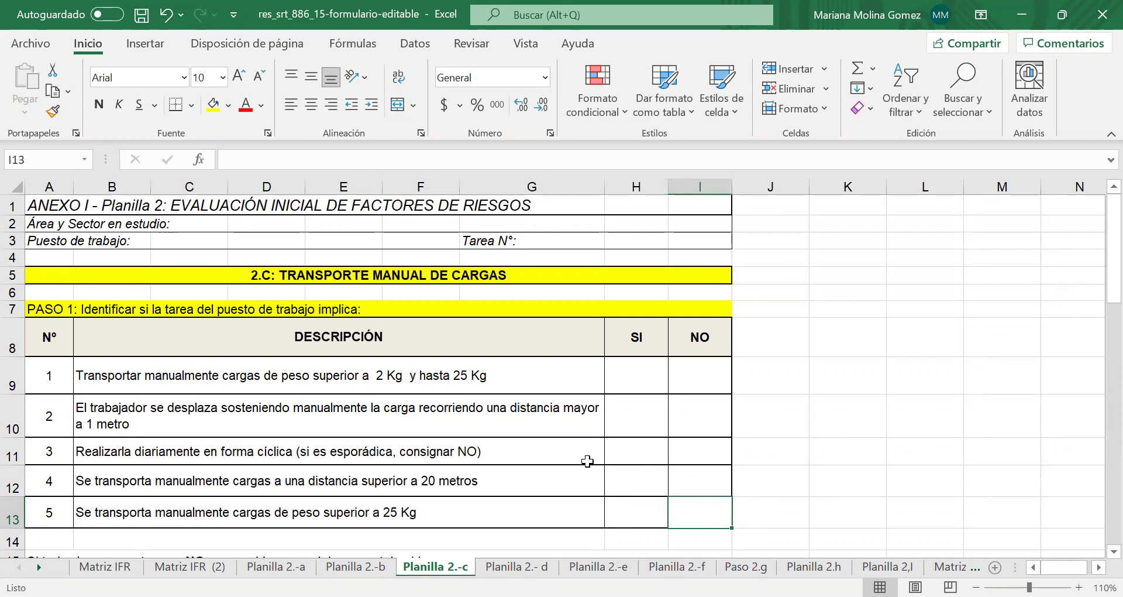
{"action": "scroll", "coordinate": [587, 461], "scroll_direction": "down", "scroll_amount": 1}
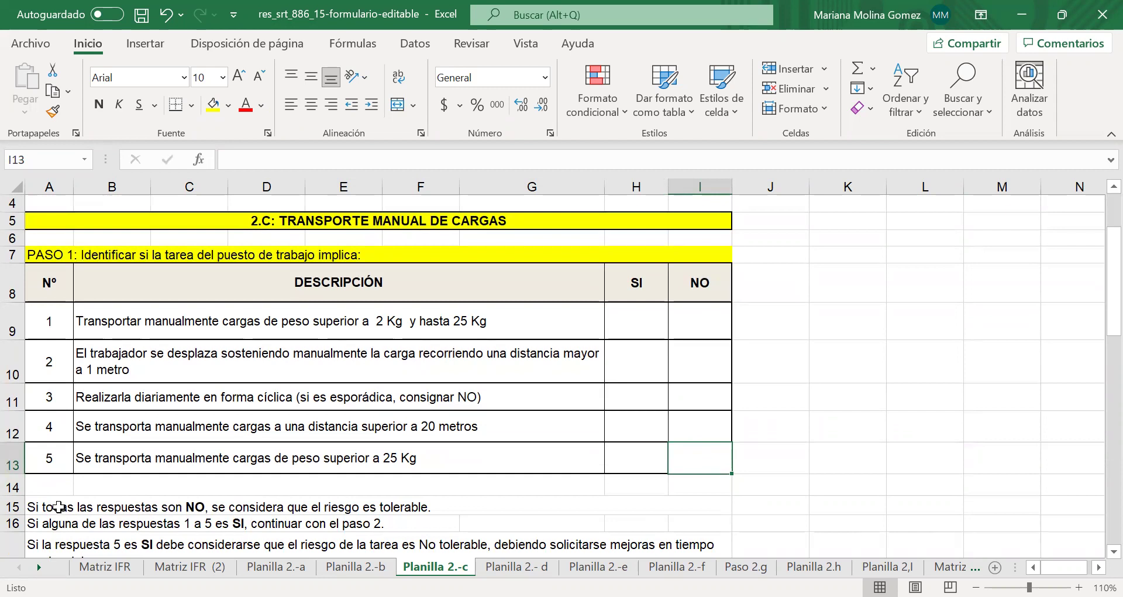
{"action": "left_click", "coordinate": [168, 507]}
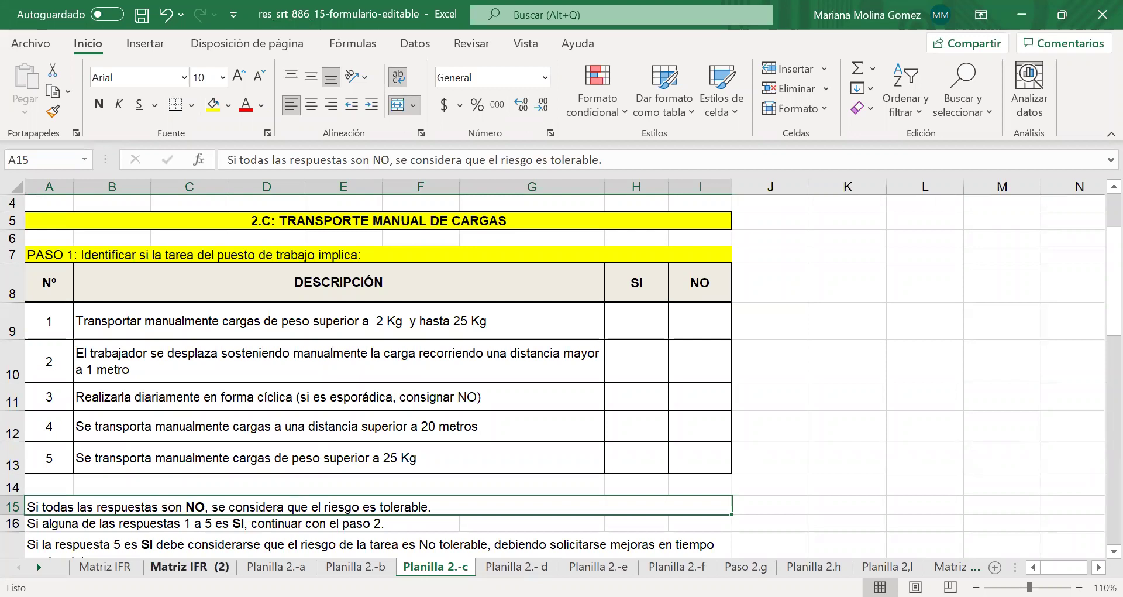
On Matriz IFR, point out the Transporte marks for tasks 1 and 3 and the Nivel de Riesgo cell for task 1.
{"action": "left_click", "coordinate": [172, 371]}
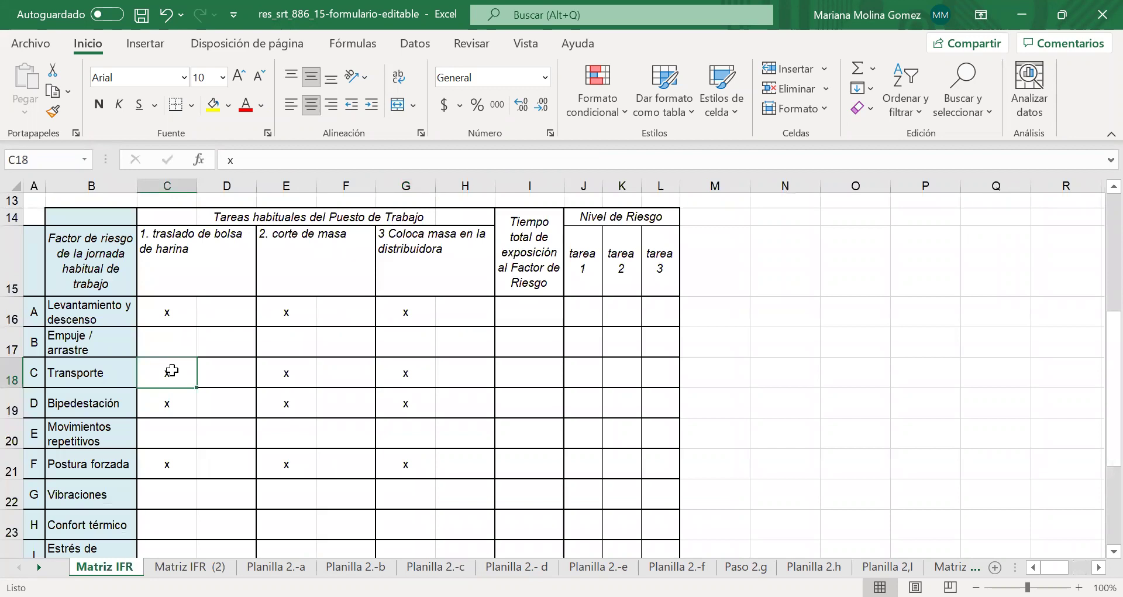
{"action": "left_click", "coordinate": [599, 371]}
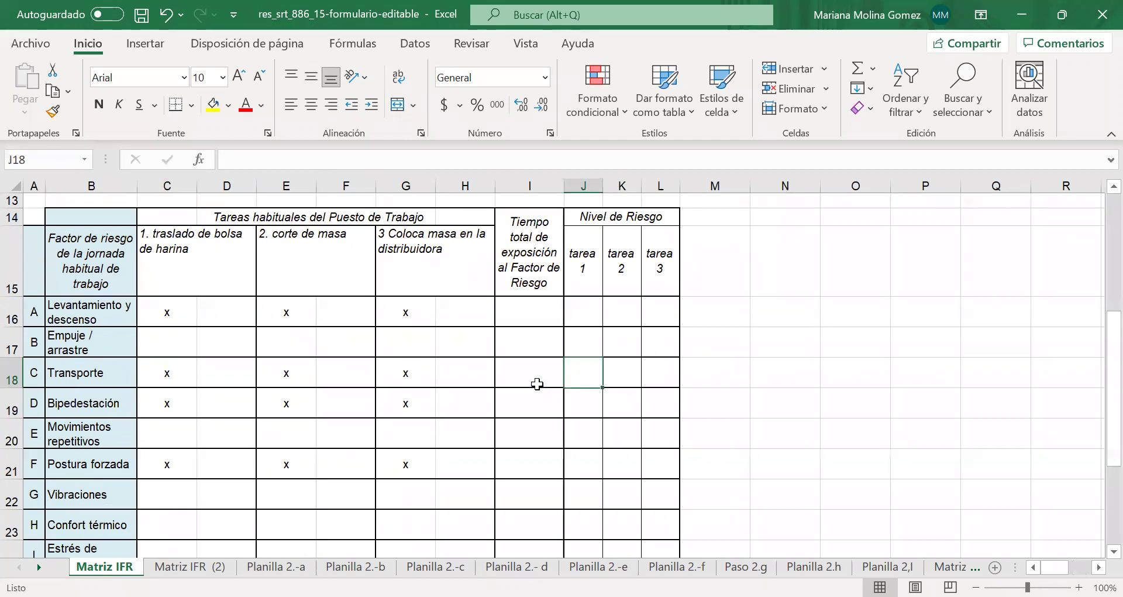
{"action": "left_click", "coordinate": [189, 379]}
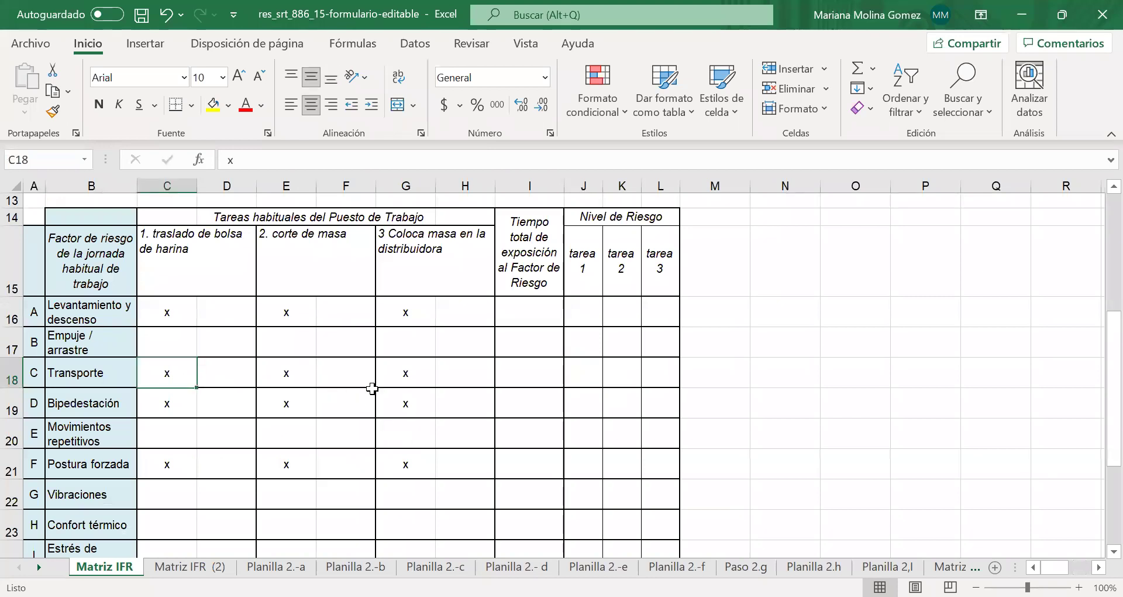
{"action": "left_click", "coordinate": [429, 377]}
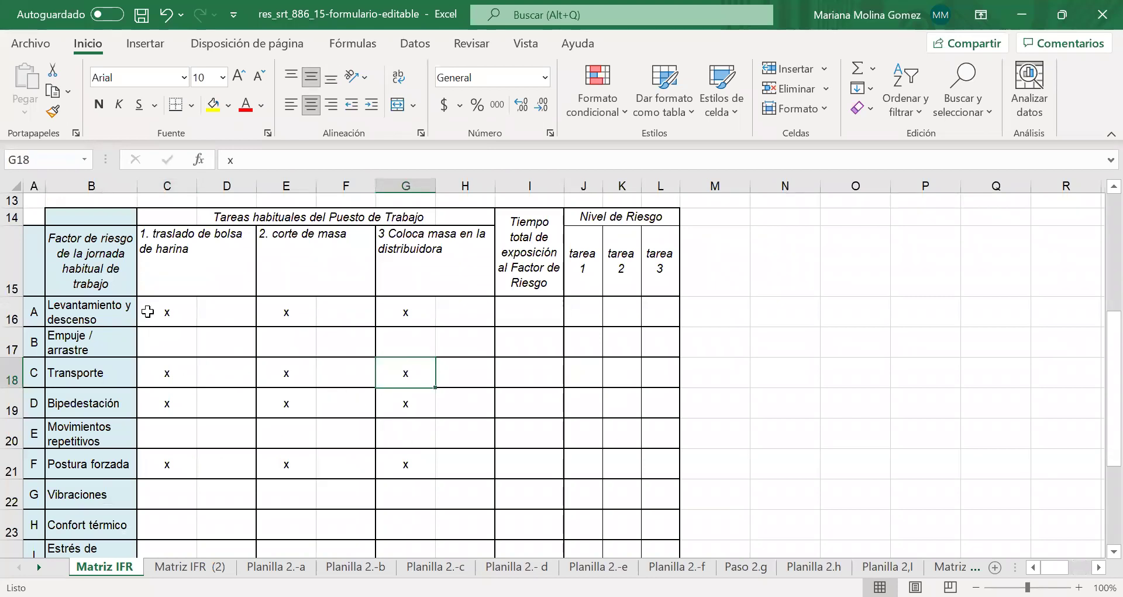
Match the Levantamiento y descenso marks for tasks 1 to 3 with their Nivel de Riesgo cells on Matriz IFR.
{"action": "left_click", "coordinate": [151, 312]}
{"action": "left_click", "coordinate": [292, 313]}
{"action": "left_click", "coordinate": [388, 316]}
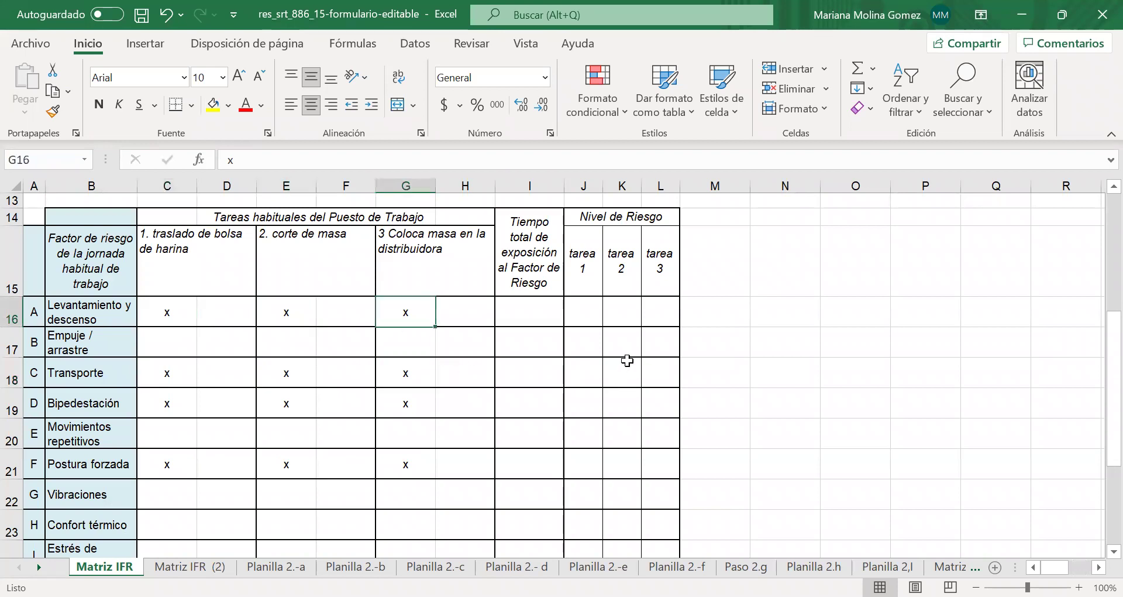
{"action": "left_click", "coordinate": [588, 312]}
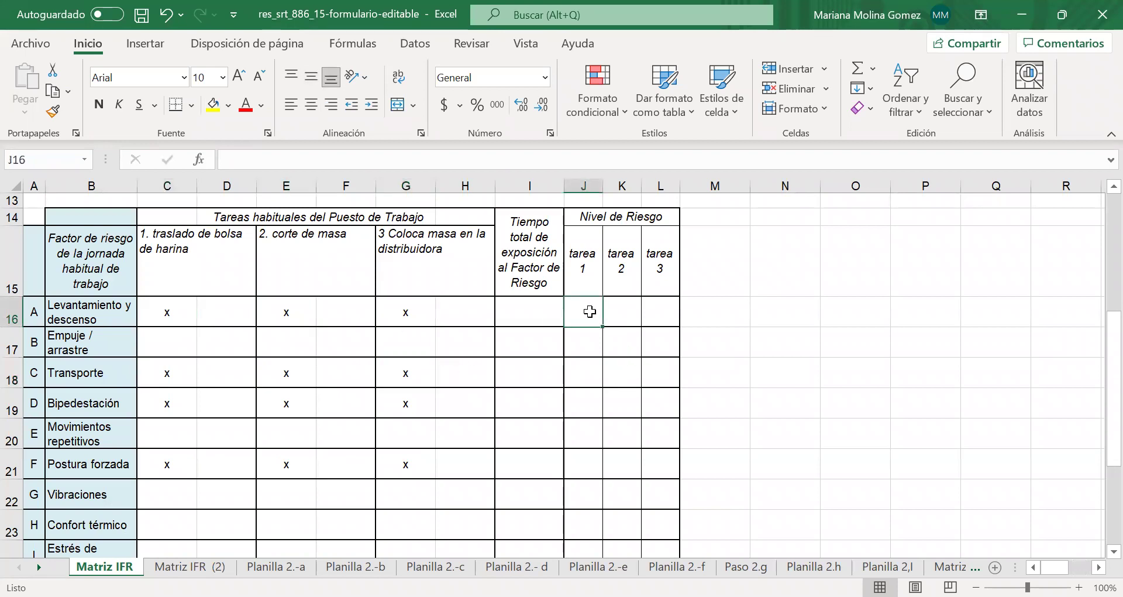
{"action": "left_click", "coordinate": [621, 318]}
{"action": "left_click", "coordinate": [662, 318]}
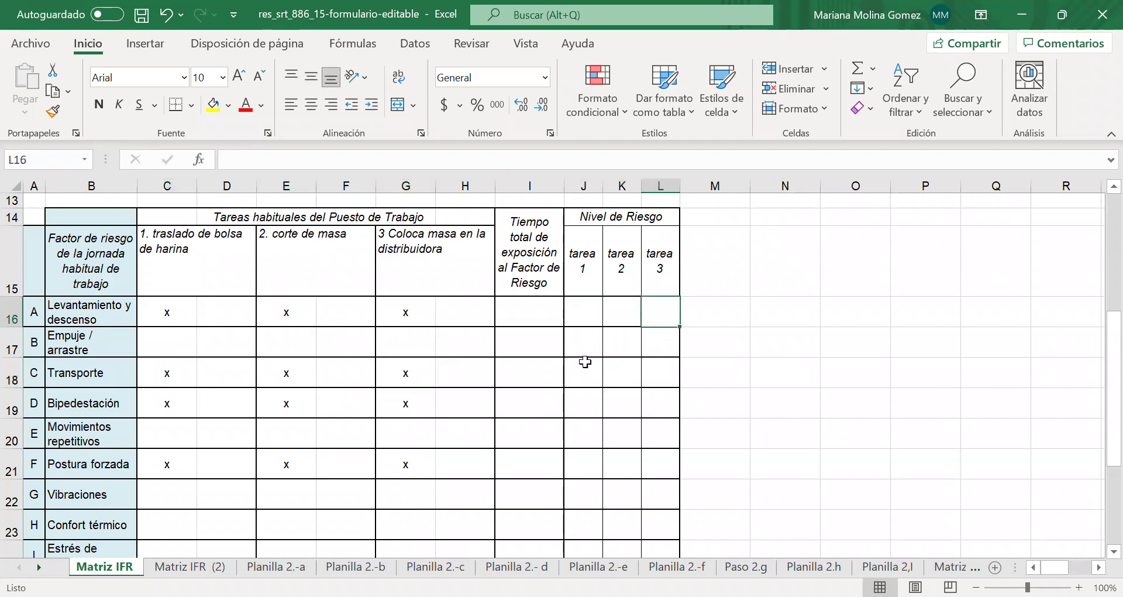
{"action": "left_click", "coordinate": [580, 309]}
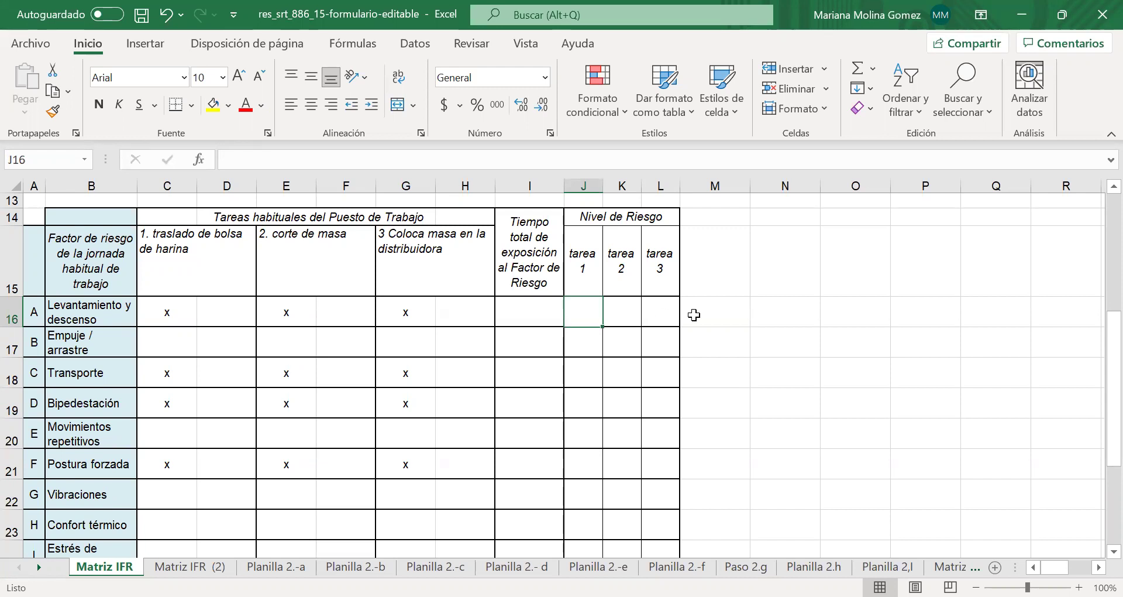
{"action": "left_click", "coordinate": [287, 320]}
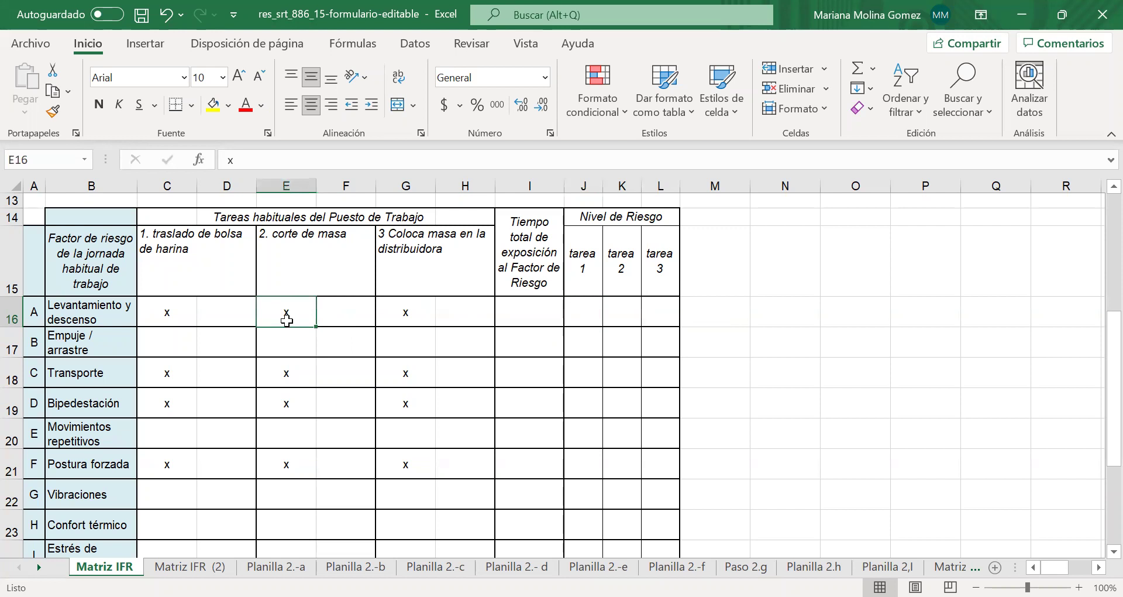
{"action": "left_click", "coordinate": [621, 317]}
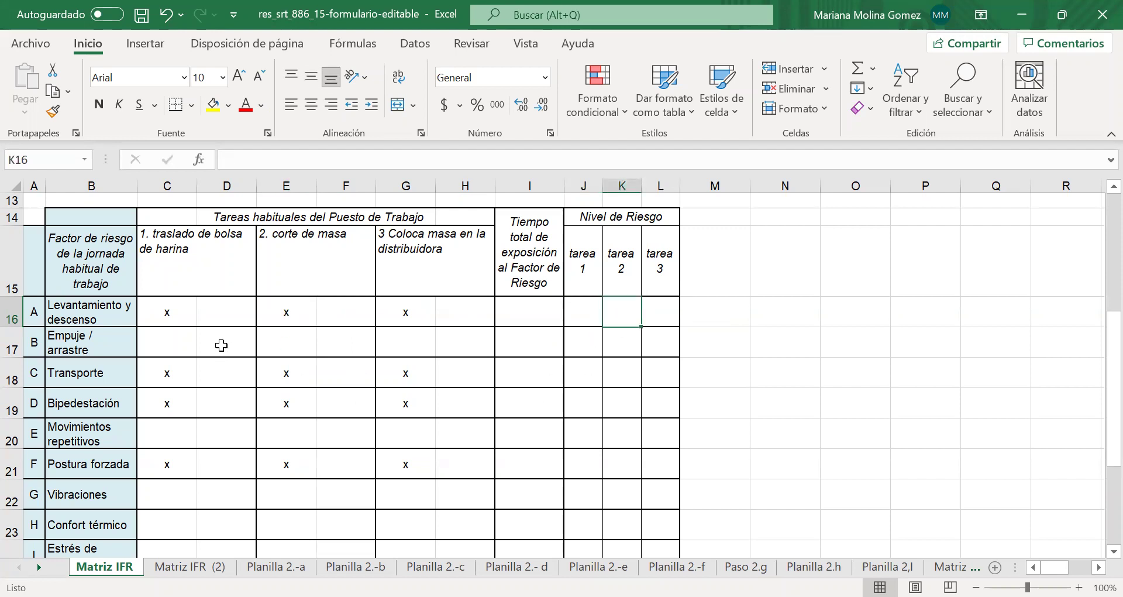
{"action": "left_click", "coordinate": [192, 314]}
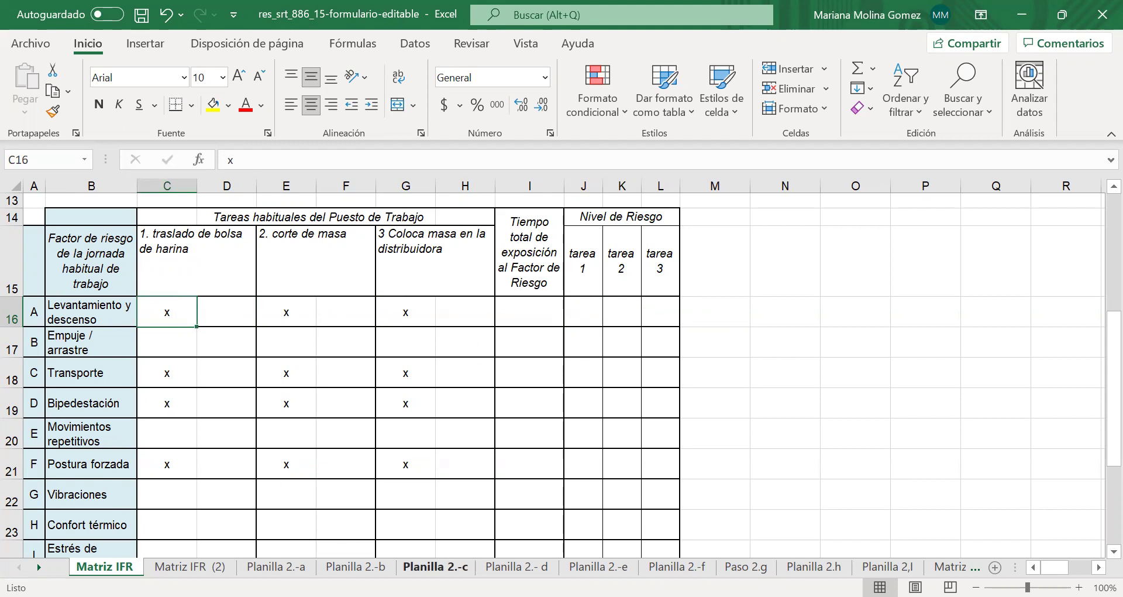
On Planilla 2.-c, review the Tarea N° field, the PASO 1 questions and the rules below them.
{"action": "left_click", "coordinate": [436, 567]}
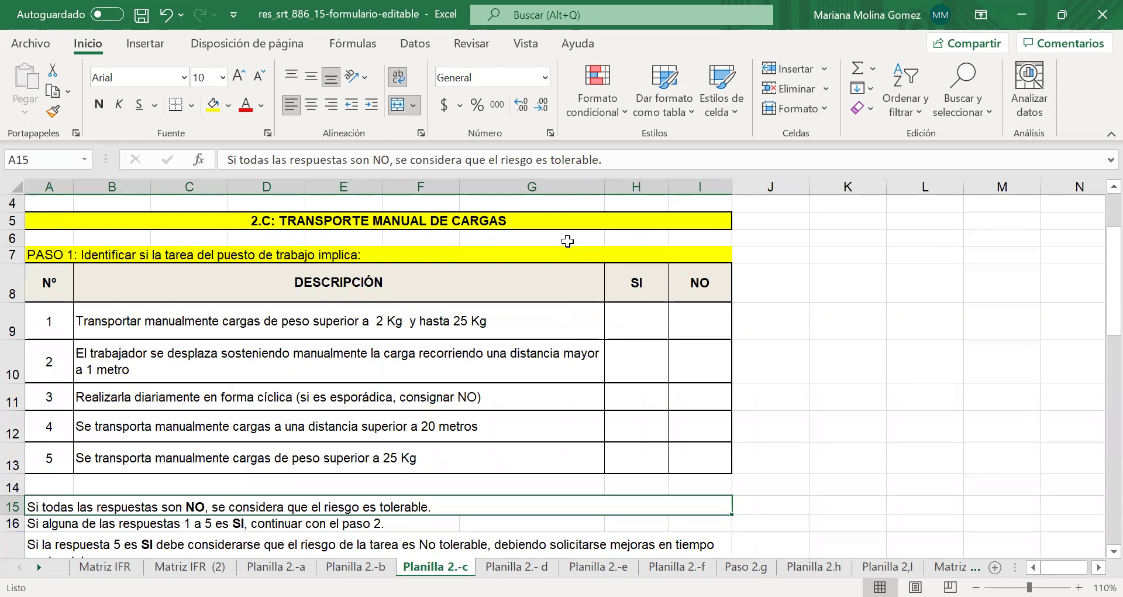
{"action": "key", "text": "ctrl+Home"}
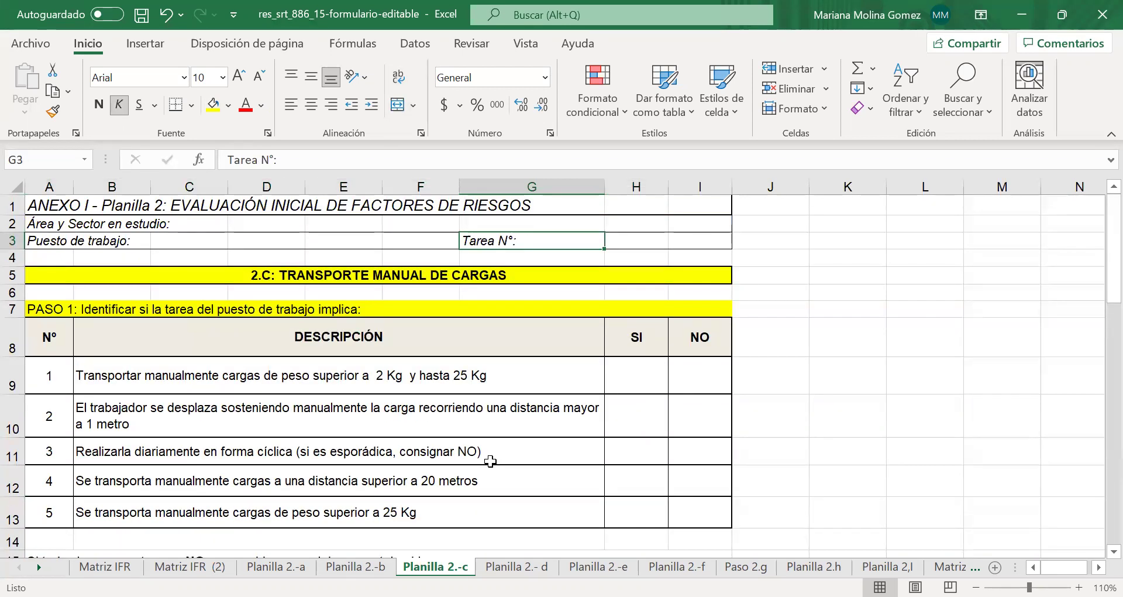
{"action": "scroll", "coordinate": [491, 461], "scroll_direction": "down", "scroll_amount": 1}
{"action": "scroll", "coordinate": [217, 328], "scroll_direction": "down", "scroll_amount": 1}
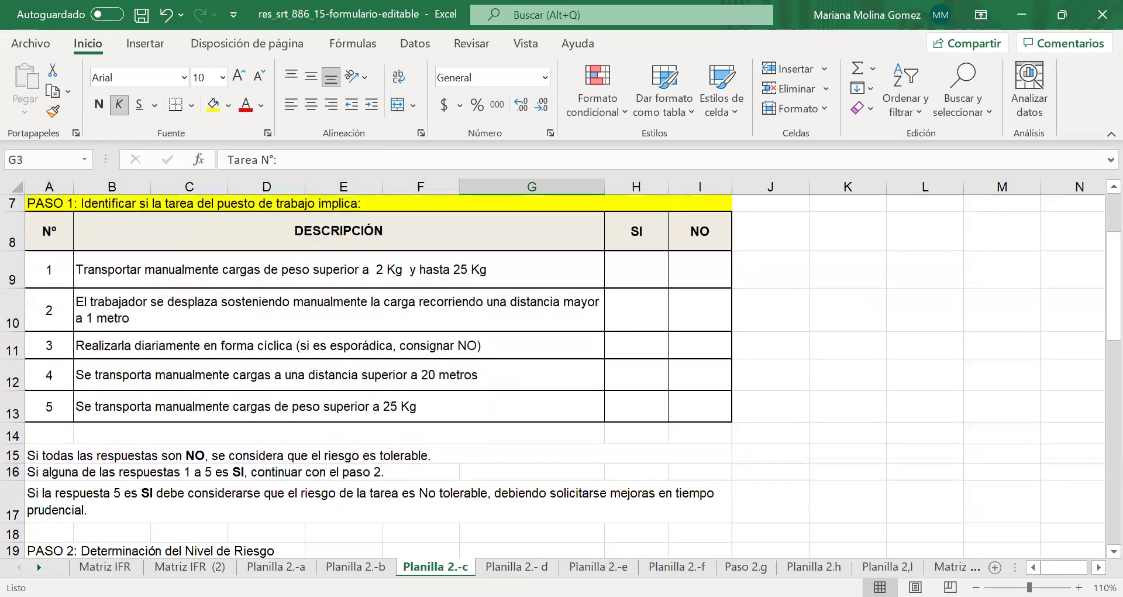
{"action": "scroll", "coordinate": [109, 357], "scroll_direction": "down", "scroll_amount": 1}
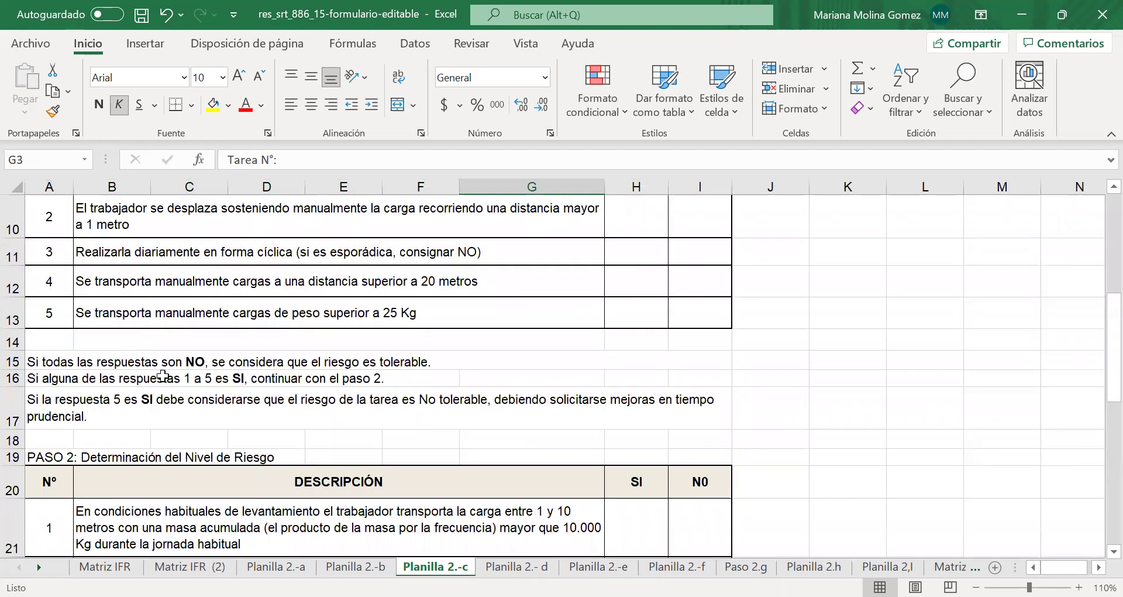
On Matriz IFR, enter 1 as the Nivel de Riesgo of Transporte for tarea 1.
{"action": "key", "text": "ctrl+Page_Up"}
{"action": "key", "text": "ctrl+Page_Up"}
{"action": "key", "text": "ctrl+Page_Up"}
{"action": "key", "text": "ctrl+Page_Up"}
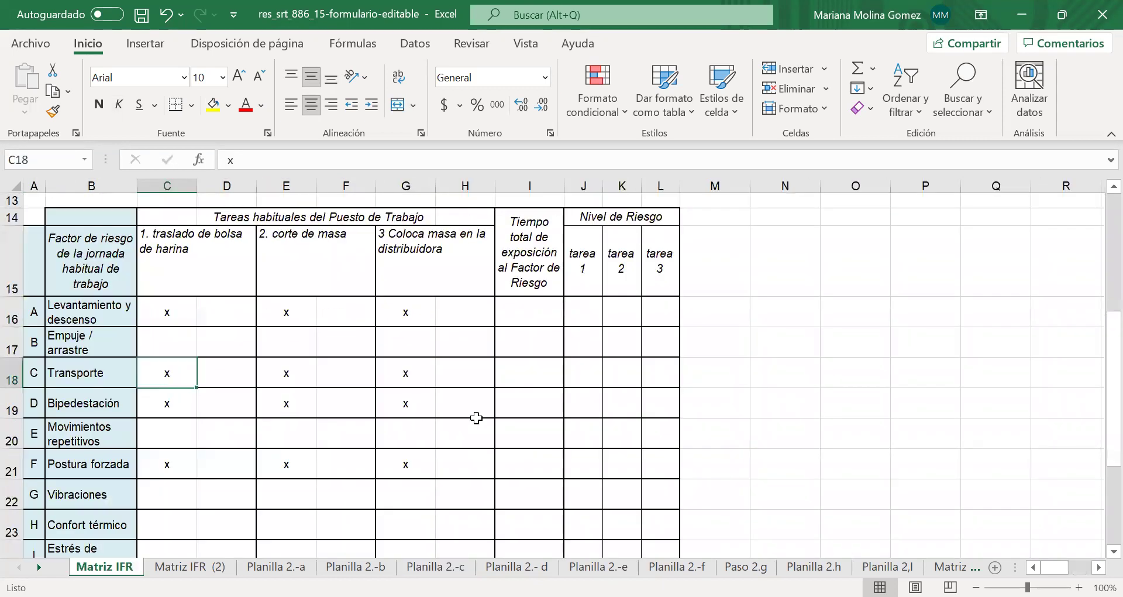
{"action": "left_click", "coordinate": [592, 370]}
{"action": "type", "text": "1"}
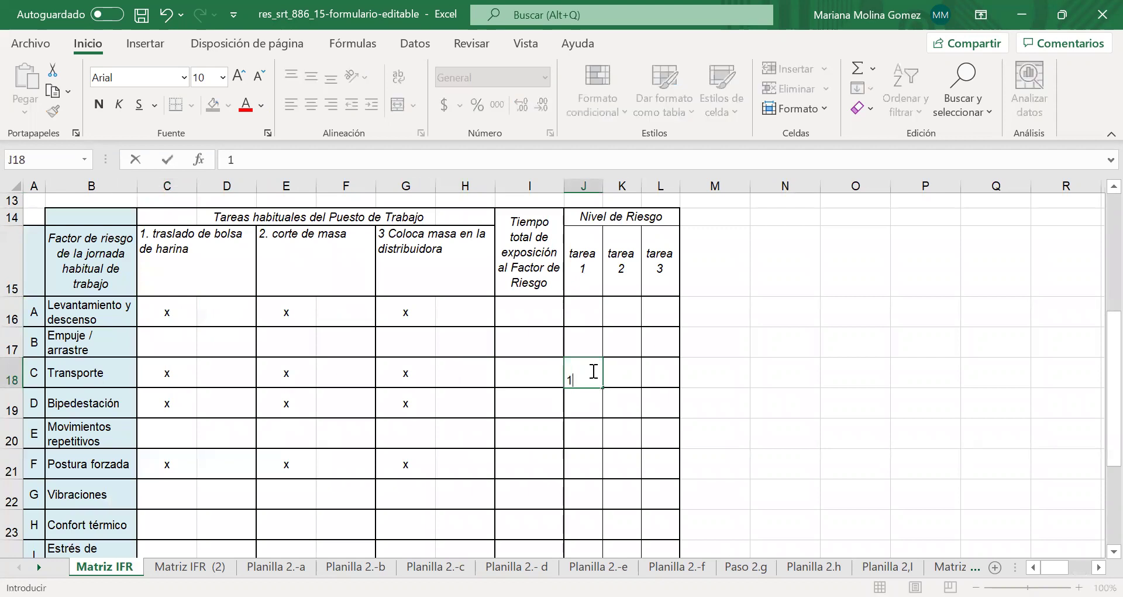
{"action": "left_click", "coordinate": [786, 382]}
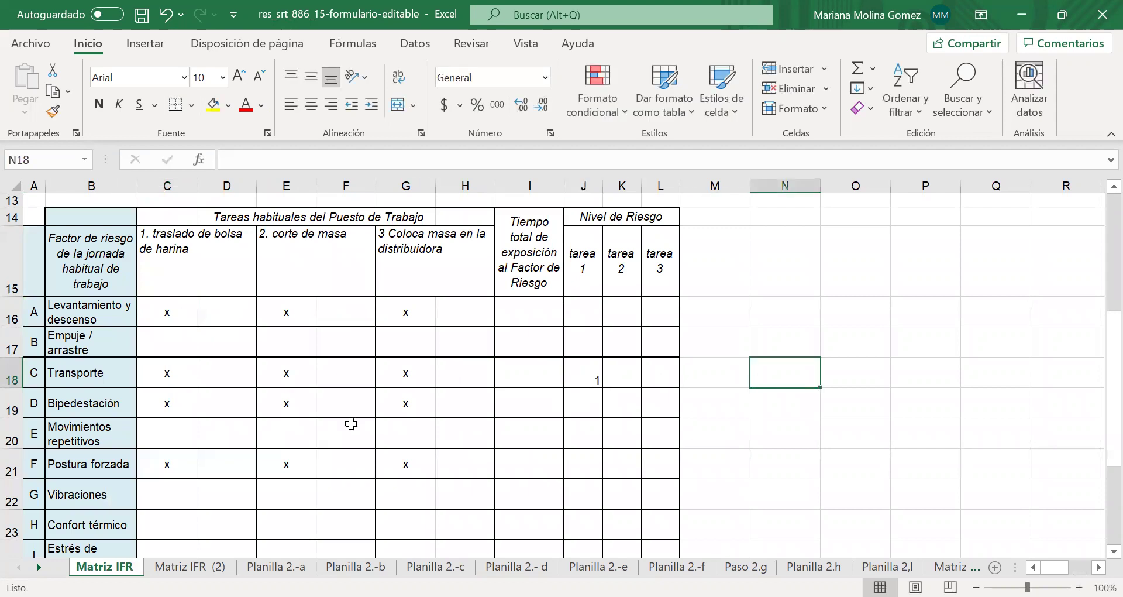
On Planilla 2.-c, mark SI with an x for PASO 1 question 2, then indicate the NO cells of questions 1 to 5.
{"action": "left_click", "coordinate": [436, 567], "text": "ctrl"}
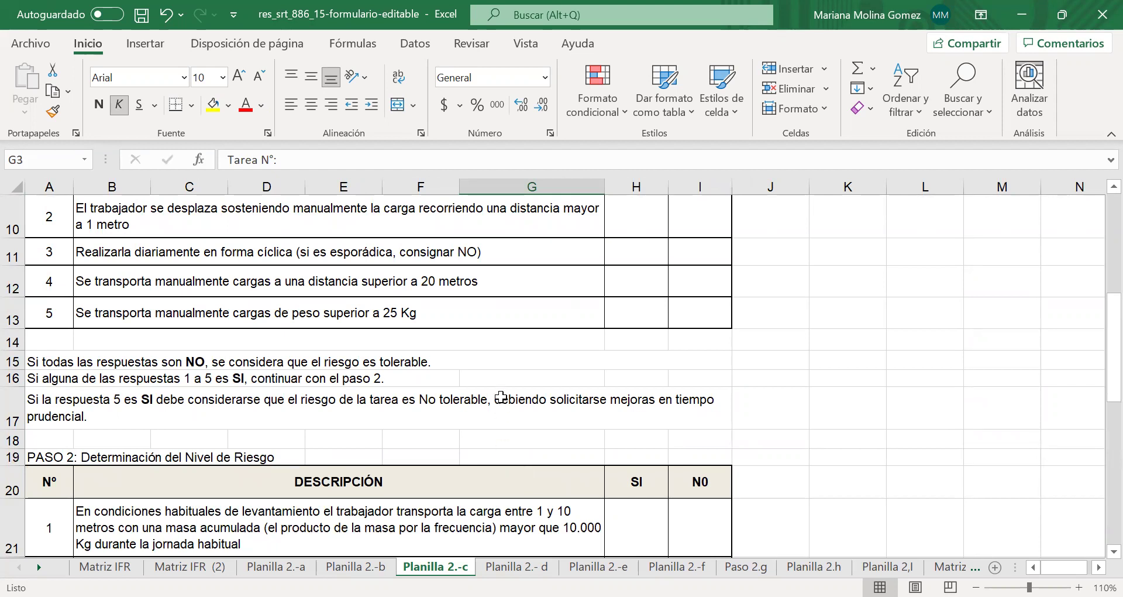
{"action": "scroll", "coordinate": [502, 398], "scroll_direction": "up", "scroll_amount": 3}
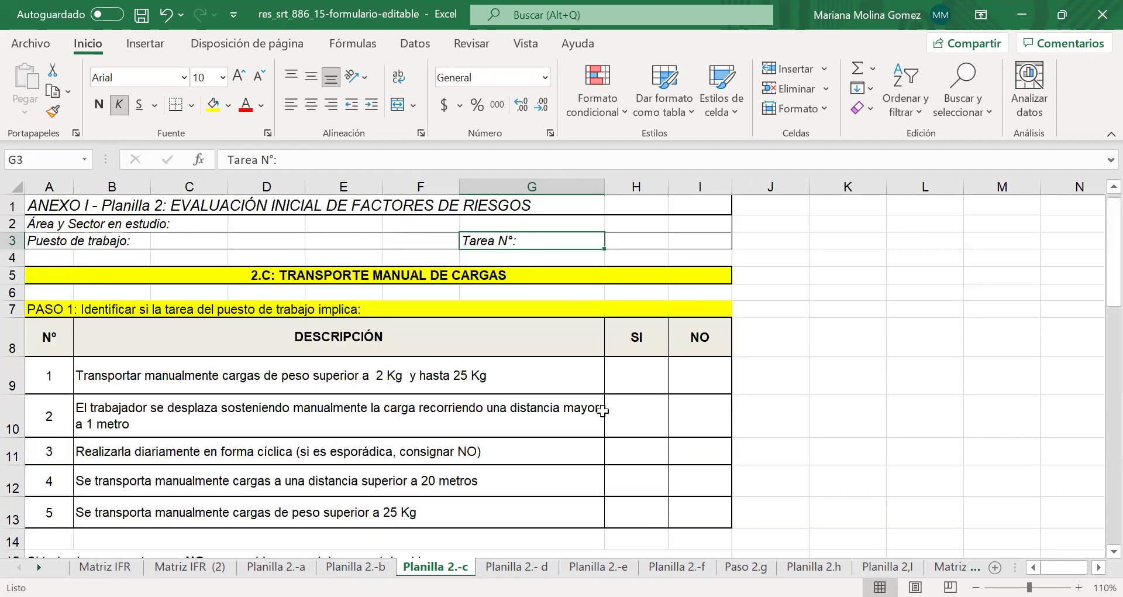
{"action": "left_click", "coordinate": [661, 381]}
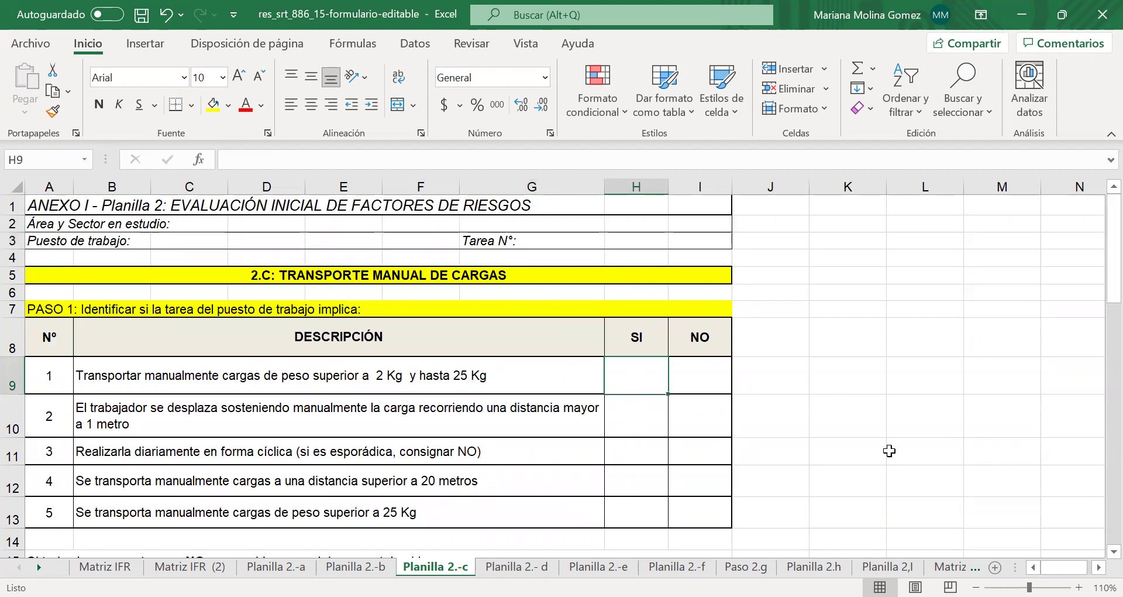
{"action": "key", "text": "Down"}
{"action": "type", "text": "x"}
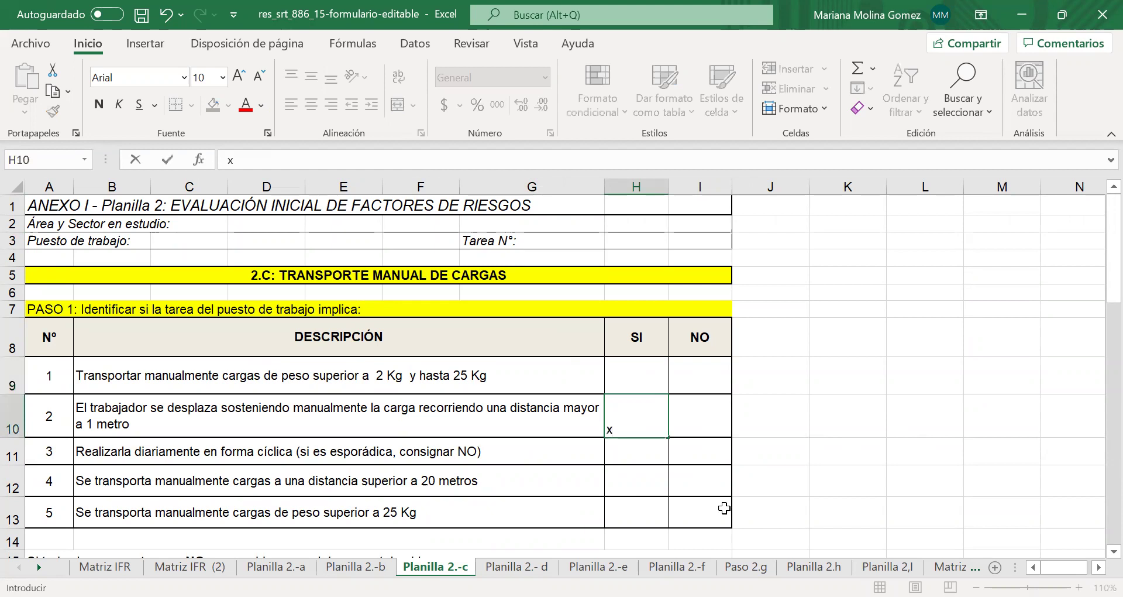
{"action": "left_click_drag", "start_coordinate": [699, 374], "coordinate": [700, 512]}
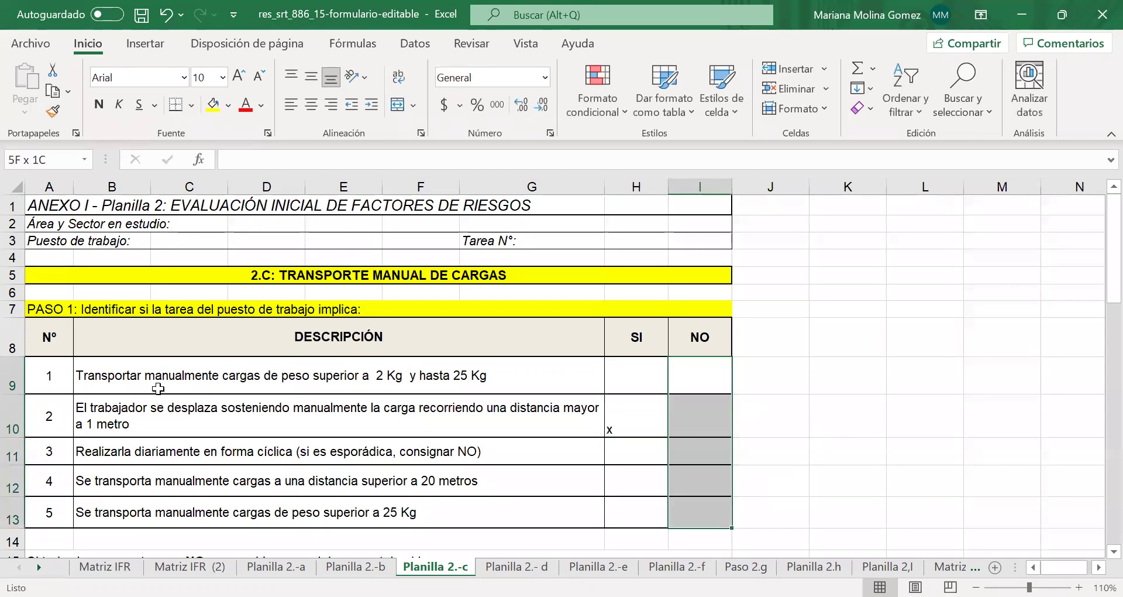
Fill the "PASO 2: Determinación del Nivel de Riesgo" heading row in yellow across columns A to I.
{"action": "scroll", "coordinate": [165, 380], "scroll_direction": "down", "scroll_amount": 2}
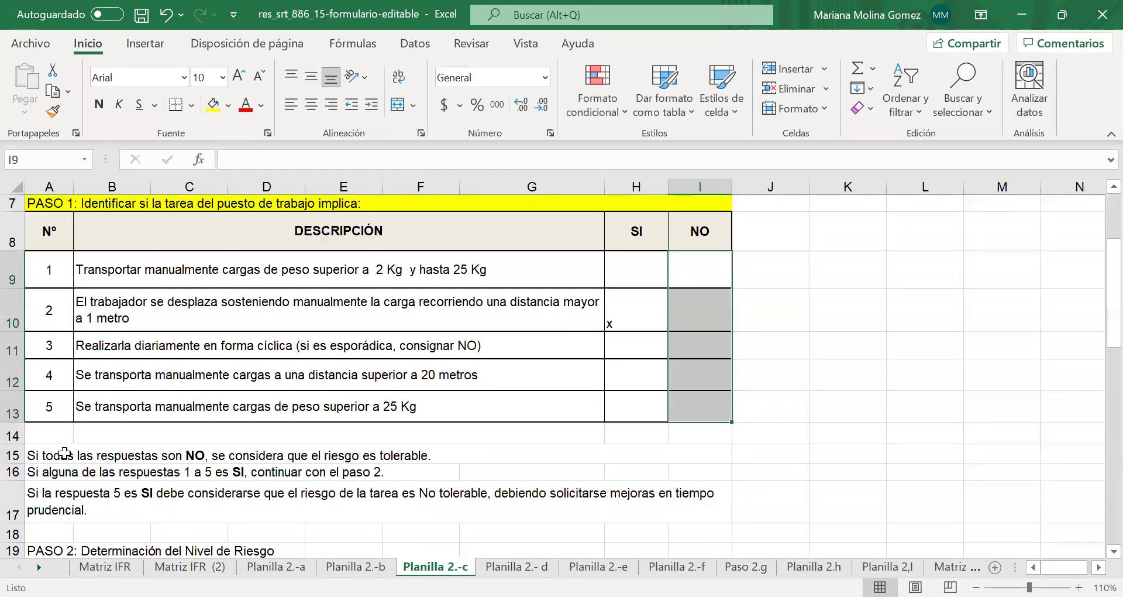
{"action": "scroll", "coordinate": [746, 454], "scroll_direction": "down", "scroll_amount": 1}
{"action": "key", "text": "Down"}
{"action": "key", "text": "Down"}
{"action": "key", "text": "Down"}
{"action": "key", "text": "Down"}
{"action": "key", "text": "Down"}
{"action": "key", "text": "Down"}
{"action": "key", "text": "Down"}
{"action": "key", "text": "Down"}
{"action": "left_click_drag", "start_coordinate": [50, 457], "coordinate": [699, 457]}
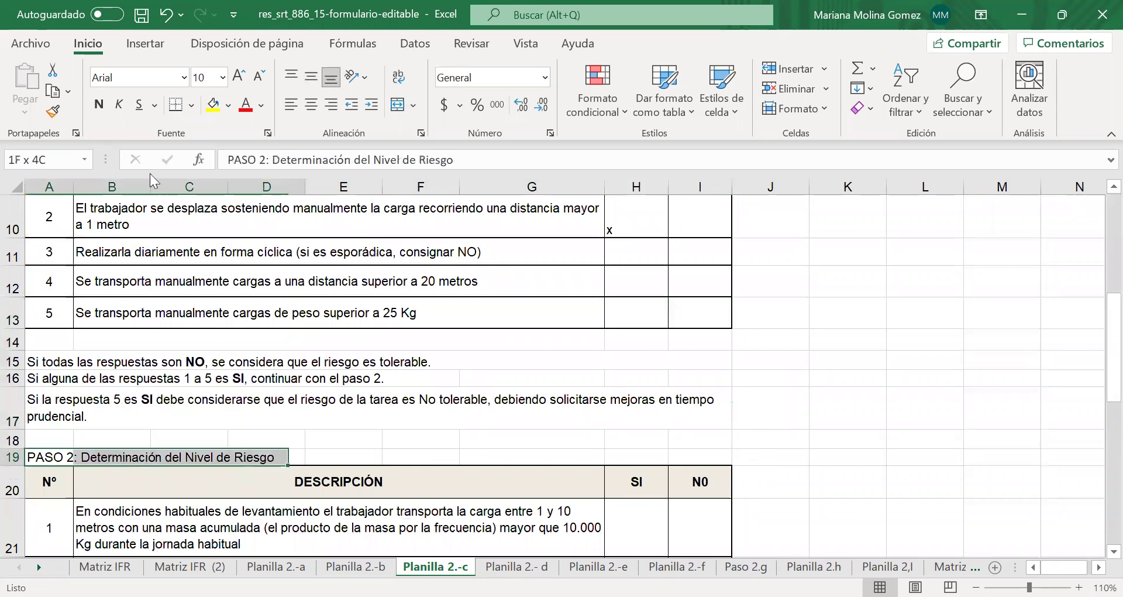
{"action": "left_click", "coordinate": [213, 105]}
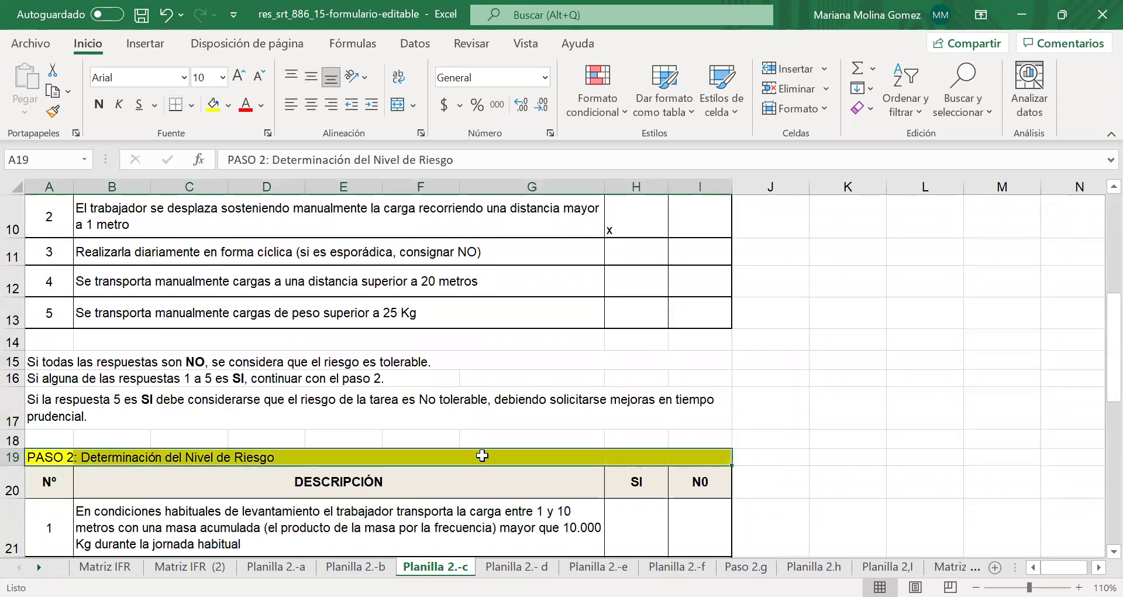
Go over the rule for a SI answer to question 5 together with question 5 on loads over 25 Kg.
{"action": "scroll", "coordinate": [482, 455], "scroll_direction": "down", "scroll_amount": 1}
{"action": "scroll", "coordinate": [462, 451], "scroll_direction": "down", "scroll_amount": 1}
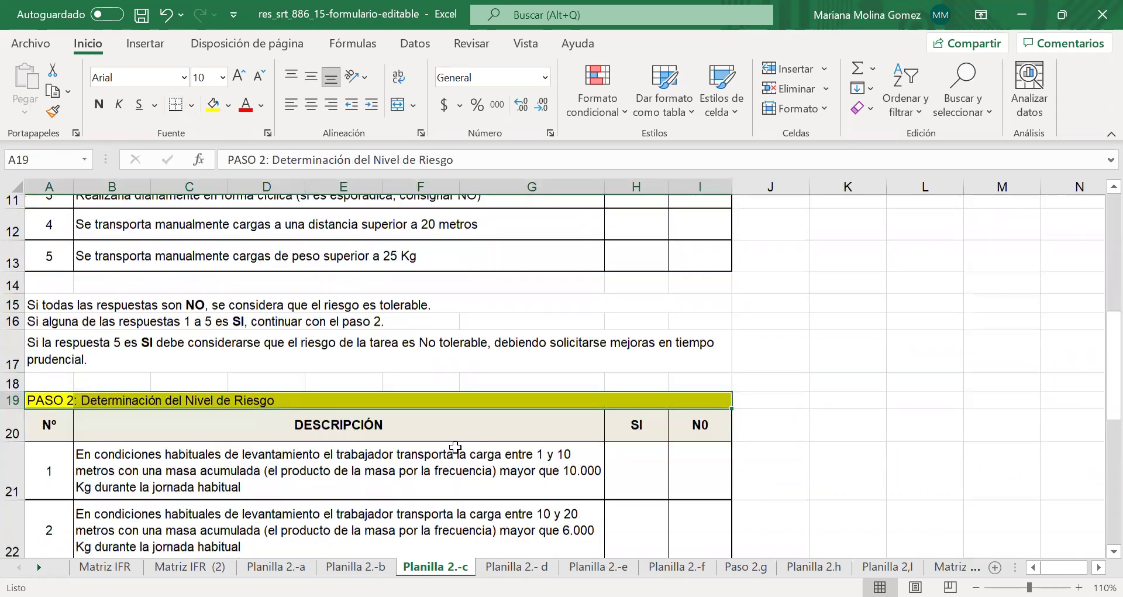
{"action": "scroll", "coordinate": [11, 302], "scroll_direction": "down", "scroll_amount": 1}
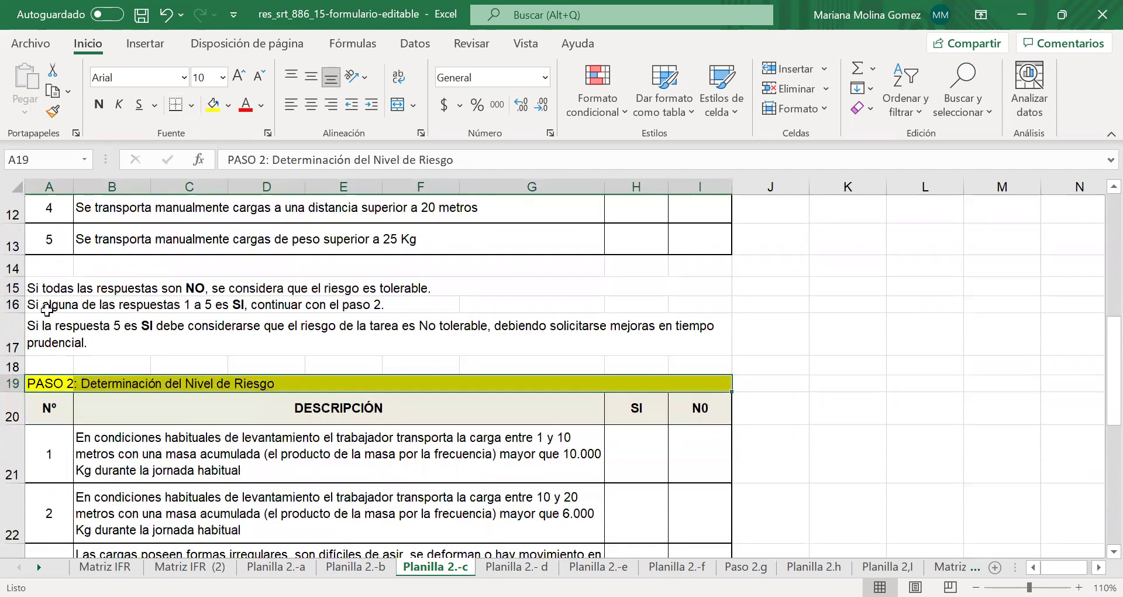
{"action": "scroll", "coordinate": [46, 310], "scroll_direction": "down", "scroll_amount": 1}
{"action": "key", "text": "Up"}
{"action": "key", "text": "Up"}
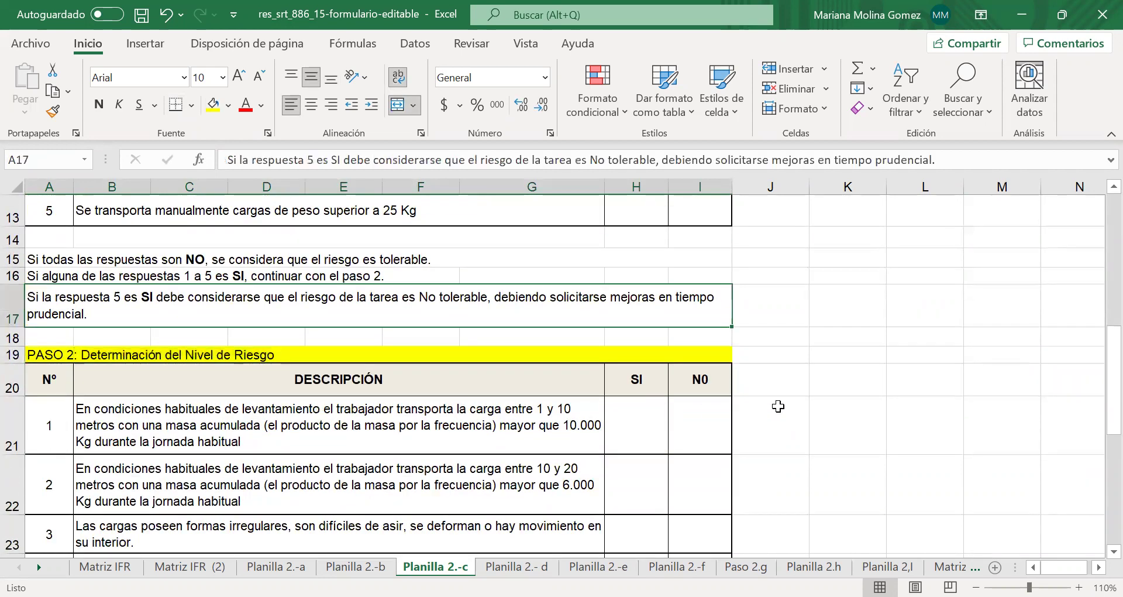
{"action": "scroll", "coordinate": [778, 406], "scroll_direction": "up", "scroll_amount": 6}
{"action": "key", "text": "Up"}
{"action": "key", "text": "Up"}
{"action": "key", "text": "Up"}
{"action": "key", "text": "Up"}
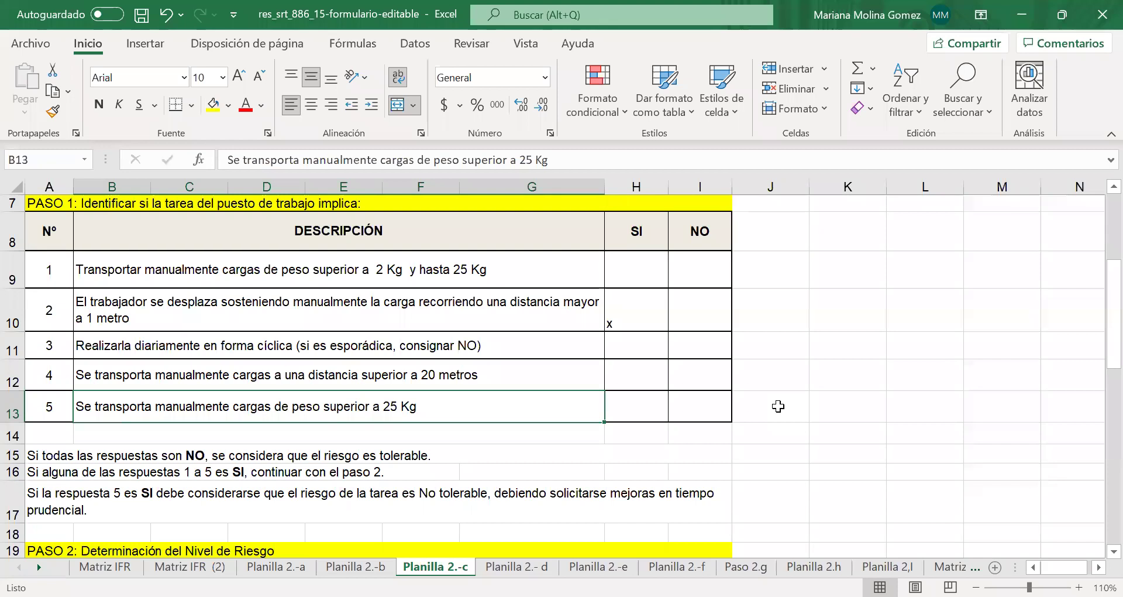
Go over PASO 2 question 1 on carrying loads between 1 and 10 metres, with its SI and NO cells.
{"action": "scroll", "coordinate": [353, 491], "scroll_direction": "down", "scroll_amount": 1}
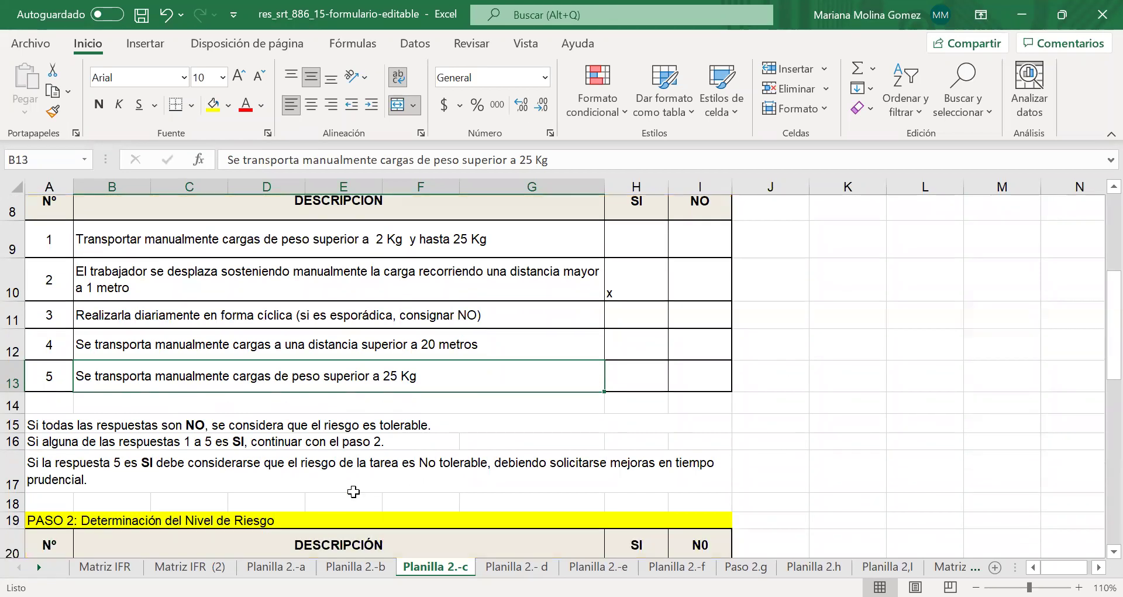
{"action": "scroll", "coordinate": [363, 508], "scroll_direction": "down", "scroll_amount": 1}
{"action": "scroll", "coordinate": [526, 500], "scroll_direction": "down", "scroll_amount": 4}
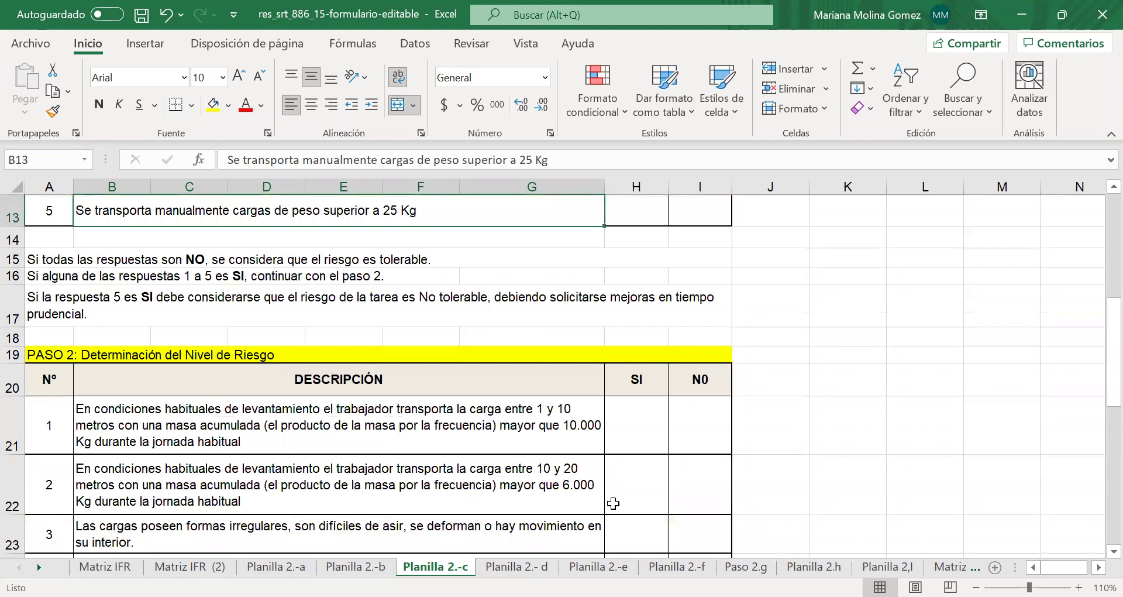
{"action": "scroll", "coordinate": [613, 503], "scroll_direction": "down", "scroll_amount": 1}
{"action": "key", "text": "Down"}
{"action": "key", "text": "Down"}
{"action": "key", "text": "Down"}
{"action": "key", "text": "Down"}
{"action": "key", "text": "Down"}
{"action": "key", "text": "Down"}
{"action": "key", "text": "Down"}
{"action": "key", "text": "Down"}
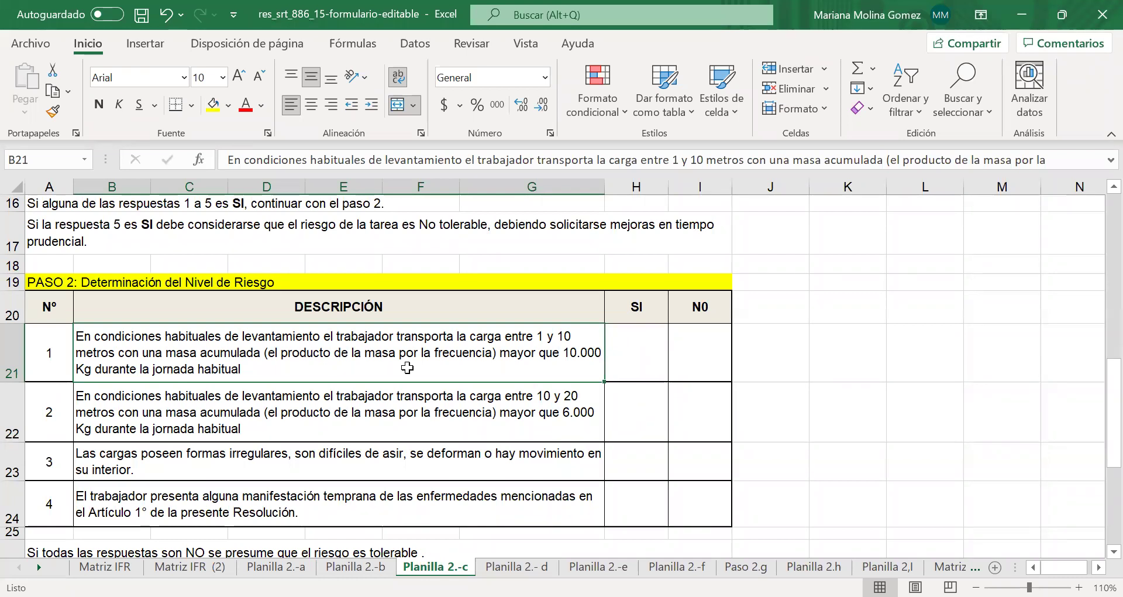
{"action": "left_click", "coordinate": [658, 368]}
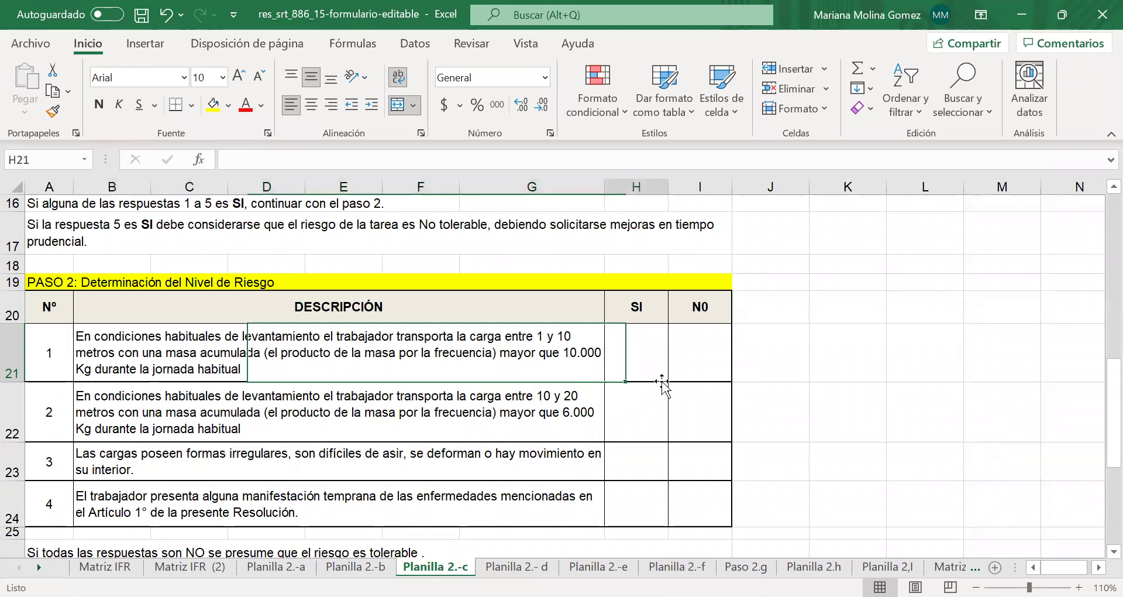
{"action": "key", "text": "Right"}
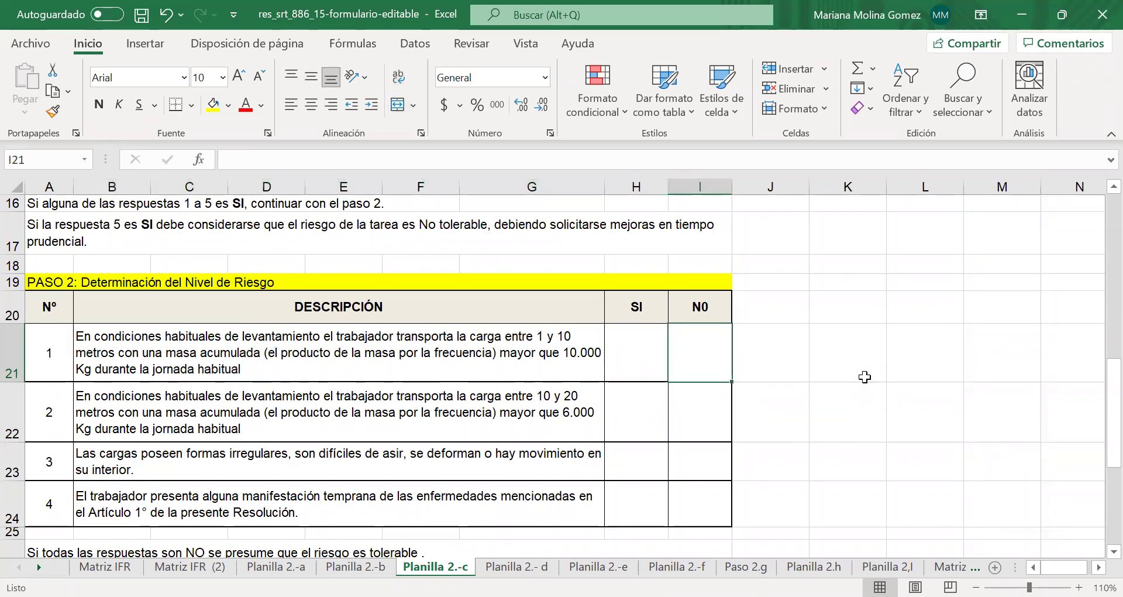
Compare PASO 2 questions 1 and 2, and go over question 3 on irregular loads and question 4 on early symptoms.
{"action": "left_click", "coordinate": [309, 422]}
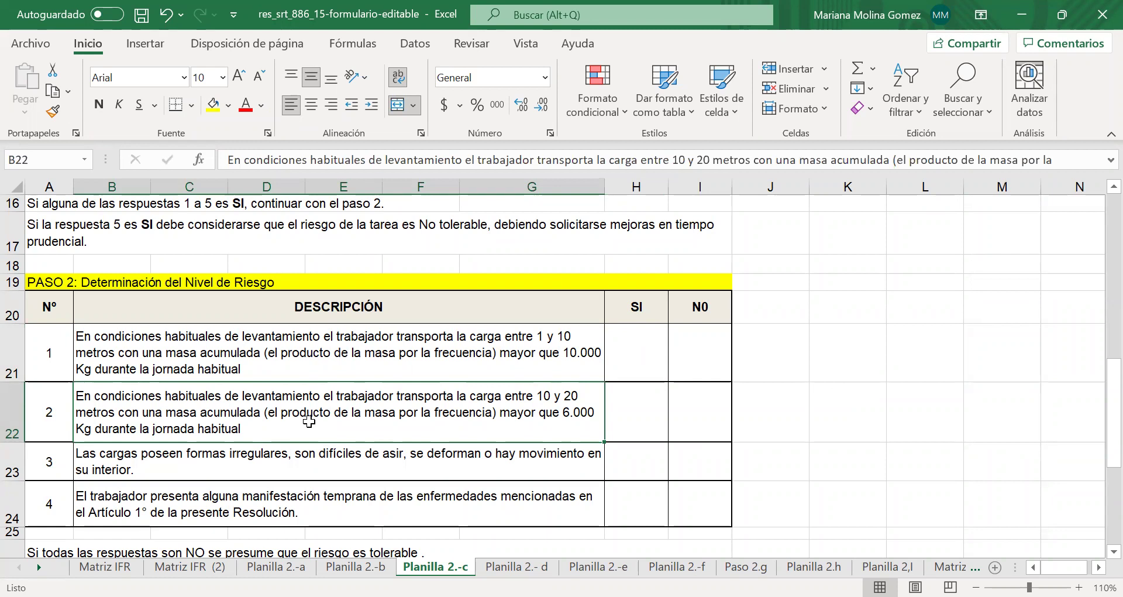
{"action": "left_click", "coordinate": [508, 346]}
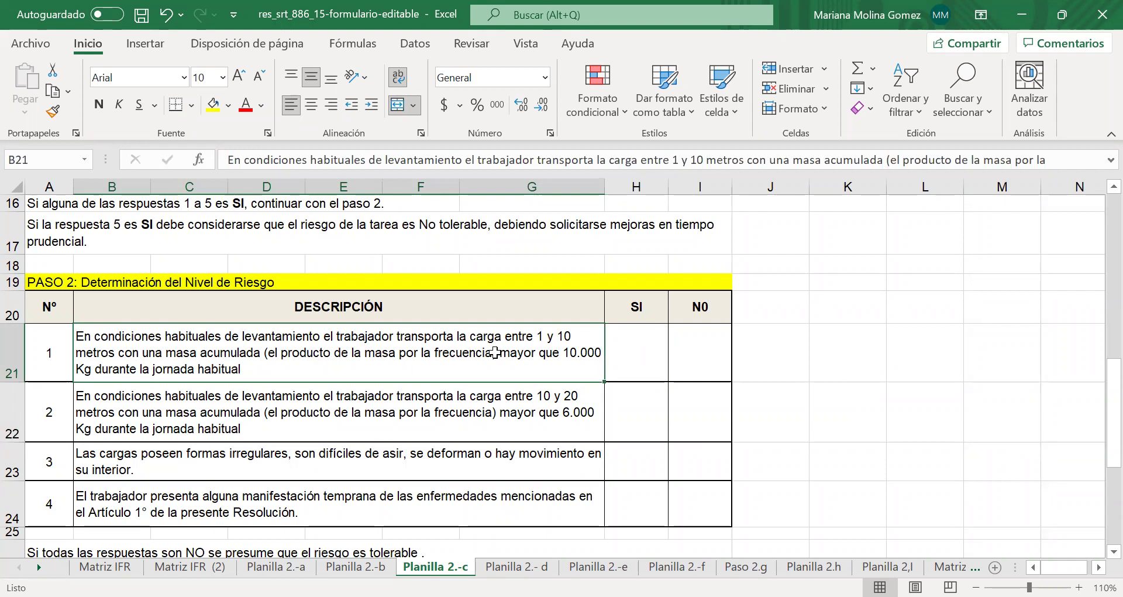
{"action": "left_click", "coordinate": [456, 397]}
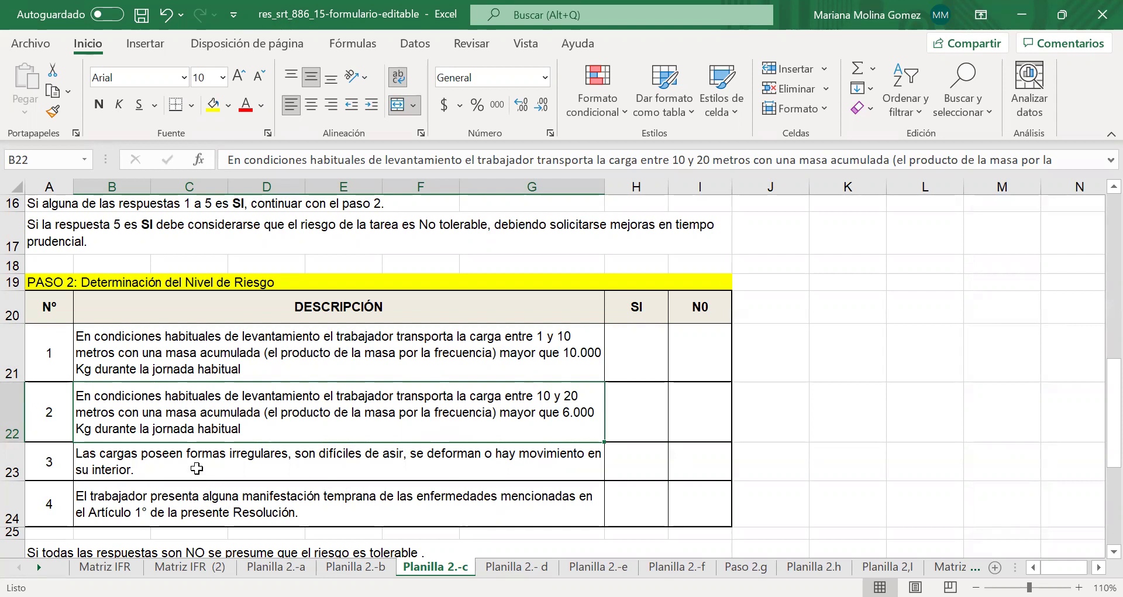
{"action": "left_click", "coordinate": [556, 474]}
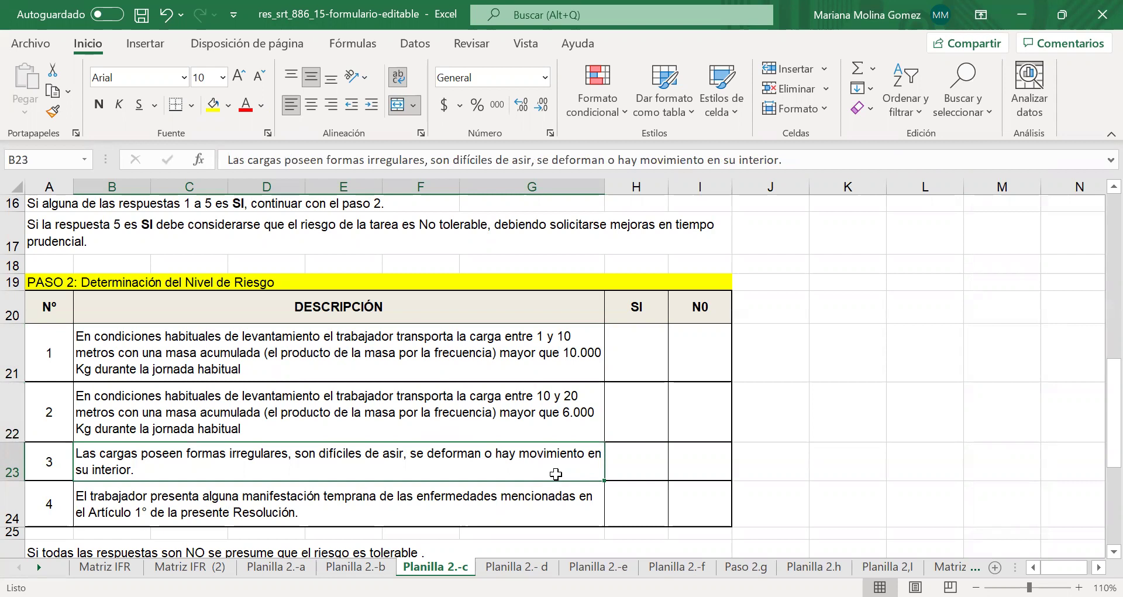
{"action": "left_click", "coordinate": [563, 500]}
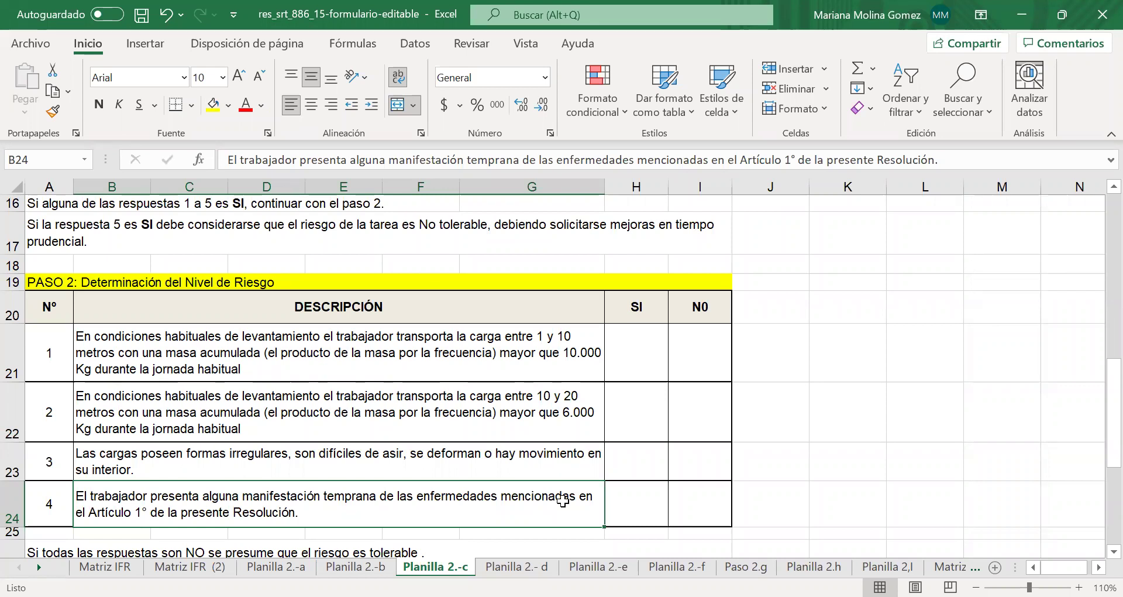
Review the closing rule under PASO 2 on tolerable risk and when an Evaluación de Riesgos is required.
{"action": "scroll", "coordinate": [563, 500], "scroll_direction": "down", "scroll_amount": 2}
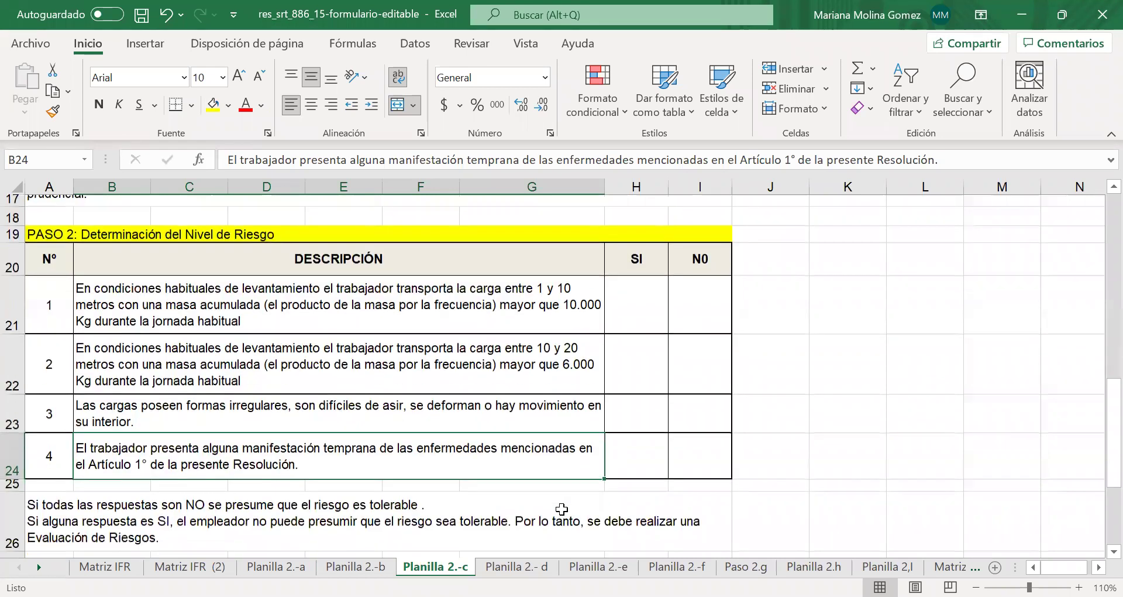
{"action": "scroll", "coordinate": [562, 509], "scroll_direction": "down", "scroll_amount": 1}
{"action": "left_click", "coordinate": [561, 509]}
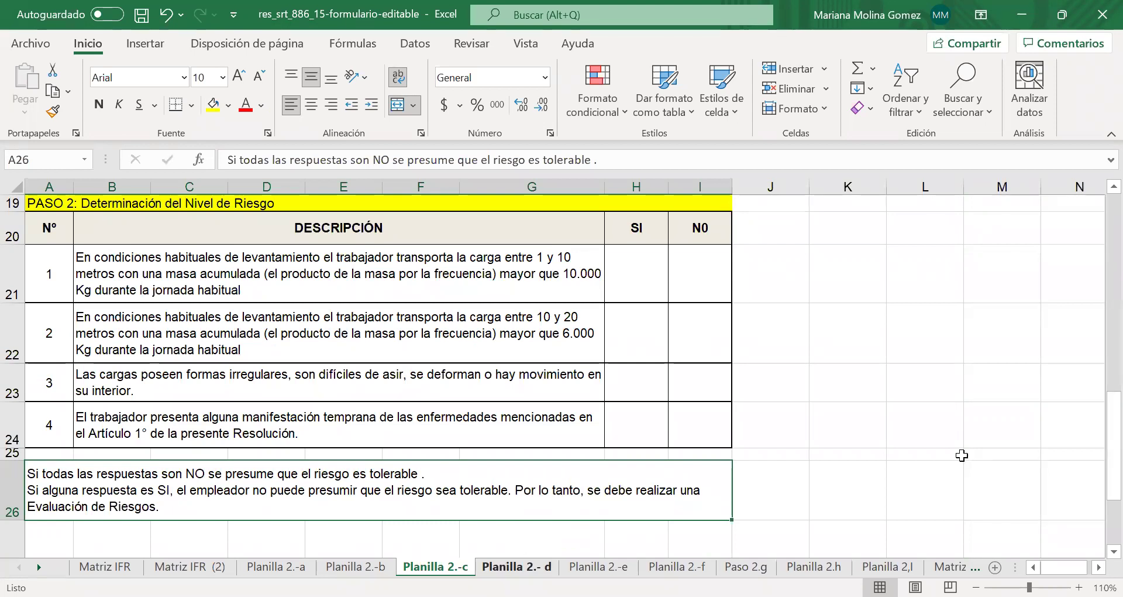
On Planilla 2.- d, fill the "2.D: BIPEDESTACIÓN" title row in yellow.
{"action": "key", "text": "ctrl+Page_Down"}
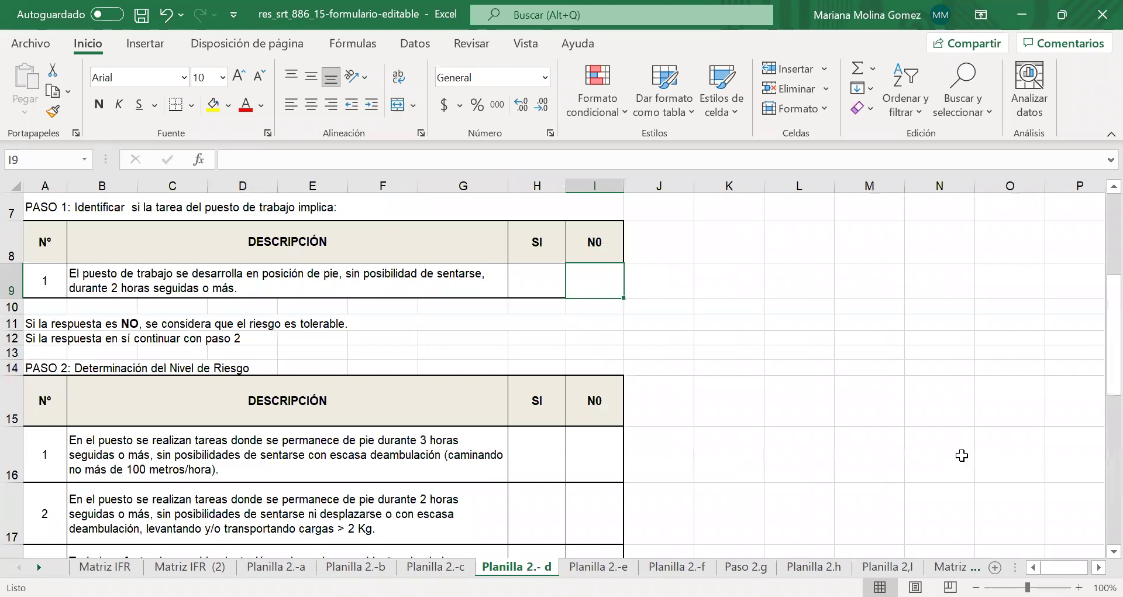
{"action": "scroll", "coordinate": [940, 440], "scroll_direction": "up", "scroll_amount": 2}
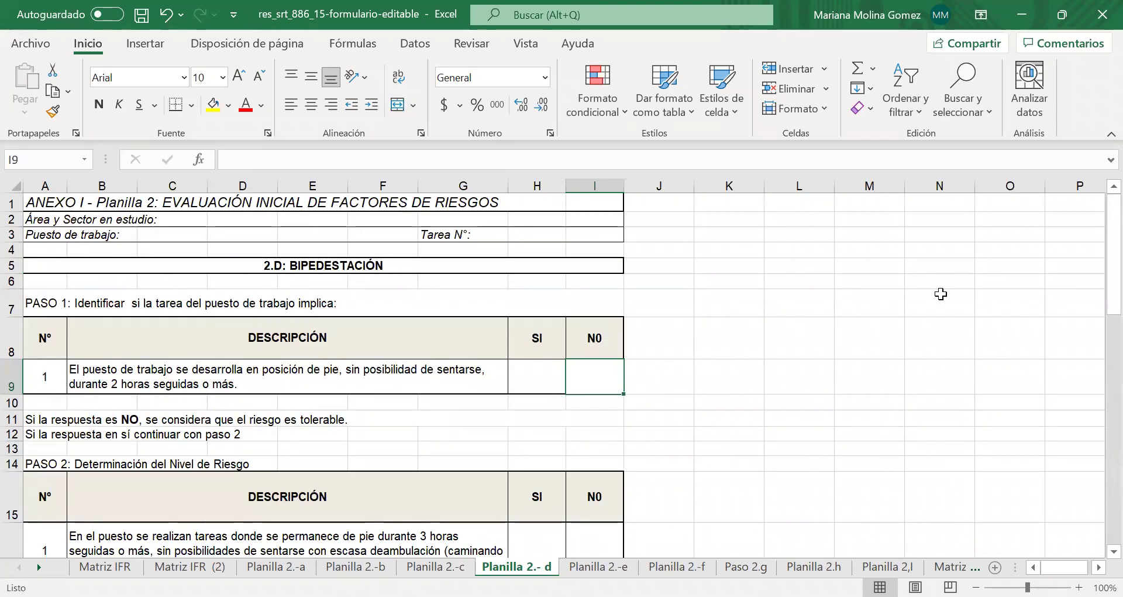
{"action": "key", "text": "Up"}
{"action": "key", "text": "Up"}
{"action": "key", "text": "Up"}
{"action": "key", "text": "Up"}
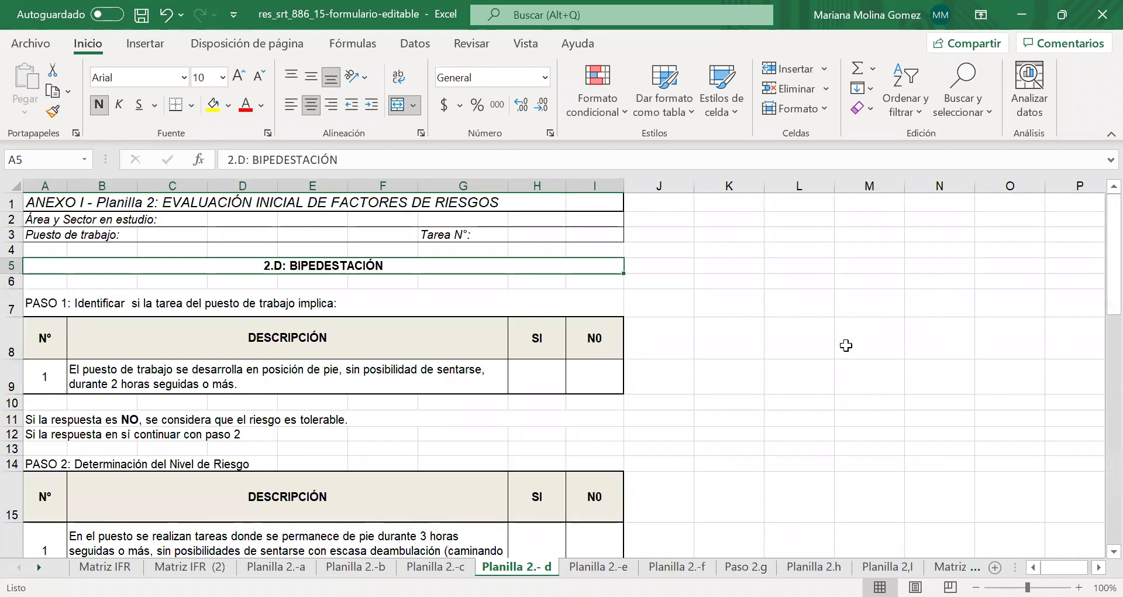
{"action": "left_click", "coordinate": [214, 107]}
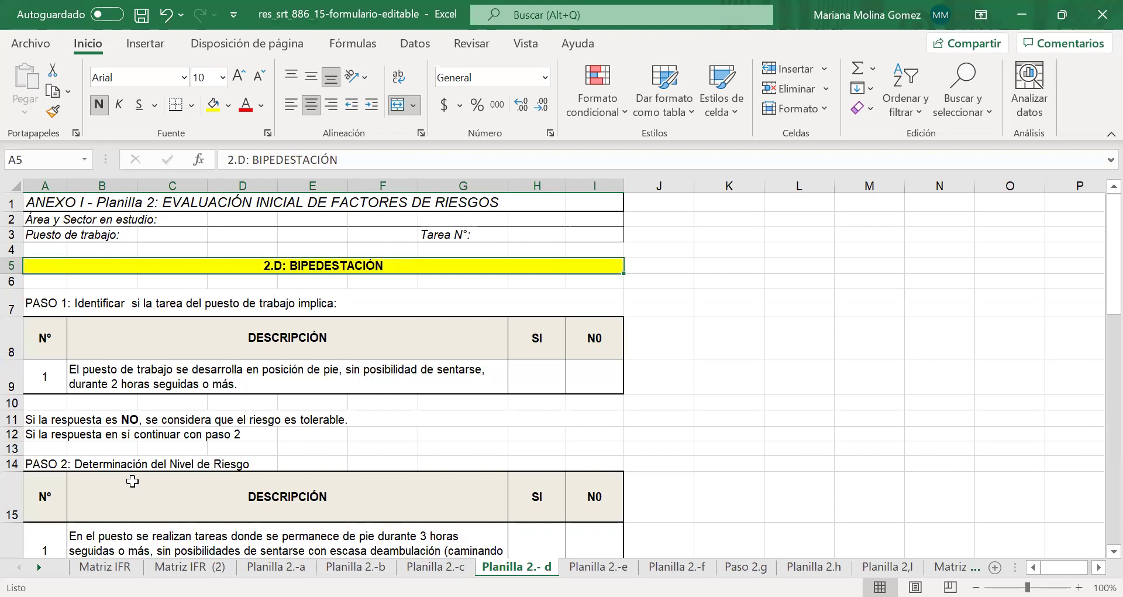
Fill the "PASO 1: Identificar si la tarea del puesto de trabajo implica:" row in yellow.
{"action": "left_click", "coordinate": [49, 304]}
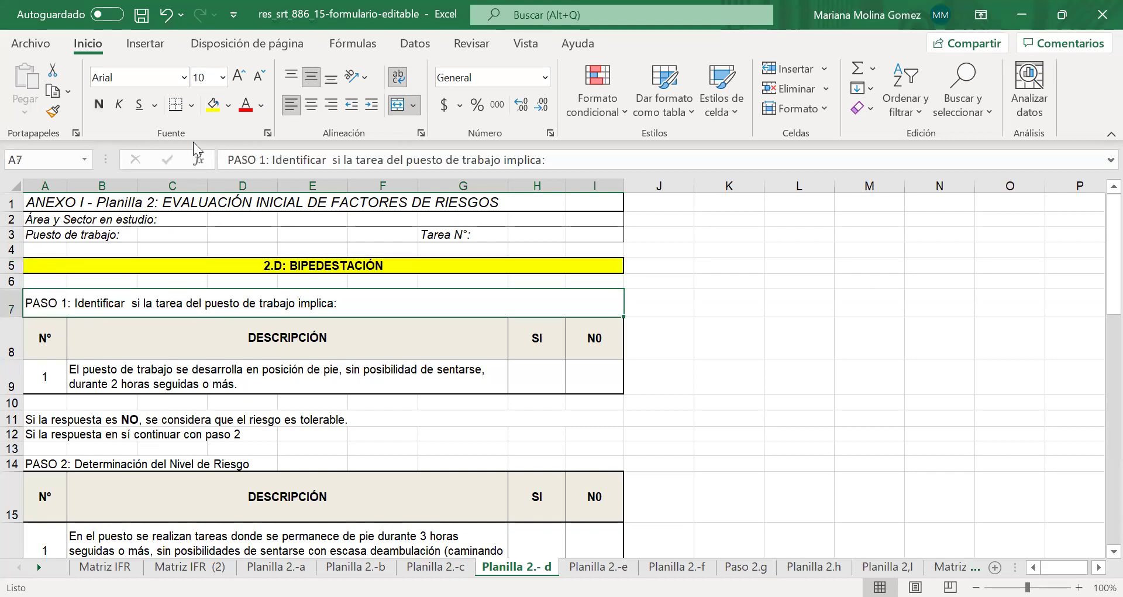
{"action": "left_click", "coordinate": [214, 107]}
{"action": "left_click", "coordinate": [874, 413]}
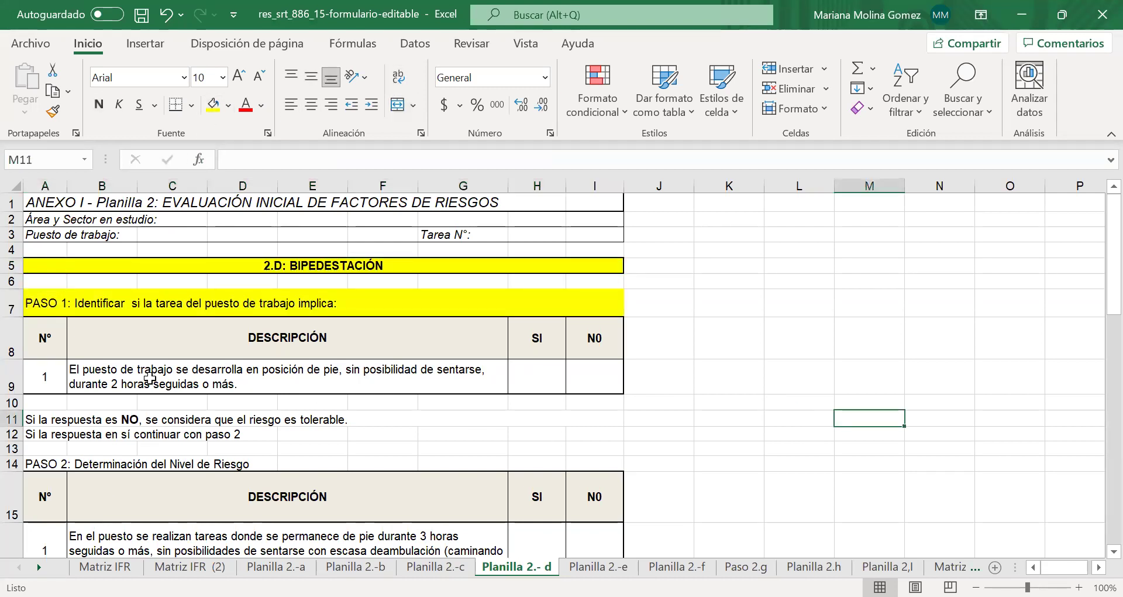
Go over the PASO 1 question on standing for 2 hours or more without sitting, with its SI and NO cells.
{"action": "left_click", "coordinate": [150, 379]}
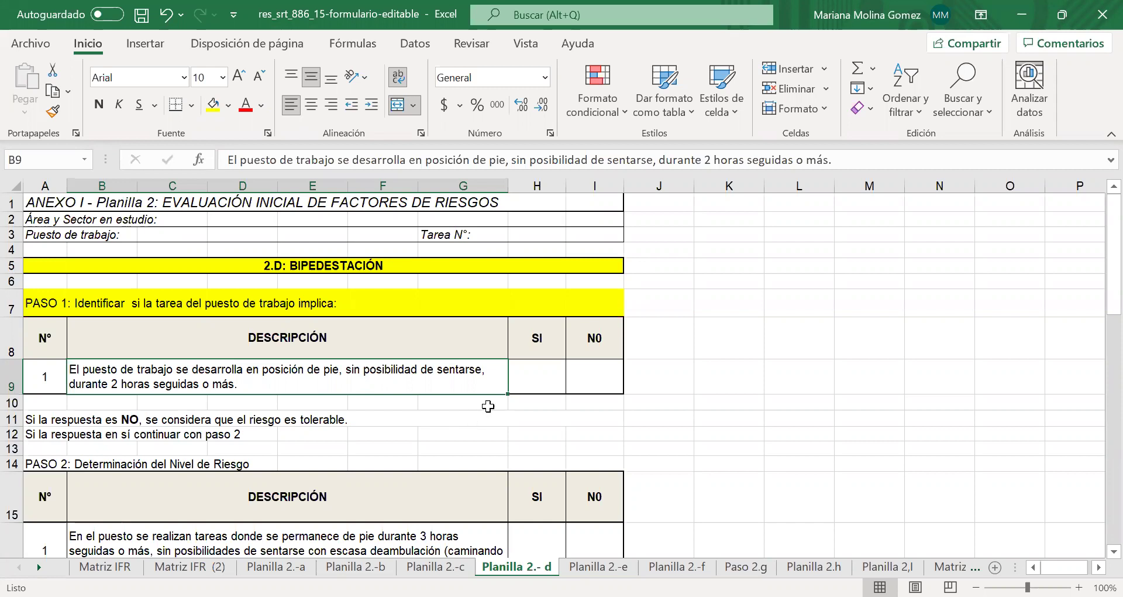
{"action": "left_click", "coordinate": [552, 382]}
{"action": "left_click", "coordinate": [613, 380]}
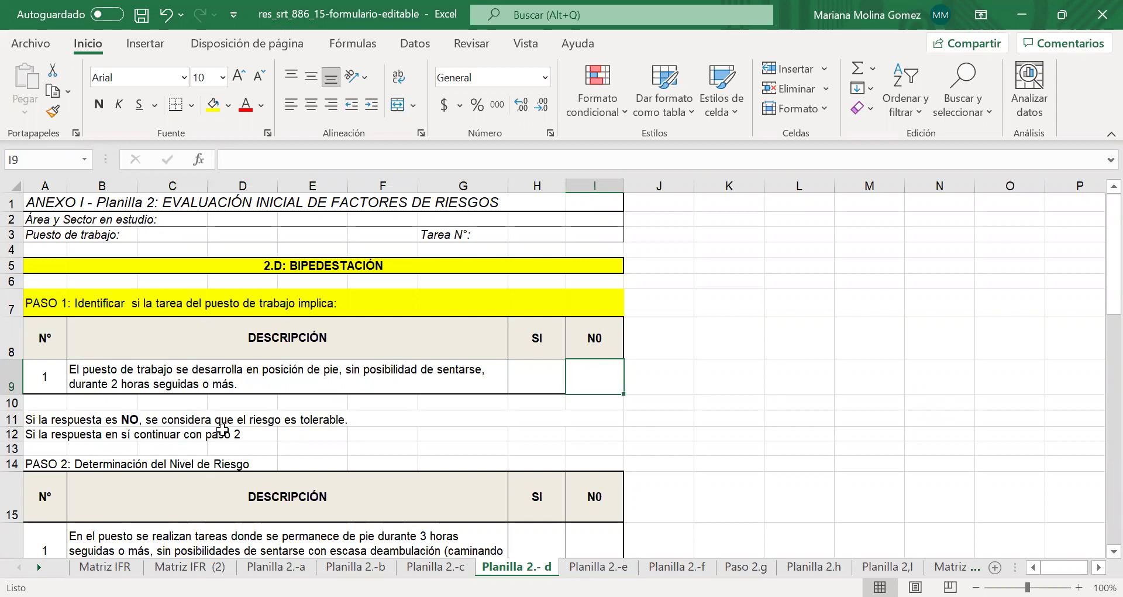
{"action": "left_click", "coordinate": [543, 375]}
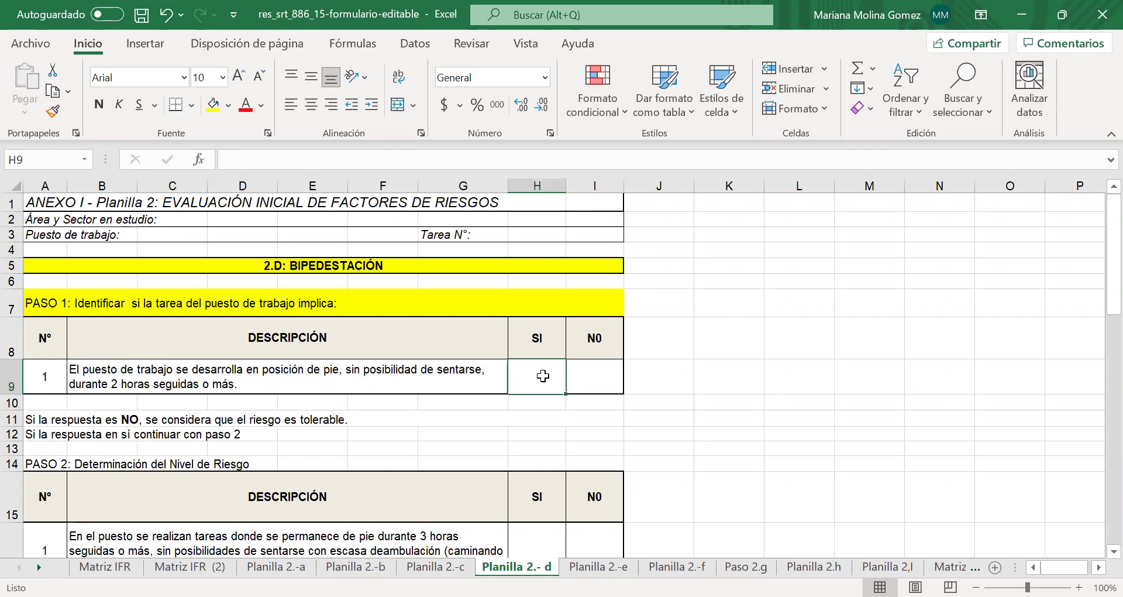
Fill the "PASO 2: Determinación del Nivel de Riesgo" row in yellow across columns A to I on Planilla 2.- d.
{"action": "scroll", "coordinate": [543, 375], "scroll_direction": "down", "scroll_amount": 1}
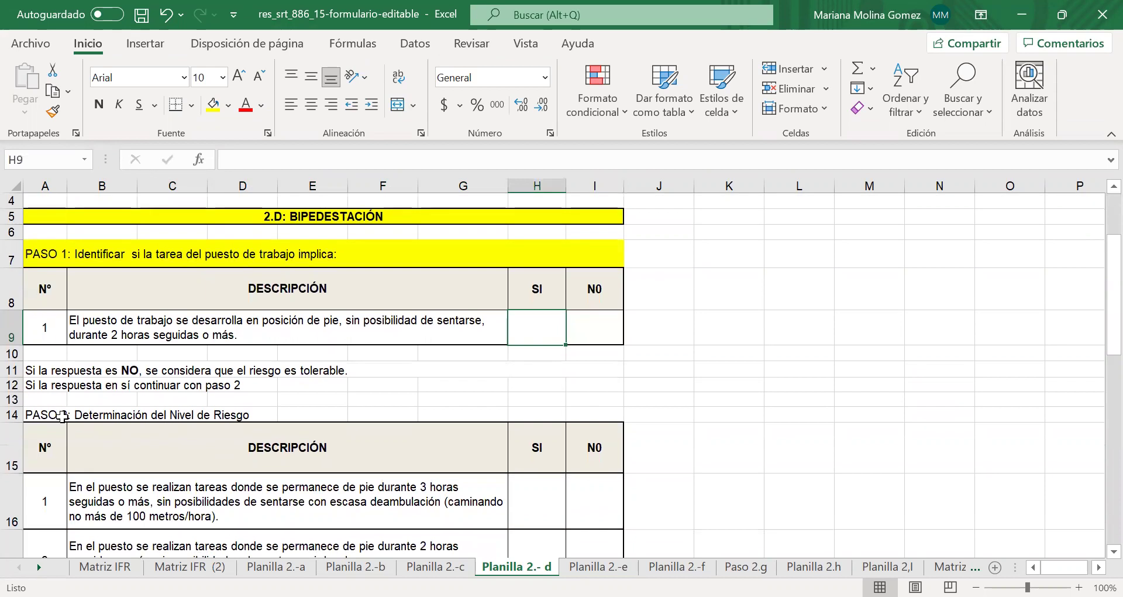
{"action": "left_click", "coordinate": [62, 416]}
{"action": "left_click_drag", "start_coordinate": [272, 416], "coordinate": [609, 416]}
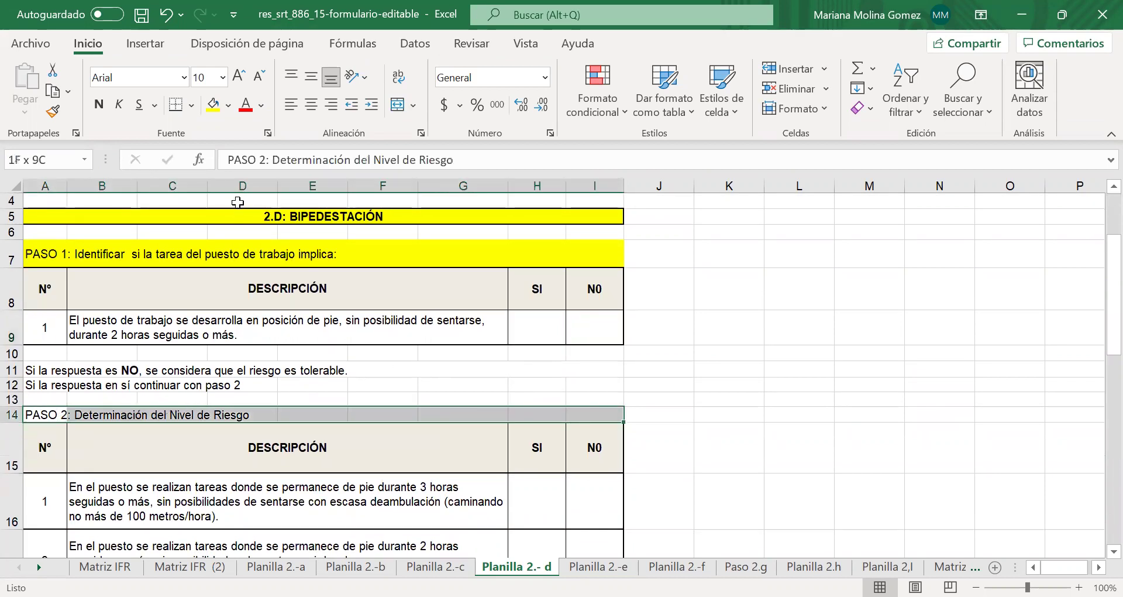
{"action": "left_click", "coordinate": [799, 369]}
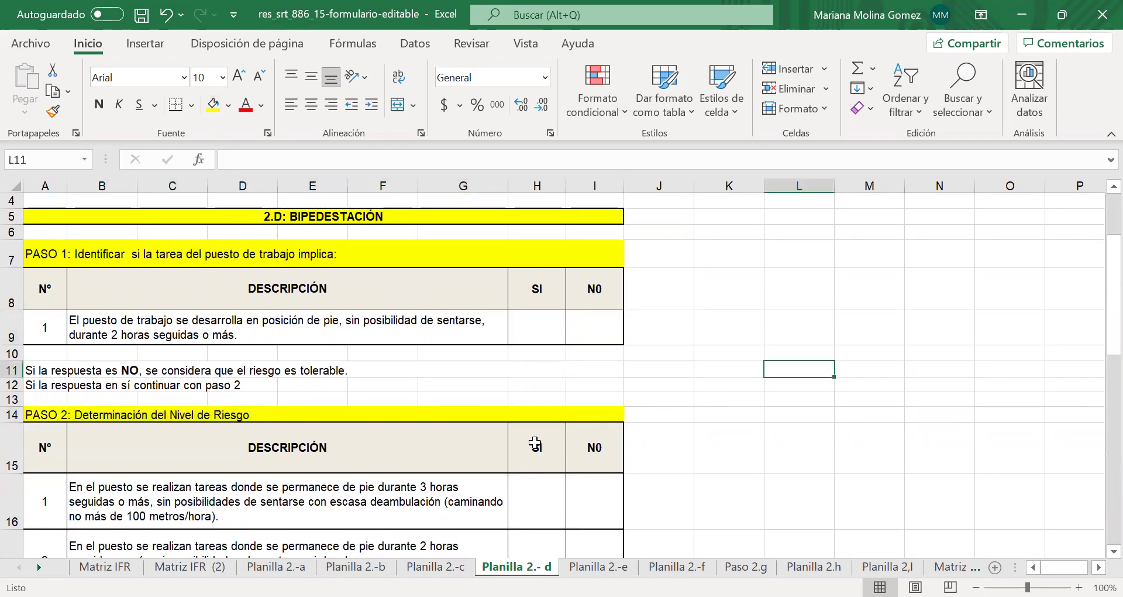
Go over PASO 2 question 1 on standing 3 hours and question 2 on standing 2 hours with loads, including their NO cells.
{"action": "scroll", "coordinate": [533, 448], "scroll_direction": "down", "scroll_amount": 1}
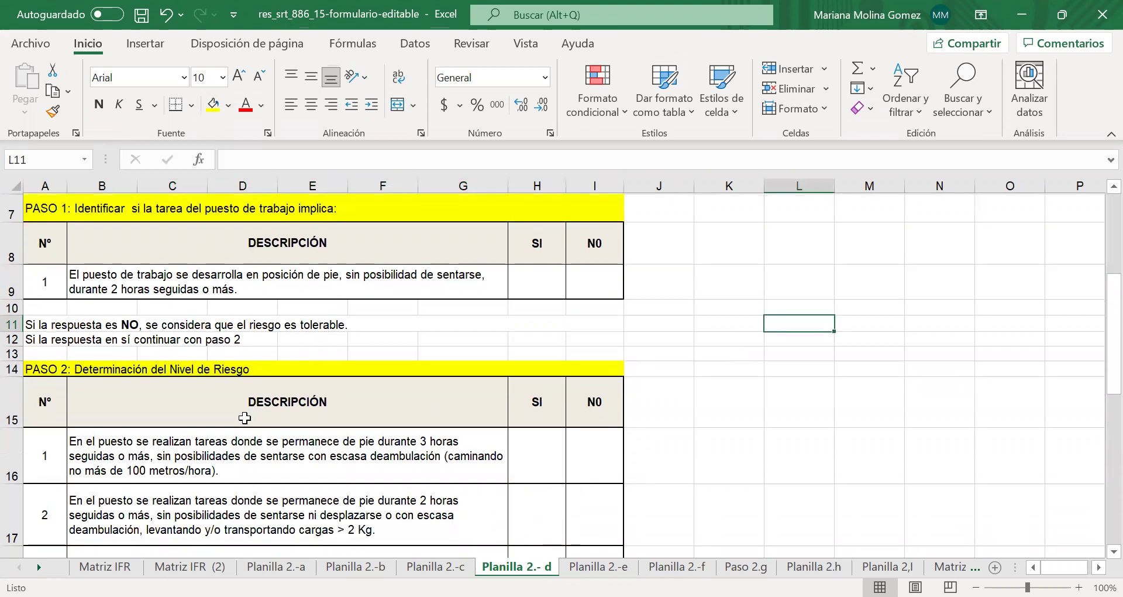
{"action": "scroll", "coordinate": [191, 339], "scroll_direction": "down", "scroll_amount": 2}
{"action": "left_click", "coordinate": [192, 308]}
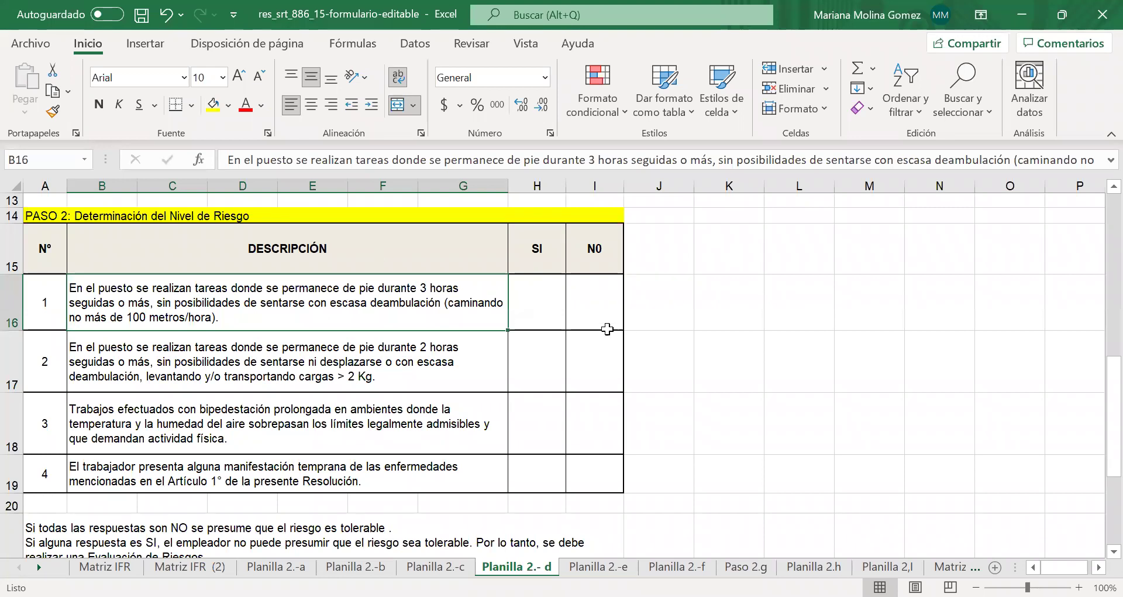
{"action": "left_click", "coordinate": [596, 308]}
{"action": "left_click", "coordinate": [174, 361]}
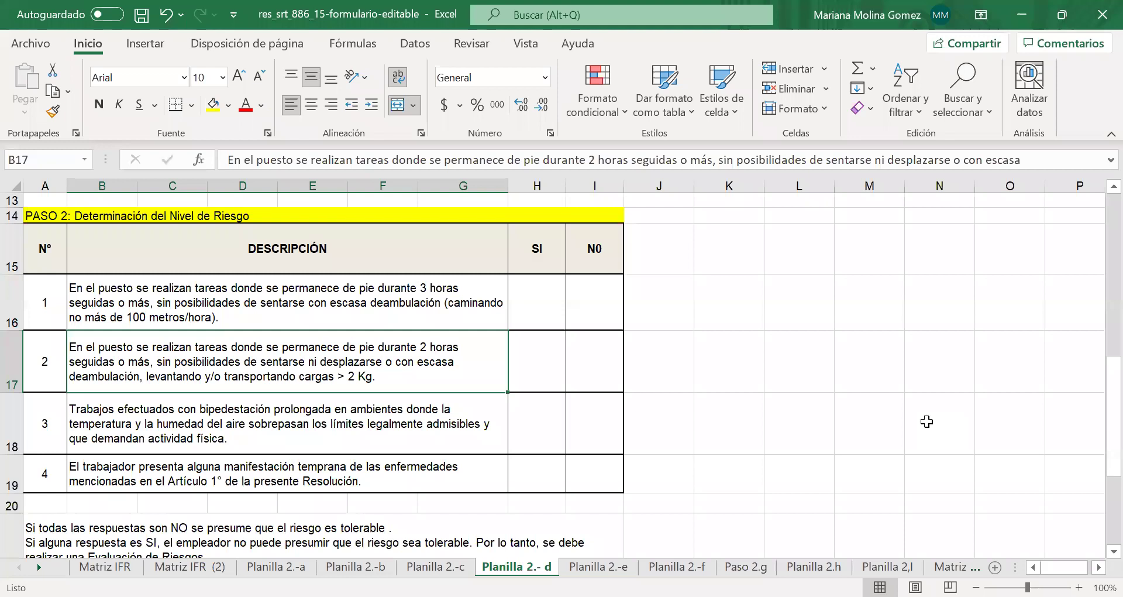
{"action": "left_click", "coordinate": [602, 369]}
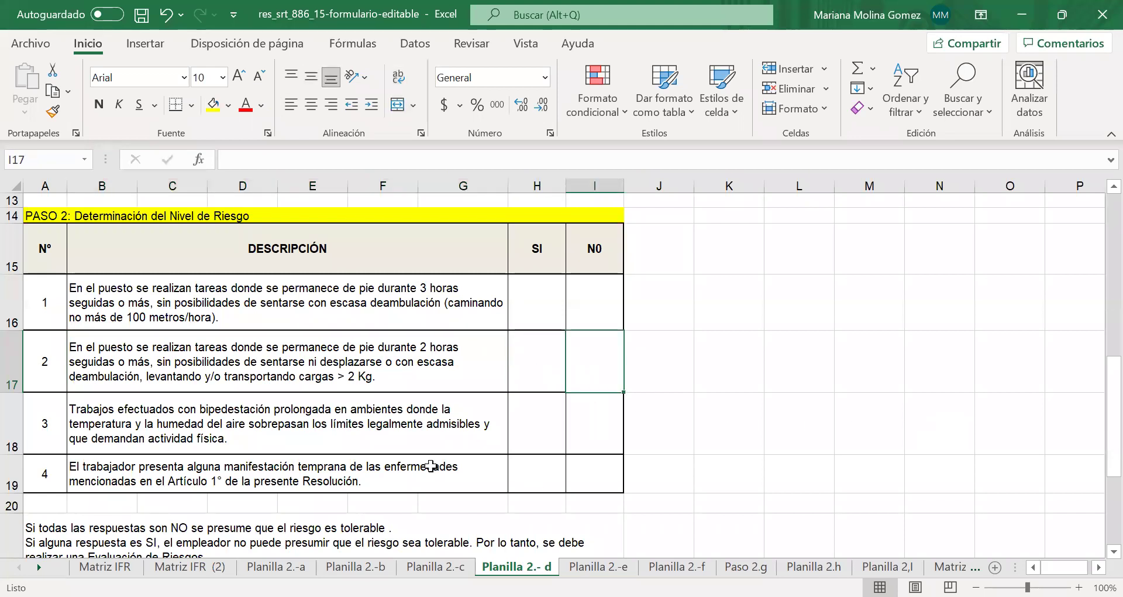
Go over PASO 2 question 3 on prolonged standing in hot, humid environments and question 4 on early symptoms.
{"action": "left_click", "coordinate": [445, 448]}
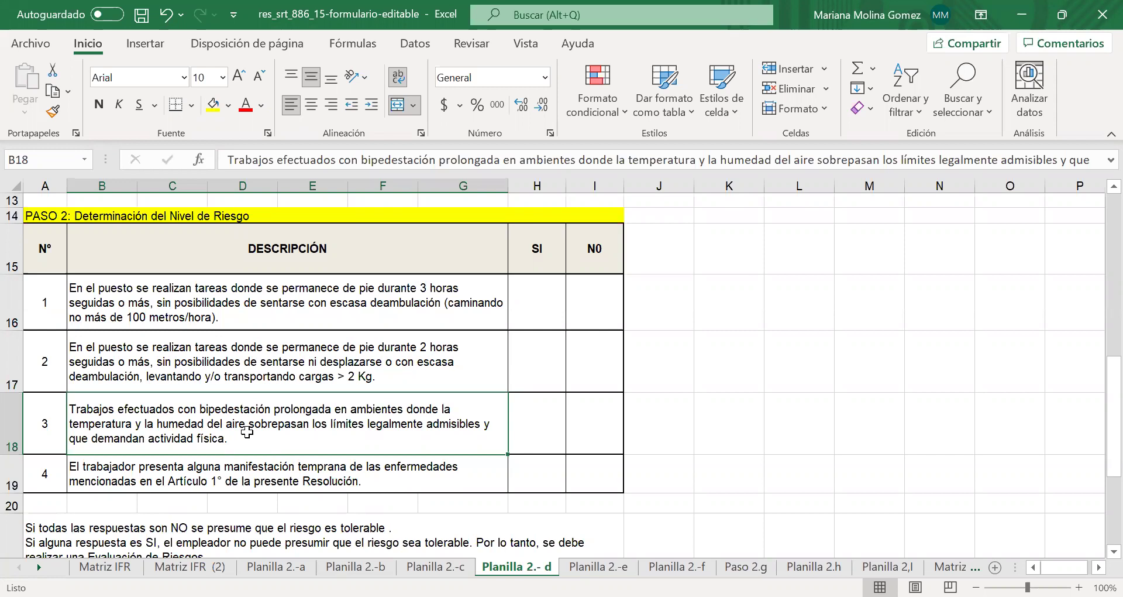
{"action": "left_click", "coordinate": [149, 465]}
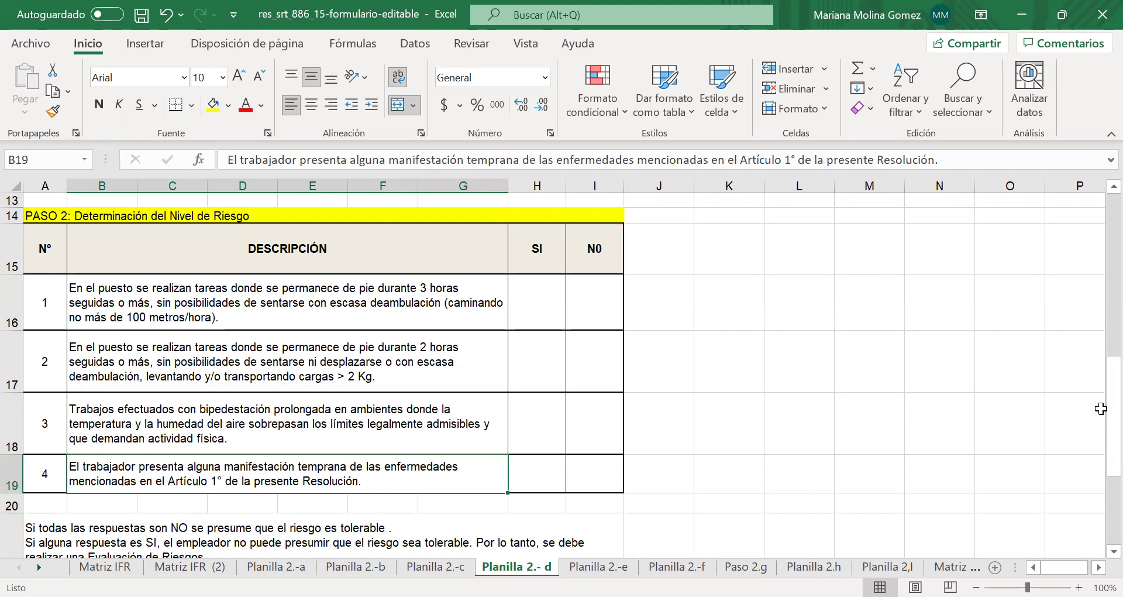
{"action": "left_click", "coordinate": [841, 399]}
Review the closing rule on tolerable risk below the bipedestación questions, and revisit question 3 on temperature and humidity.
{"action": "scroll", "coordinate": [841, 399], "scroll_direction": "down", "scroll_amount": 1}
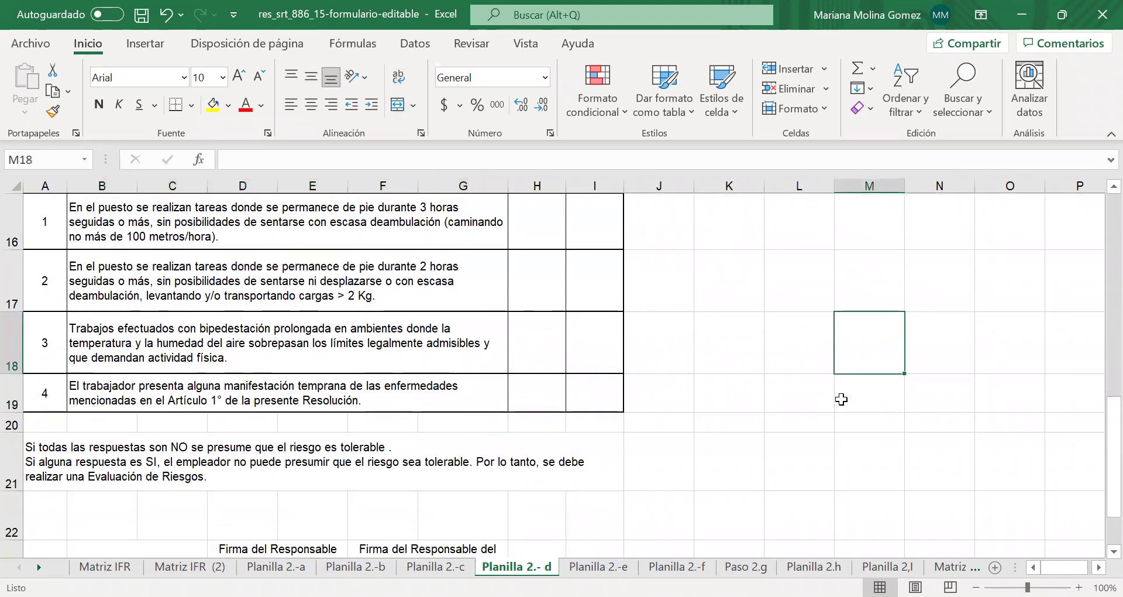
{"action": "left_click", "coordinate": [334, 461]}
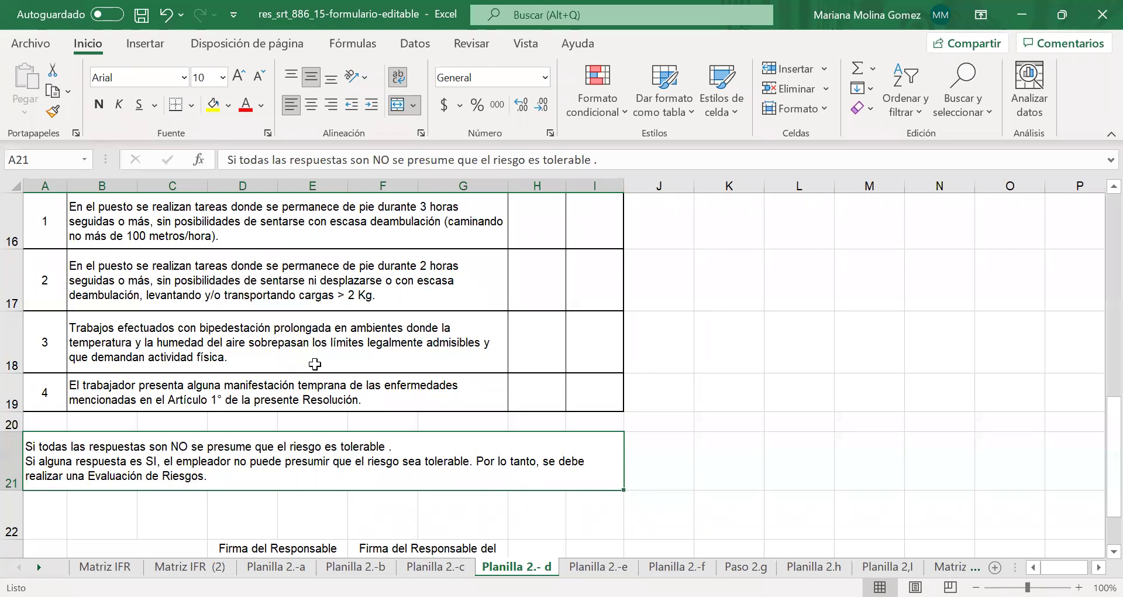
{"action": "scroll", "coordinate": [864, 293], "scroll_direction": "up", "scroll_amount": 3}
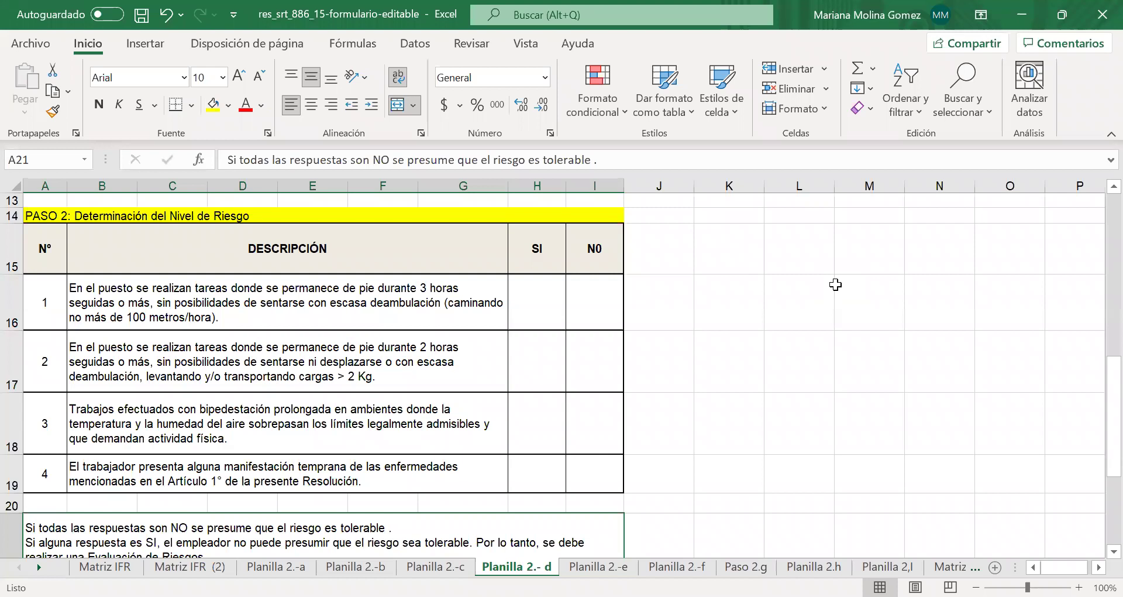
{"action": "left_click", "coordinate": [245, 438]}
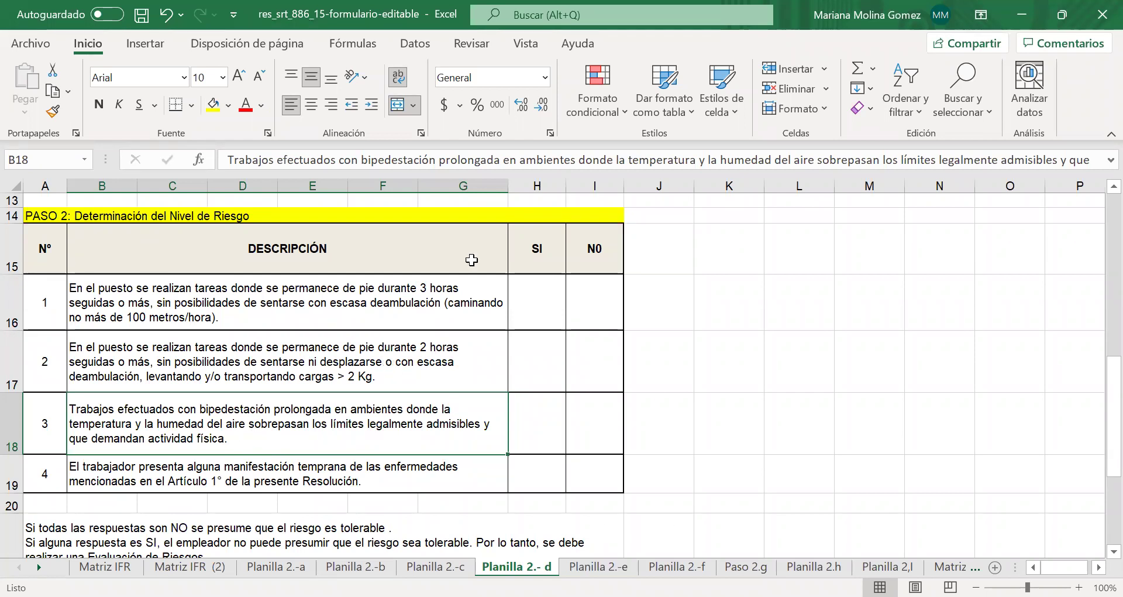
Return to the header of Planilla 2.- d and point out the "Tarea N°:" field.
{"action": "scroll", "coordinate": [476, 258], "scroll_direction": "up", "scroll_amount": 3}
{"action": "scroll", "coordinate": [813, 270], "scroll_direction": "up", "scroll_amount": 1}
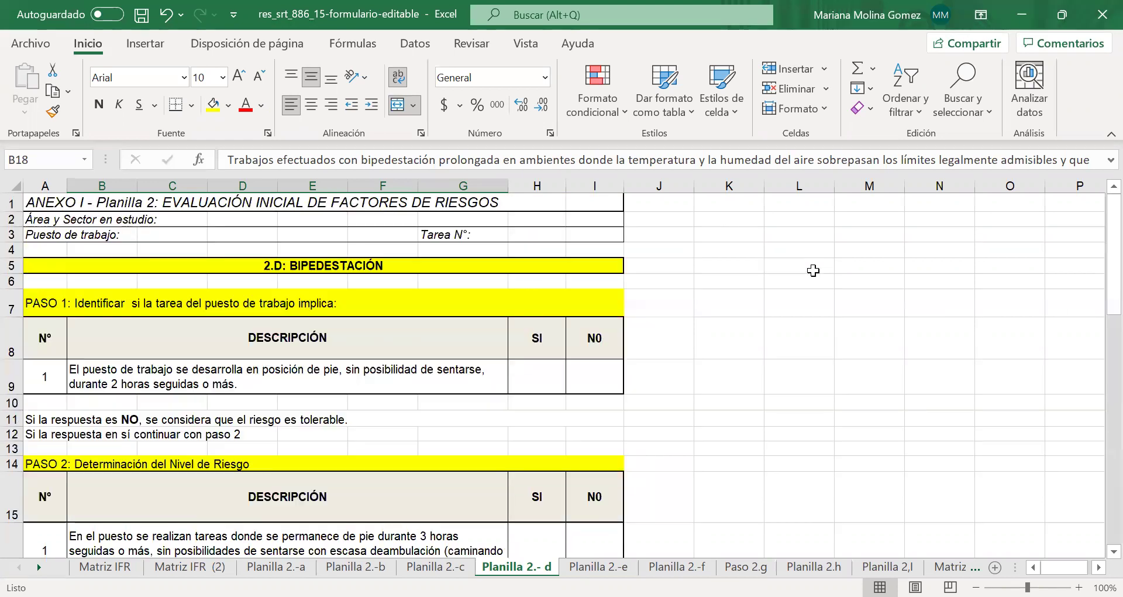
{"action": "left_click", "coordinate": [463, 234]}
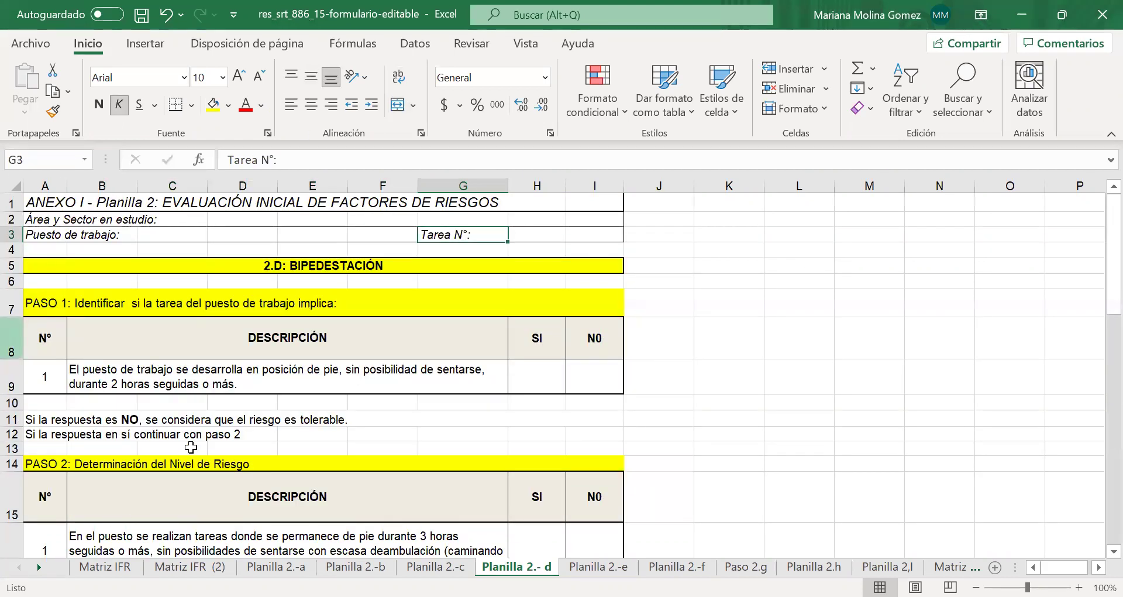
Switch to the Matriz IFR sheet and check the Bipedestación row's marks for tasks 1, 2 and 3.
{"action": "key", "text": "ctrl+Page_Up"}
{"action": "key", "text": "ctrl+Page_Up"}
{"action": "key", "text": "ctrl+Page_Up"}
{"action": "key", "text": "ctrl+Page_Up"}
{"action": "key", "text": "ctrl+Page_Up"}
{"action": "key", "text": "ctrl+Page_Up"}
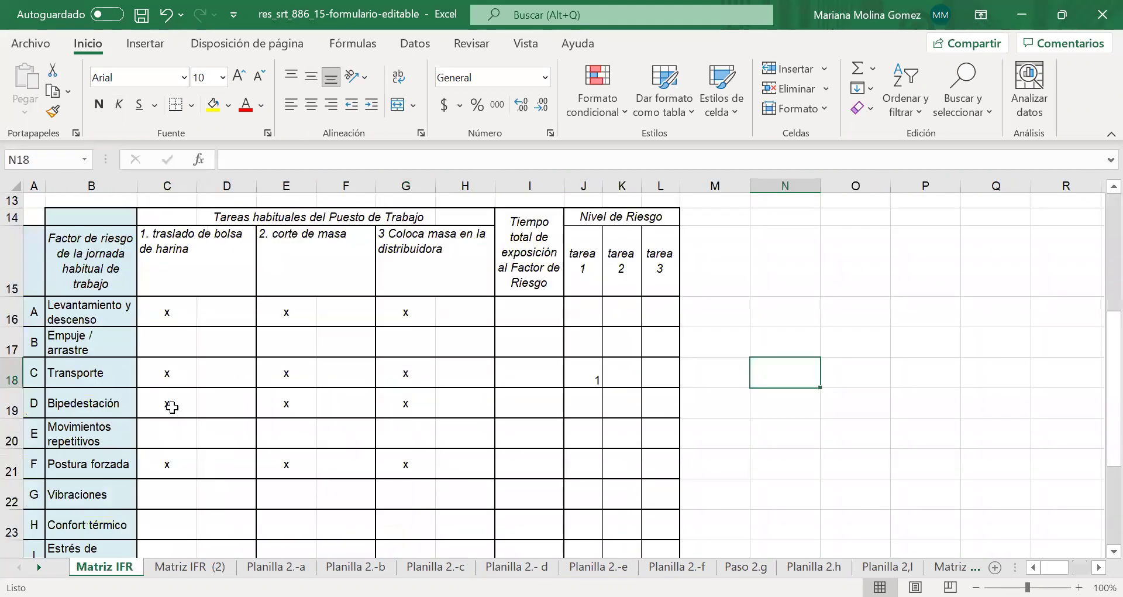
{"action": "left_click", "coordinate": [172, 406]}
{"action": "left_click", "coordinate": [296, 401]}
{"action": "left_click", "coordinate": [398, 403]}
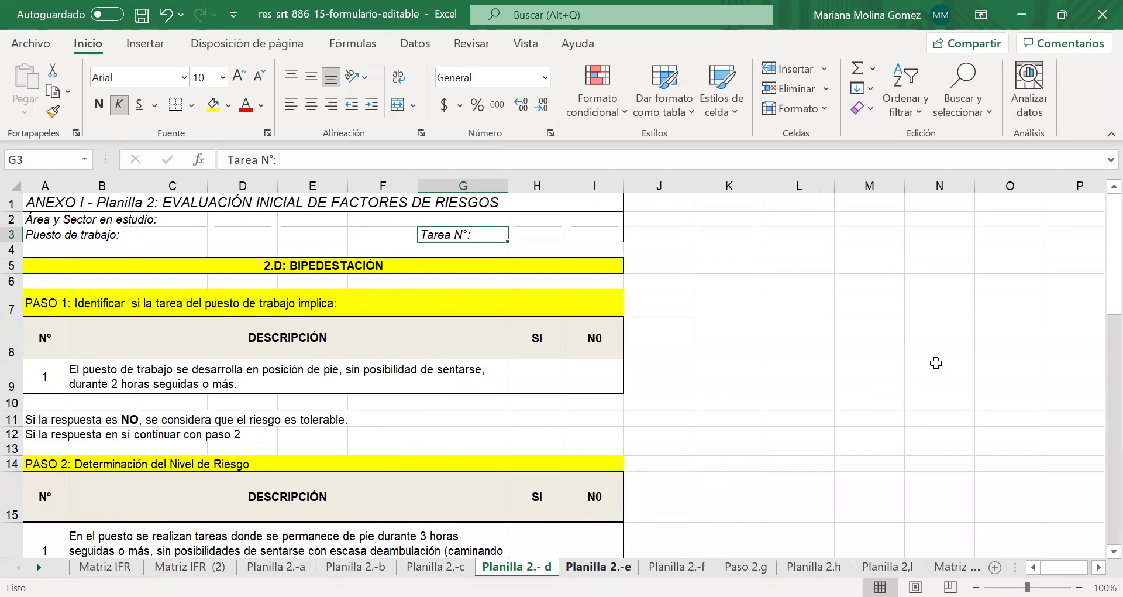
On Planilla 2.-e, fill the "2.E: MOVIMIENTOS REPETITIVOS DE MIEMBROS SUPERIORES" title row in yellow.
{"action": "key", "text": "ctrl+Page_Down"}
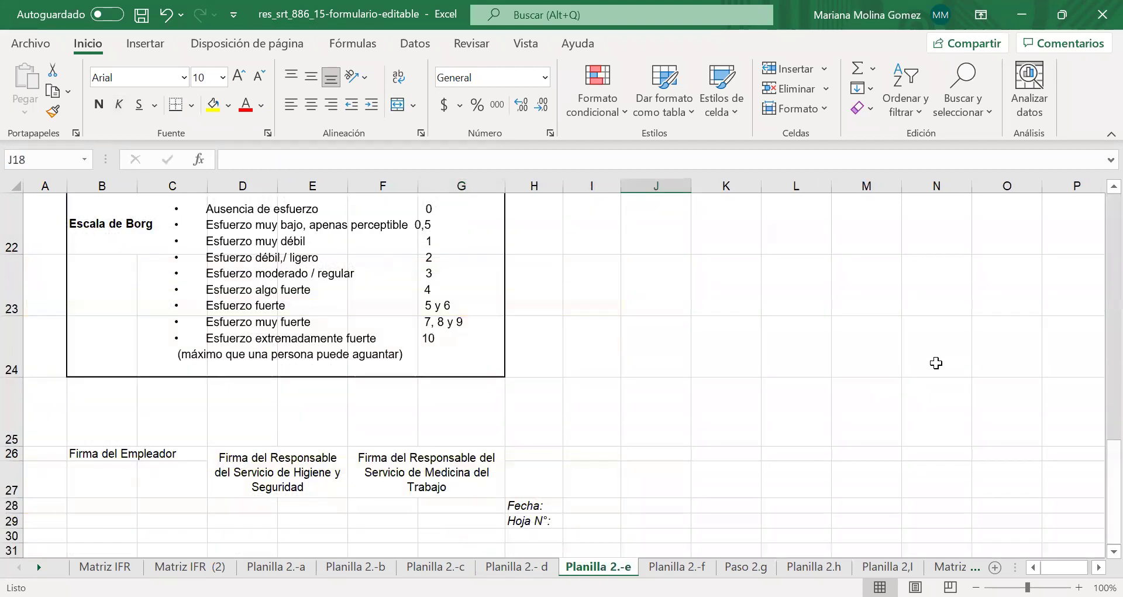
{"action": "scroll", "coordinate": [936, 362], "scroll_direction": "up", "scroll_amount": 7}
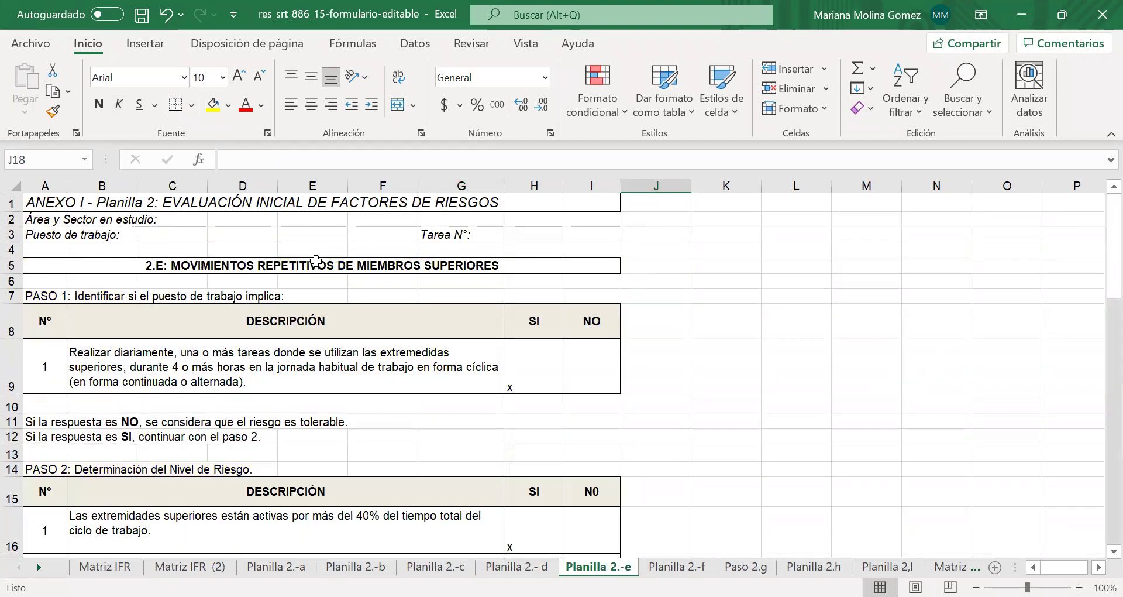
{"action": "left_click", "coordinate": [316, 272]}
{"action": "left_click", "coordinate": [212, 105]}
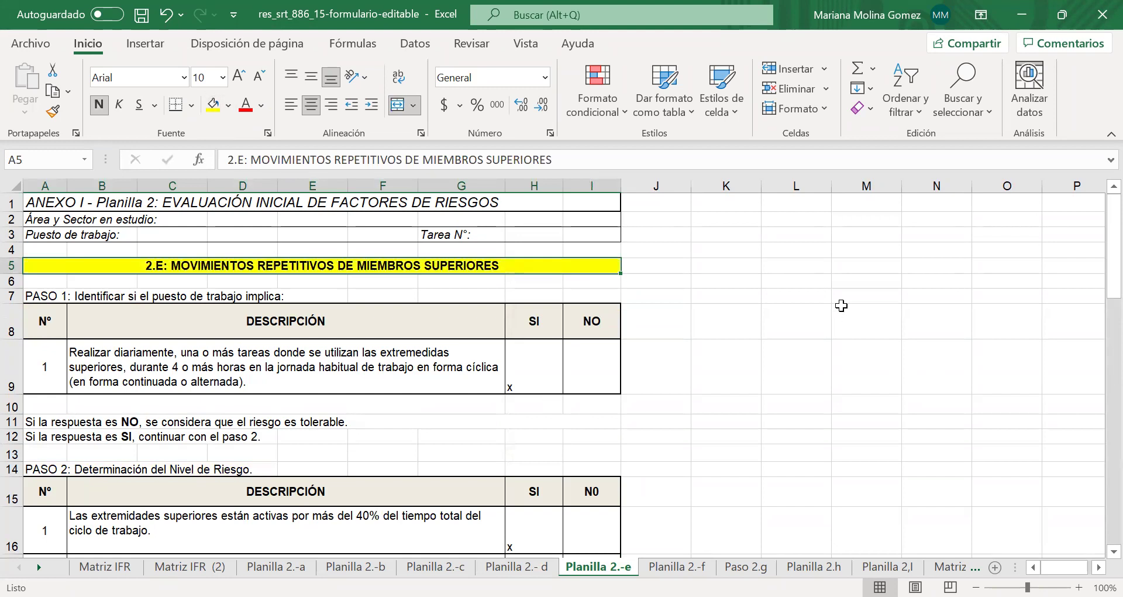
{"action": "left_click", "coordinate": [841, 305]}
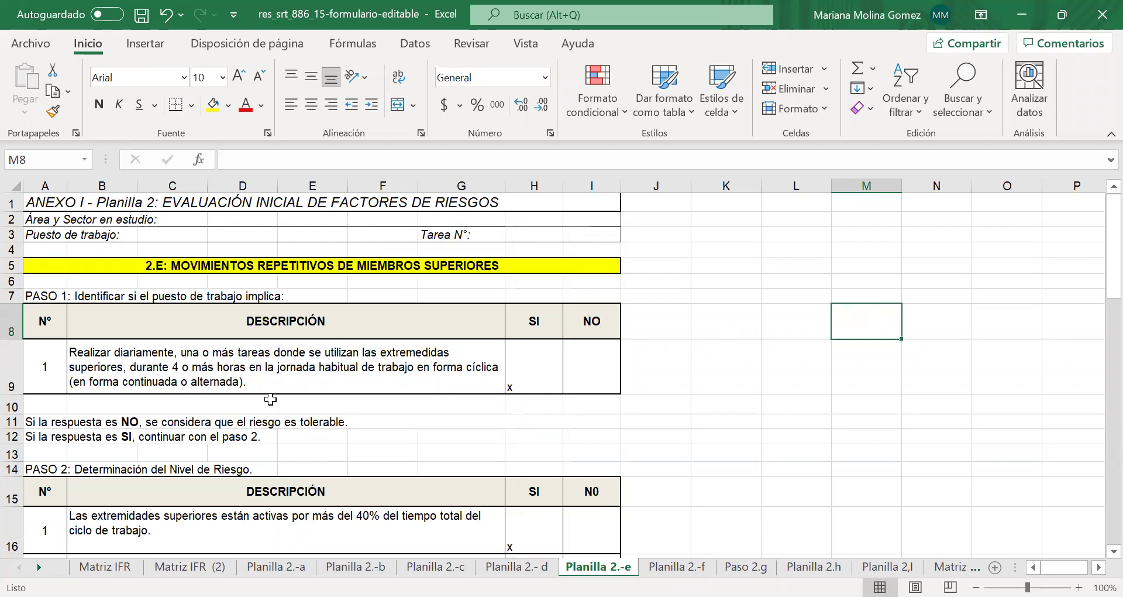
Fill the "PASO 1: Identificar si el puesto de trabajo implica:" row in yellow across columns A to I.
{"action": "left_click", "coordinate": [59, 296]}
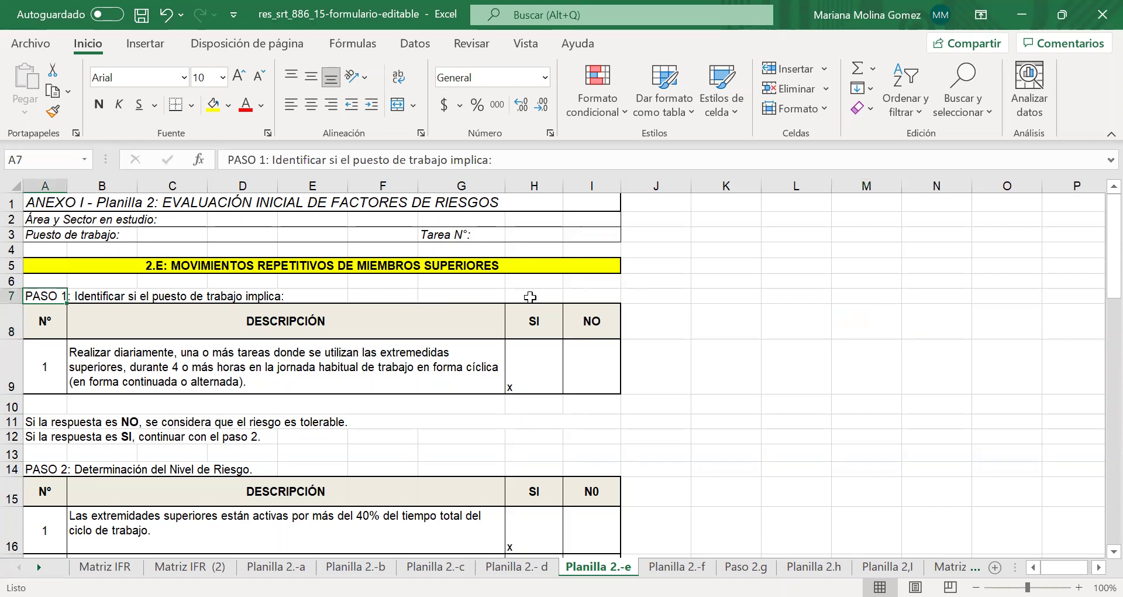
{"action": "left_click", "coordinate": [591, 296], "text": "shift"}
{"action": "left_click", "coordinate": [213, 104]}
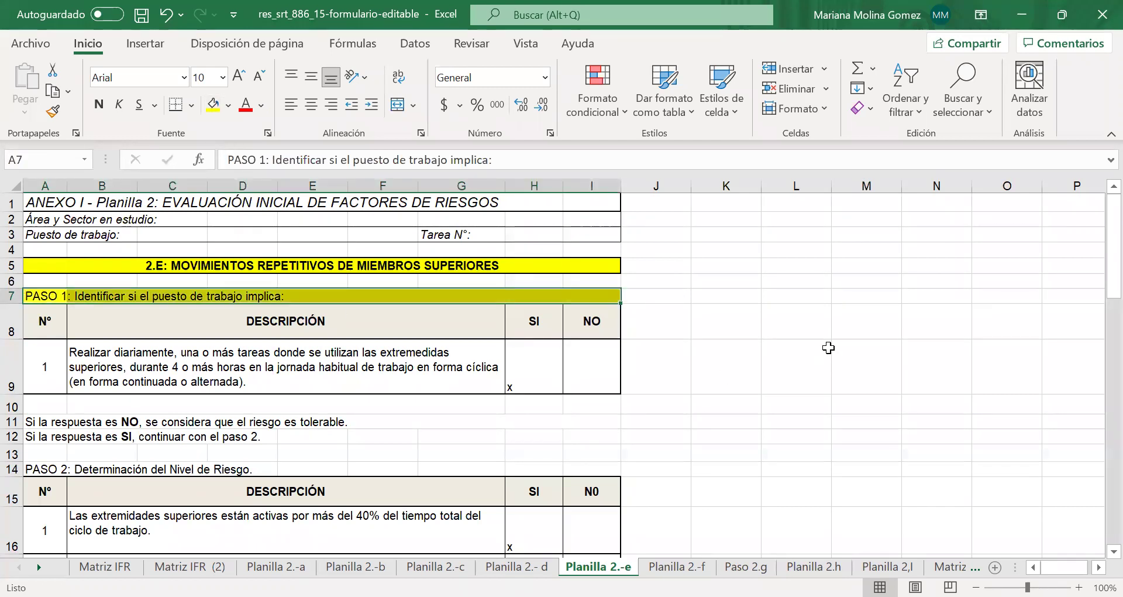
Go over the PASO 1 question on cyclic upper-limb tasks of 4 or more hours, its NO cell and the rule for continuing to paso 2.
{"action": "left_click", "coordinate": [775, 380]}
{"action": "key", "text": "Left"}
{"action": "key", "text": "Left"}
{"action": "key", "text": "Left"}
{"action": "key", "text": "Left"}
{"action": "key", "text": "Left"}
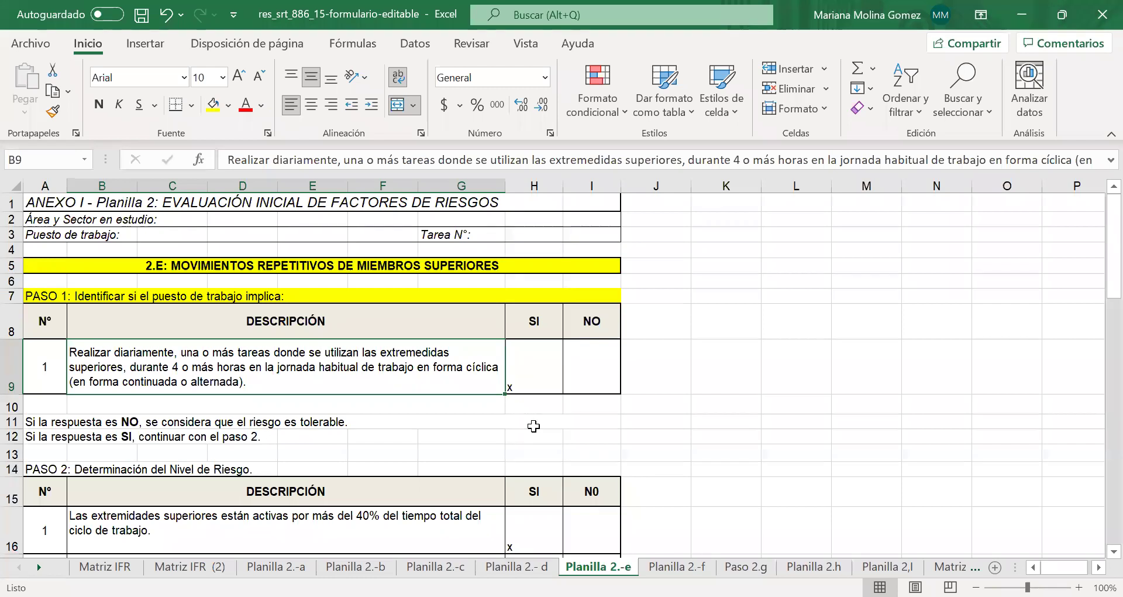
{"action": "left_click", "coordinate": [740, 377]}
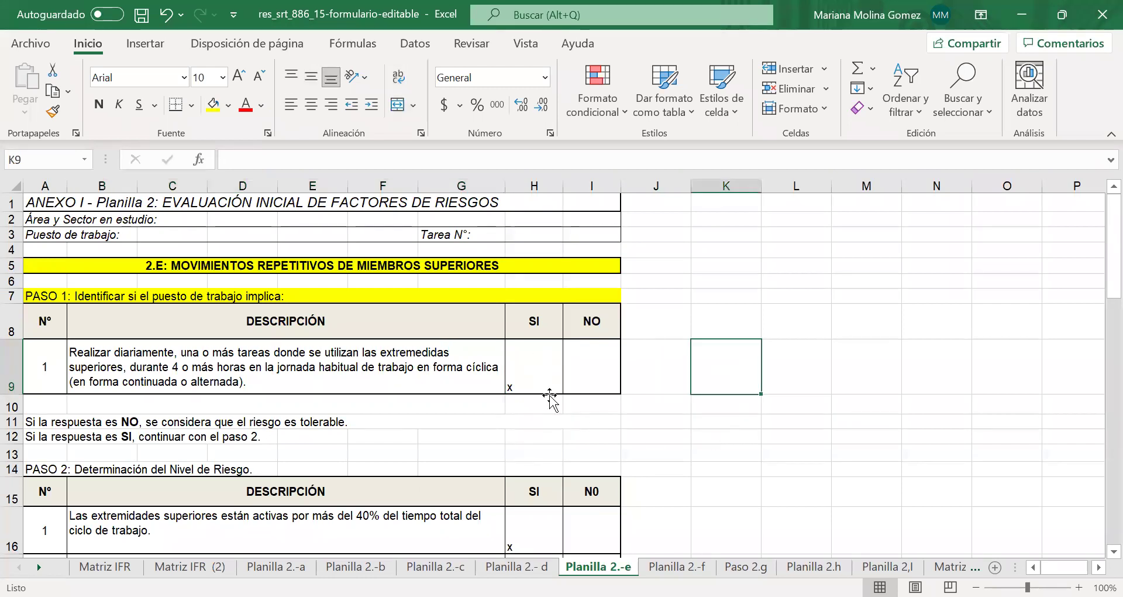
{"action": "left_click", "coordinate": [574, 371]}
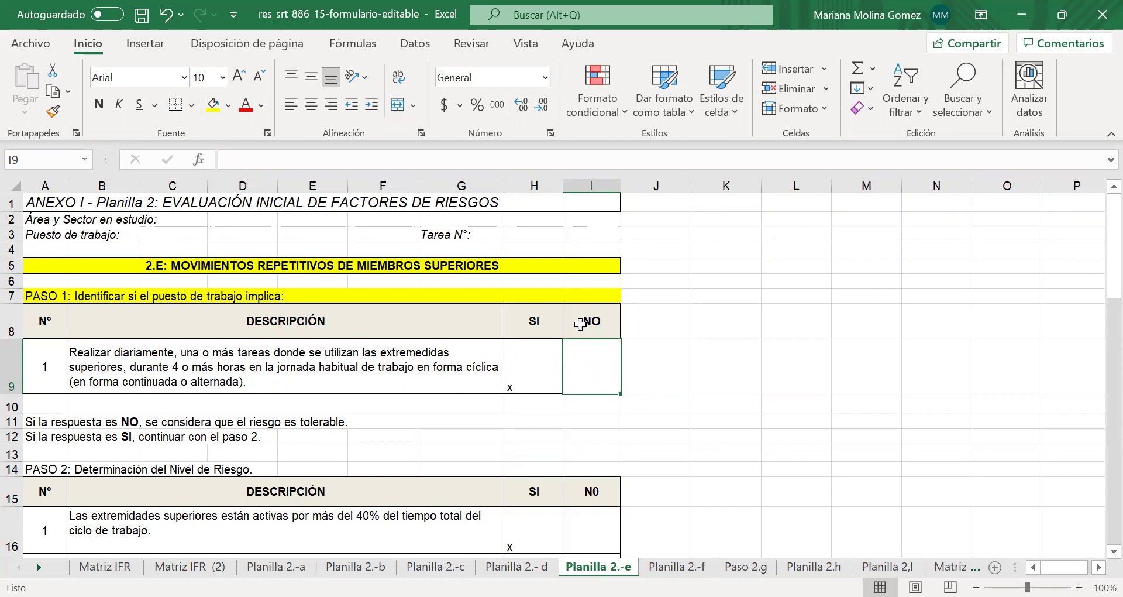
{"action": "left_click", "coordinate": [198, 437]}
Fill the "PASO 2: Determinación del Nivel de Riesgo." row in yellow across columns A to I on Planilla 2.-e.
{"action": "scroll", "coordinate": [220, 432], "scroll_direction": "down", "scroll_amount": 1}
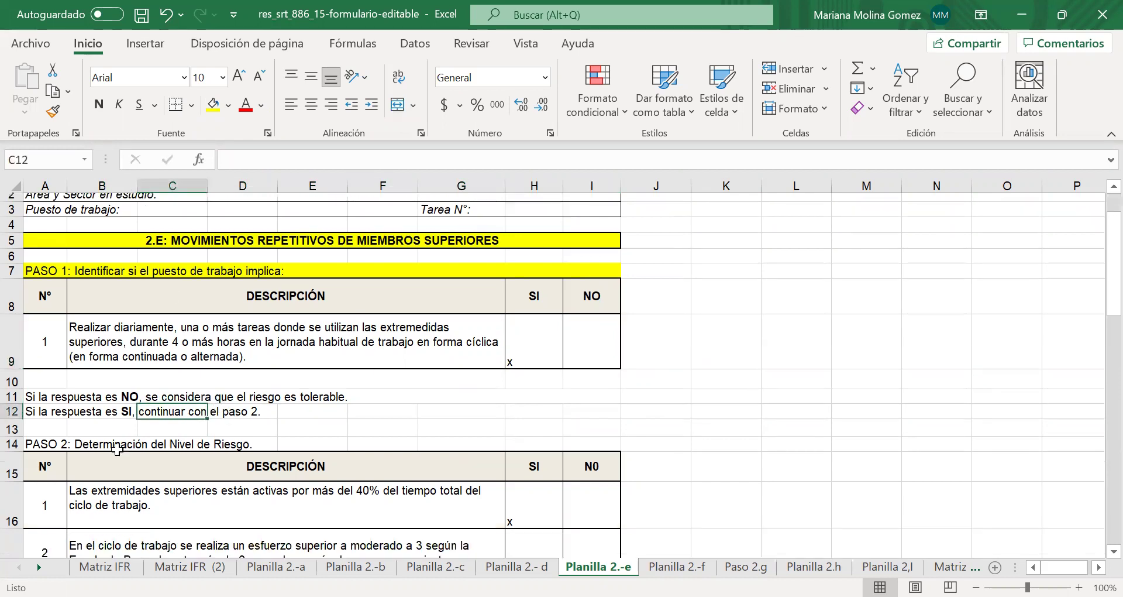
{"action": "left_click_drag", "start_coordinate": [35, 420], "coordinate": [603, 420]}
{"action": "key", "text": "F4"}
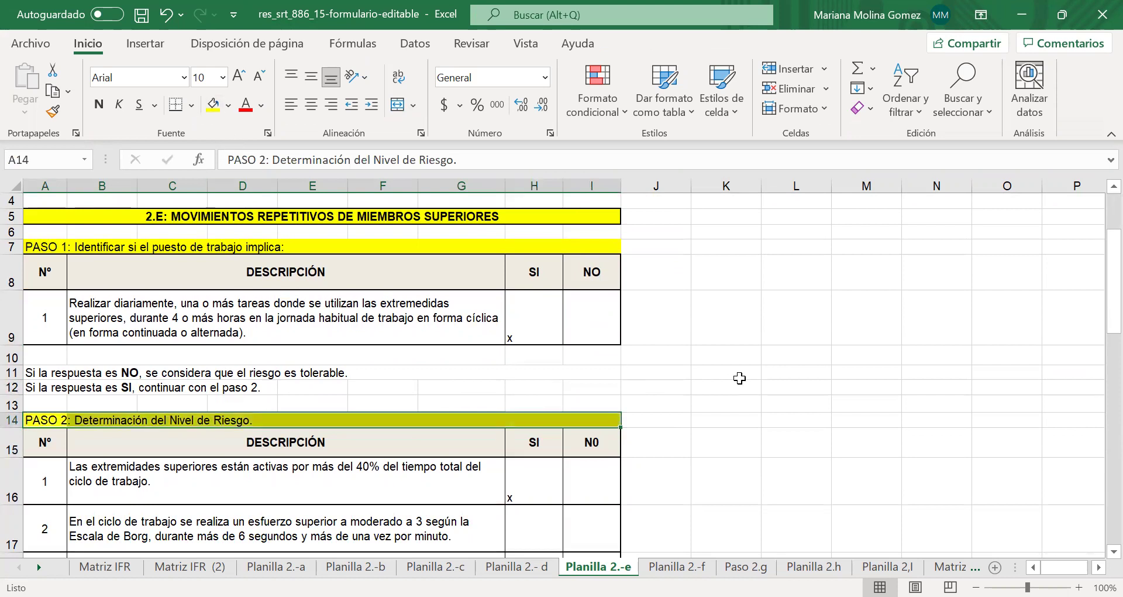
Go over PASO 2 question 1 on upper limbs being active for more than 40% of the work cycle.
{"action": "scroll", "coordinate": [735, 378], "scroll_direction": "down", "scroll_amount": 2}
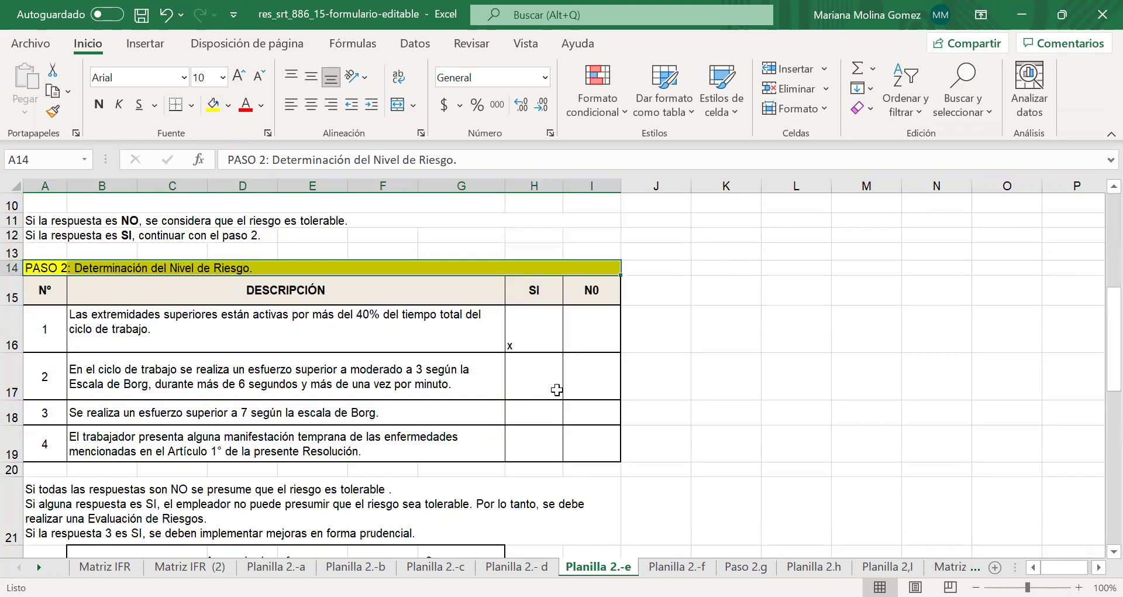
{"action": "key", "text": "Down"}
{"action": "key", "text": "Down"}
{"action": "key", "text": "Right"}
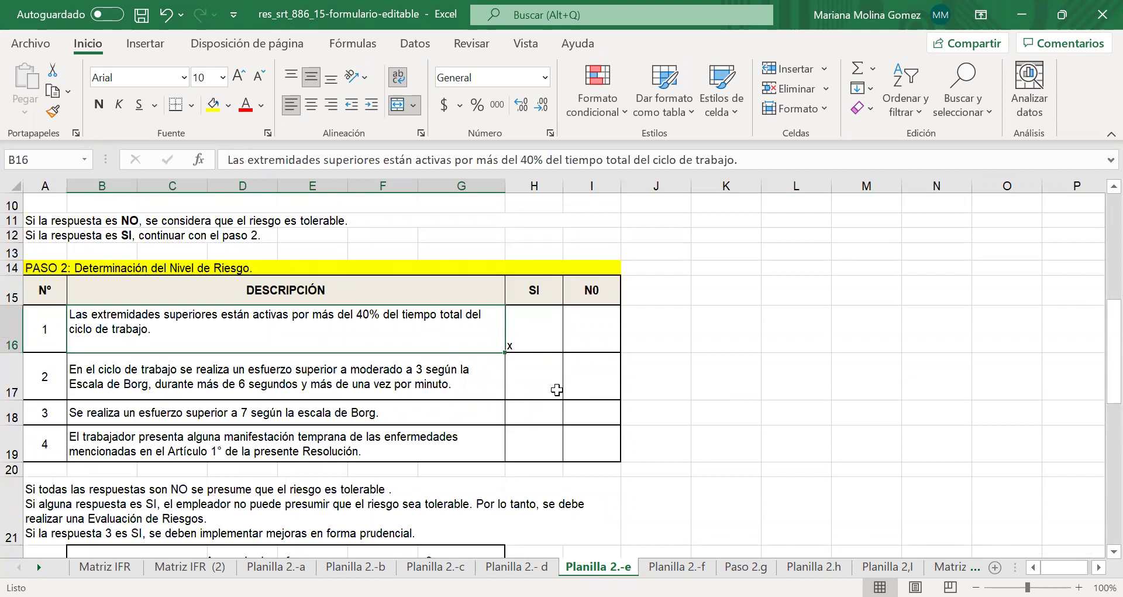
Go over PASO 2 question 2 on effort above 3 for over 6 seconds, comparing it with the Escala de Borg below.
{"action": "left_click", "coordinate": [245, 382]}
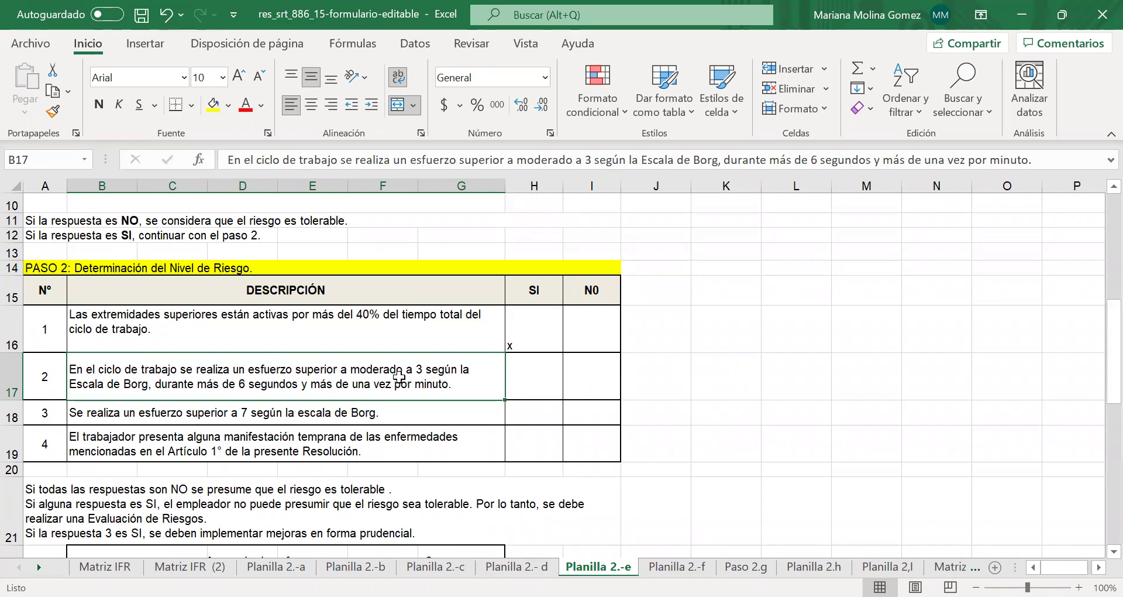
{"action": "scroll", "coordinate": [399, 376], "scroll_direction": "down", "scroll_amount": 3}
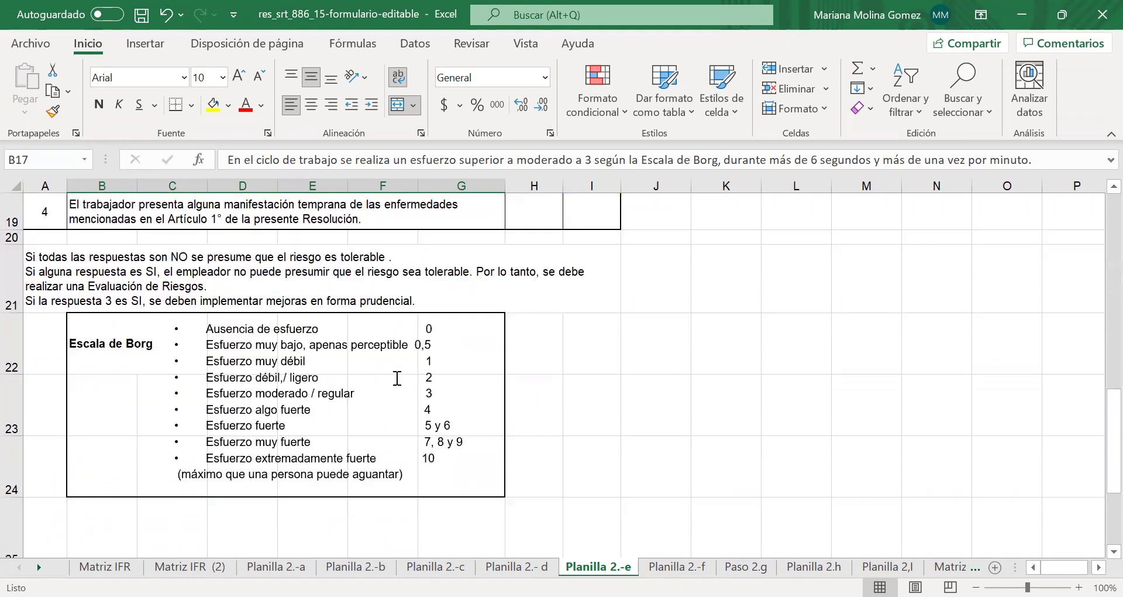
{"action": "scroll", "coordinate": [396, 377], "scroll_direction": "down", "scroll_amount": 7}
{"action": "scroll", "coordinate": [395, 377], "scroll_direction": "up", "scroll_amount": 5}
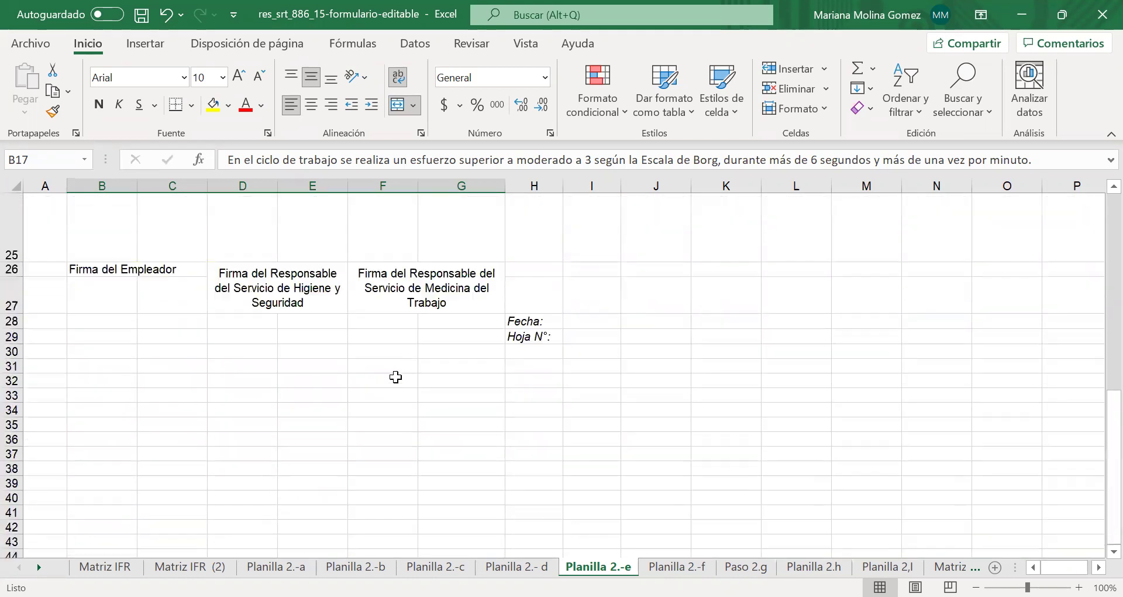
{"action": "scroll", "coordinate": [378, 427], "scroll_direction": "up", "scroll_amount": 4}
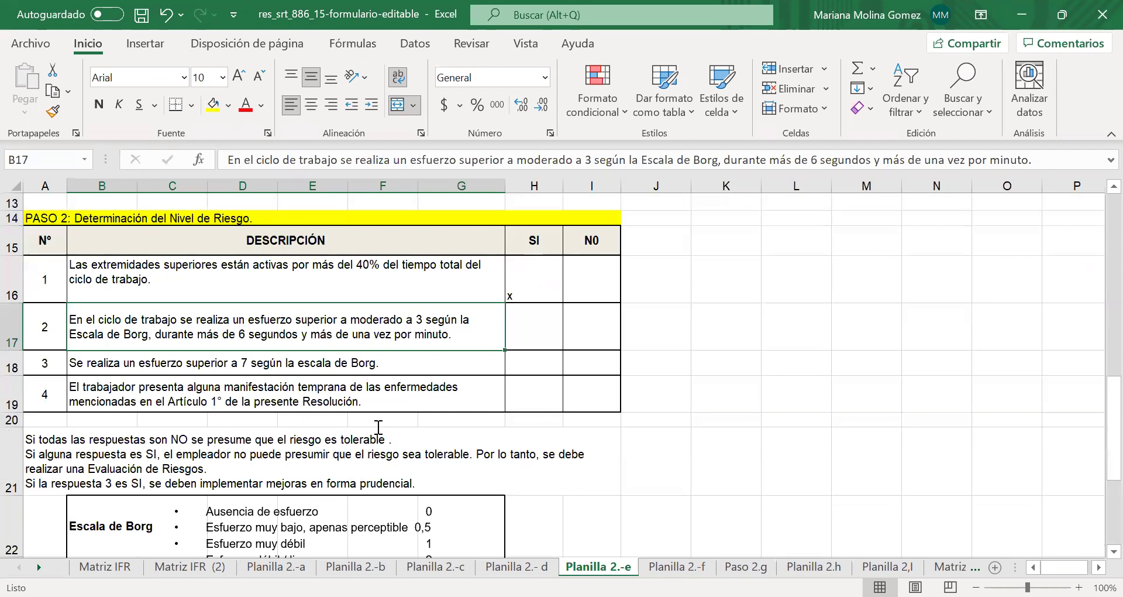
{"action": "scroll", "coordinate": [378, 427], "scroll_direction": "down", "scroll_amount": 1}
{"action": "scroll", "coordinate": [776, 395], "scroll_direction": "down", "scroll_amount": 1}
{"action": "left_click", "coordinate": [776, 395]}
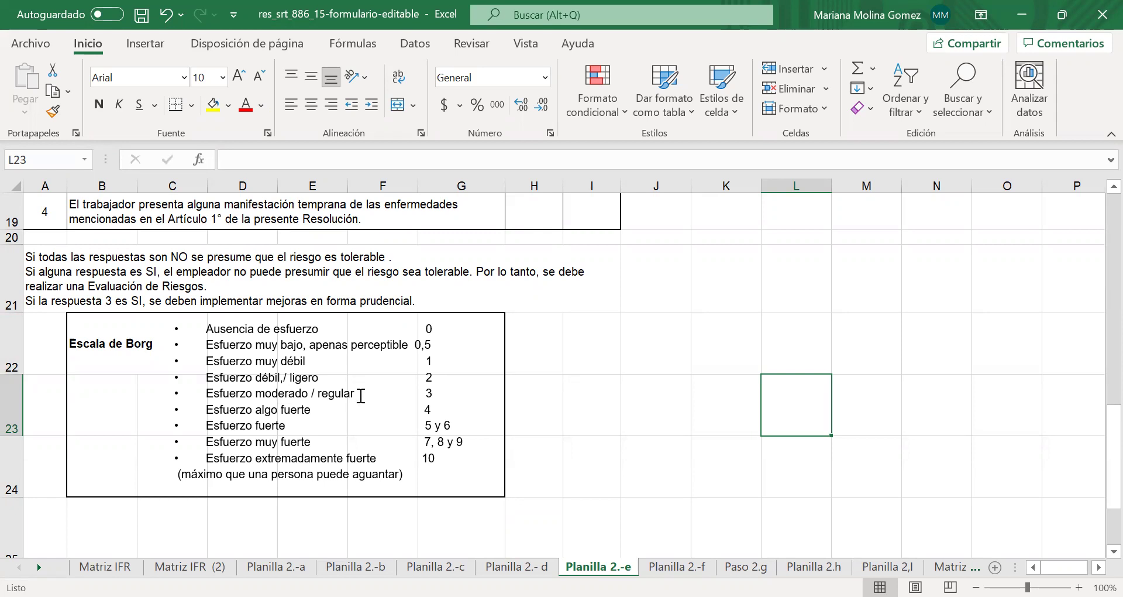
{"action": "left_click", "coordinate": [427, 393]}
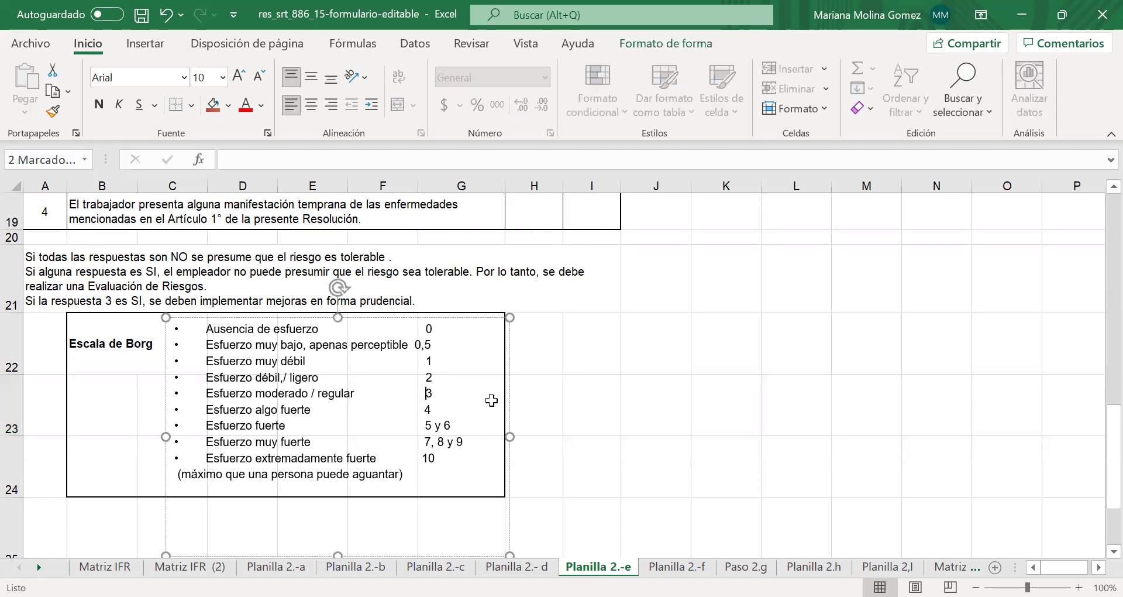
{"action": "scroll", "coordinate": [607, 383], "scroll_direction": "up", "scroll_amount": 5}
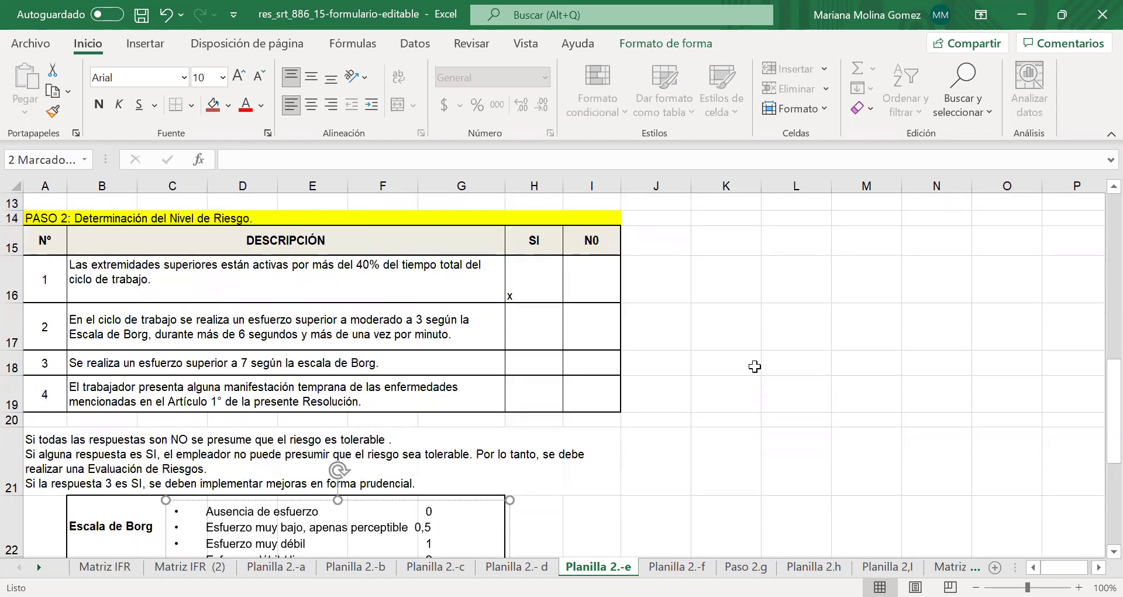
{"action": "key", "text": "Escape"}
{"action": "scroll", "coordinate": [755, 366], "scroll_direction": "up", "scroll_amount": 1}
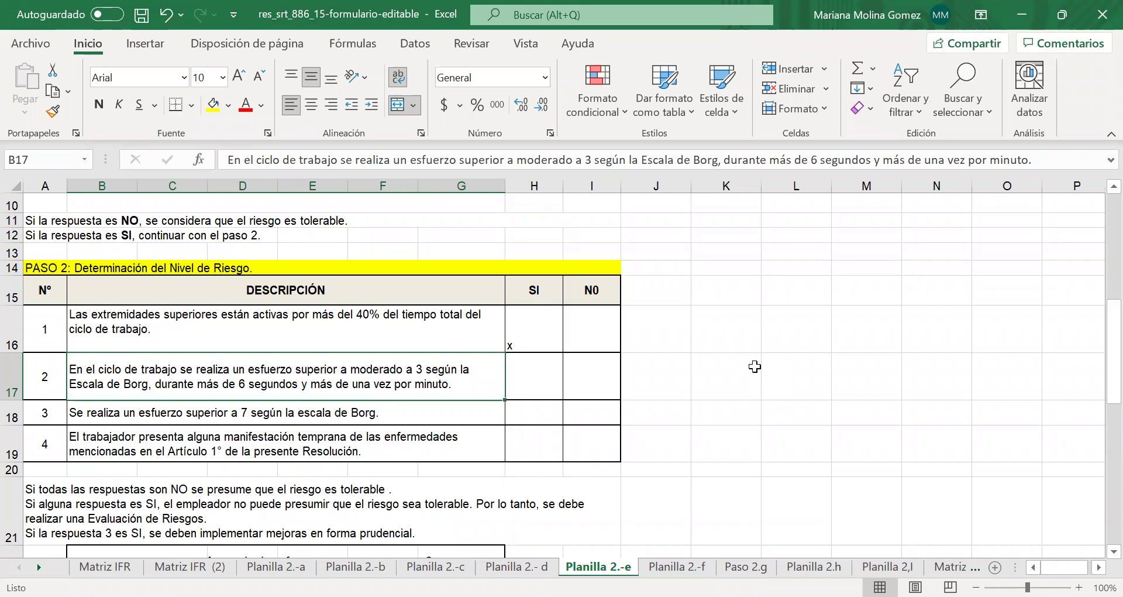
Go over PASO 2 question 3 on effort above 7 against the Escala de Borg, and question 4 on early signs of disease.
{"action": "key", "text": "Down"}
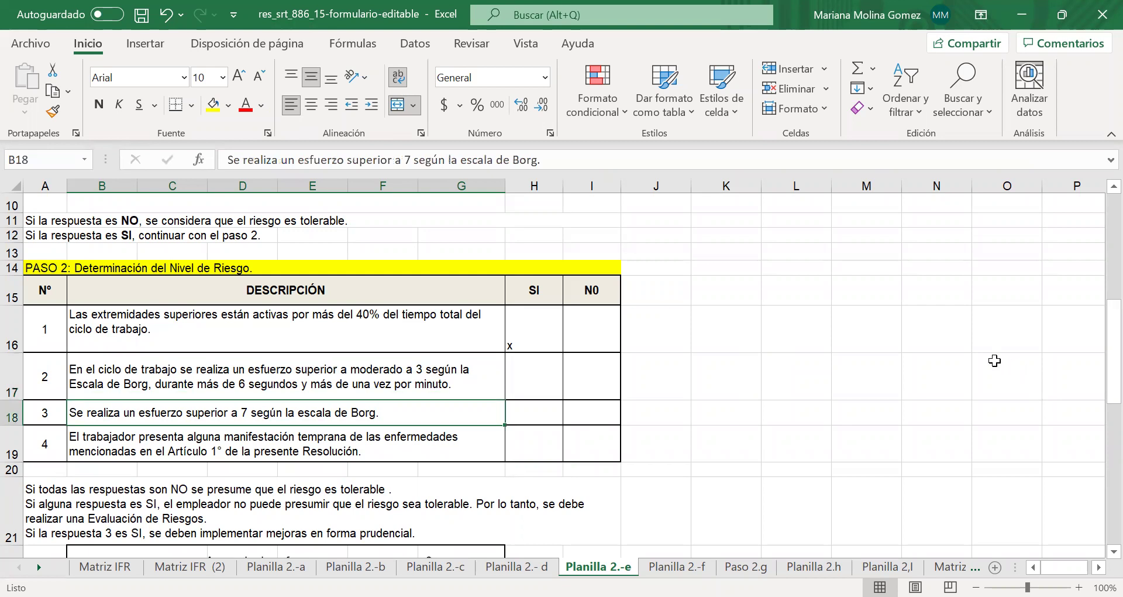
{"action": "scroll", "coordinate": [936, 327], "scroll_direction": "down", "scroll_amount": 3}
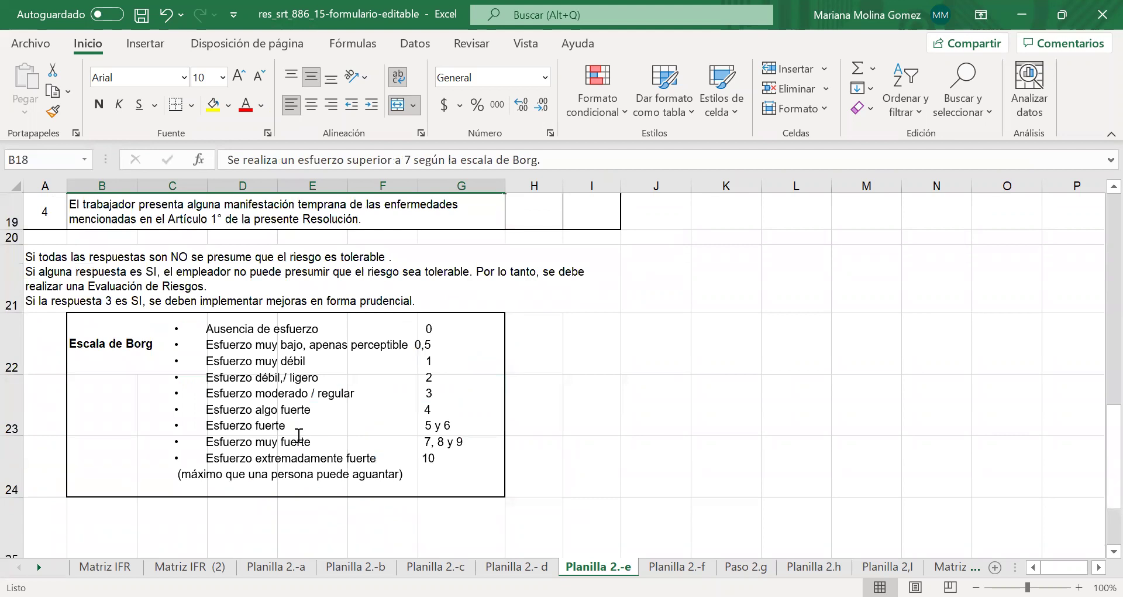
{"action": "scroll", "coordinate": [299, 436], "scroll_direction": "up", "scroll_amount": 2}
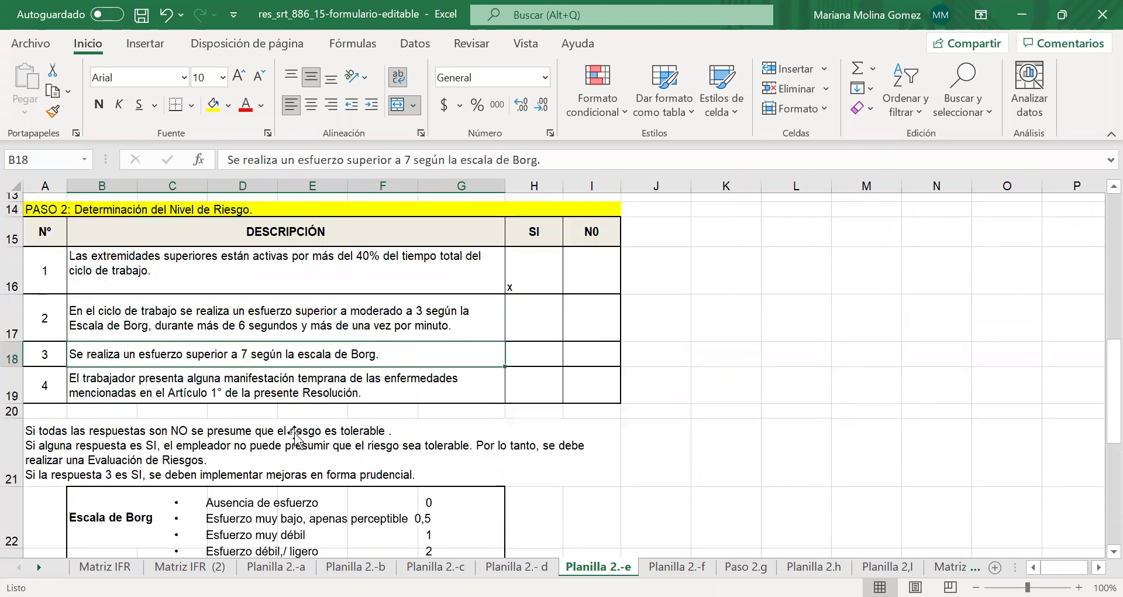
{"action": "scroll", "coordinate": [295, 436], "scroll_direction": "up", "scroll_amount": 1}
{"action": "key", "text": "Down"}
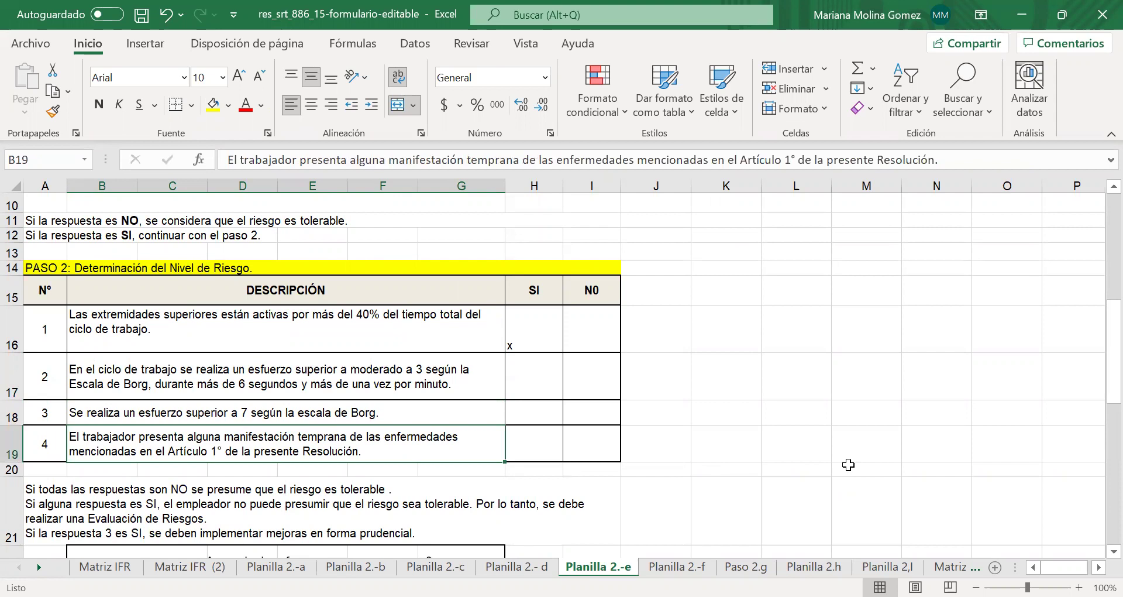
Review the rules below the PASO 2 table for all-NO and any-SI answers, along with the PASO 1 and PASO 2 answers.
{"action": "scroll", "coordinate": [431, 431], "scroll_direction": "down", "scroll_amount": 1}
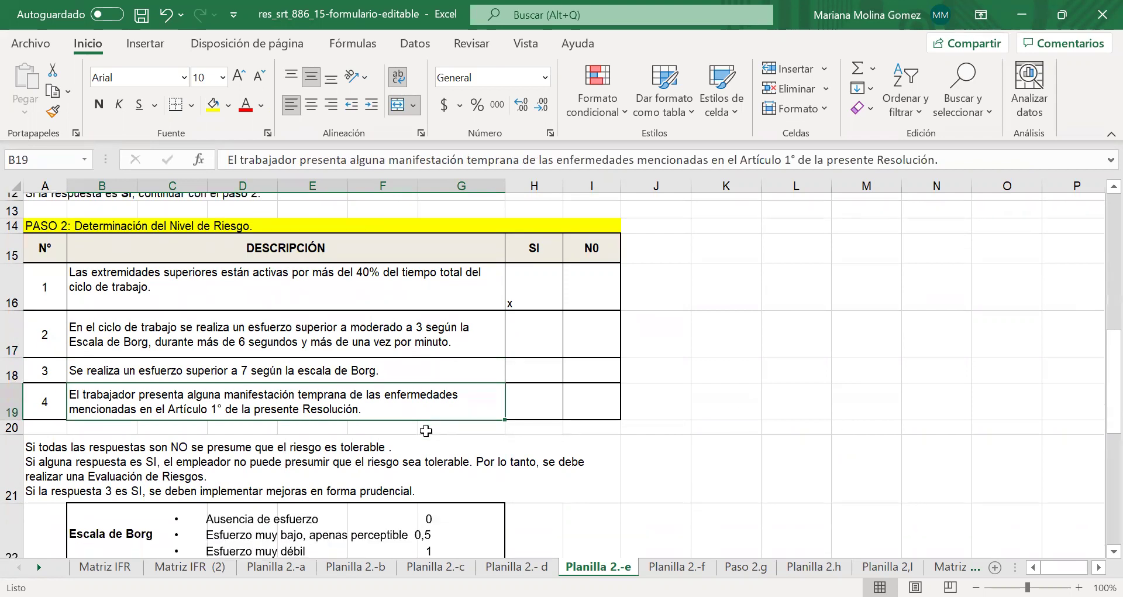
{"action": "left_click", "coordinate": [145, 457]}
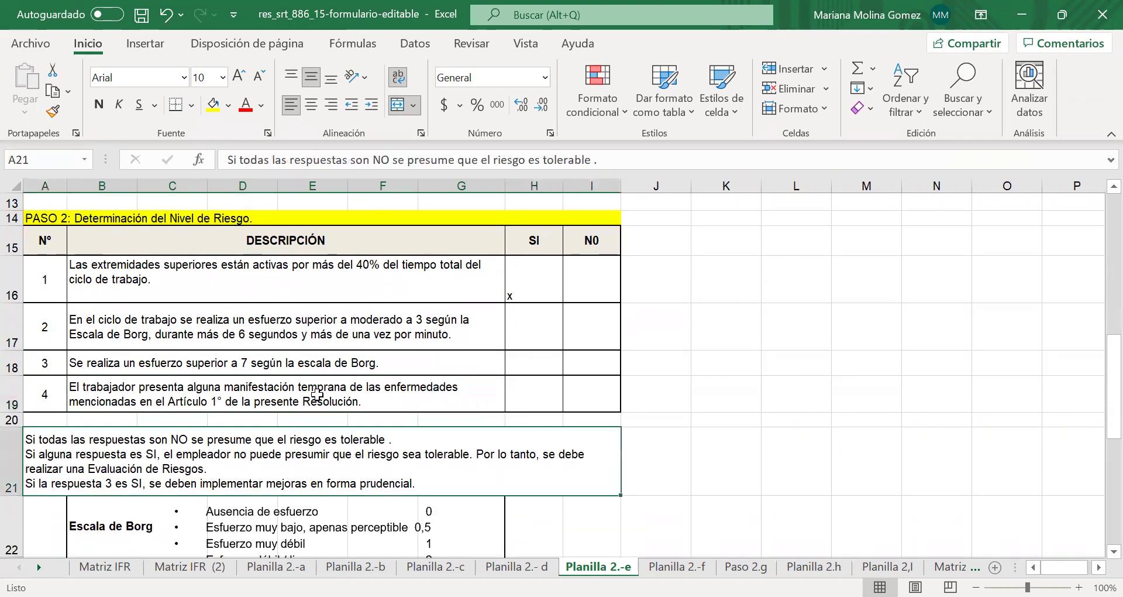
{"action": "scroll", "coordinate": [410, 362], "scroll_direction": "up", "scroll_amount": 1}
{"action": "scroll", "coordinate": [585, 514], "scroll_direction": "up", "scroll_amount": 3}
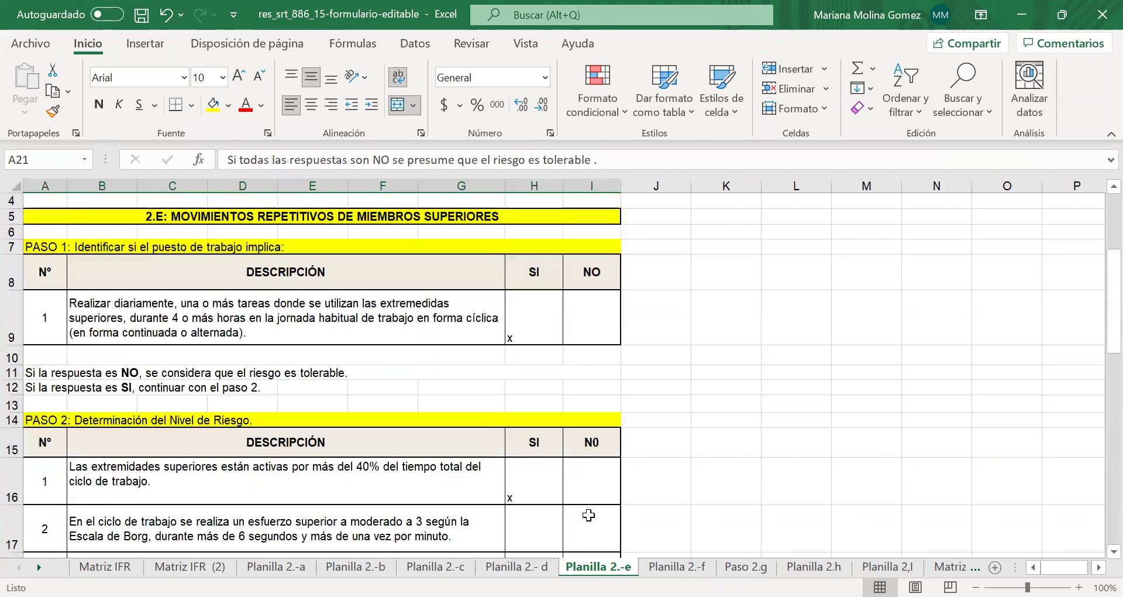
{"action": "scroll", "coordinate": [580, 483], "scroll_direction": "up", "scroll_amount": 1}
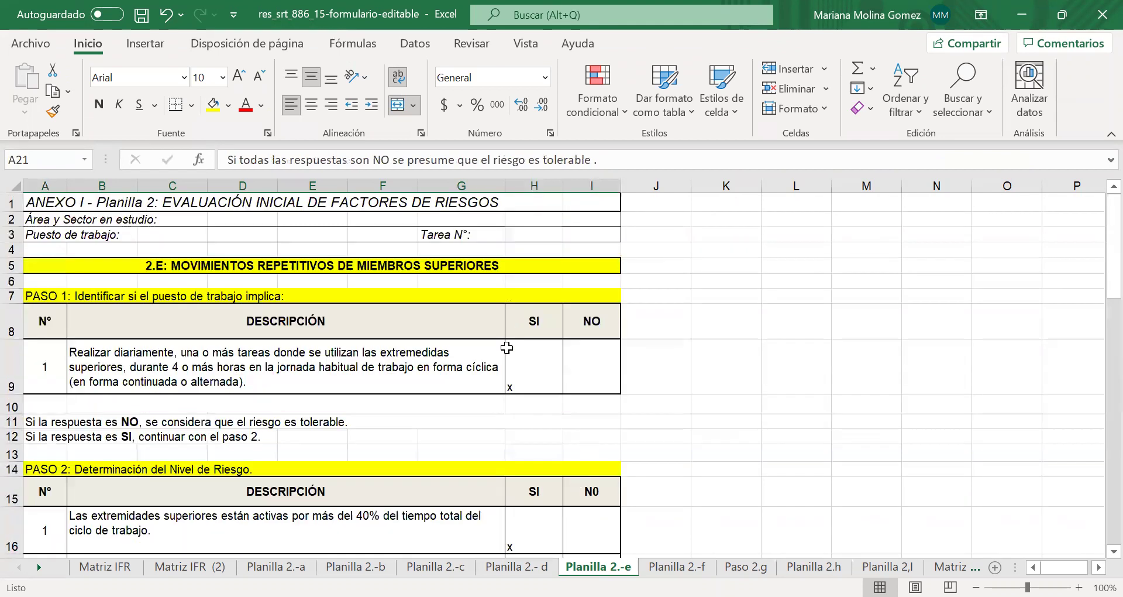
{"action": "scroll", "coordinate": [380, 386], "scroll_direction": "down", "scroll_amount": 2}
{"action": "scroll", "coordinate": [325, 450], "scroll_direction": "down", "scroll_amount": 3}
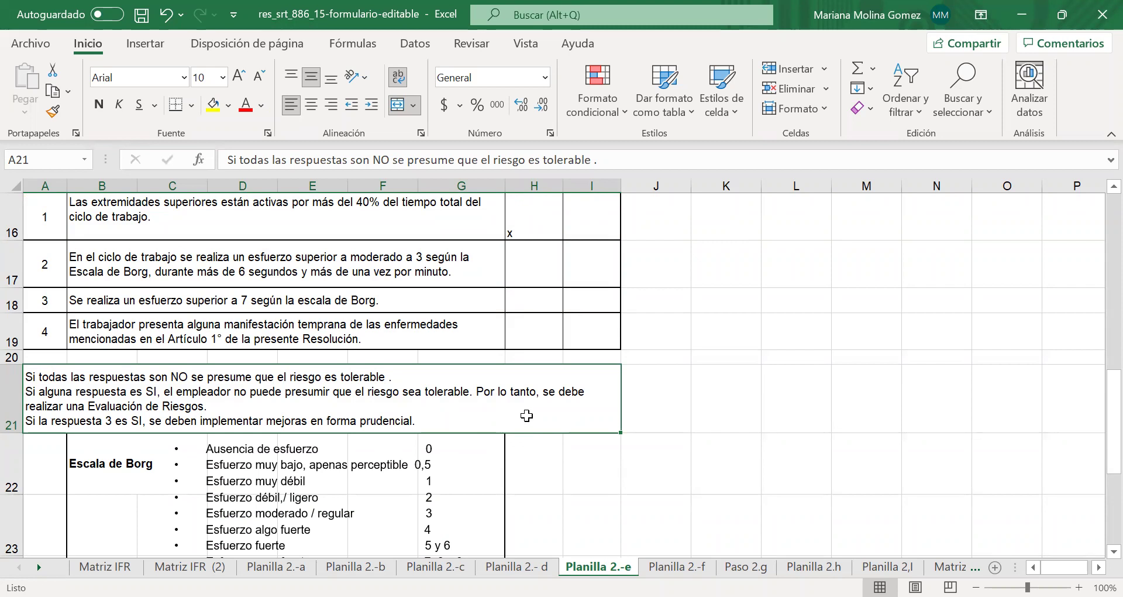
{"action": "scroll", "coordinate": [526, 415], "scroll_direction": "down", "scroll_amount": 2}
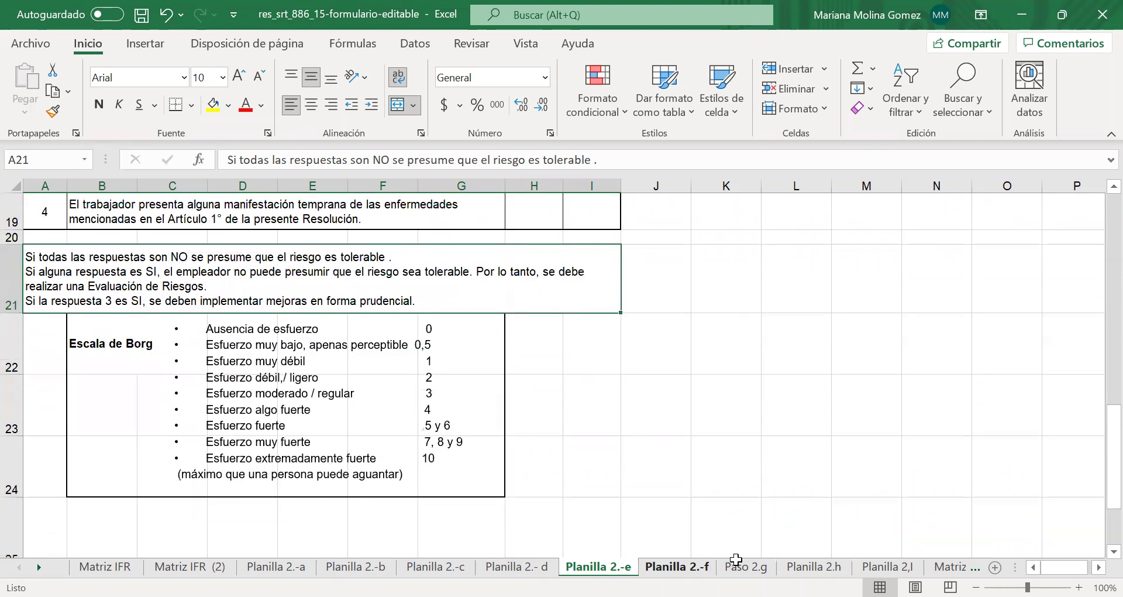
On the Planilla 2.-f sheet, fill the "2.F: POSTURAS FORZADAS" title and the PASO 1 heading row in yellow across columns A to I.
{"action": "key", "text": "ctrl+Page_Down"}
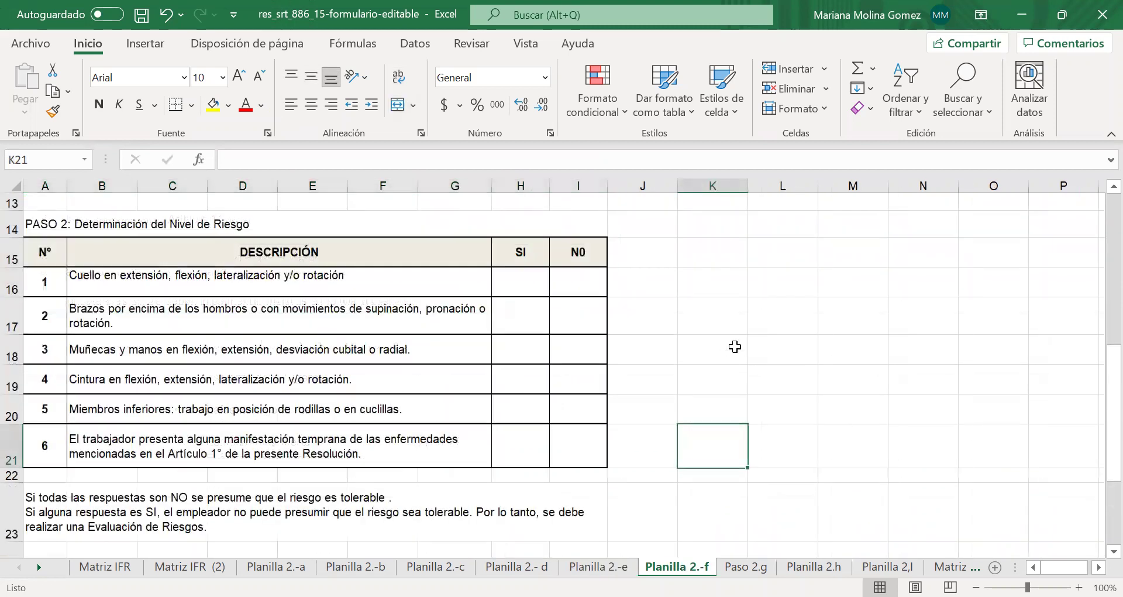
{"action": "scroll", "coordinate": [803, 350], "scroll_direction": "up", "scroll_amount": 4}
{"action": "left_click", "coordinate": [176, 265]}
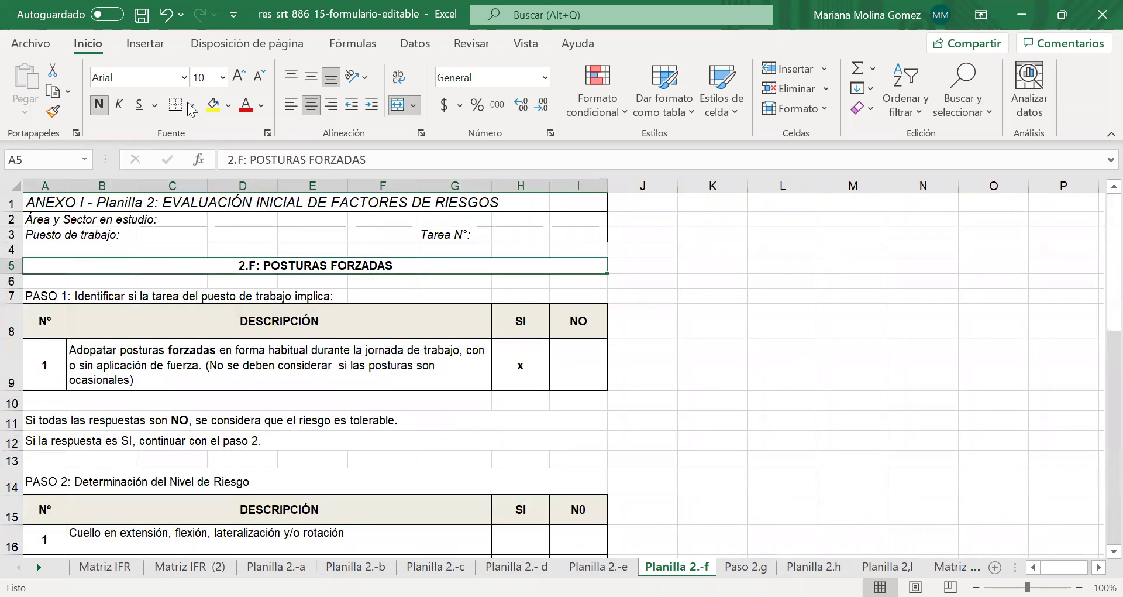
{"action": "left_click_drag", "start_coordinate": [47, 294], "coordinate": [580, 296]}
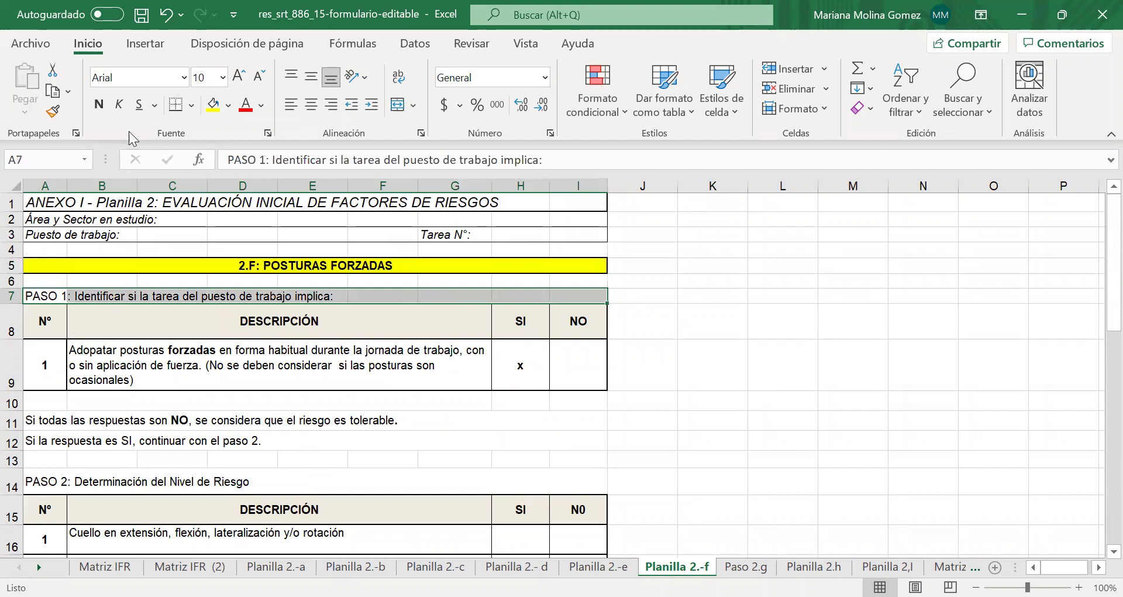
{"action": "left_click", "coordinate": [213, 105]}
{"action": "left_click", "coordinate": [768, 318]}
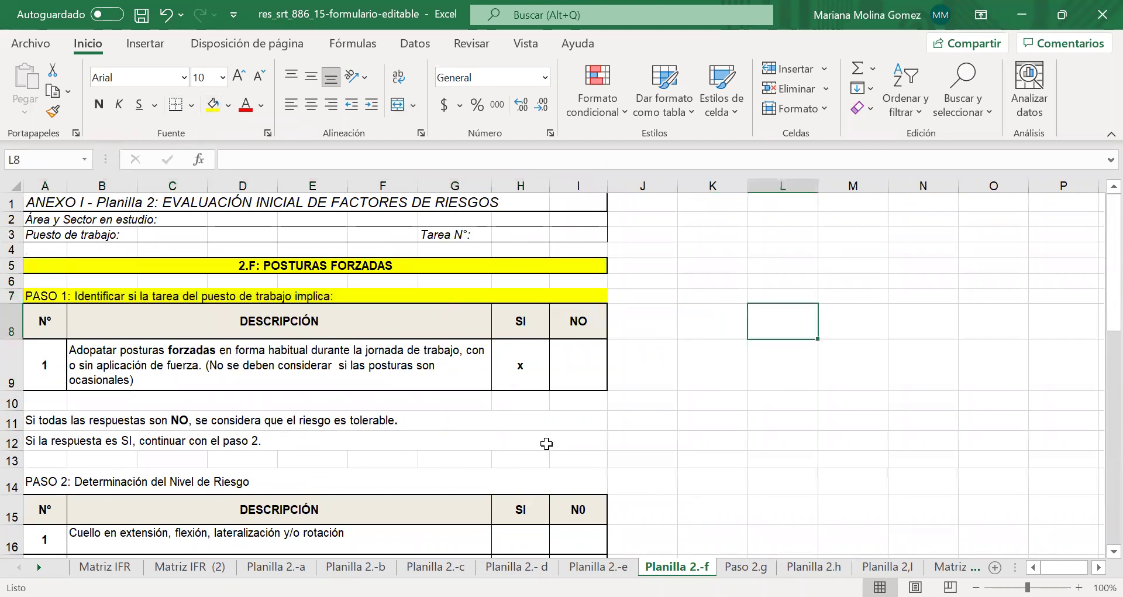
Go over the PASO 1 question on habitually adopting forced postures during the working day, with or without applying force.
{"action": "key", "text": "Down"}
{"action": "key", "text": "Left"}
{"action": "key", "text": "Left"}
{"action": "key", "text": "Left"}
{"action": "key", "text": "Left"}
{"action": "key", "text": "Left"}
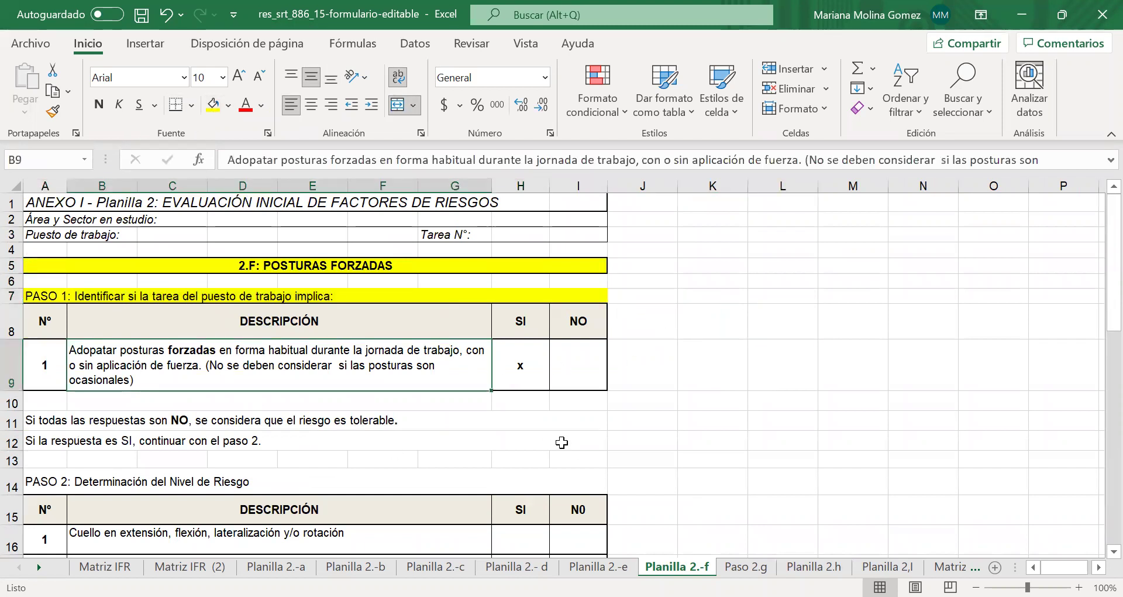
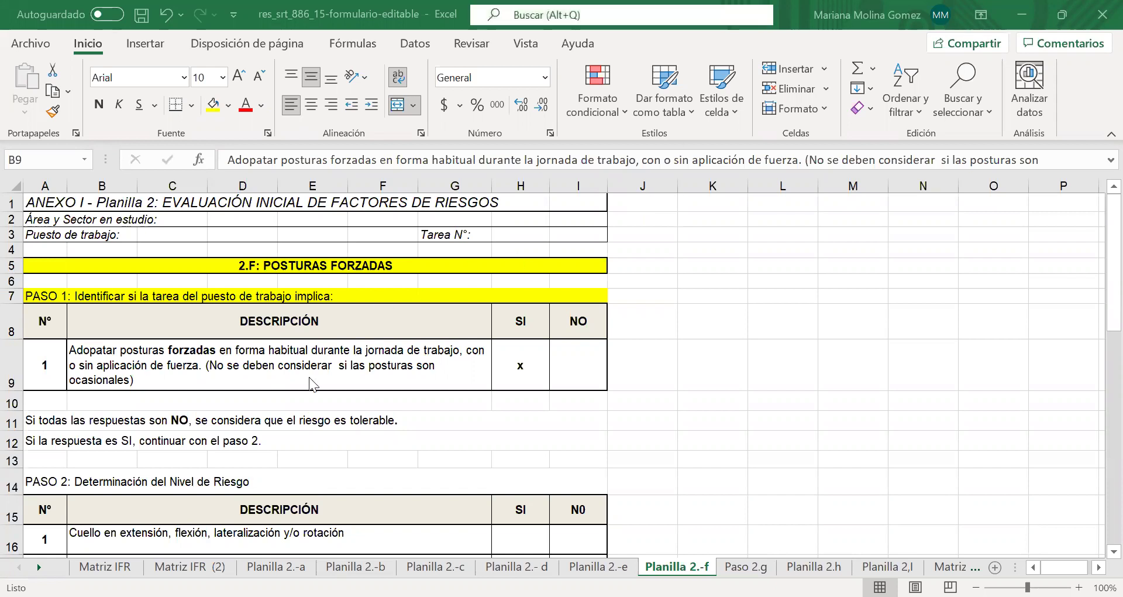
Fill the "PASO 2: Determinación del Nivel de Riesgo" row on Planilla 2.-f in yellow.
{"action": "scroll", "coordinate": [218, 399], "scroll_direction": "down", "scroll_amount": 1}
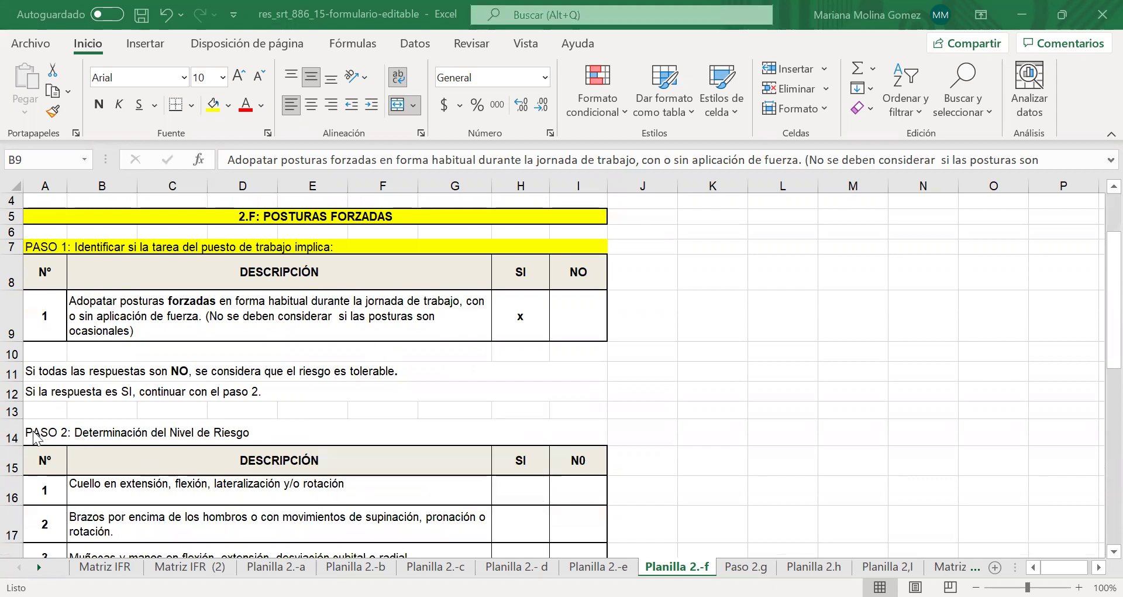
{"action": "left_click", "coordinate": [139, 431]}
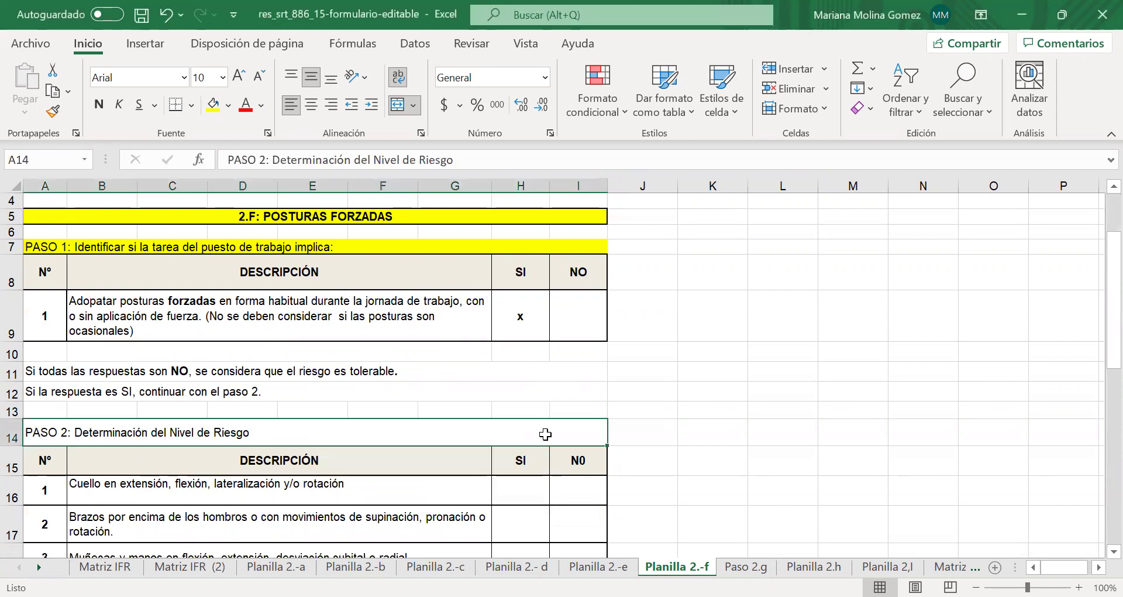
{"action": "left_click", "coordinate": [213, 111]}
Go over the six PASO 2 forced-posture questions and the rule below them on when a risk evaluation is required.
{"action": "scroll", "coordinate": [817, 403], "scroll_direction": "down", "scroll_amount": 2}
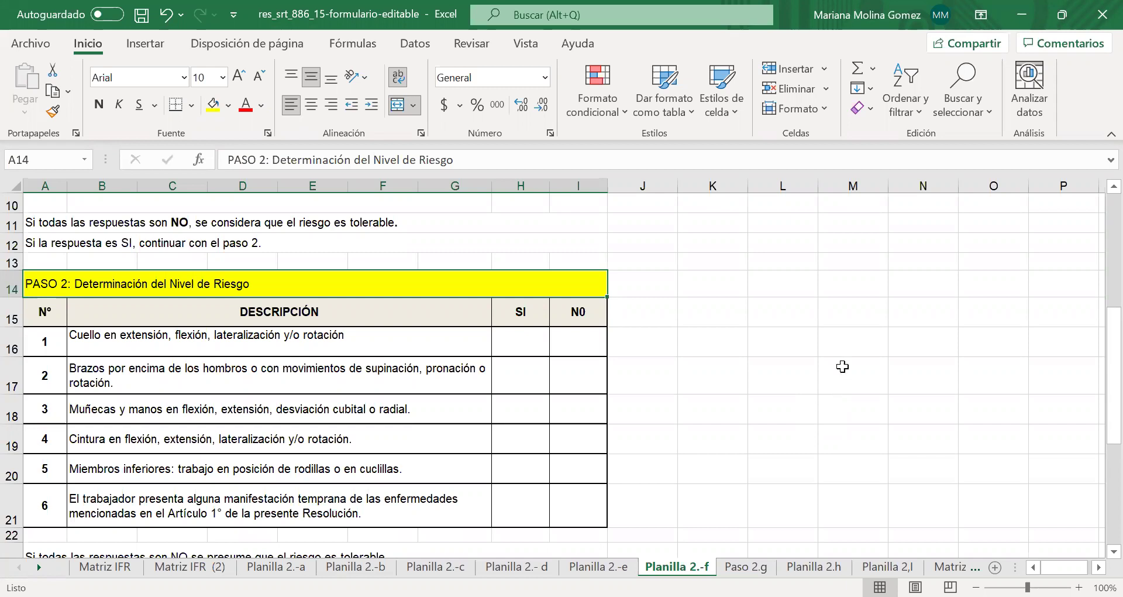
{"action": "left_click", "coordinate": [346, 476]}
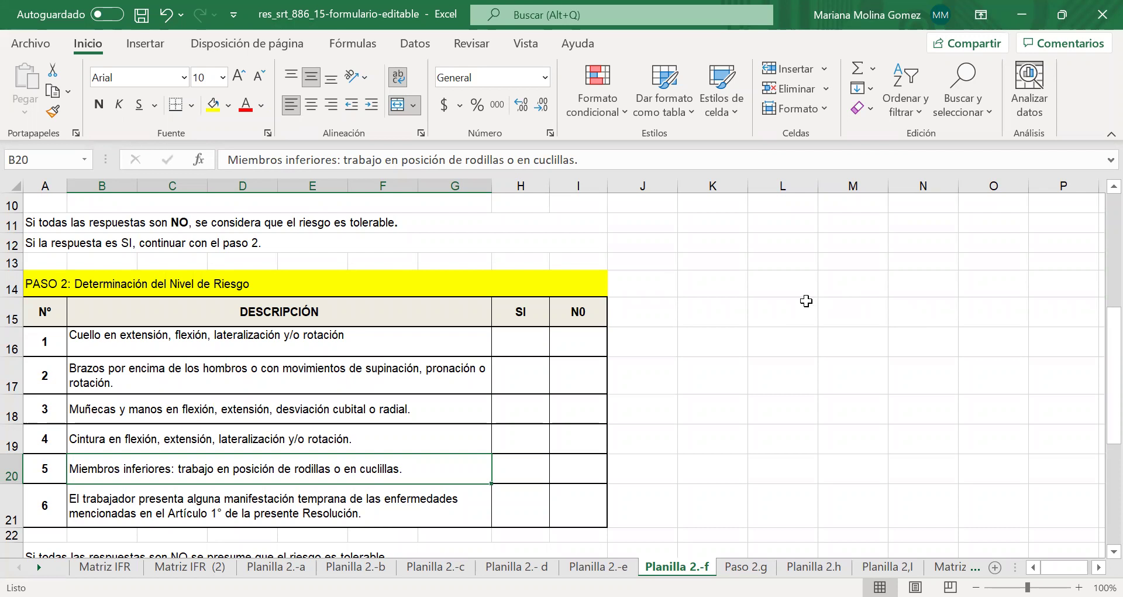
{"action": "scroll", "coordinate": [806, 301], "scroll_direction": "down", "scroll_amount": 3}
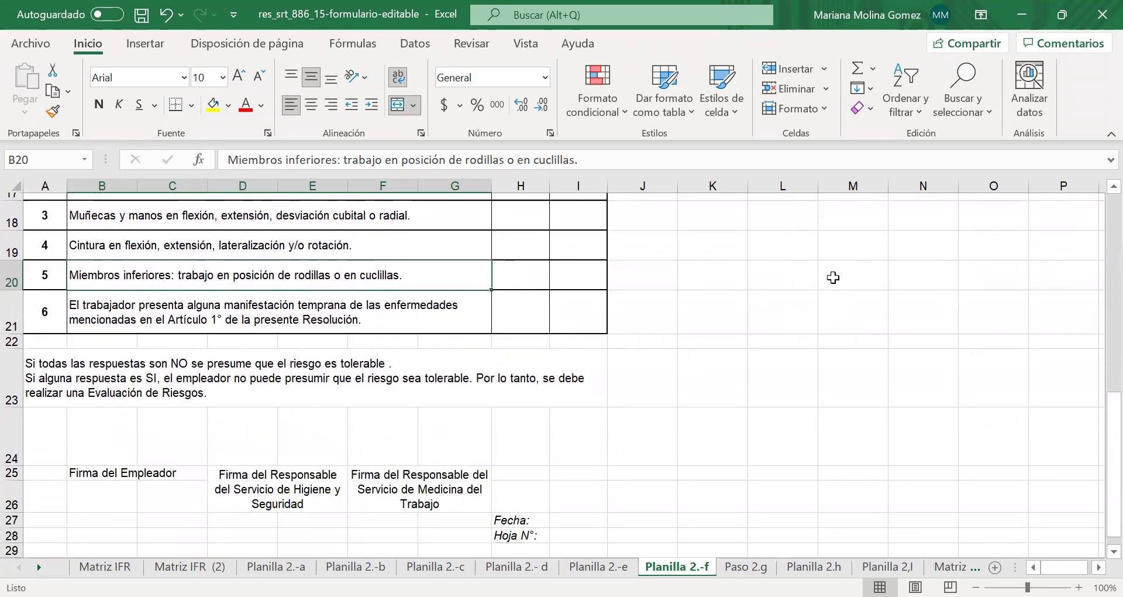
{"action": "key", "text": "Down"}
{"action": "key", "text": "Down"}
{"action": "key", "text": "Down"}
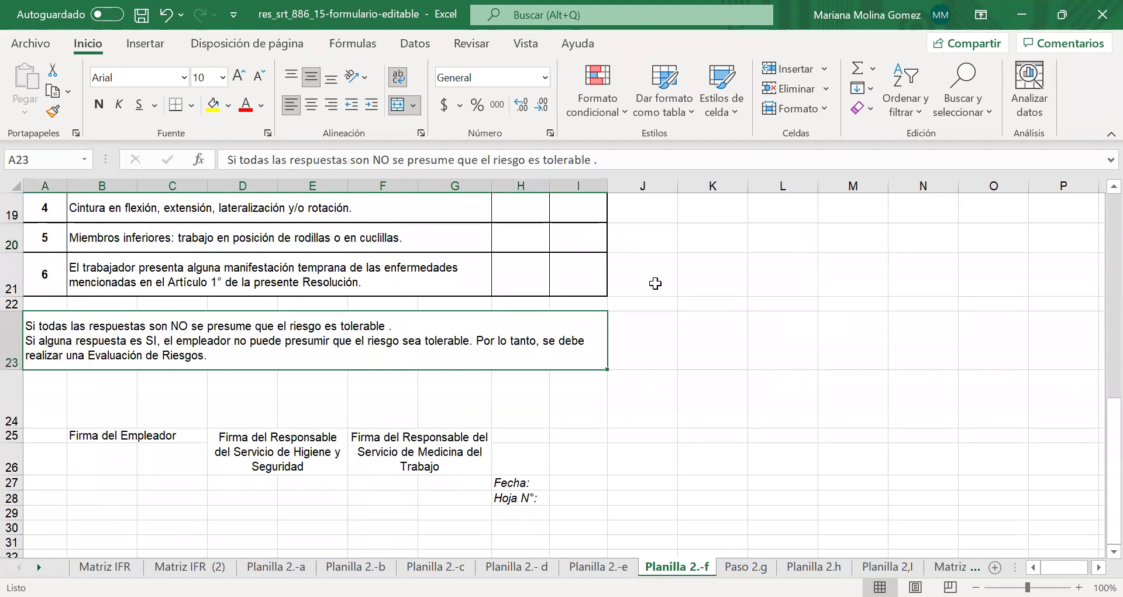
{"action": "scroll", "coordinate": [569, 251], "scroll_direction": "up", "scroll_amount": 1}
{"action": "scroll", "coordinate": [1002, 421], "scroll_direction": "down", "scroll_amount": 1}
{"action": "scroll", "coordinate": [507, 374], "scroll_direction": "up", "scroll_amount": 3}
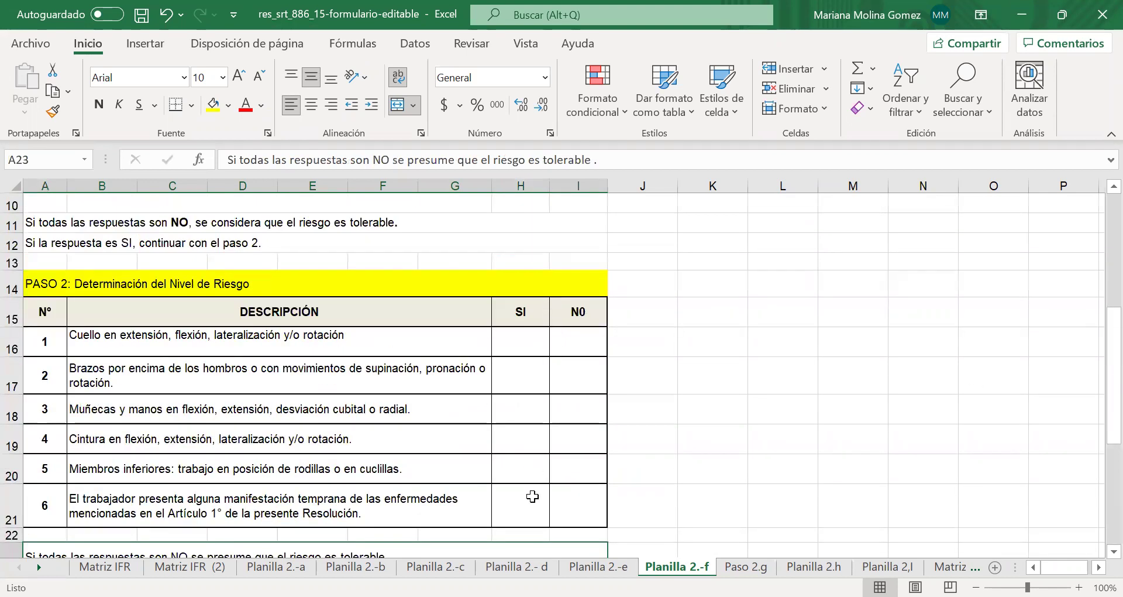
{"action": "scroll", "coordinate": [513, 300], "scroll_direction": "down", "scroll_amount": 1}
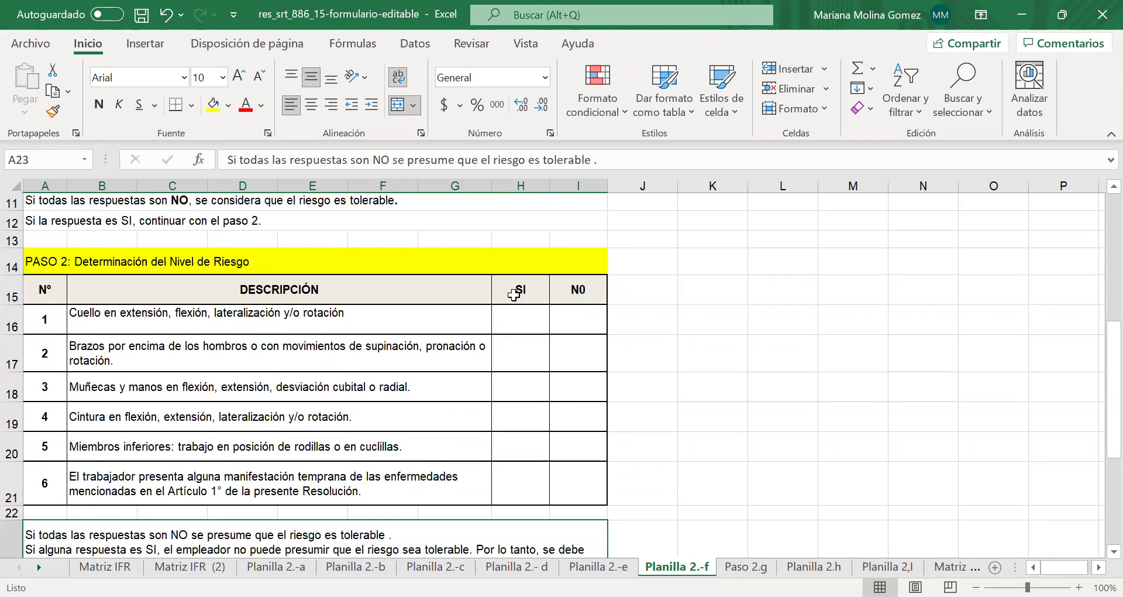
{"action": "scroll", "coordinate": [506, 323], "scroll_direction": "down", "scroll_amount": 1}
Mark SI with an x for PASO 2 question 1 on neck extension, flexion, lateralization or rotation.
{"action": "left_click", "coordinate": [506, 322]}
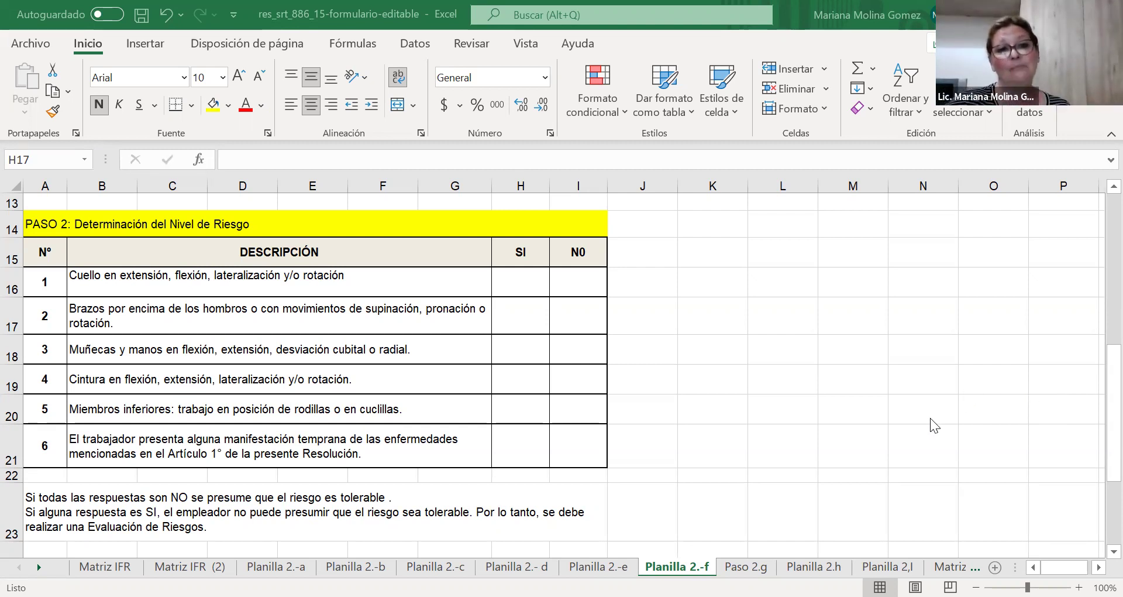
{"action": "left_click", "coordinate": [529, 283]}
{"action": "type", "text": "x"}
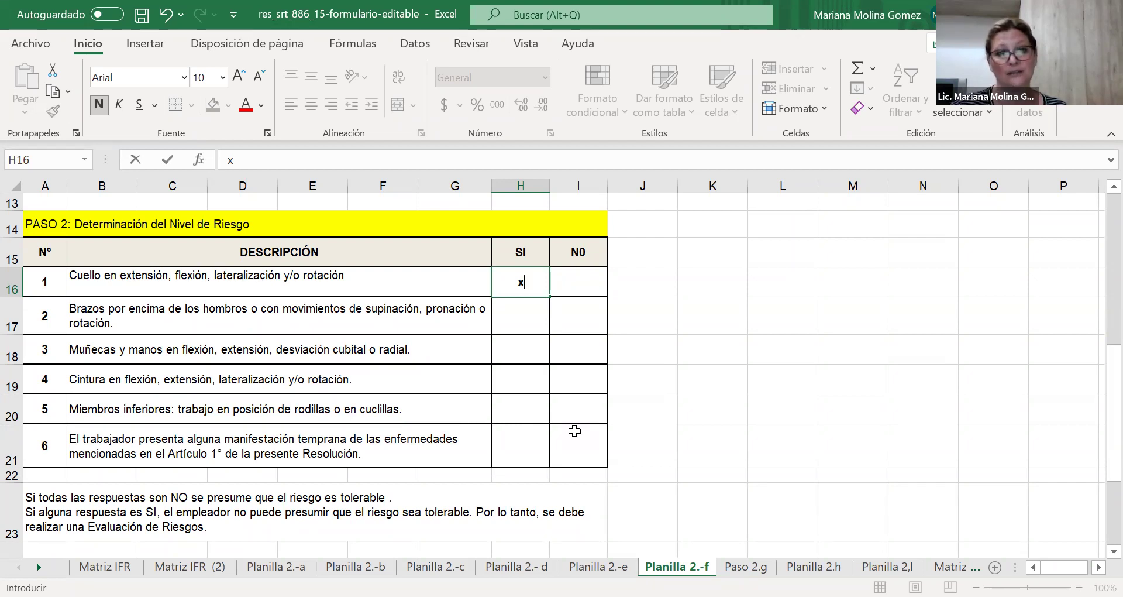
{"action": "key", "text": "ctrl+Return"}
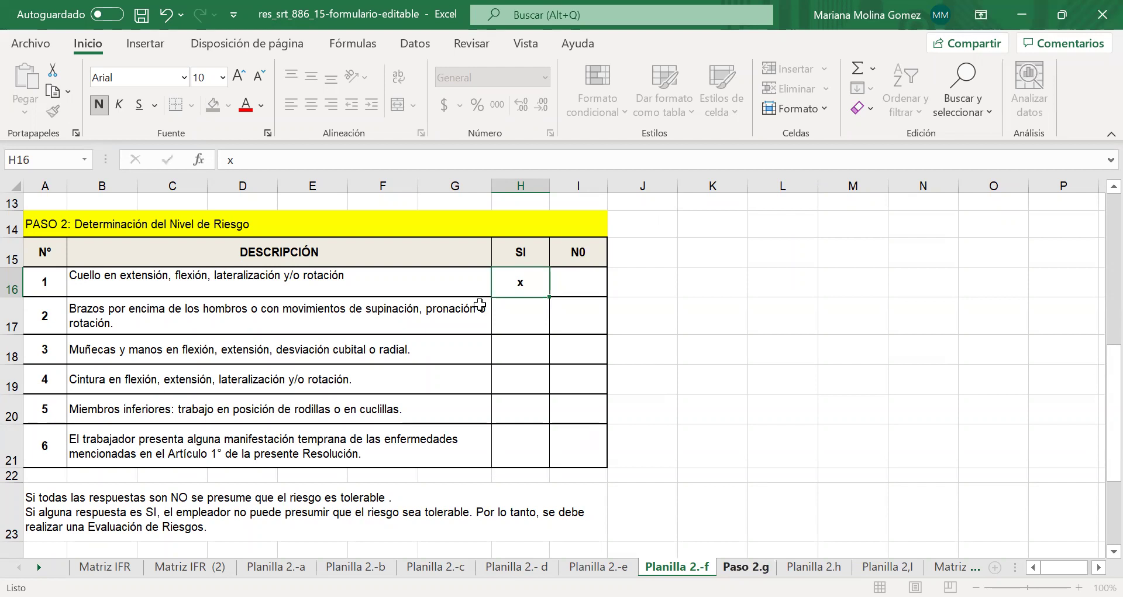
On the Paso 2.g sheet, fill the "PASO 1" row of the hand-arm vibration section in yellow.
{"action": "key", "text": "ctrl+Page_Down"}
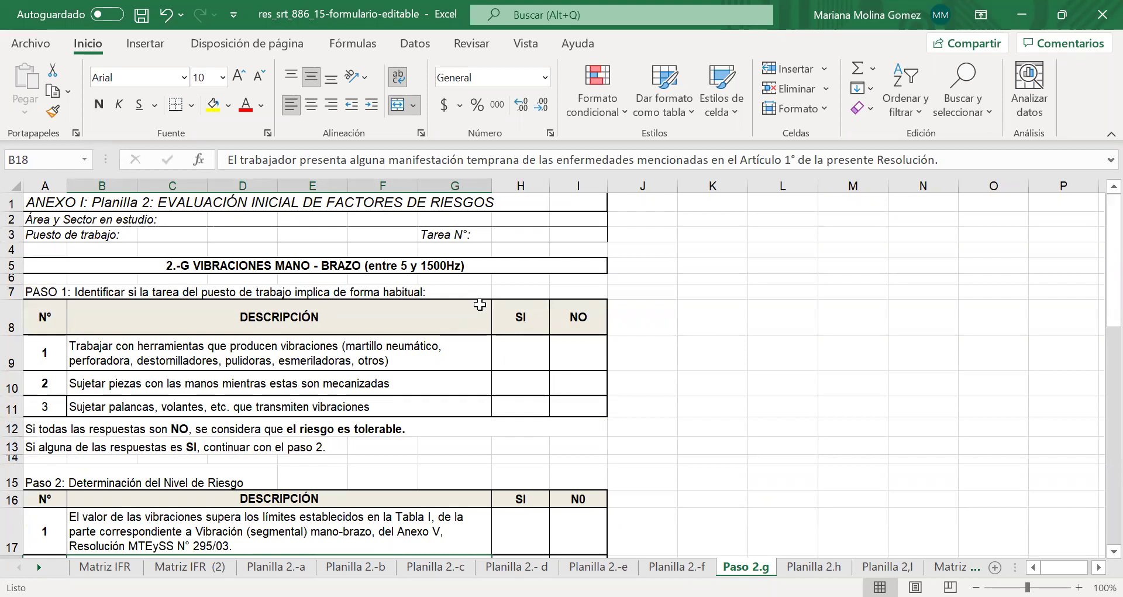
{"action": "left_click_drag", "start_coordinate": [71, 292], "coordinate": [556, 291]}
{"action": "left_click", "coordinate": [214, 106]}
{"action": "key", "text": "Down"}
{"action": "key", "text": "Down"}
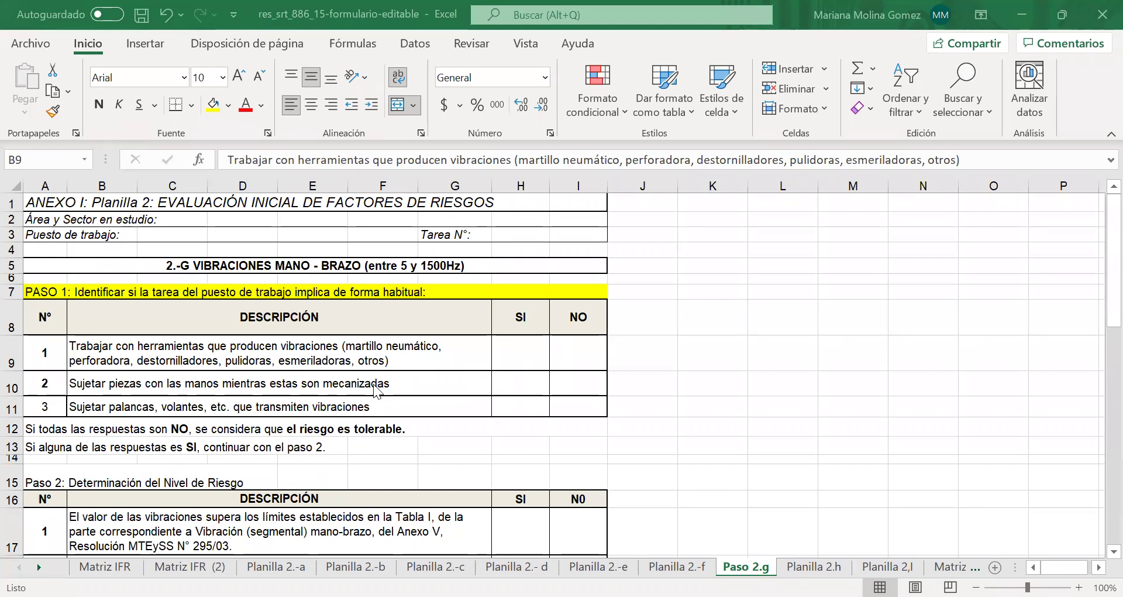
Fill the "Paso 2: Determinación del Nivel de Riesgo" row of the hand-arm vibration section in yellow.
{"action": "scroll", "coordinate": [302, 398], "scroll_direction": "down", "scroll_amount": 2}
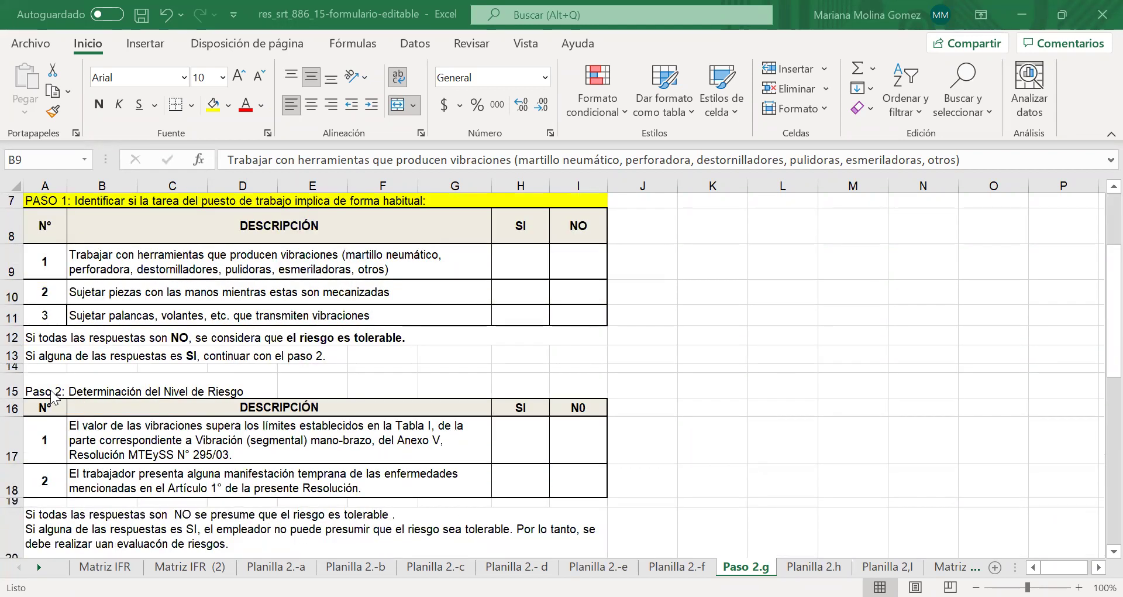
{"action": "left_click_drag", "start_coordinate": [50, 389], "coordinate": [579, 390]}
{"action": "left_click", "coordinate": [213, 105]}
{"action": "scroll", "coordinate": [612, 447], "scroll_direction": "down", "scroll_amount": 1}
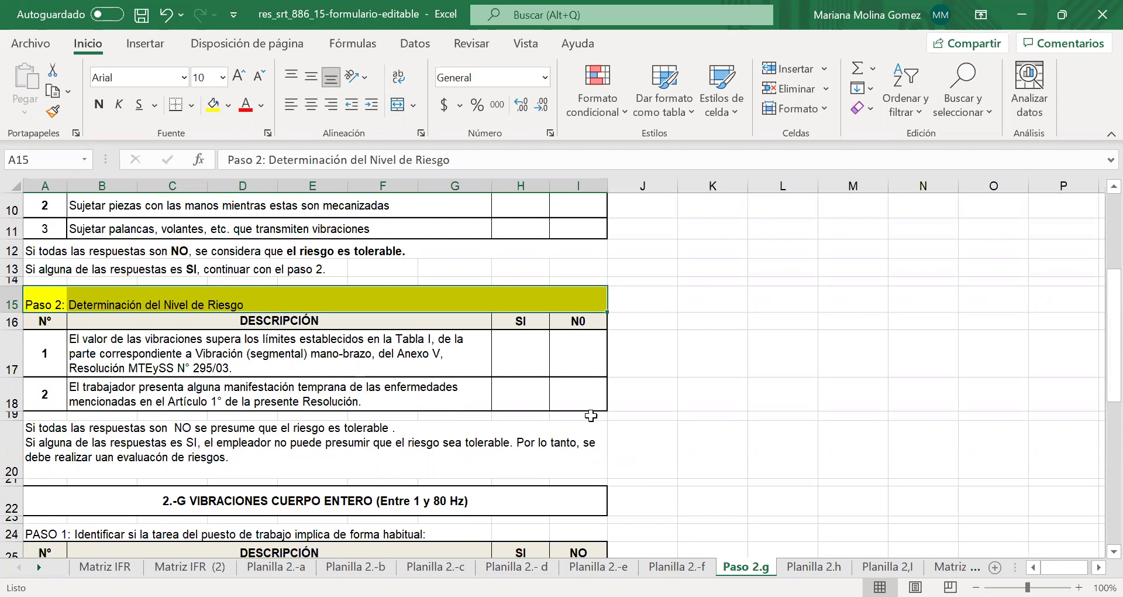
Go over the hand-arm Paso 2 question on vibration values exceeding the limits in Tabla I of Resolución MTEySS N° 295/03.
{"action": "left_click", "coordinate": [834, 406]}
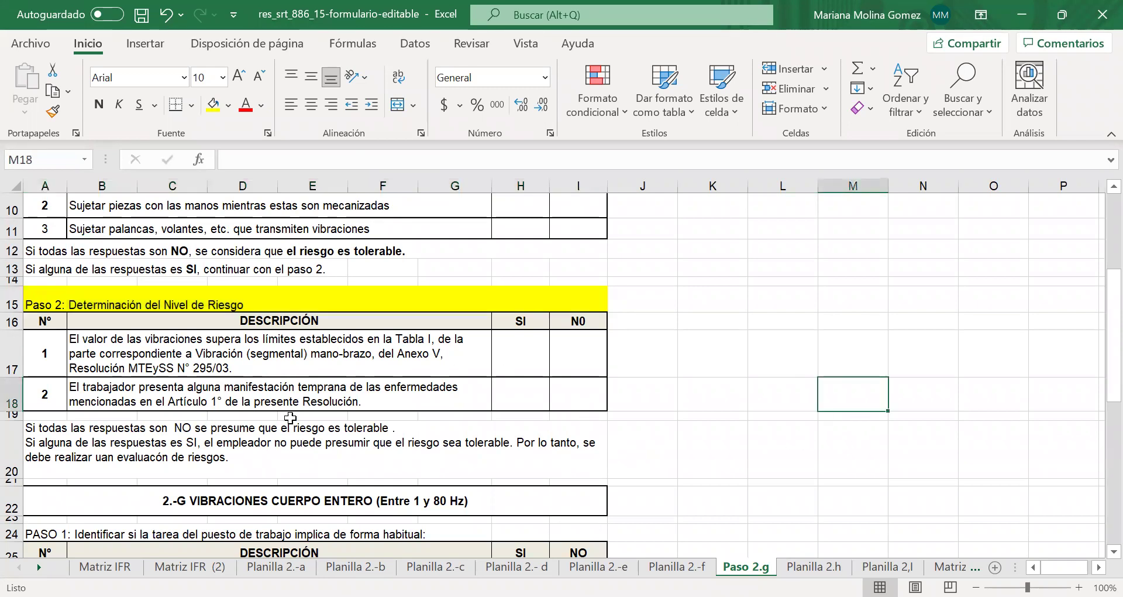
{"action": "left_click", "coordinate": [530, 362]}
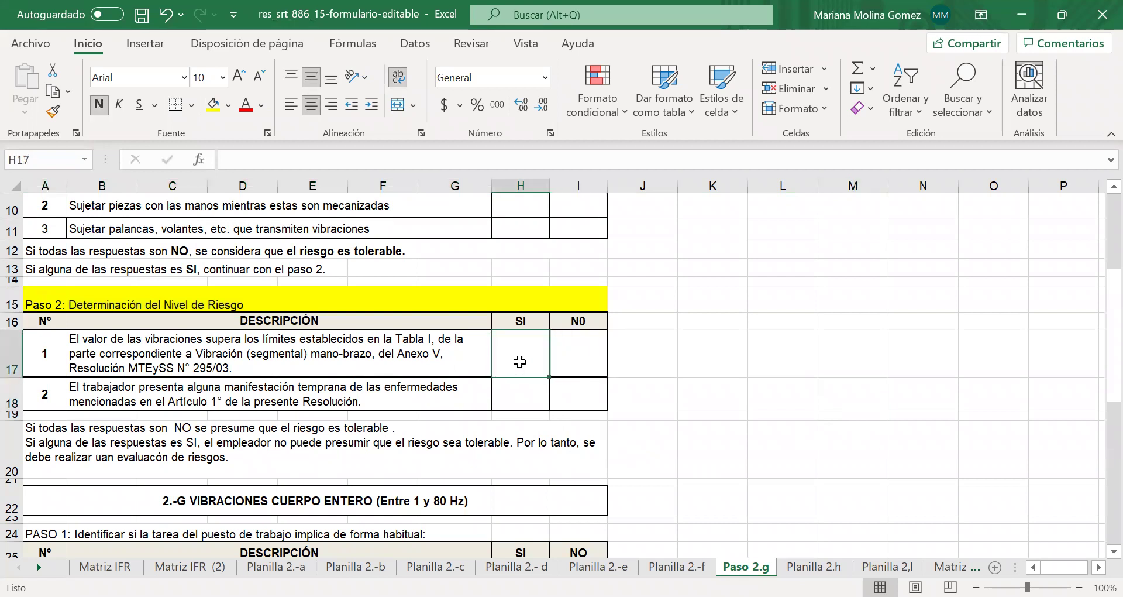
{"action": "left_click", "coordinate": [328, 347]}
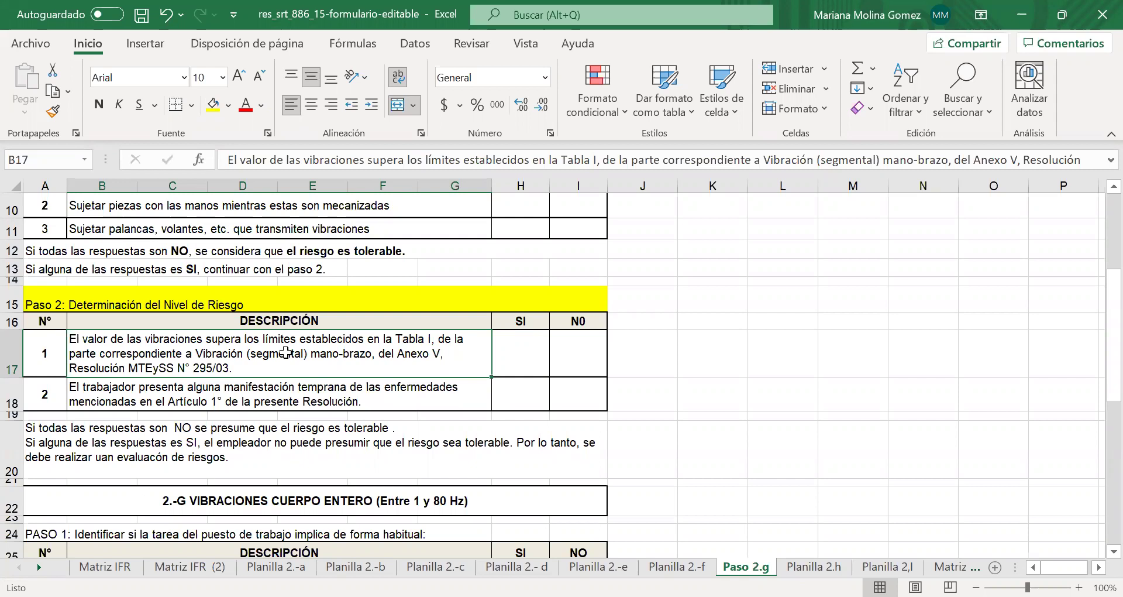
Fill the section title "2.-G VIBRACIONES MANO - BRAZO (entre 5 y 1500Hz)" in yellow.
{"action": "scroll", "coordinate": [178, 353], "scroll_direction": "up", "scroll_amount": 1}
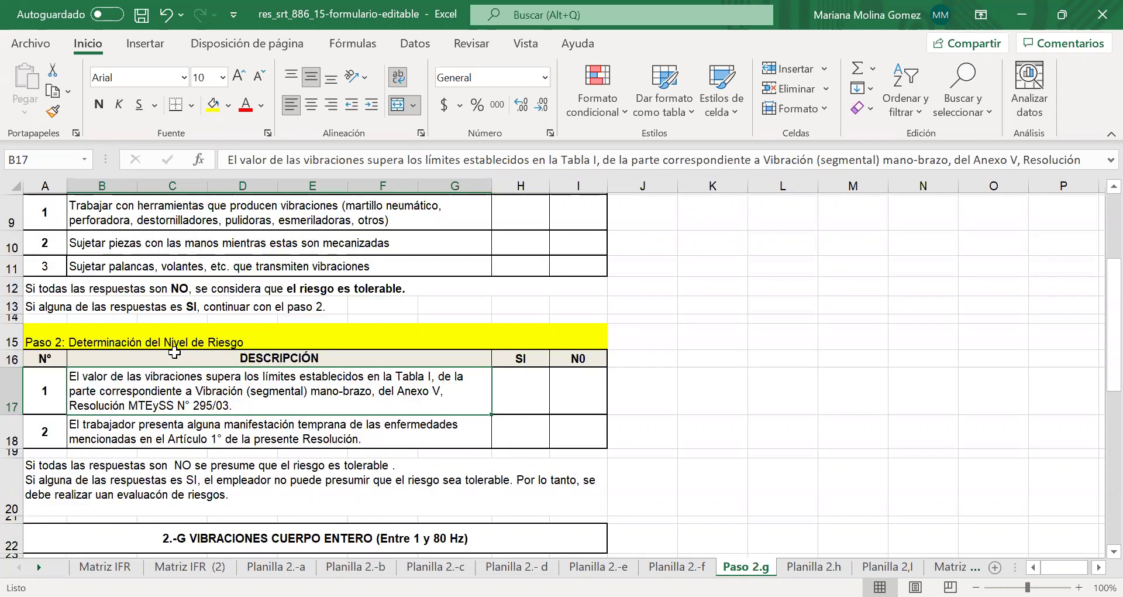
{"action": "scroll", "coordinate": [212, 269], "scroll_direction": "up", "scroll_amount": 3}
{"action": "left_click", "coordinate": [212, 269]}
{"action": "left_click", "coordinate": [213, 105]}
Fill the section title "2.-G VIBRACIONES CUERPO ENTERO (Entre 1 y 80 Hz)" in yellow.
{"action": "scroll", "coordinate": [554, 372], "scroll_direction": "down", "scroll_amount": 3}
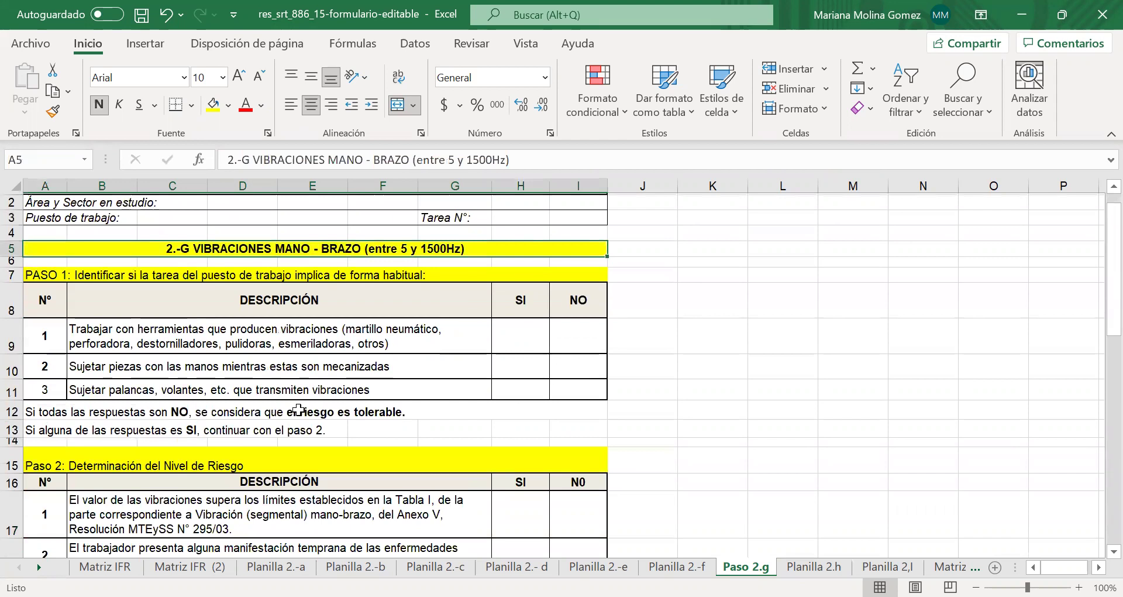
{"action": "scroll", "coordinate": [582, 449], "scroll_direction": "down", "scroll_amount": 2}
{"action": "left_click", "coordinate": [503, 381]}
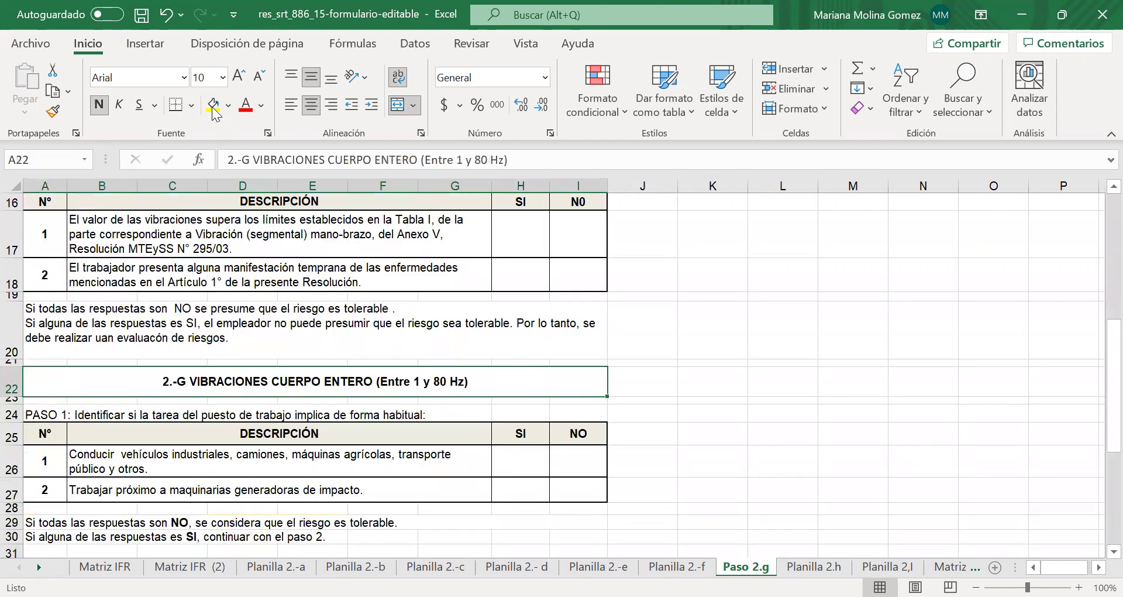
{"action": "left_click", "coordinate": [213, 105]}
Fill the "PASO 1" row of the whole-body vibration section in yellow.
{"action": "left_click", "coordinate": [128, 409]}
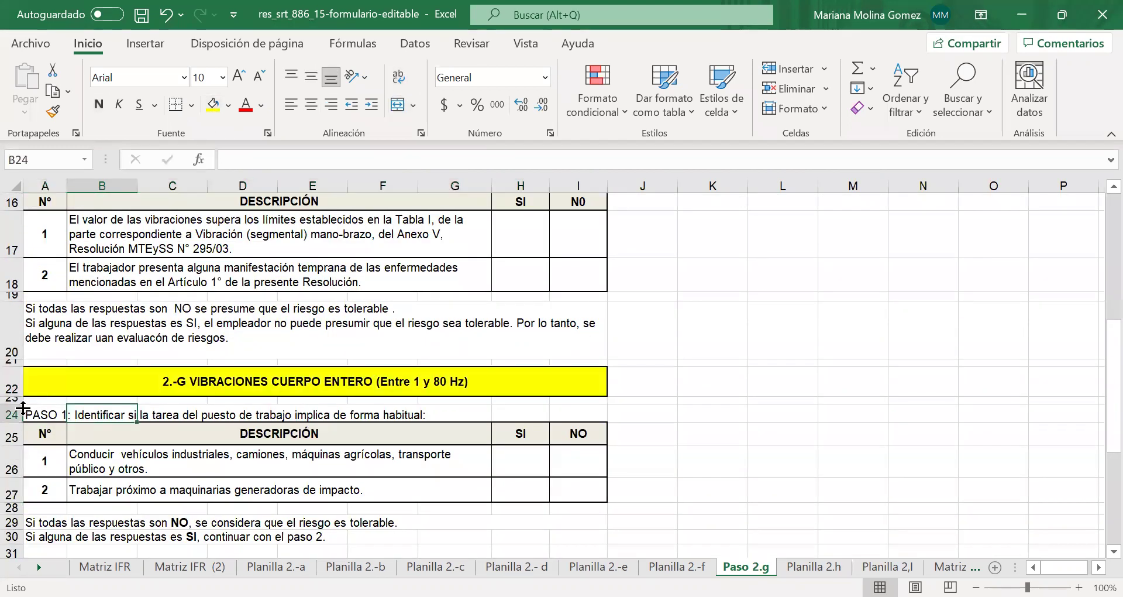
{"action": "left_click_drag", "start_coordinate": [46, 414], "coordinate": [579, 412]}
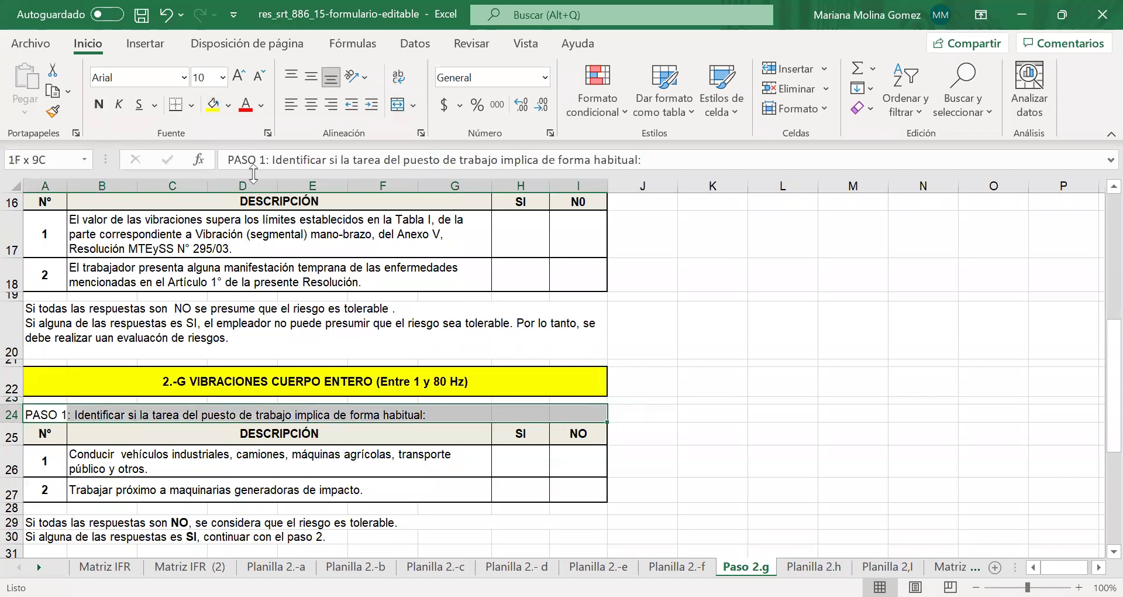
{"action": "left_click", "coordinate": [213, 105]}
Fill the "Paso 2: Determinación del Nivel de Riesgo" row of the whole-body vibration section in yellow.
{"action": "scroll", "coordinate": [101, 395], "scroll_direction": "down", "scroll_amount": 1}
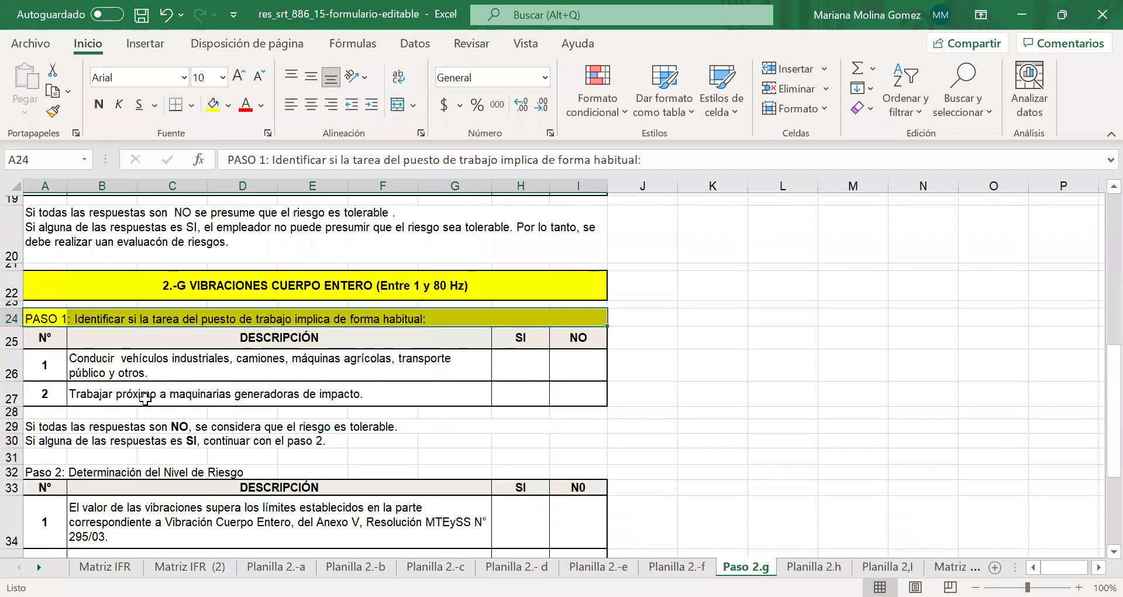
{"action": "scroll", "coordinate": [101, 395], "scroll_direction": "down", "scroll_amount": 1}
{"action": "scroll", "coordinate": [201, 342], "scroll_direction": "down", "scroll_amount": 1}
{"action": "left_click_drag", "start_coordinate": [41, 338], "coordinate": [578, 340]}
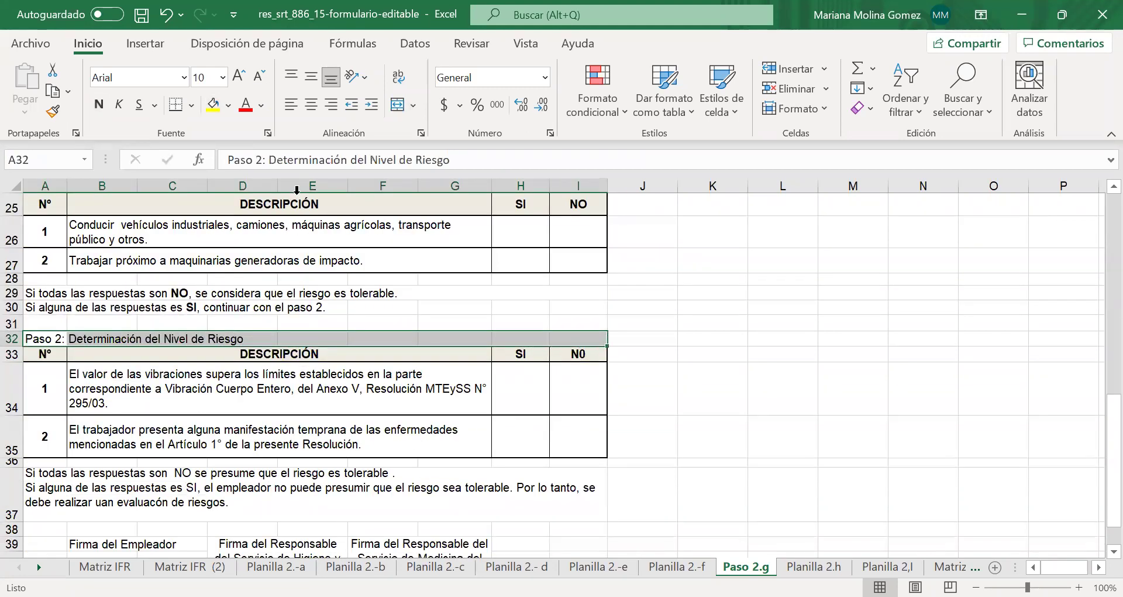
{"action": "left_click", "coordinate": [213, 105]}
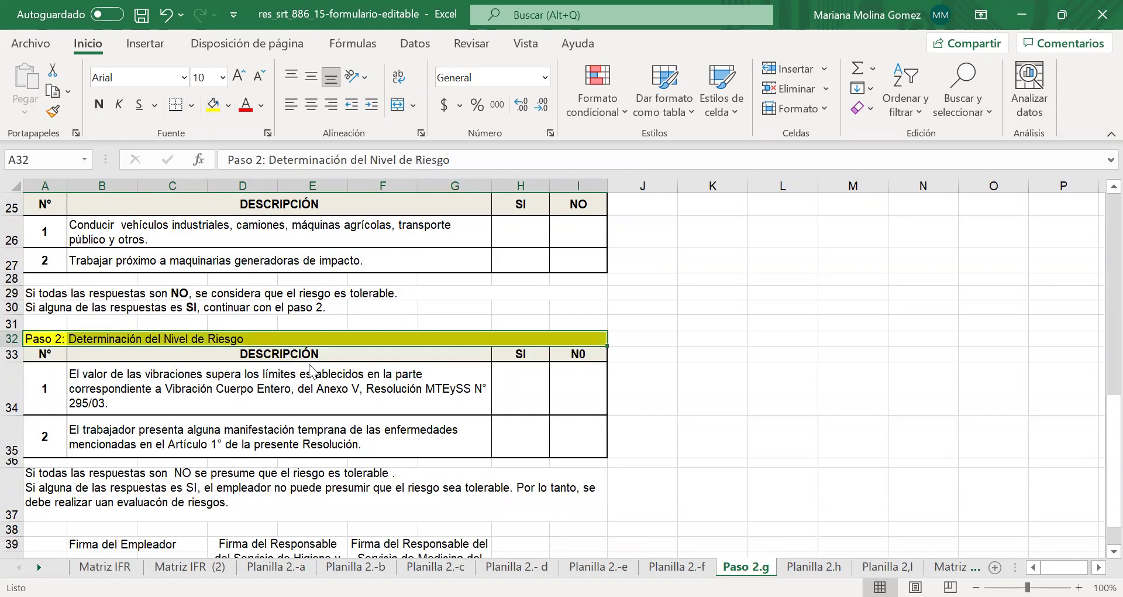
Go over the whole-body vibration questions on driving vehicles, working near impact machinery and exceeding the vibration limits.
{"action": "scroll", "coordinate": [310, 371], "scroll_direction": "up", "scroll_amount": 1}
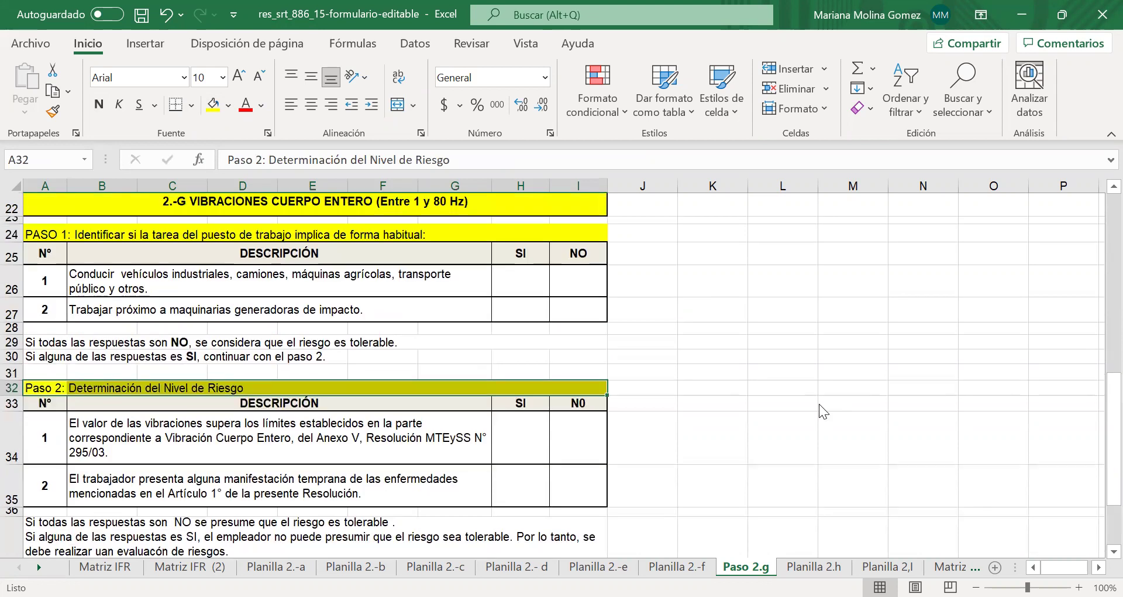
{"action": "scroll", "coordinate": [819, 404], "scroll_direction": "up", "scroll_amount": 1}
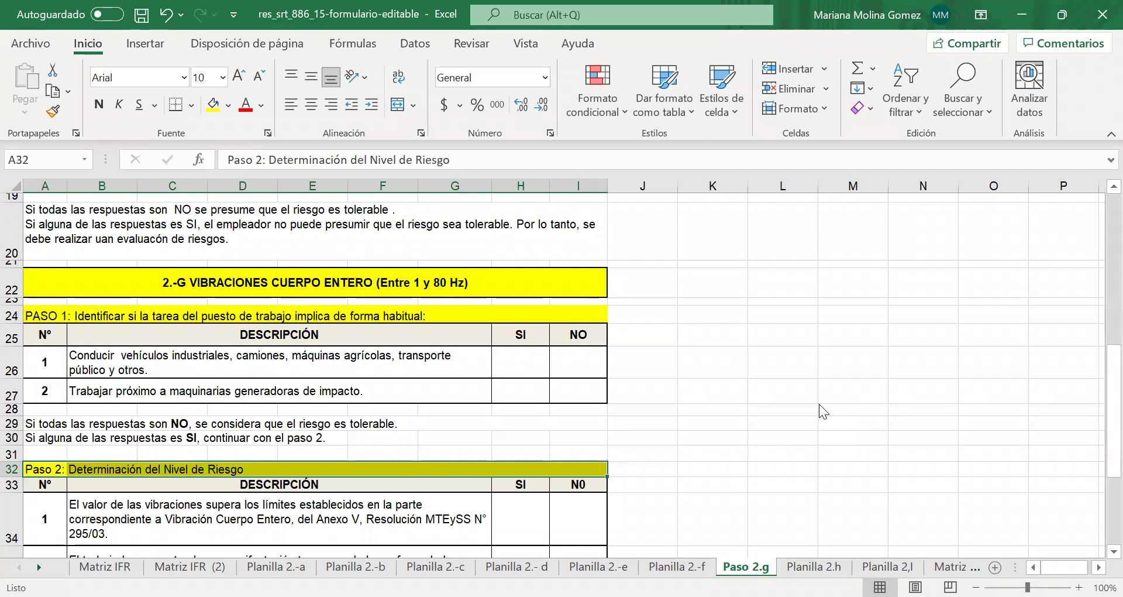
{"action": "left_click", "coordinate": [417, 388]}
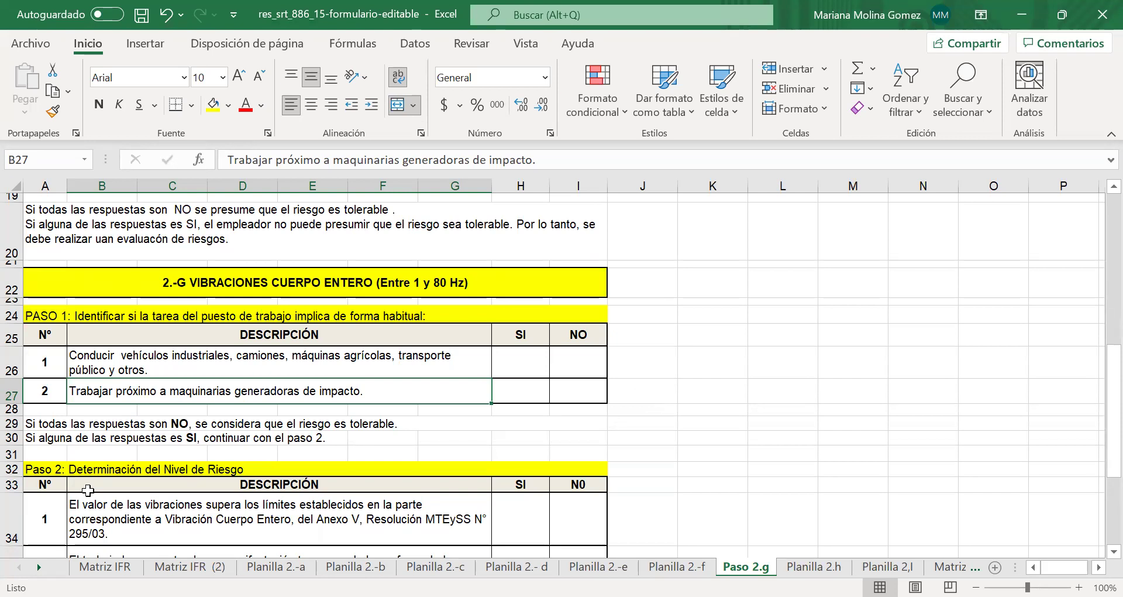
{"action": "scroll", "coordinate": [88, 490], "scroll_direction": "down", "scroll_amount": 2}
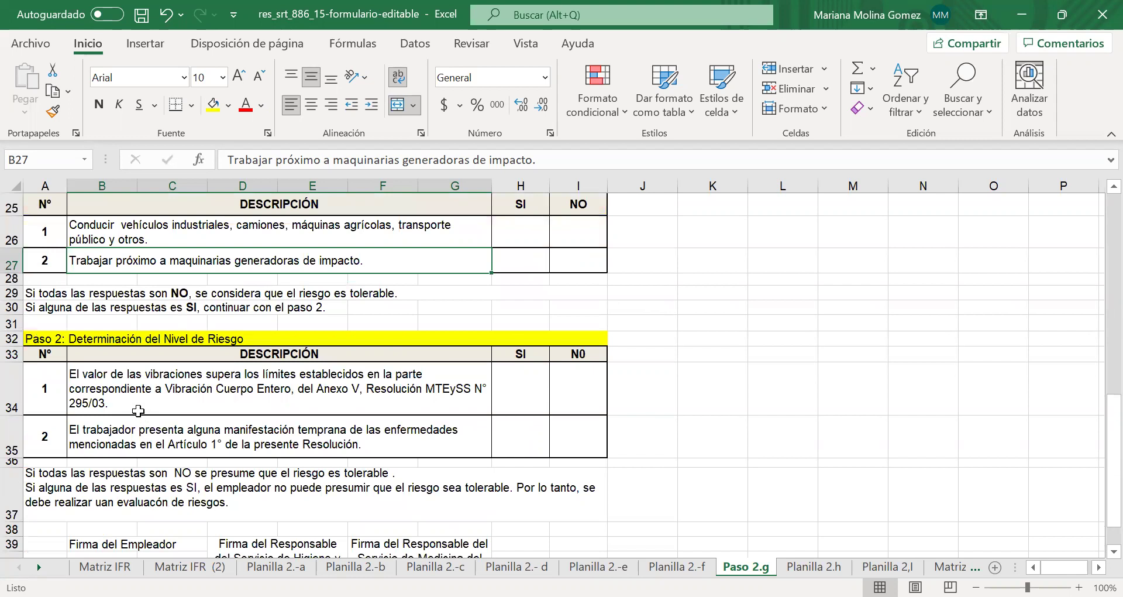
{"action": "left_click", "coordinate": [148, 391]}
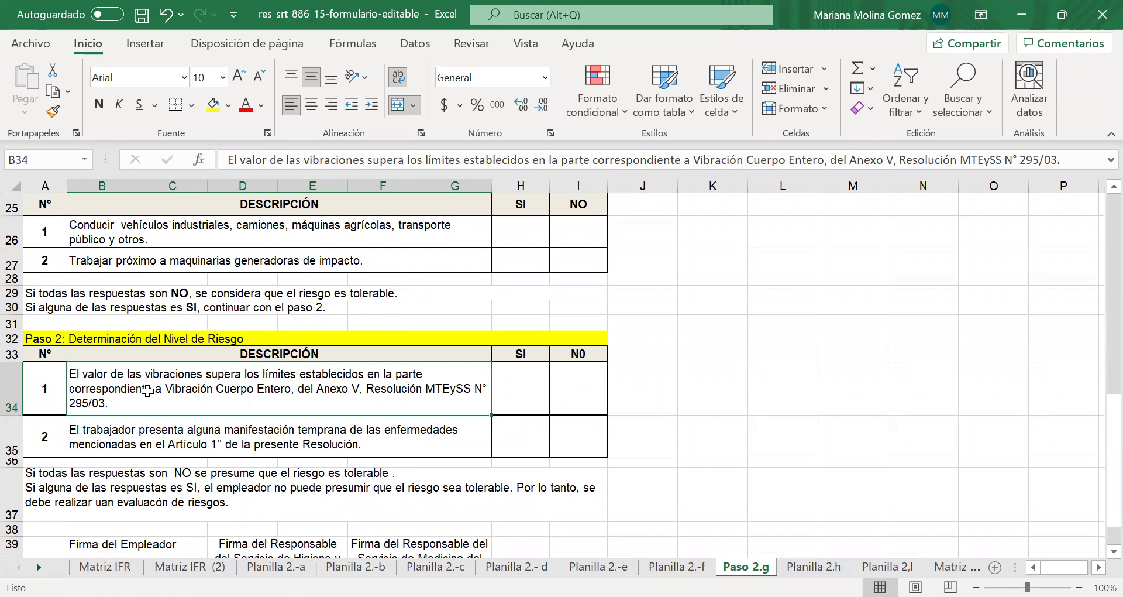
On Planilla 2.h, fill the "2.-H CONFORT TÉRMICO" title and the "PASO 1" row in yellow.
{"action": "left_click", "coordinate": [813, 566]}
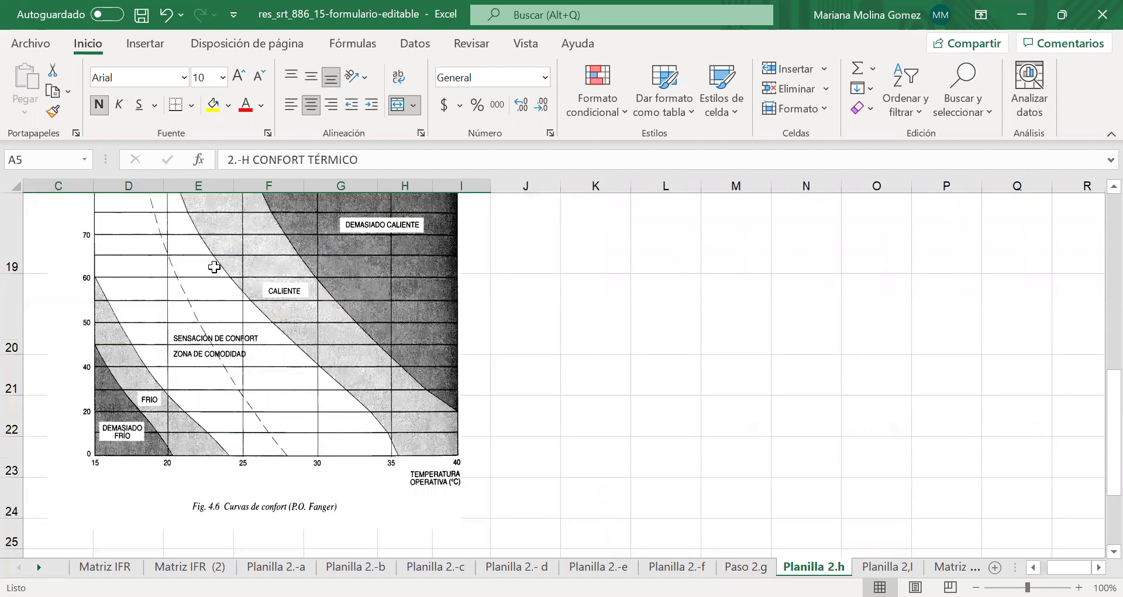
{"action": "scroll", "coordinate": [214, 267], "scroll_direction": "up", "scroll_amount": 6}
{"action": "scroll", "coordinate": [694, 389], "scroll_direction": "left", "scroll_amount": 2}
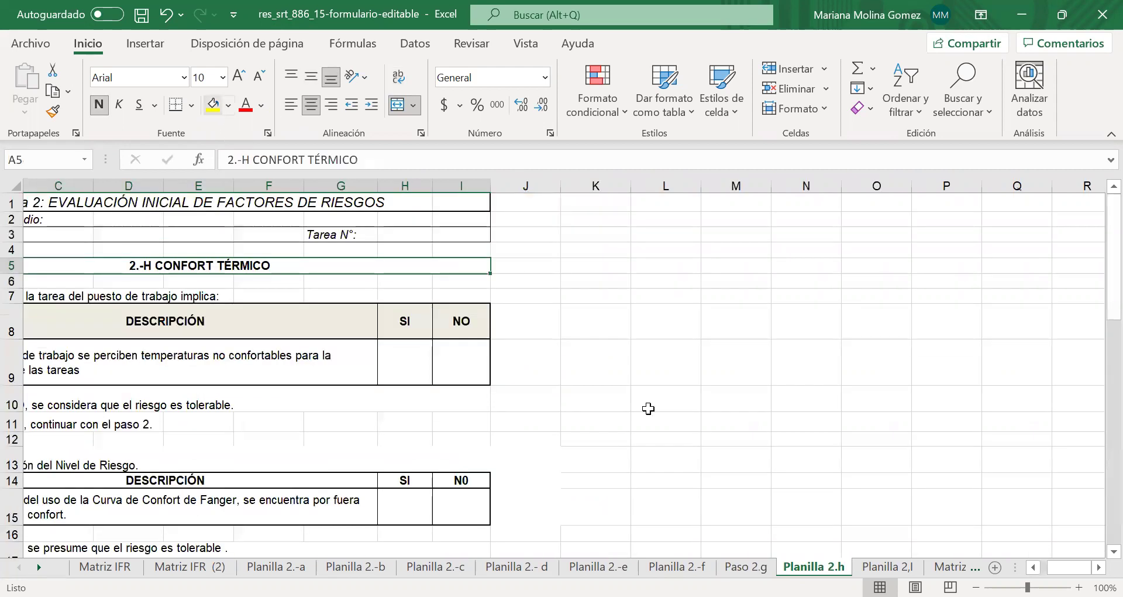
{"action": "scroll", "coordinate": [87, 407], "scroll_direction": "left", "scroll_amount": 2}
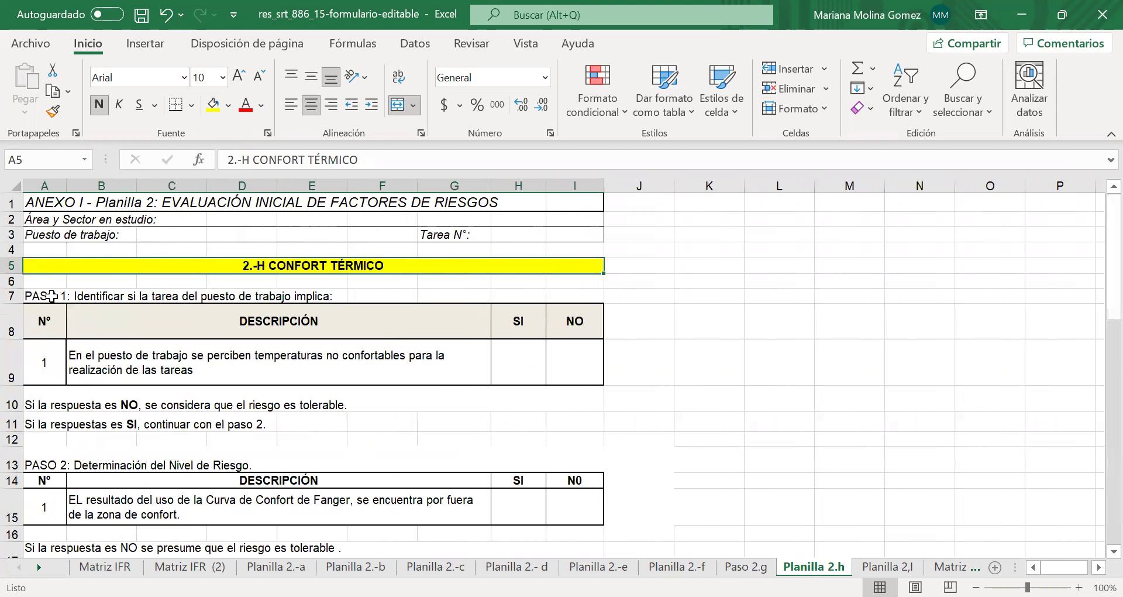
{"action": "left_click_drag", "start_coordinate": [52, 296], "coordinate": [544, 295]}
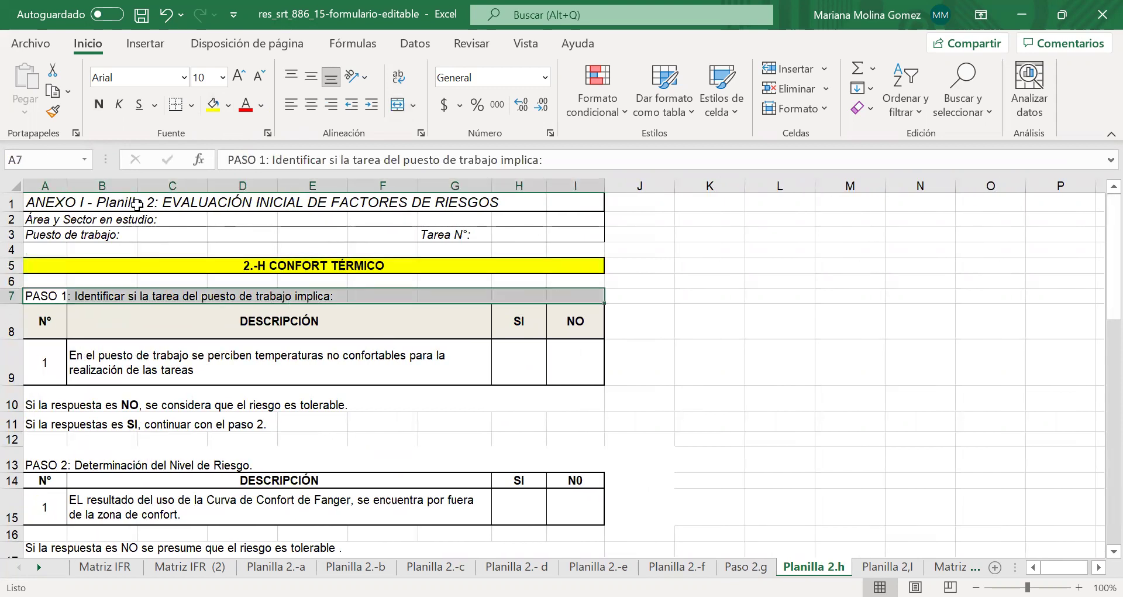
{"action": "left_click", "coordinate": [209, 110]}
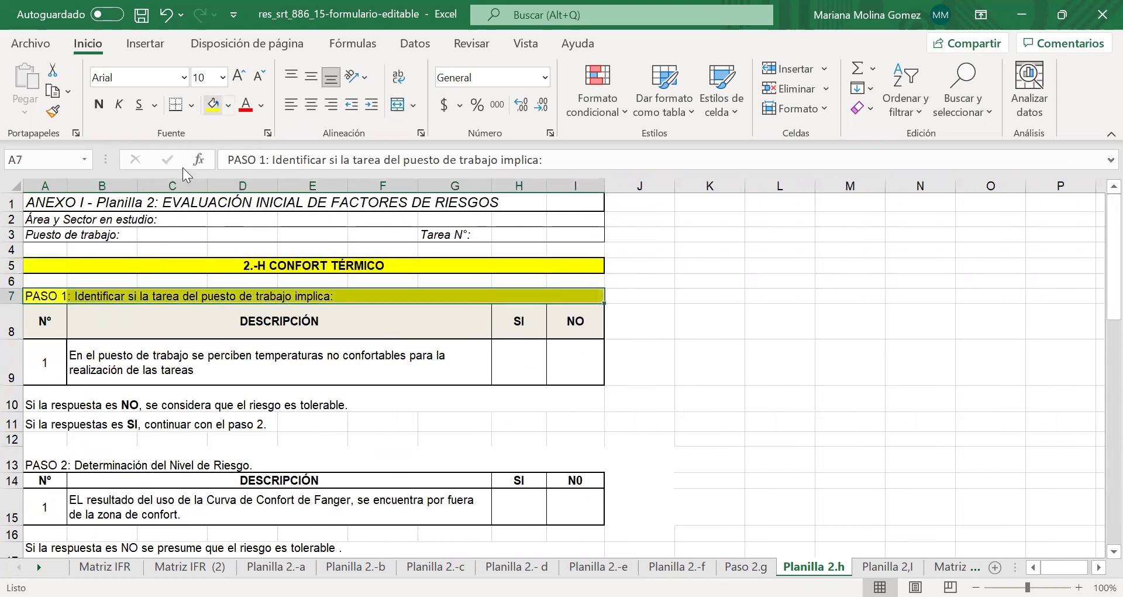
Go over the thermal comfort questions of PASO 1 and PASO 2 and the Fanger comfort curve chart below them.
{"action": "left_click", "coordinate": [134, 354]}
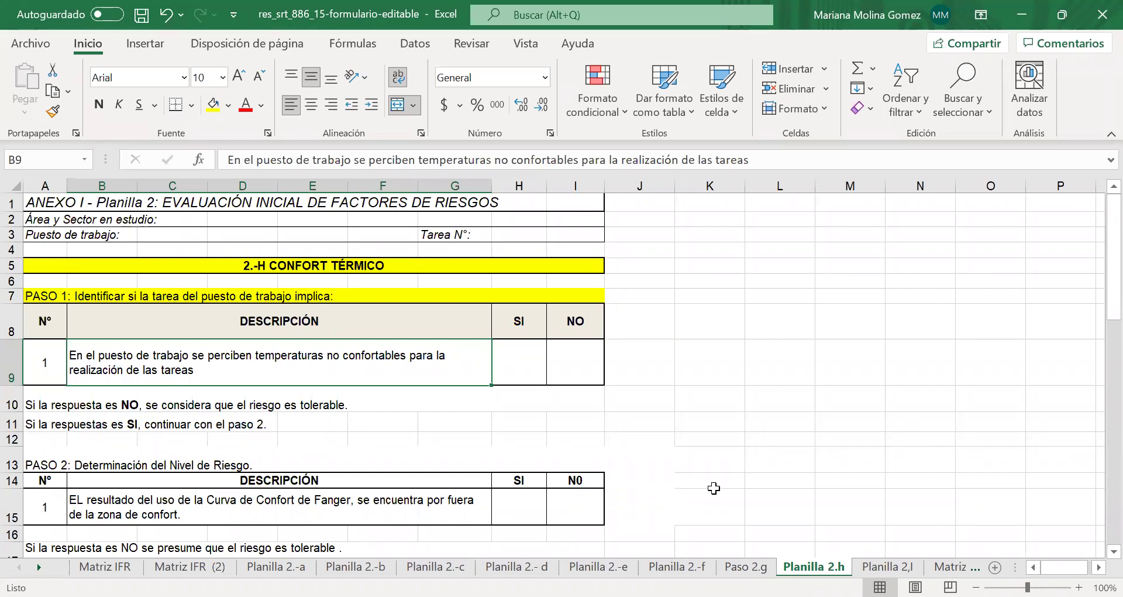
{"action": "left_click", "coordinate": [318, 494]}
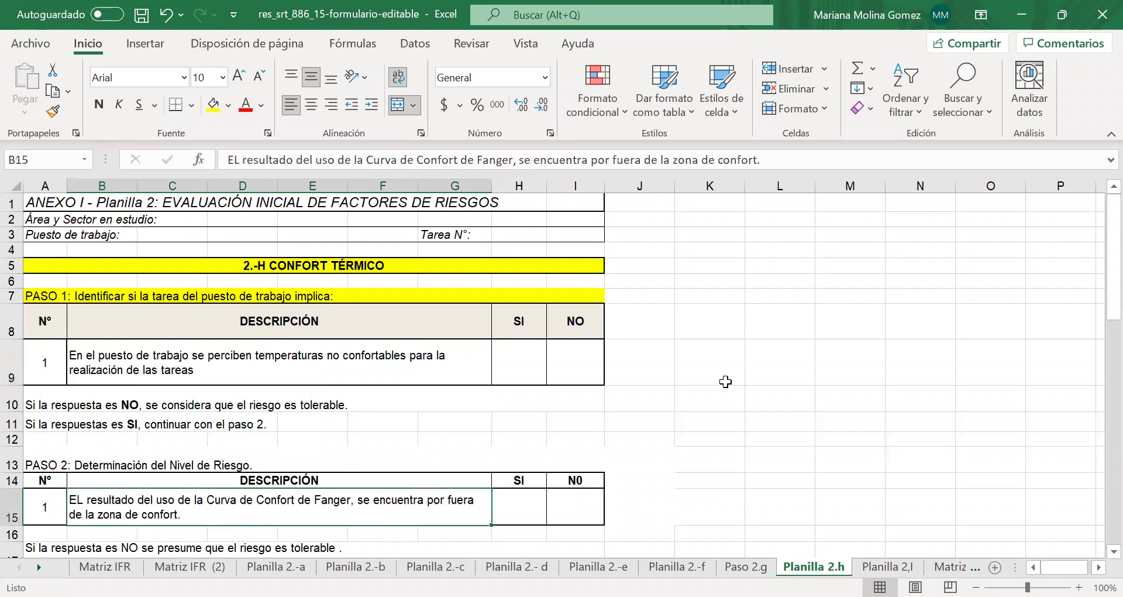
{"action": "scroll", "coordinate": [725, 381], "scroll_direction": "down", "scroll_amount": 2}
{"action": "scroll", "coordinate": [725, 381], "scroll_direction": "down", "scroll_amount": 2}
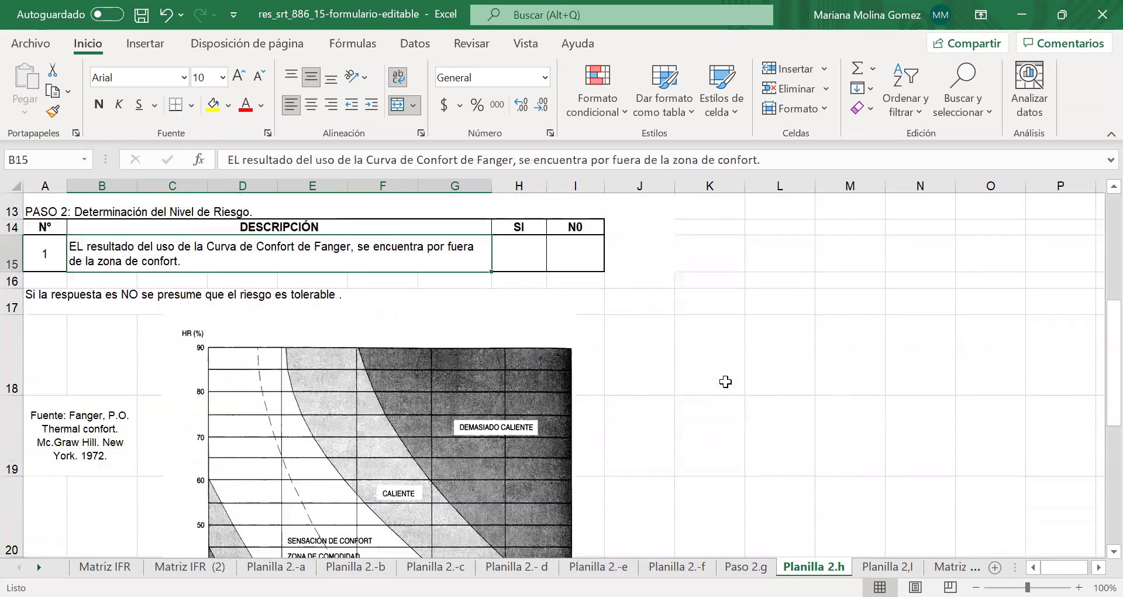
{"action": "scroll", "coordinate": [726, 382], "scroll_direction": "down", "scroll_amount": 2}
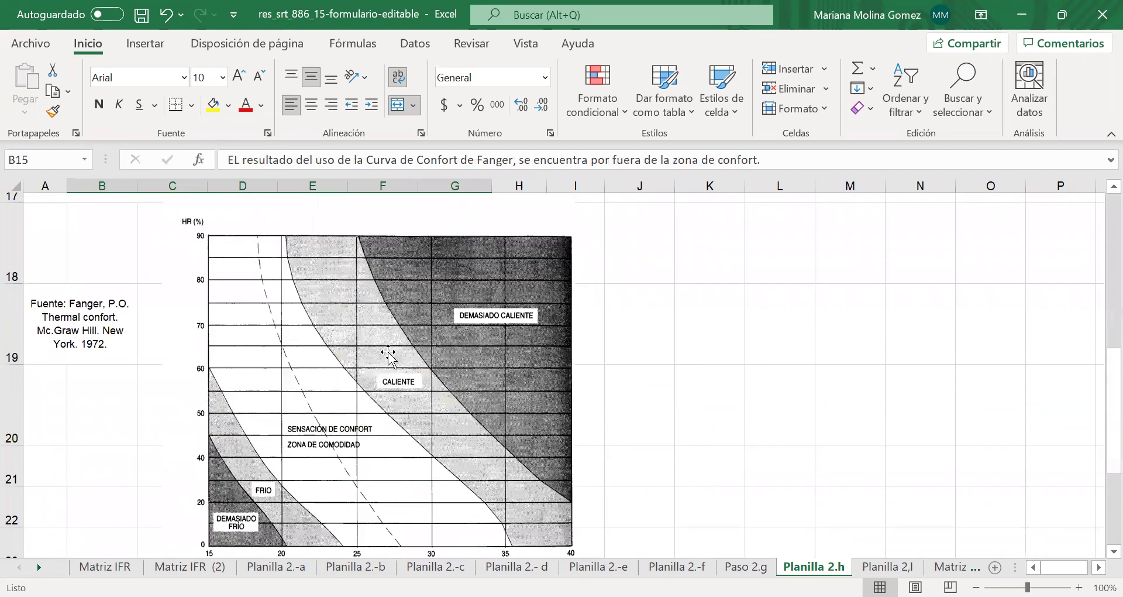
{"action": "scroll", "coordinate": [743, 332], "scroll_direction": "up", "scroll_amount": 1}
{"action": "scroll", "coordinate": [579, 453], "scroll_direction": "down", "scroll_amount": 2}
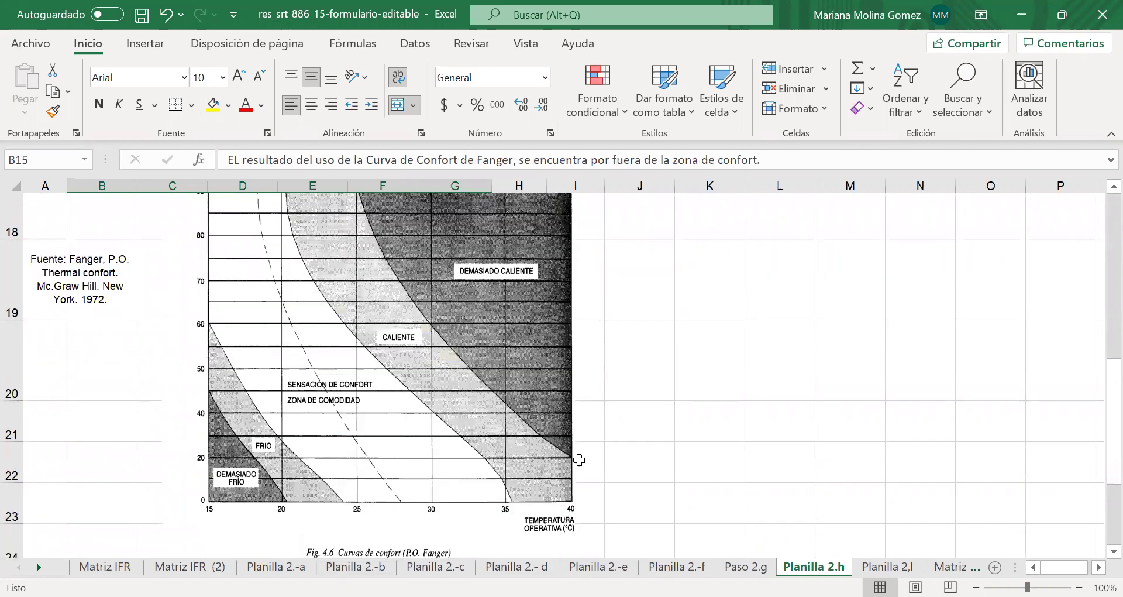
{"action": "scroll", "coordinate": [649, 426], "scroll_direction": "down", "scroll_amount": 1}
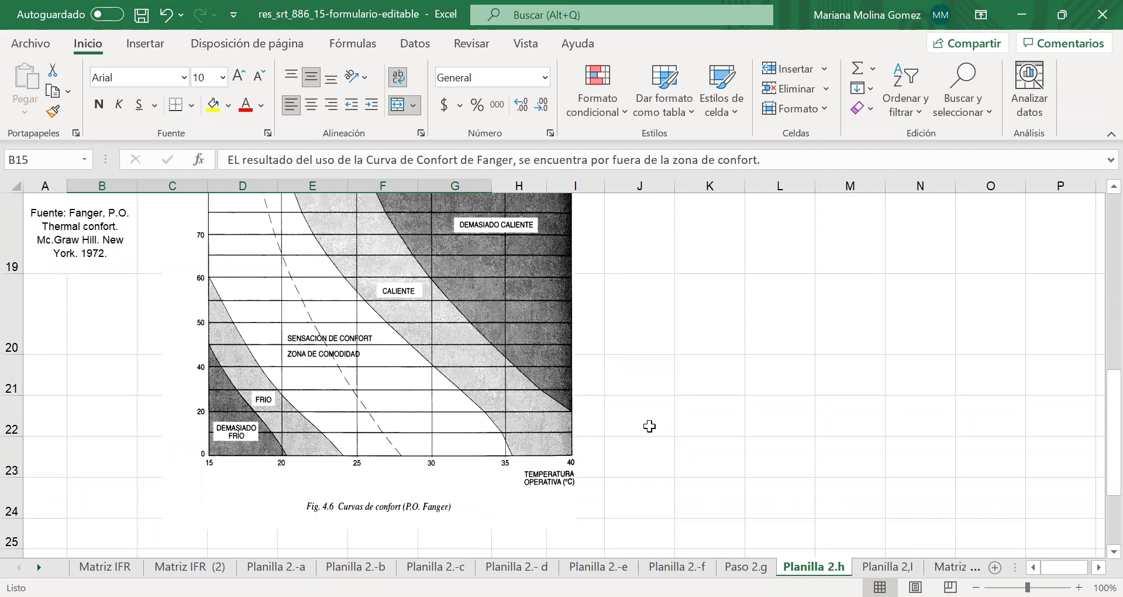
{"action": "scroll", "coordinate": [650, 426], "scroll_direction": "up", "scroll_amount": 3}
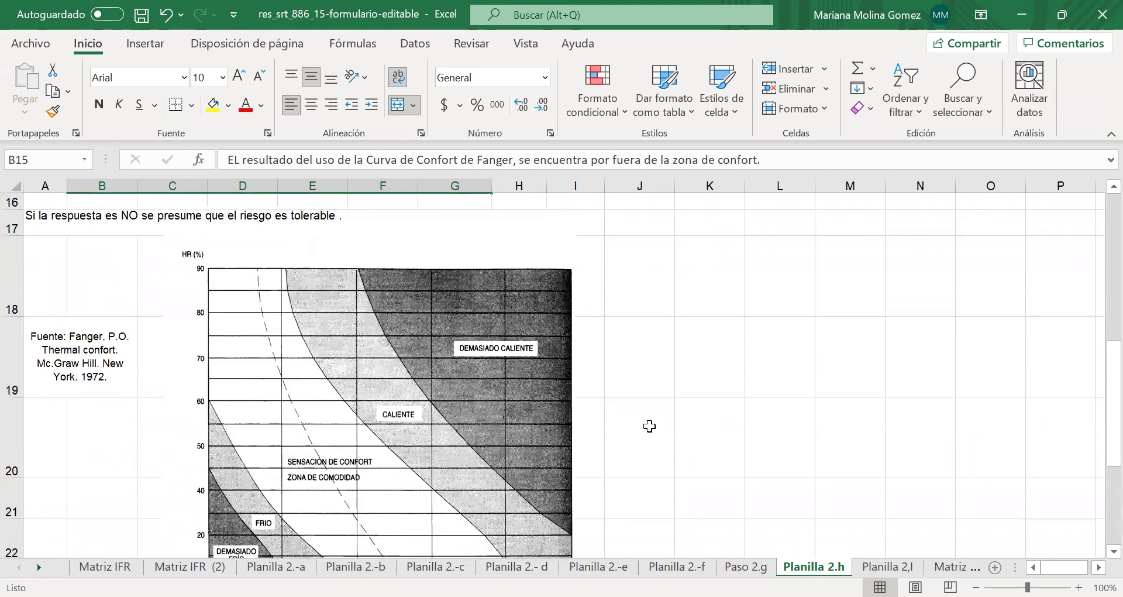
{"action": "scroll", "coordinate": [315, 479], "scroll_direction": "down", "scroll_amount": 3}
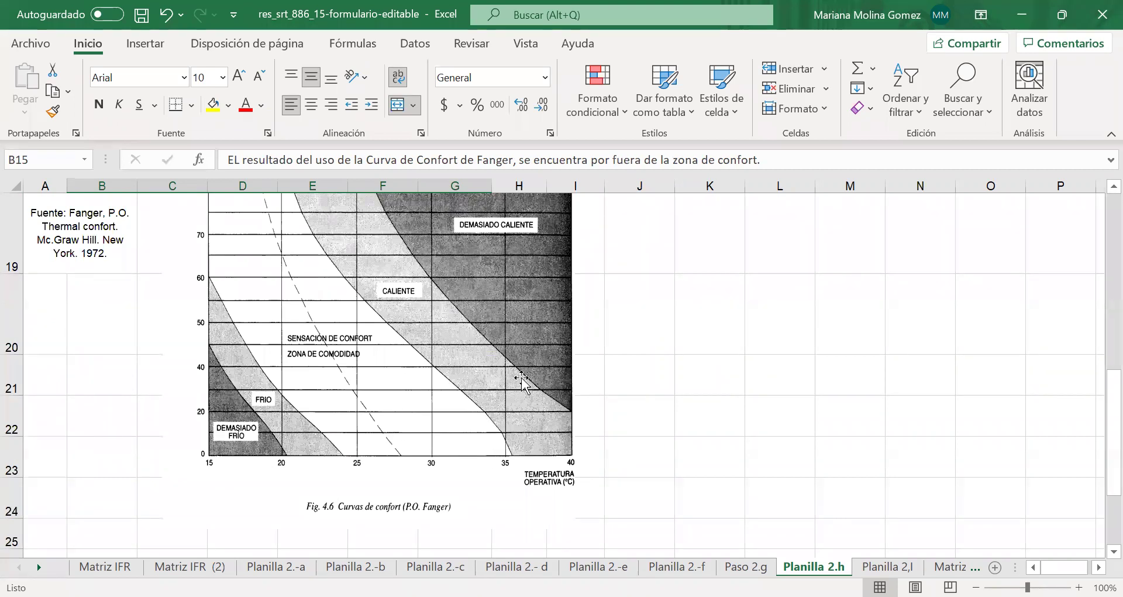
{"action": "scroll", "coordinate": [521, 379], "scroll_direction": "up", "scroll_amount": 2}
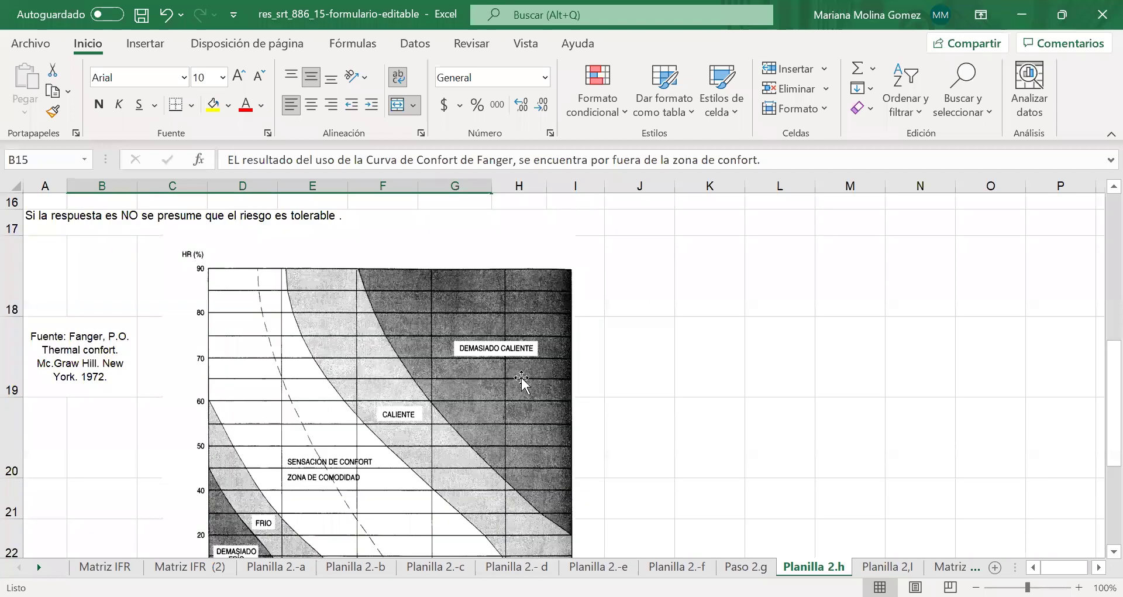
{"action": "scroll", "coordinate": [521, 379], "scroll_direction": "up", "scroll_amount": 4}
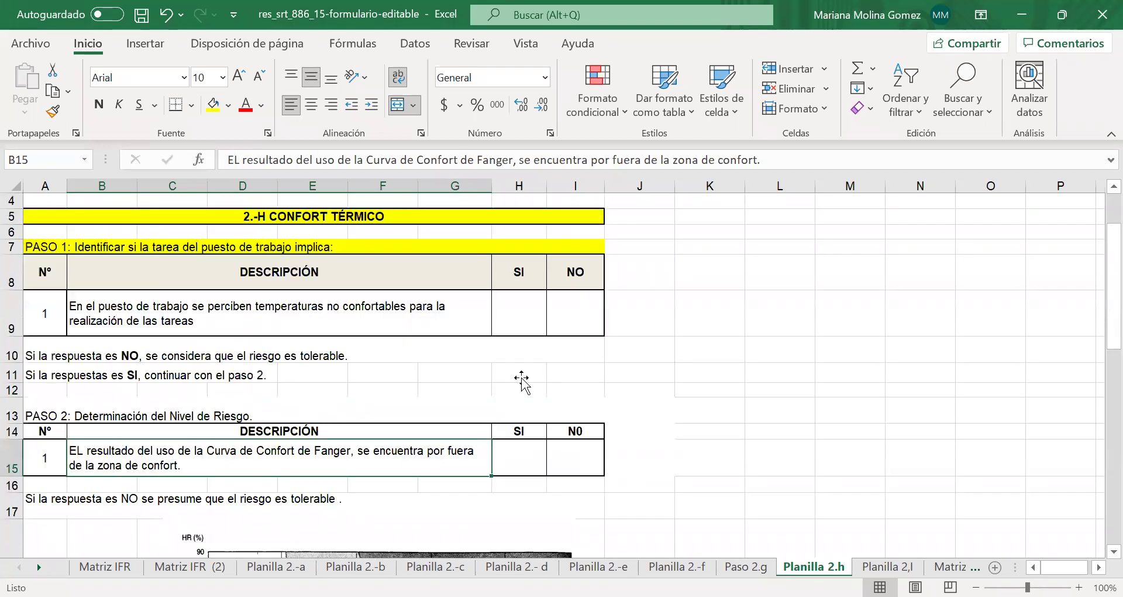
Review the Fanger comfort curve chart and go over the PASO 1 and PASO 2 contact stress questions on Planilla 2,I.
{"action": "scroll", "coordinate": [521, 379], "scroll_direction": "down", "scroll_amount": 1}
{"action": "scroll", "coordinate": [521, 379], "scroll_direction": "down", "scroll_amount": 1}
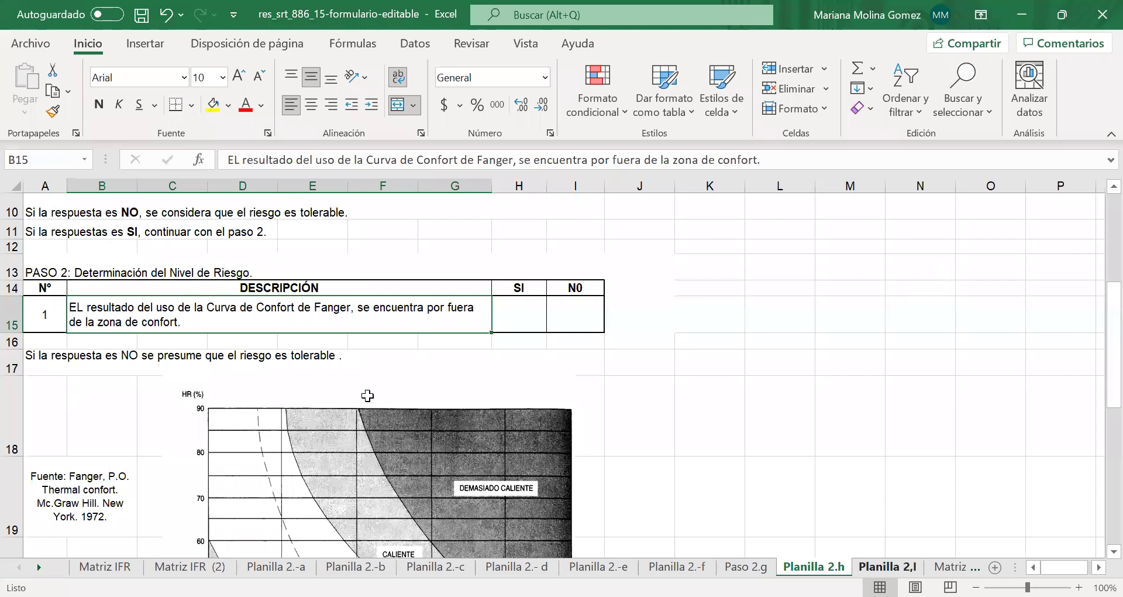
{"action": "key", "text": "ctrl+Page_Down"}
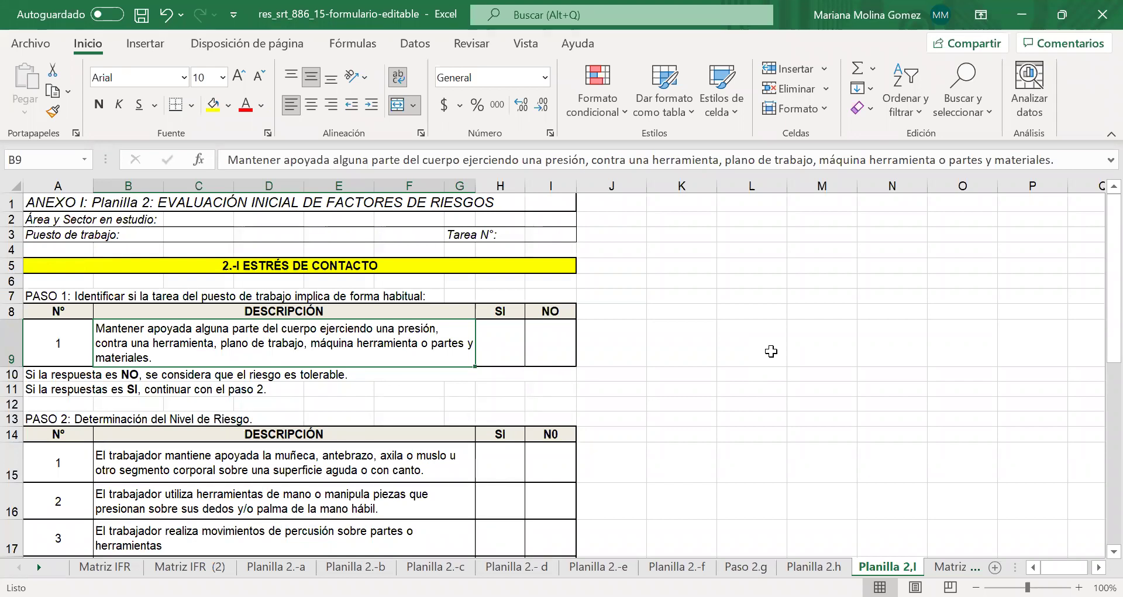
{"action": "scroll", "coordinate": [771, 351], "scroll_direction": "down", "scroll_amount": 2}
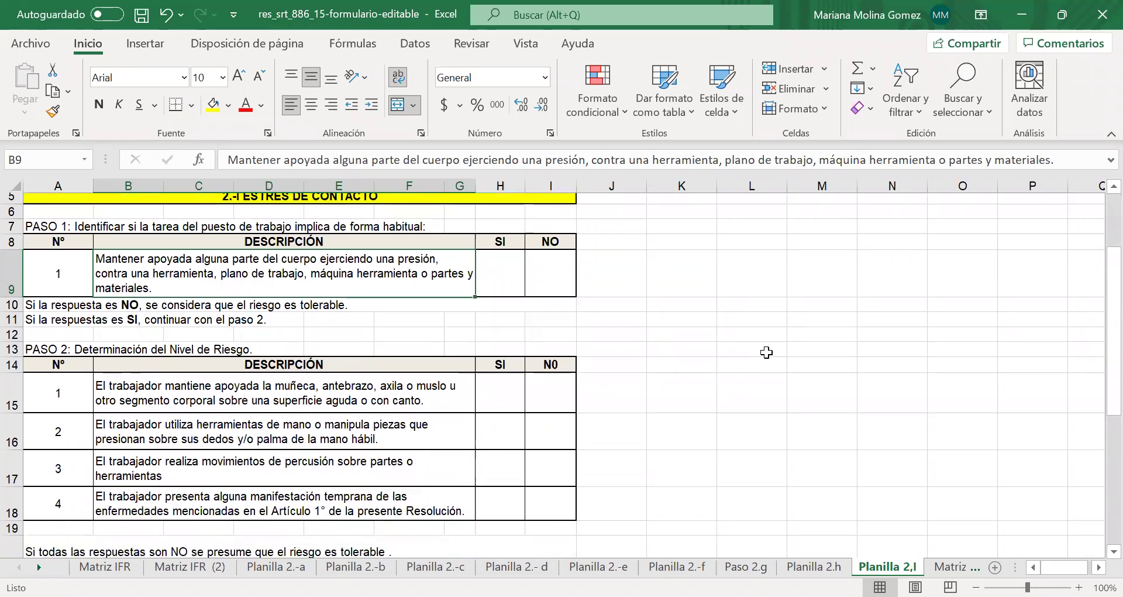
{"action": "key", "text": "Down"}
{"action": "key", "text": "Down"}
{"action": "key", "text": "Down"}
{"action": "key", "text": "Down"}
{"action": "key", "text": "Down"}
{"action": "key", "text": "Down"}
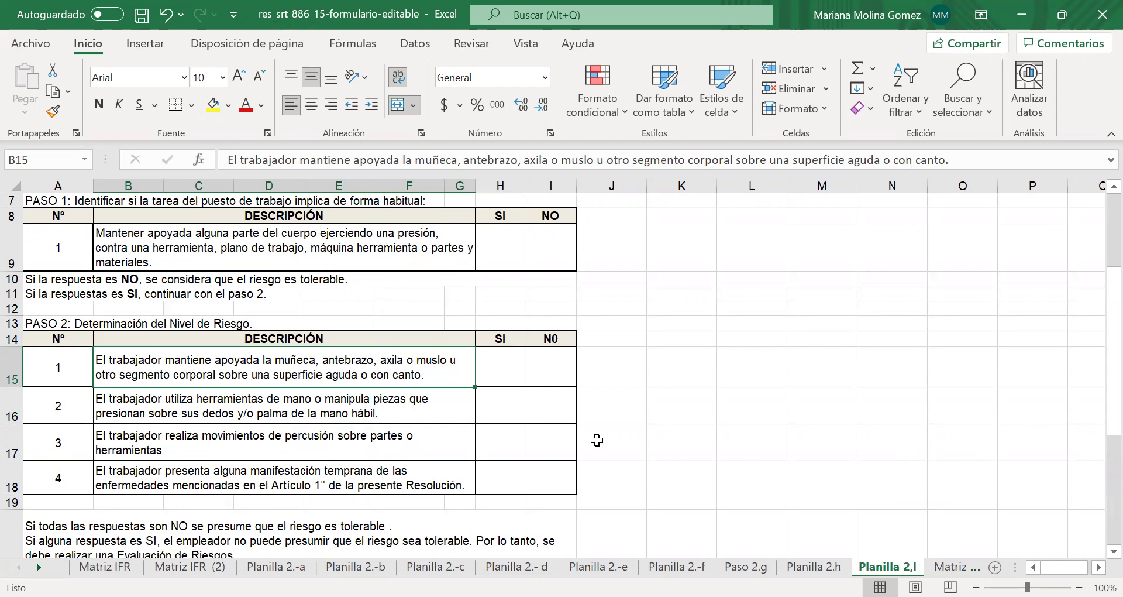
{"action": "scroll", "coordinate": [596, 440], "scroll_direction": "up", "scroll_amount": 1}
{"action": "scroll", "coordinate": [596, 440], "scroll_direction": "up", "scroll_amount": 2}
{"action": "scroll", "coordinate": [597, 440], "scroll_direction": "down", "scroll_amount": 2}
{"action": "scroll", "coordinate": [712, 397], "scroll_direction": "up", "scroll_amount": 2}
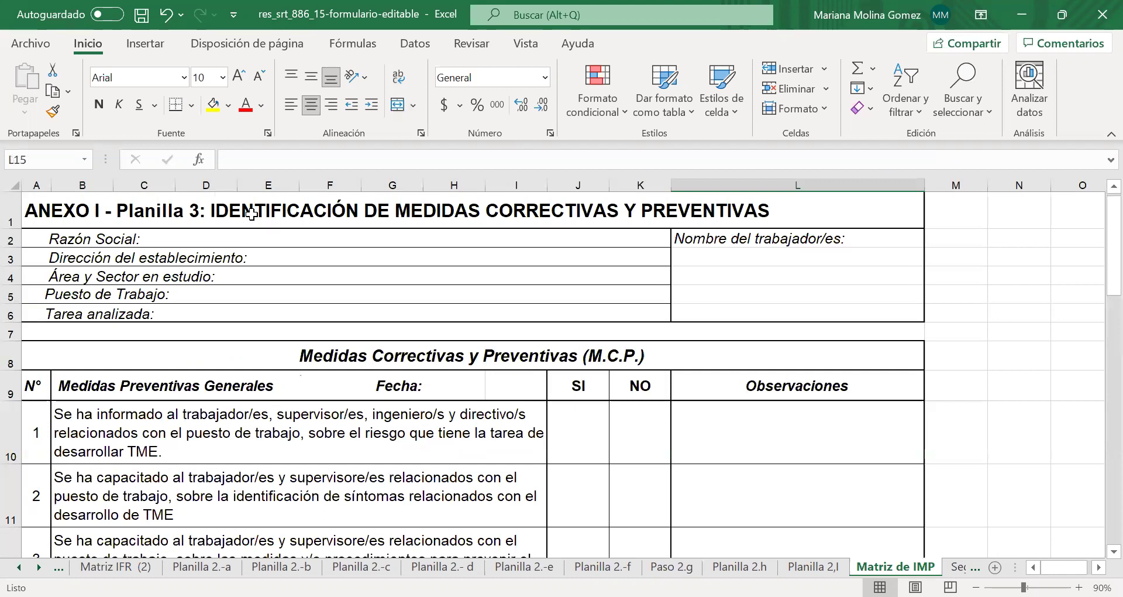
On the Matriz de IMP sheet, fill the Planilla 3 title in yellow and go over the header fields and worker name cells.
{"action": "left_click", "coordinate": [252, 214]}
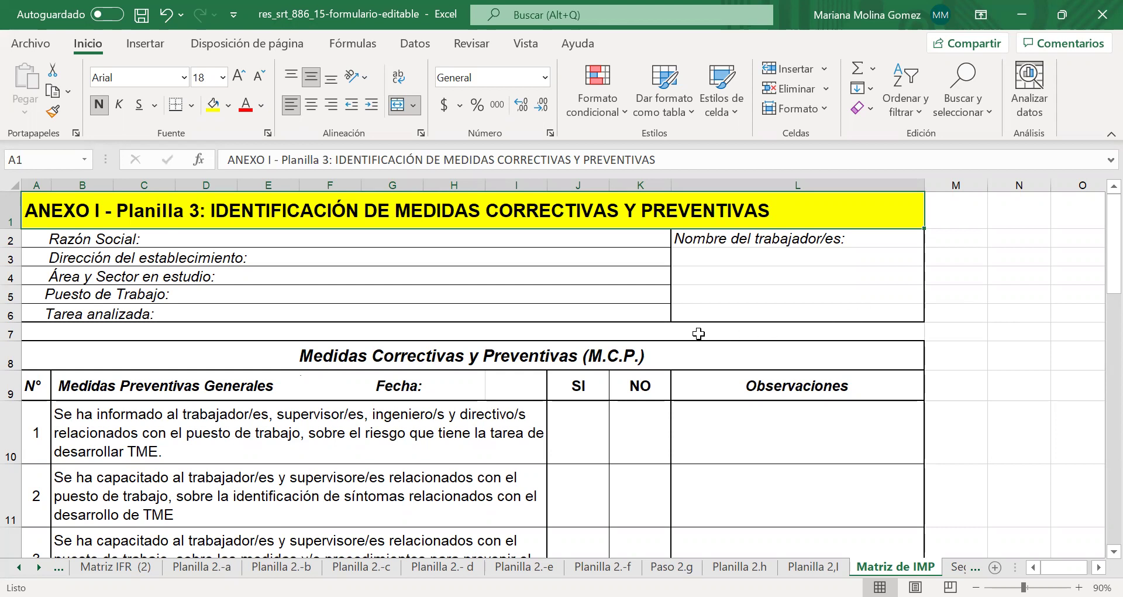
{"action": "left_click", "coordinate": [86, 243]}
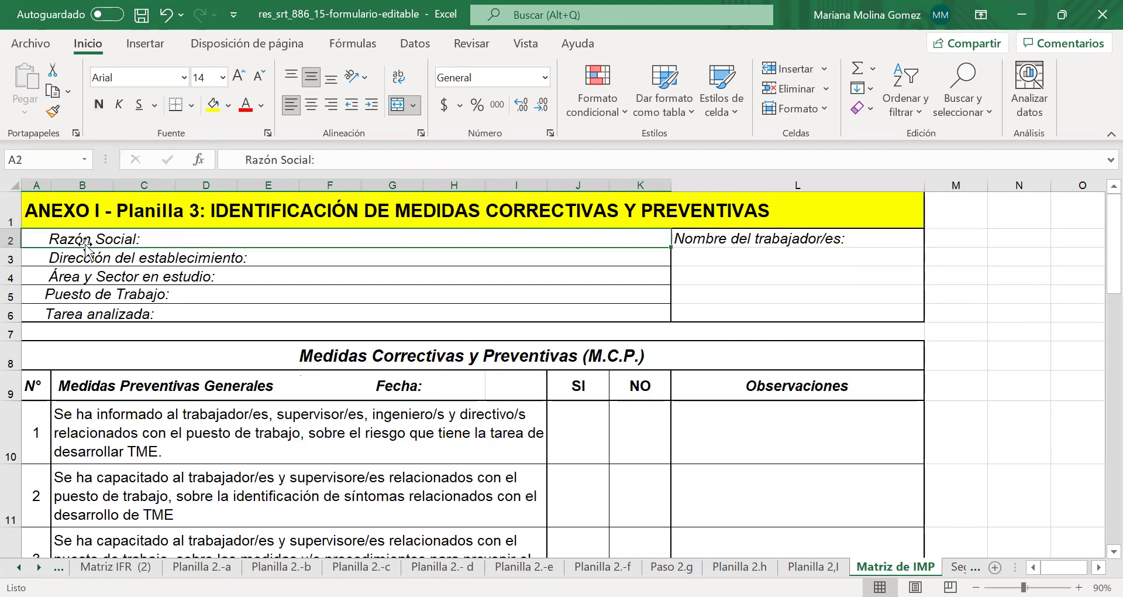
{"action": "left_click", "coordinate": [86, 260]}
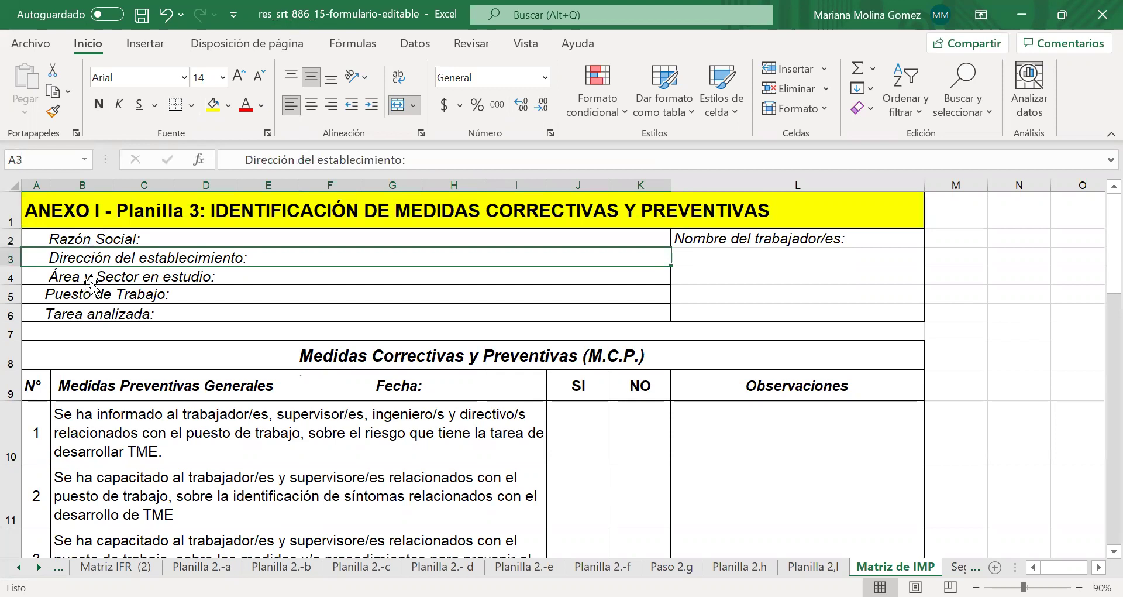
{"action": "left_click", "coordinate": [90, 280]}
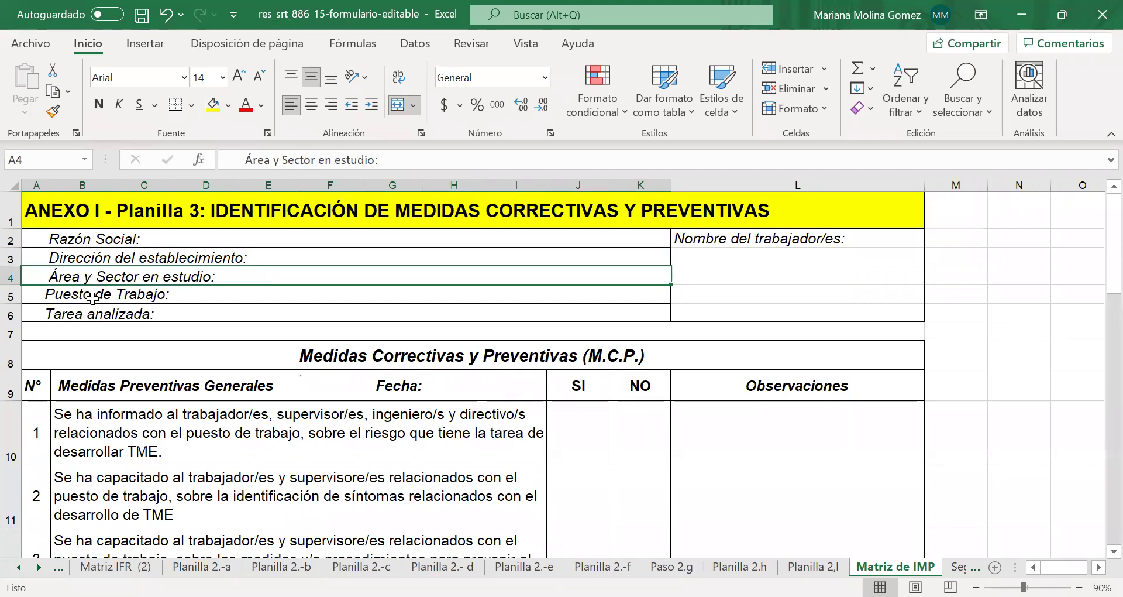
{"action": "left_click", "coordinate": [92, 298]}
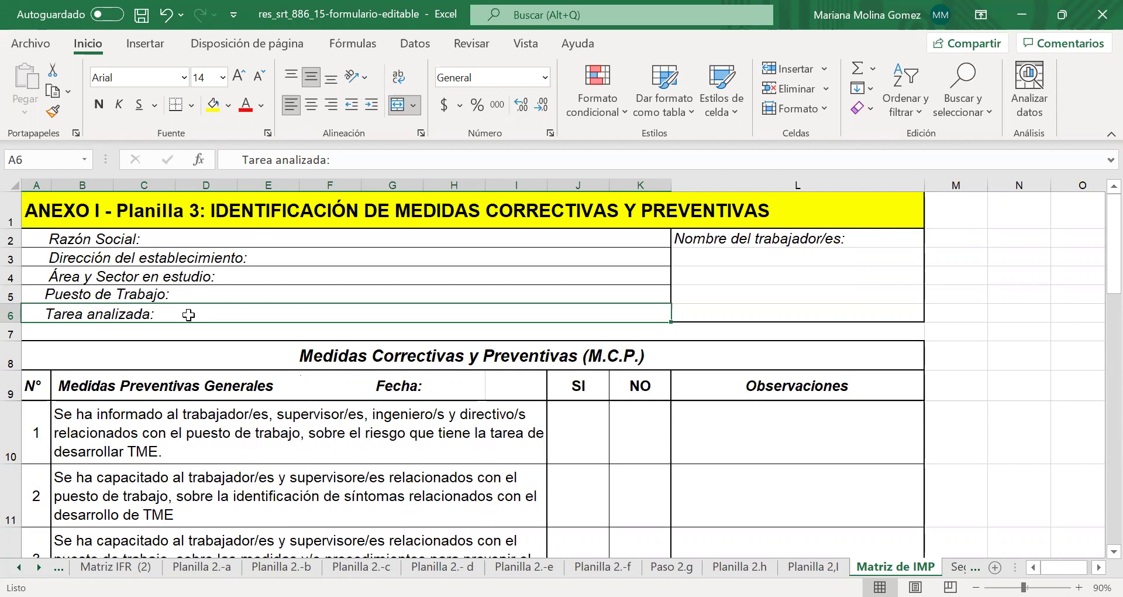
{"action": "left_click", "coordinate": [796, 261]}
{"action": "key", "text": "Down"}
{"action": "key", "text": "Down"}
{"action": "key", "text": "Down"}
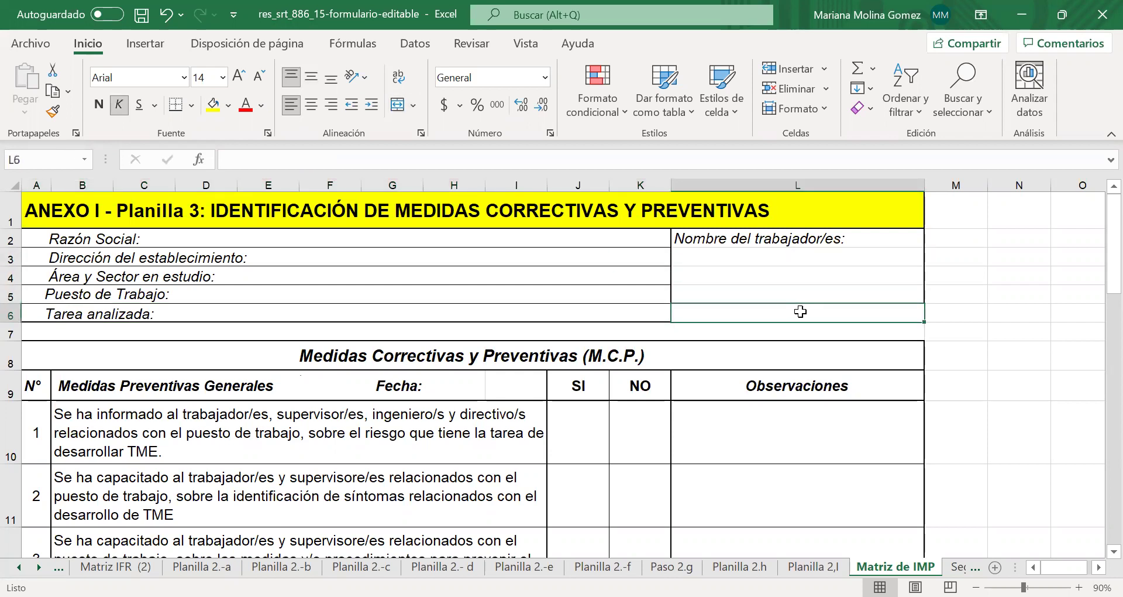
{"action": "left_click", "coordinate": [815, 258]}
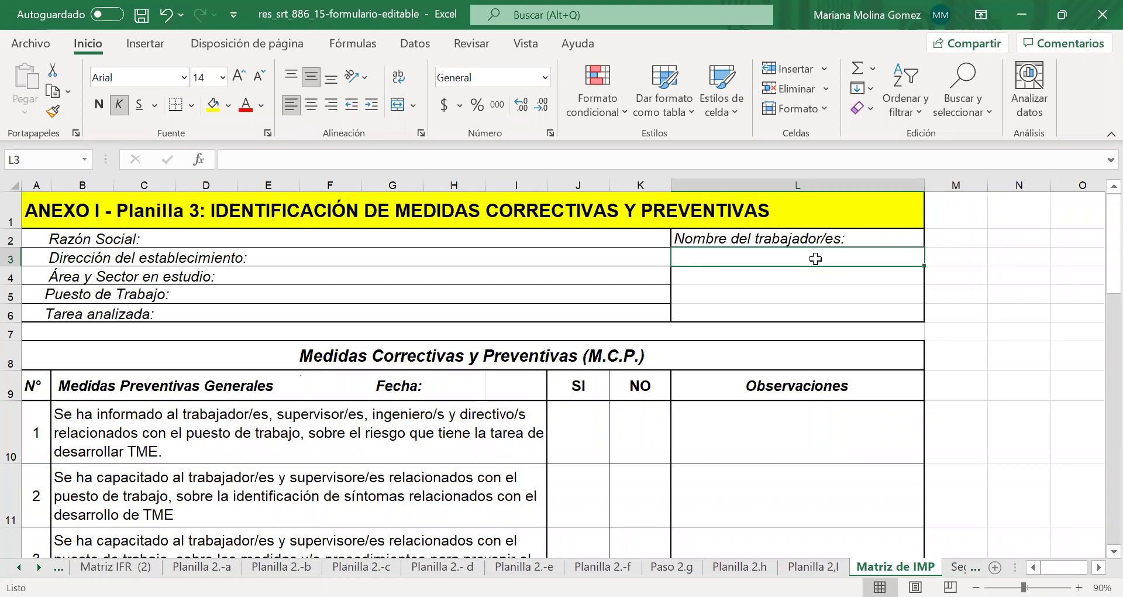
Go over general preventive measures 1 to 3 with their SI, NO and Observaciones cells.
{"action": "scroll", "coordinate": [155, 374], "scroll_direction": "down", "scroll_amount": 1}
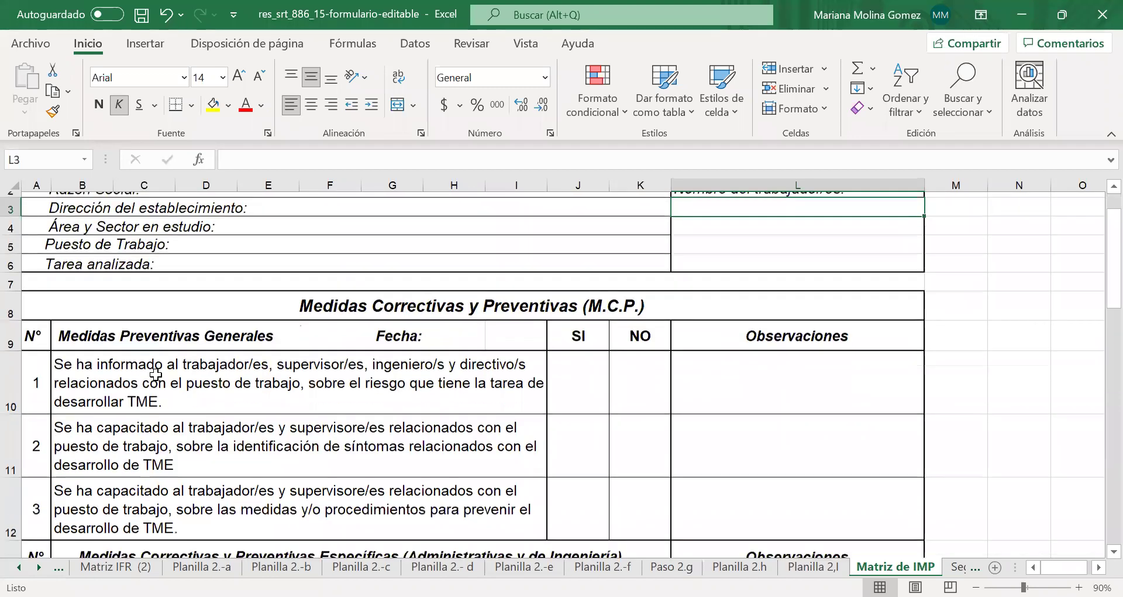
{"action": "scroll", "coordinate": [1059, 372], "scroll_direction": "down", "scroll_amount": 1}
{"action": "key", "text": "Down"}
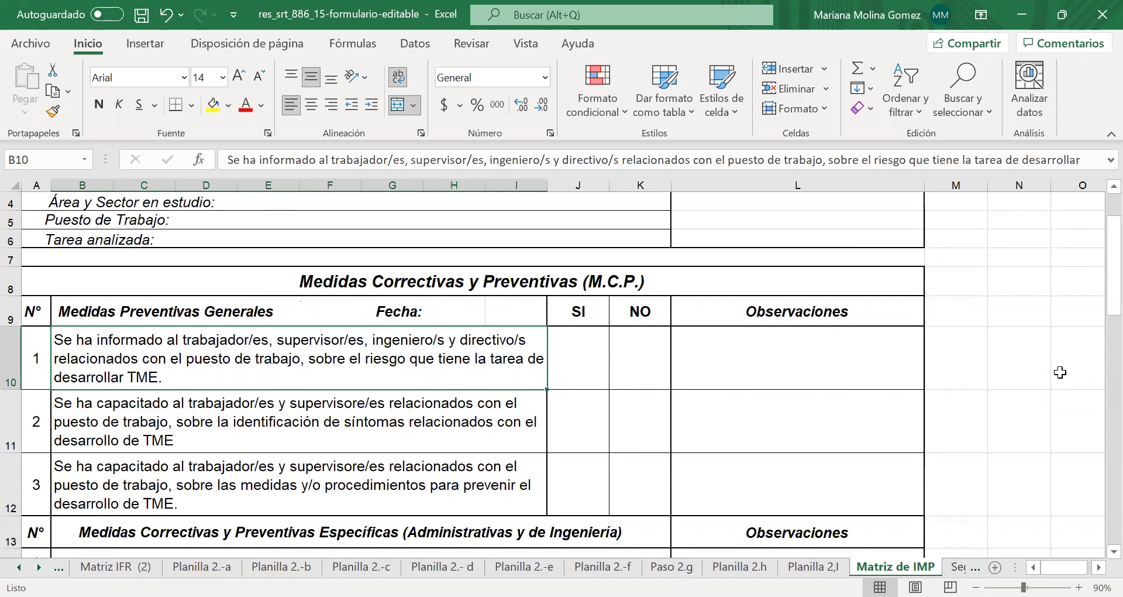
{"action": "left_click", "coordinate": [560, 357]}
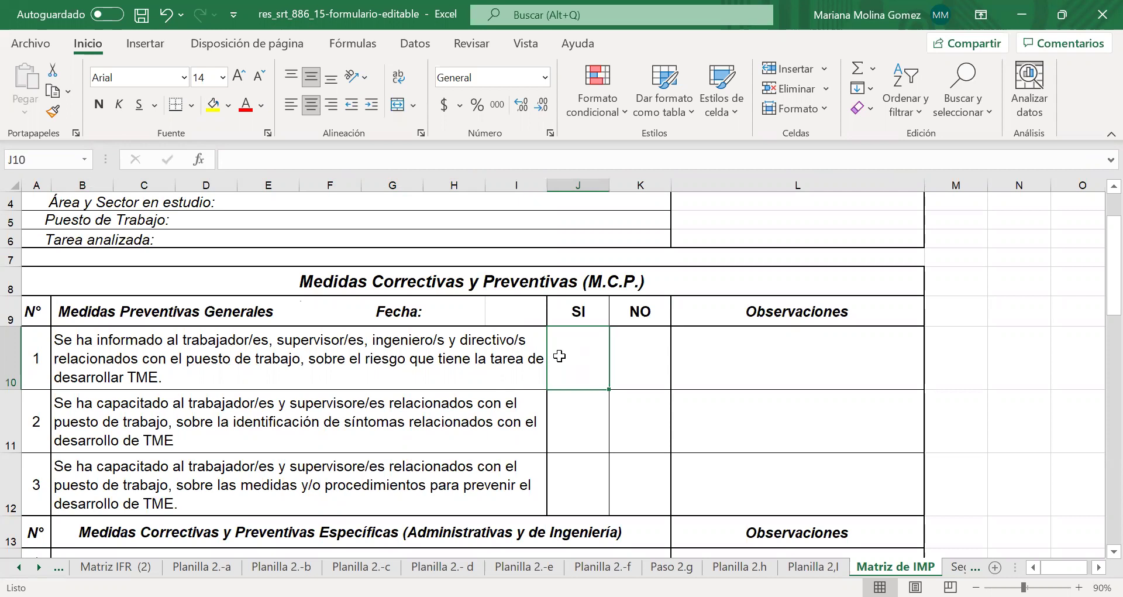
{"action": "left_click", "coordinate": [854, 370]}
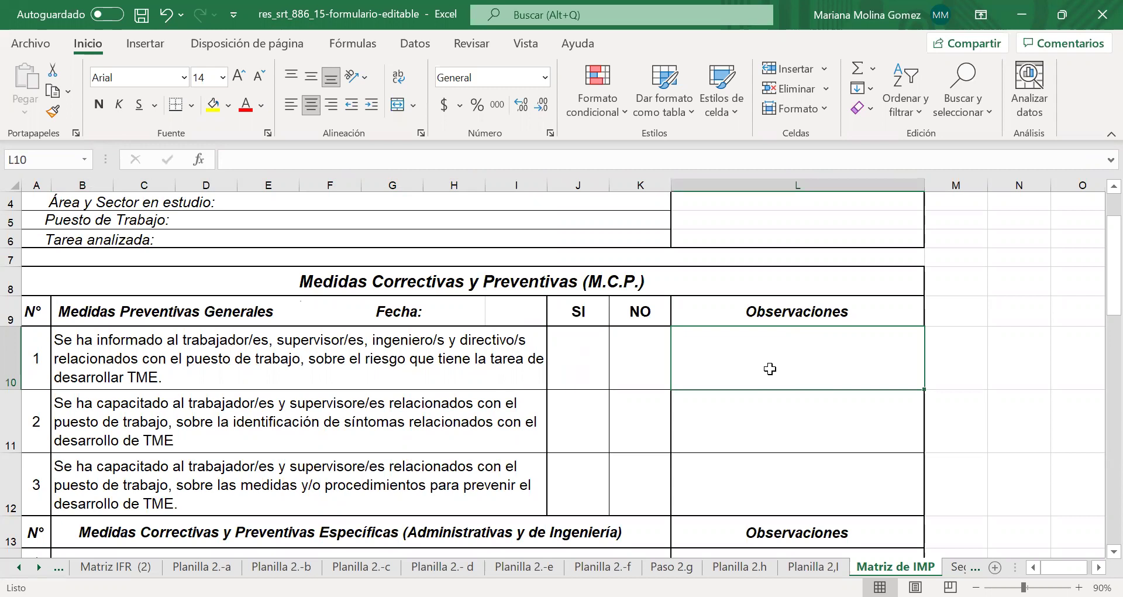
{"action": "left_click", "coordinate": [641, 361]}
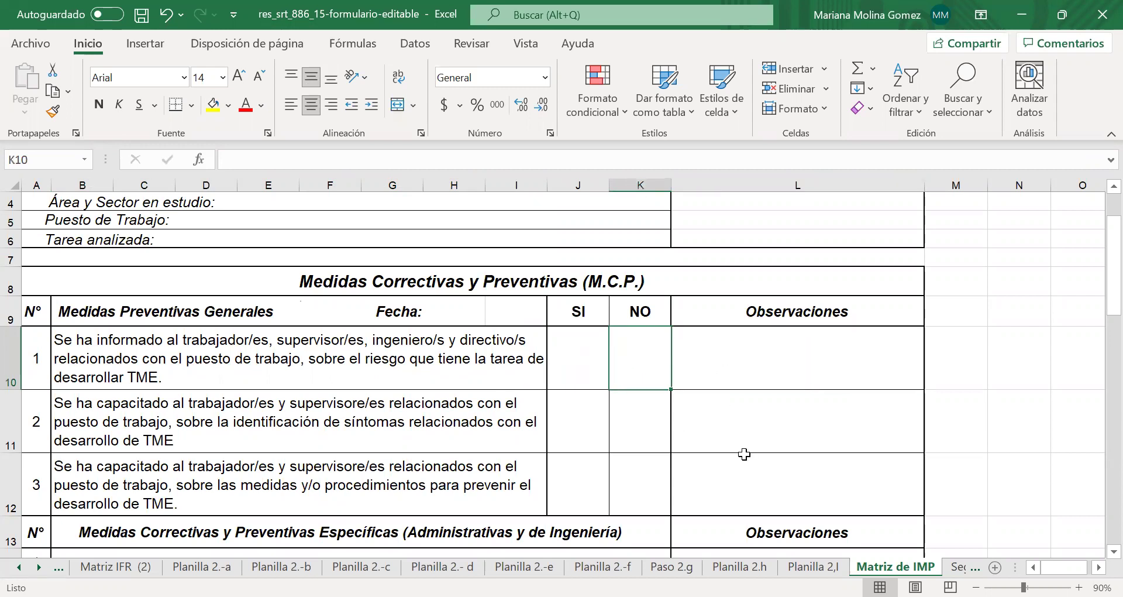
{"action": "left_click", "coordinate": [783, 361]}
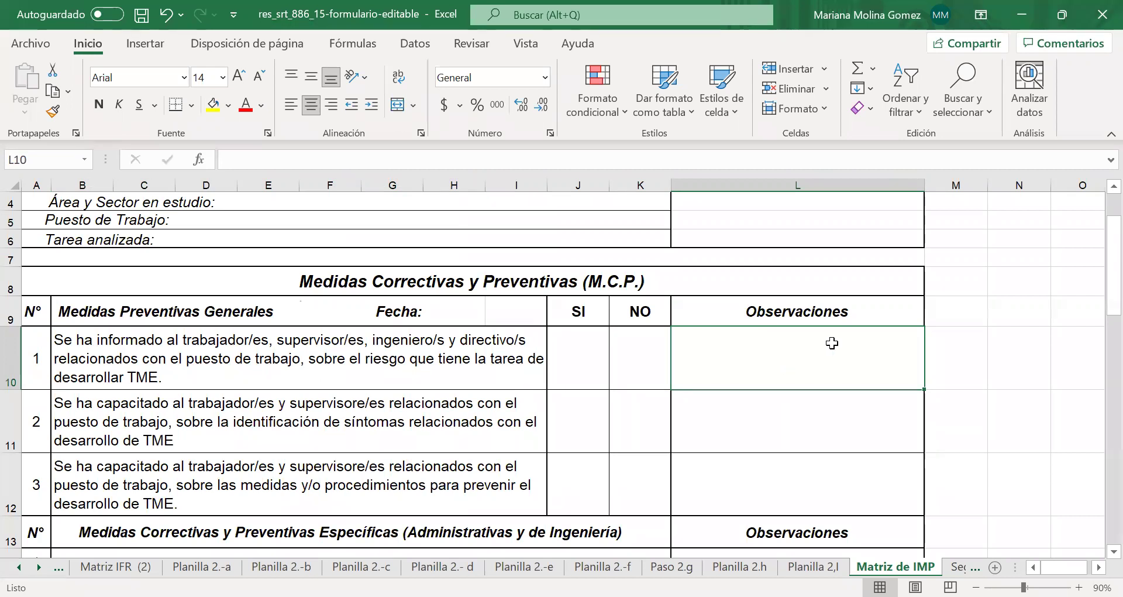
{"action": "left_click", "coordinate": [205, 425]}
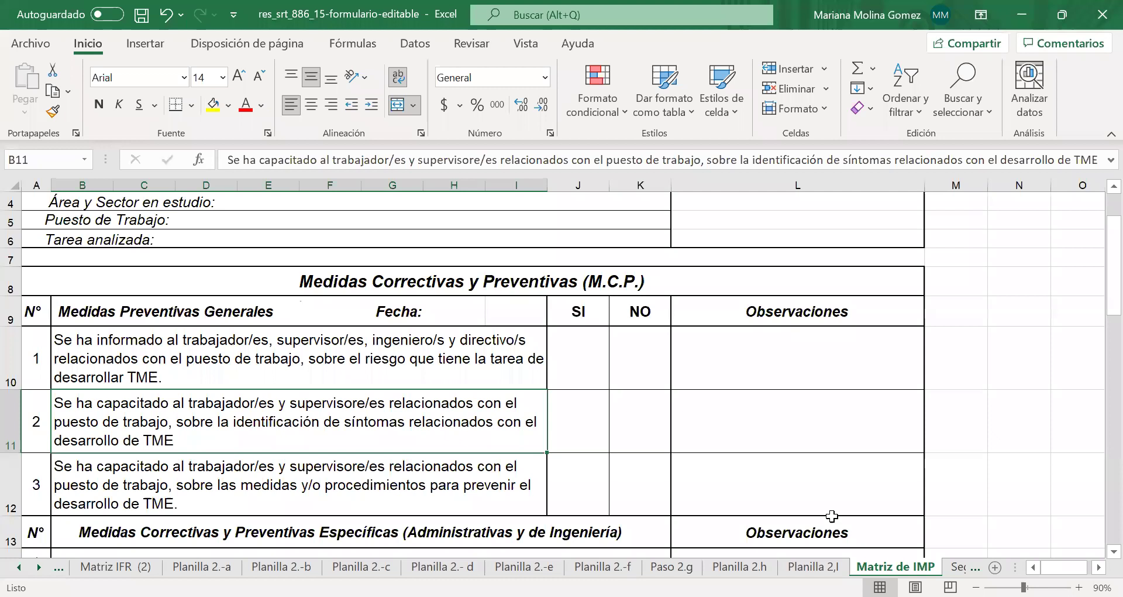
{"action": "left_click", "coordinate": [858, 428]}
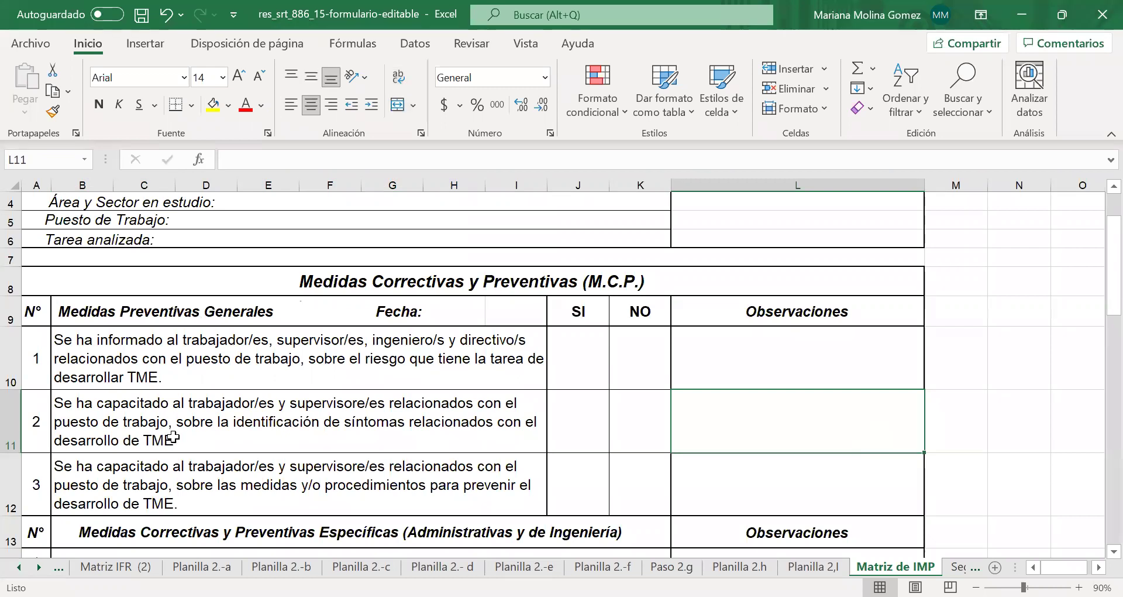
{"action": "left_click", "coordinate": [264, 492]}
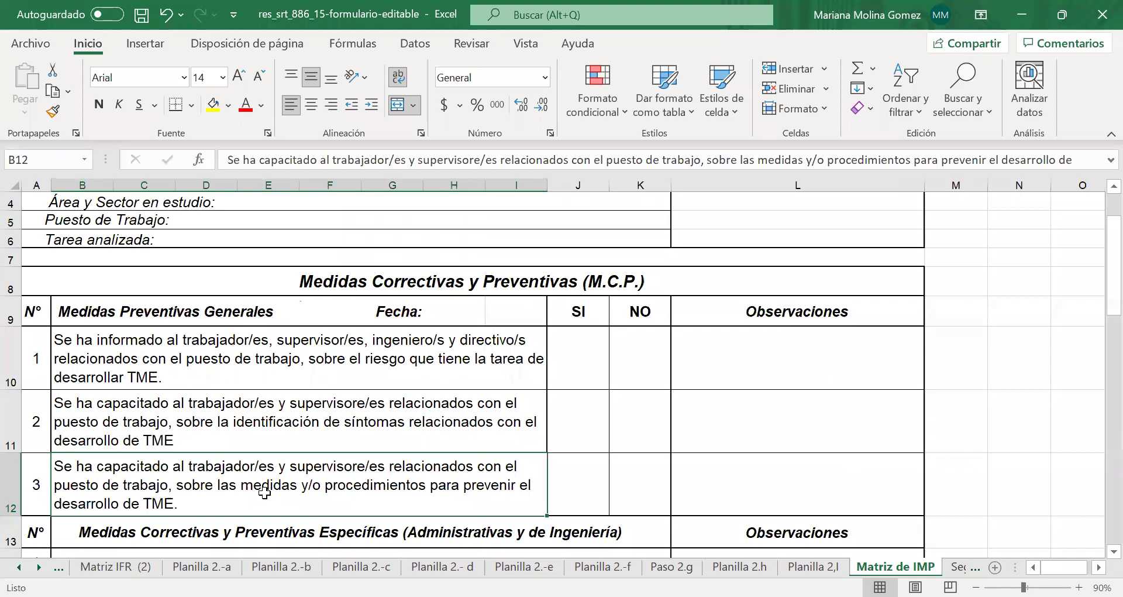
Go over the specific corrective and preventive measures heading, its row 1 and the Tarea analizada field they relate to.
{"action": "scroll", "coordinate": [264, 493], "scroll_direction": "down", "scroll_amount": 3}
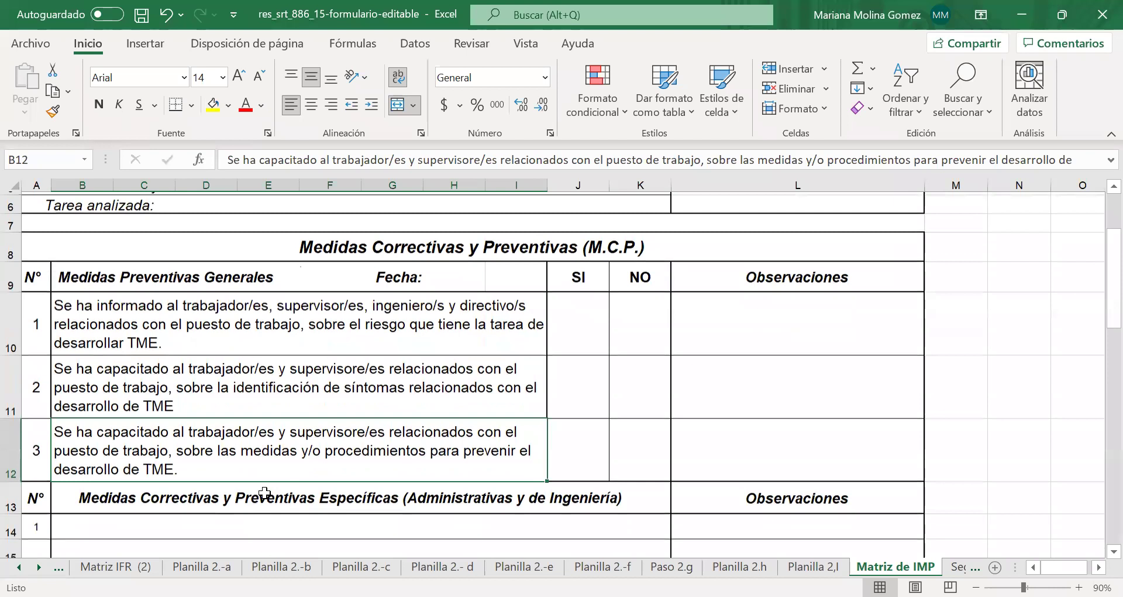
{"action": "scroll", "coordinate": [138, 391], "scroll_direction": "up", "scroll_amount": 1}
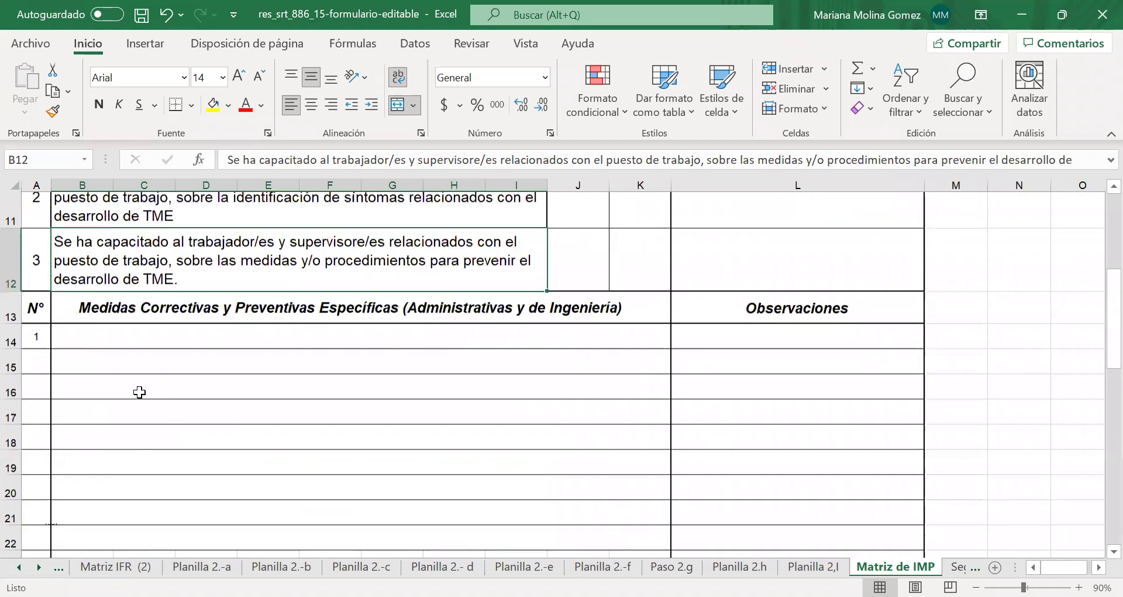
{"action": "left_click", "coordinate": [150, 394]}
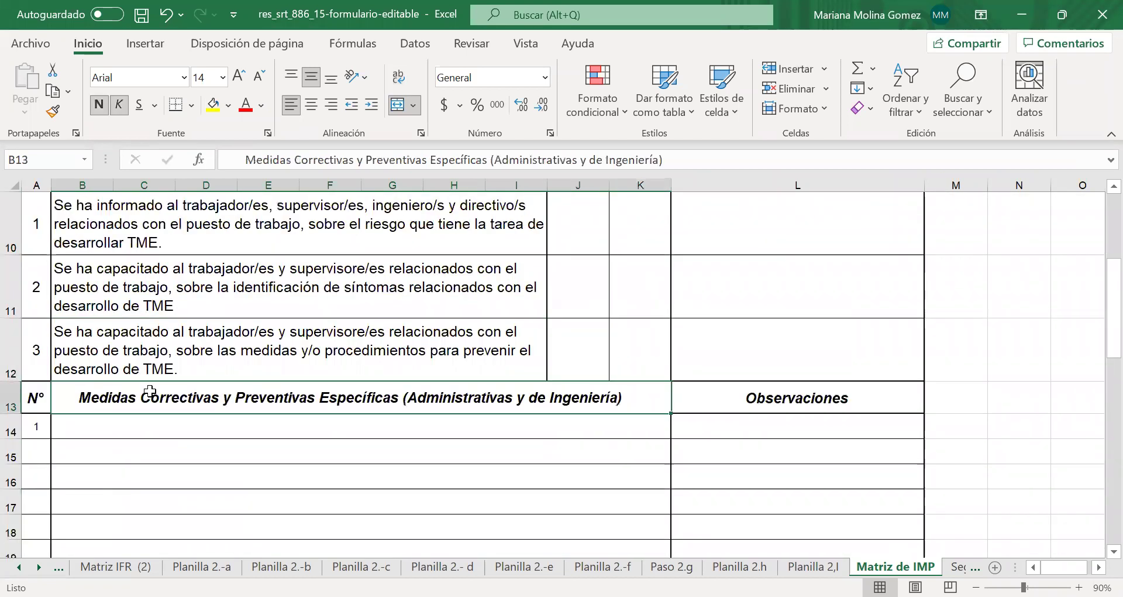
{"action": "left_click", "coordinate": [35, 427]}
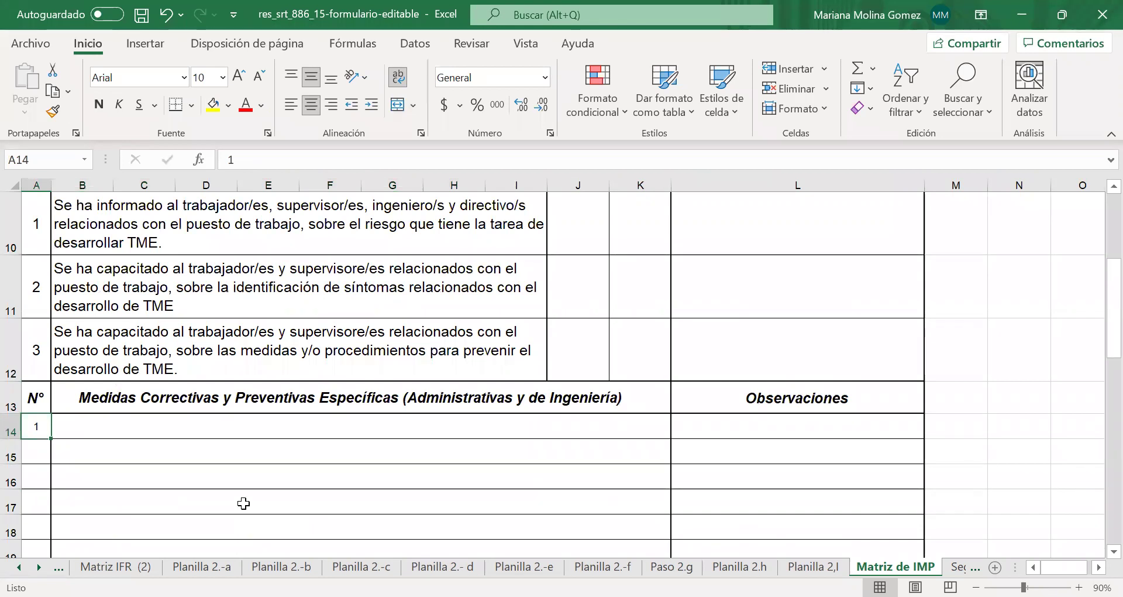
{"action": "left_click", "coordinate": [79, 433]}
{"action": "scroll", "coordinate": [78, 434], "scroll_direction": "up", "scroll_amount": 3}
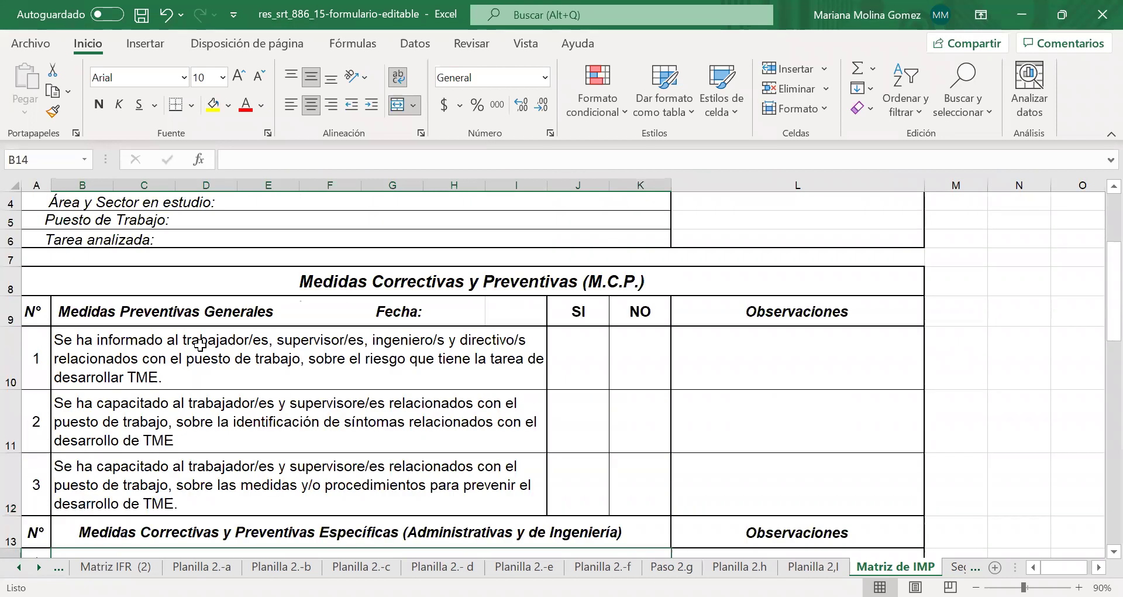
{"action": "left_click", "coordinate": [202, 310]}
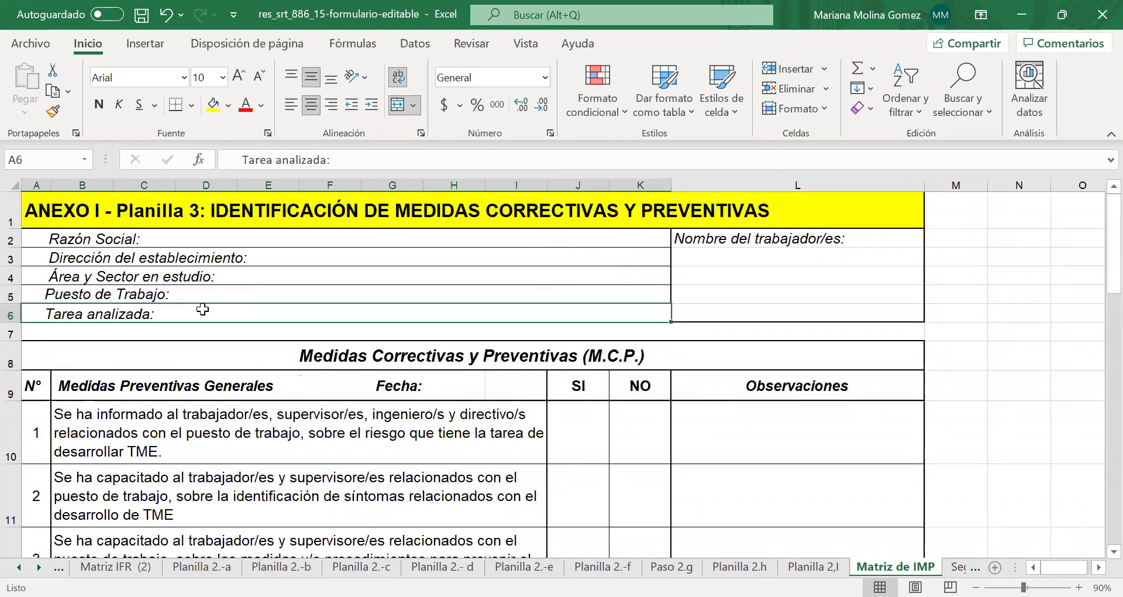
Examine the first two entry rows for specific administrative and engineering measures and their Observaciones cells.
{"action": "scroll", "coordinate": [28, 239], "scroll_direction": "down", "scroll_amount": 2}
{"action": "scroll", "coordinate": [28, 239], "scroll_direction": "down", "scroll_amount": 2}
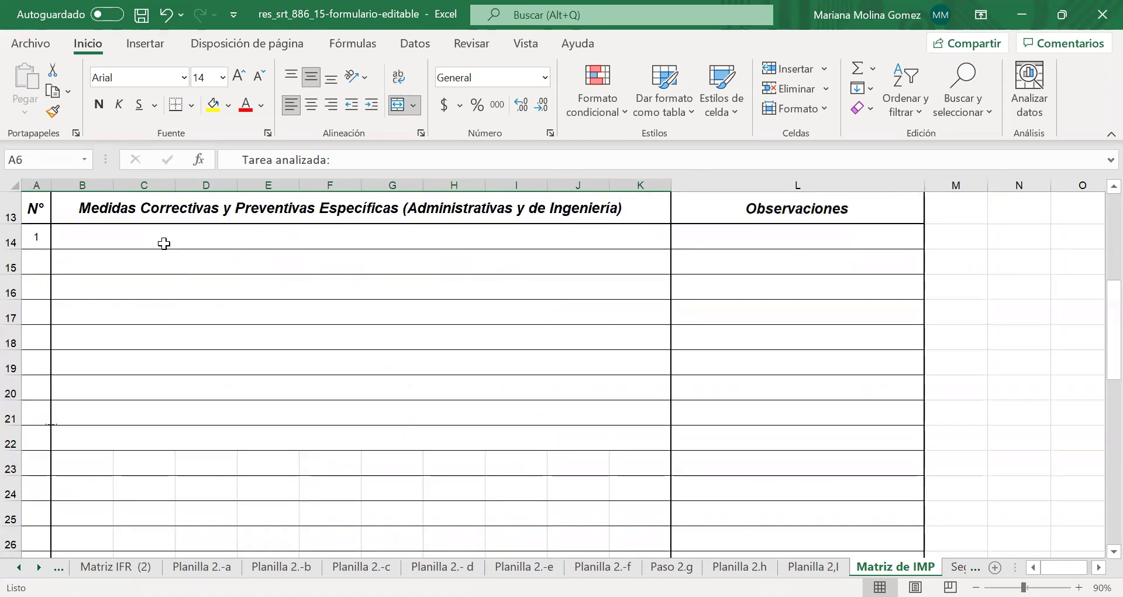
{"action": "left_click", "coordinate": [163, 244]}
{"action": "scroll", "coordinate": [212, 343], "scroll_direction": "up", "scroll_amount": 1}
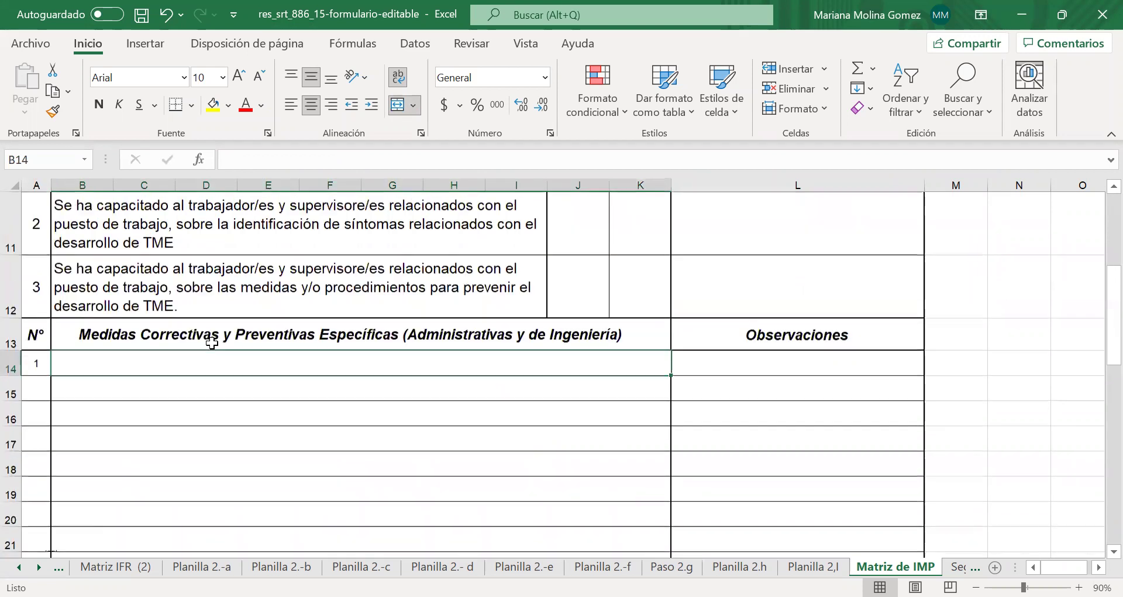
{"action": "scroll", "coordinate": [211, 343], "scroll_direction": "up", "scroll_amount": 1}
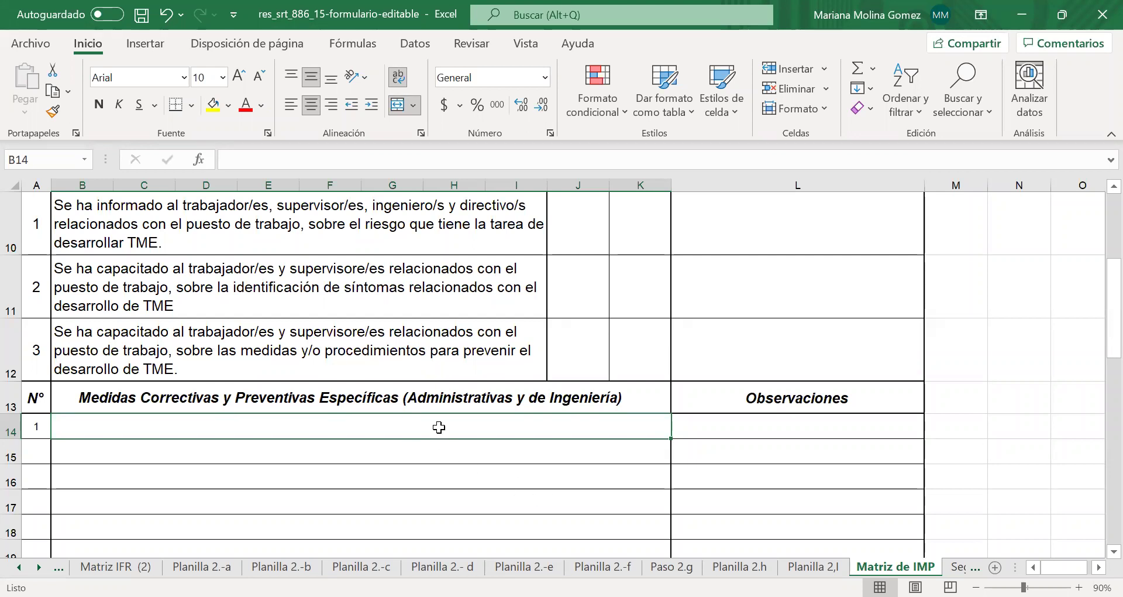
{"action": "left_click", "coordinate": [833, 432]}
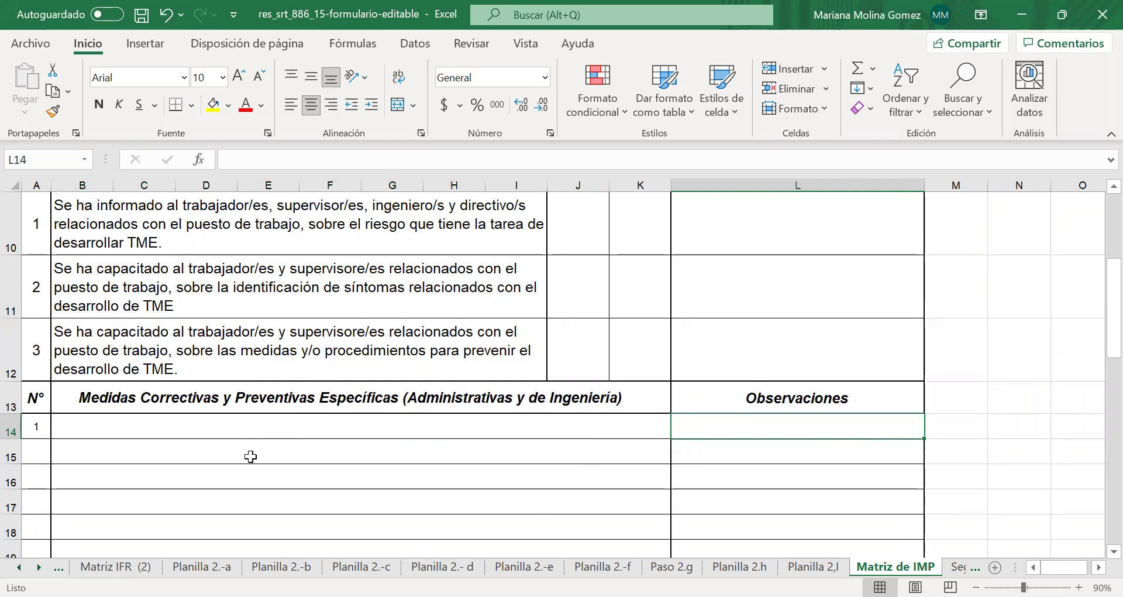
{"action": "left_click", "coordinate": [253, 427]}
{"action": "left_click", "coordinate": [248, 450]}
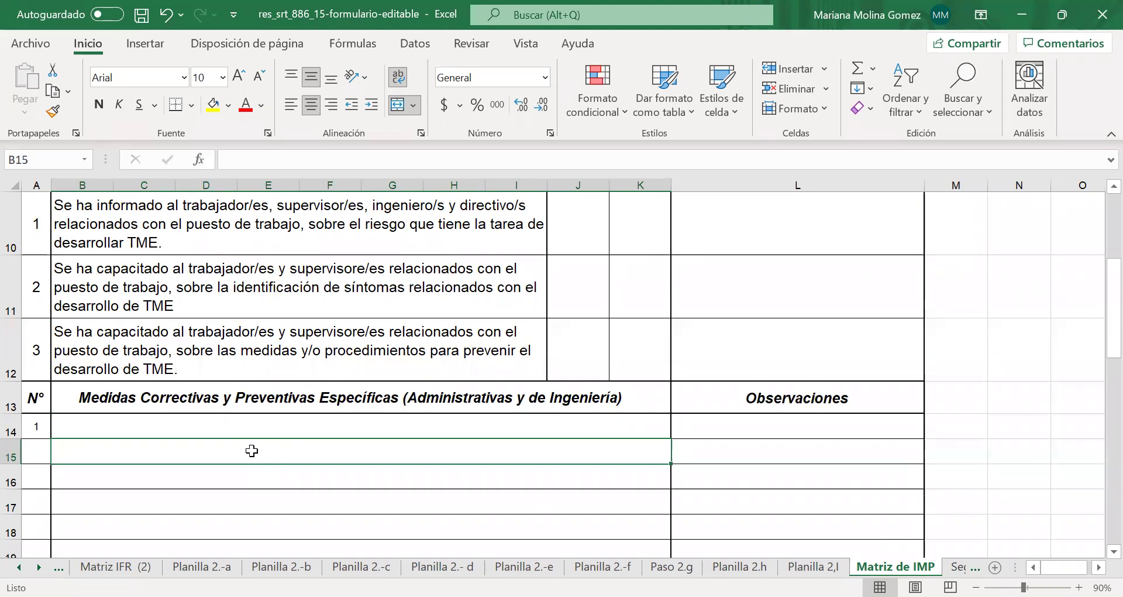
{"action": "left_click", "coordinate": [873, 457]}
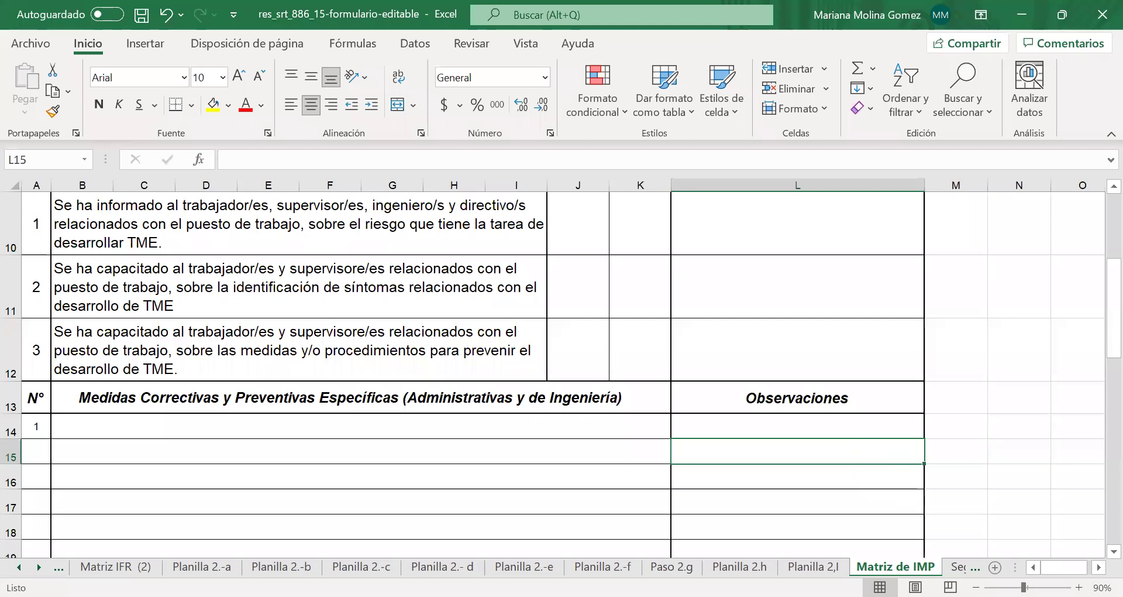
On the Seguimiento sheet, fill the Planilla 4 title in yellow.
{"action": "key", "text": "ctrl+Page_Down"}
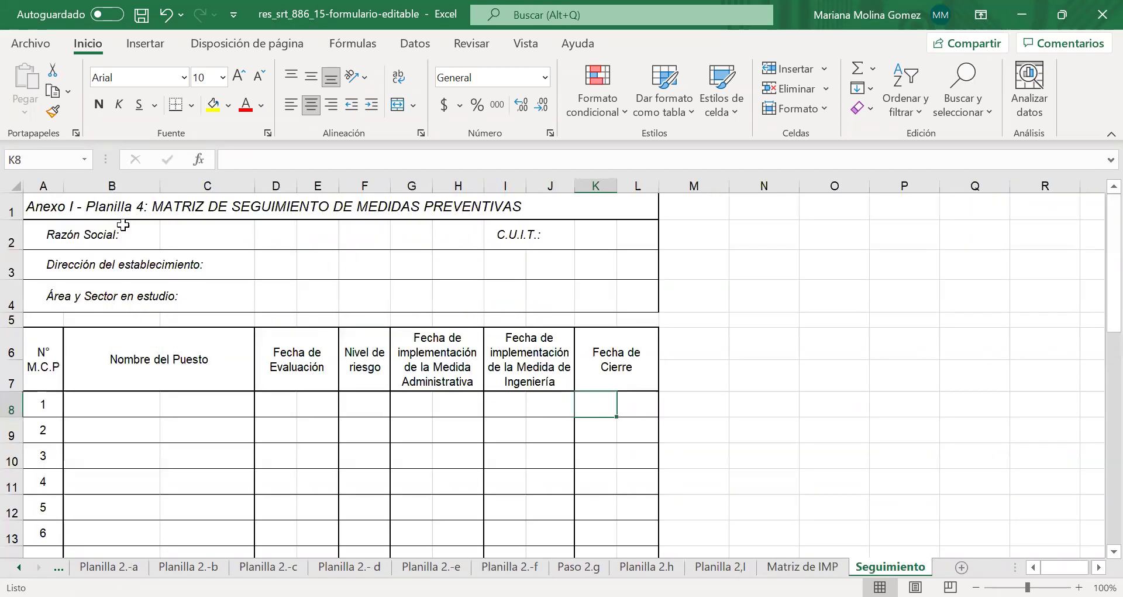
{"action": "key", "text": "ctrl+Home"}
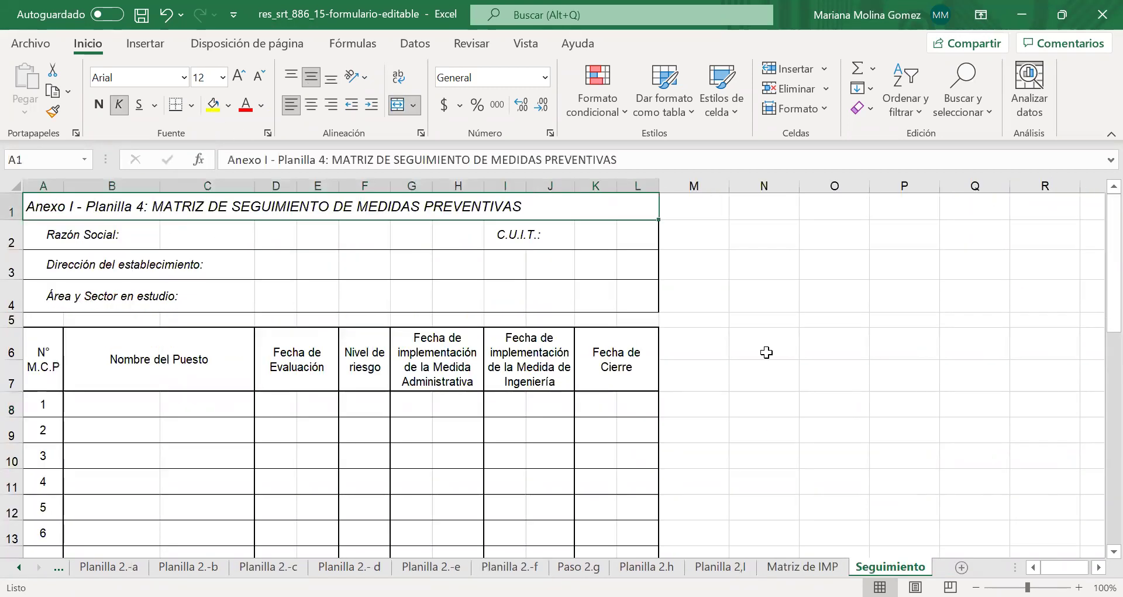
{"action": "key", "text": "F4"}
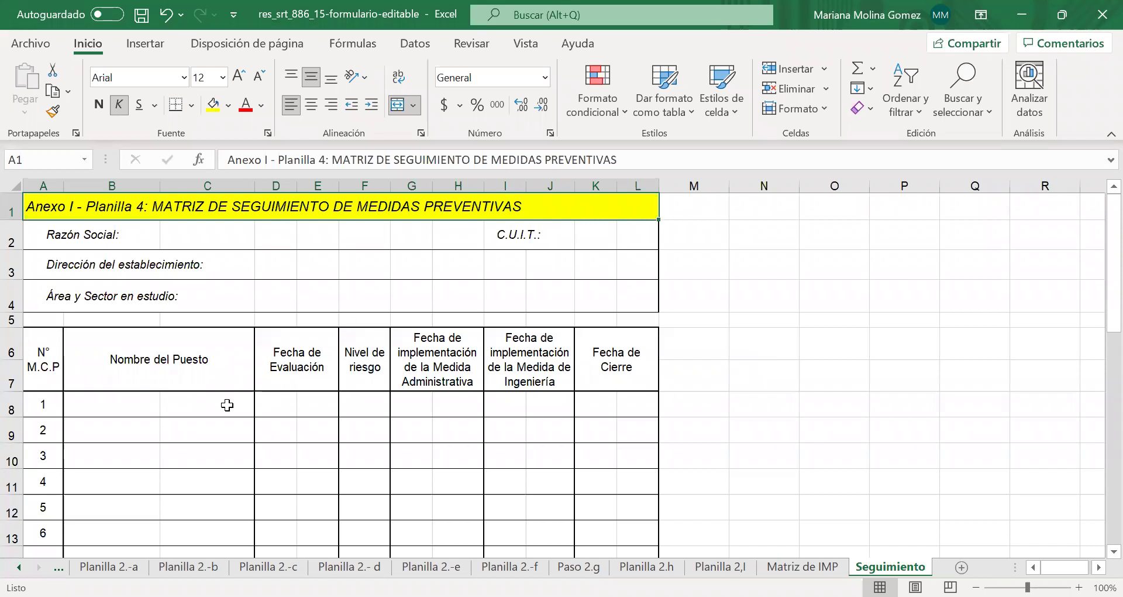
Go over the first follow-up row's cells for job name, evaluation date, risk level, administrative and engineering implementation dates, and closing date.
{"action": "left_click", "coordinate": [208, 410]}
{"action": "left_click", "coordinate": [141, 406]}
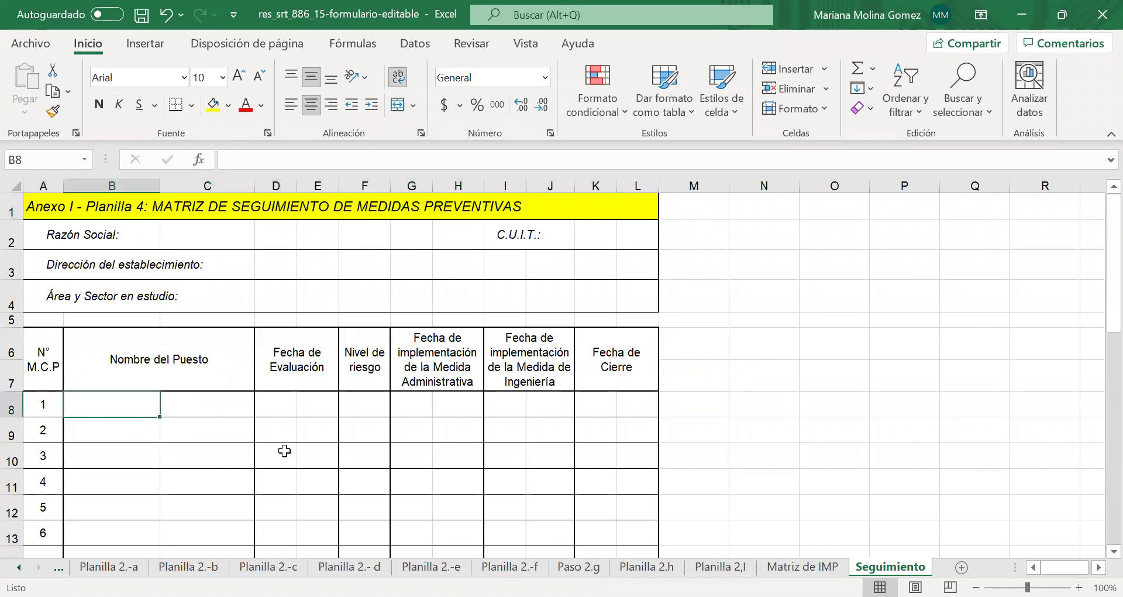
{"action": "left_click", "coordinate": [268, 413]}
{"action": "left_click", "coordinate": [374, 413]}
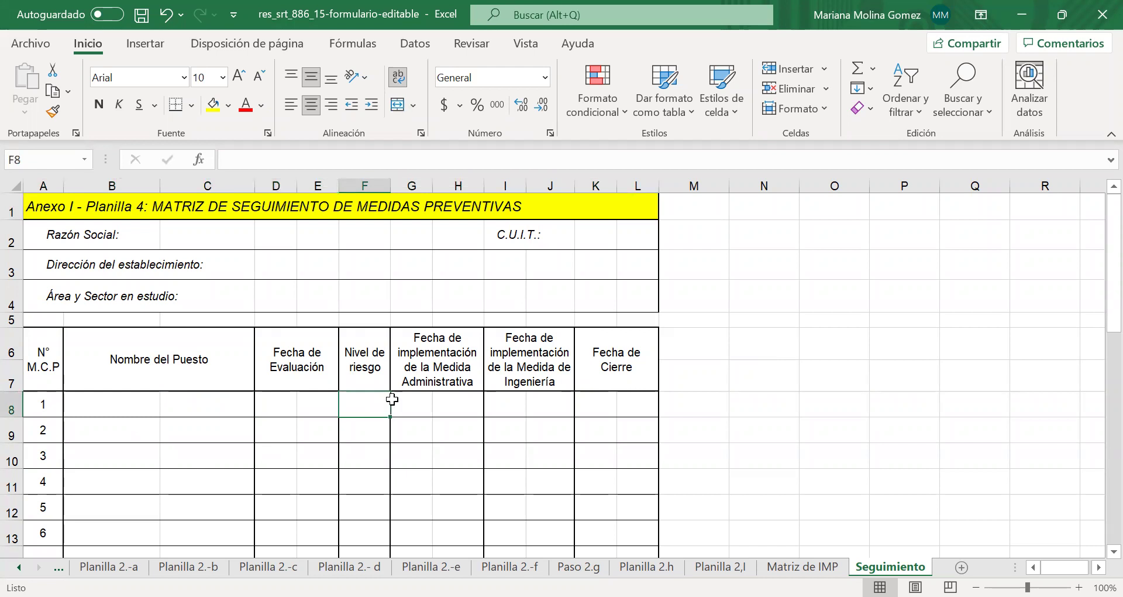
{"action": "left_click", "coordinate": [410, 409]}
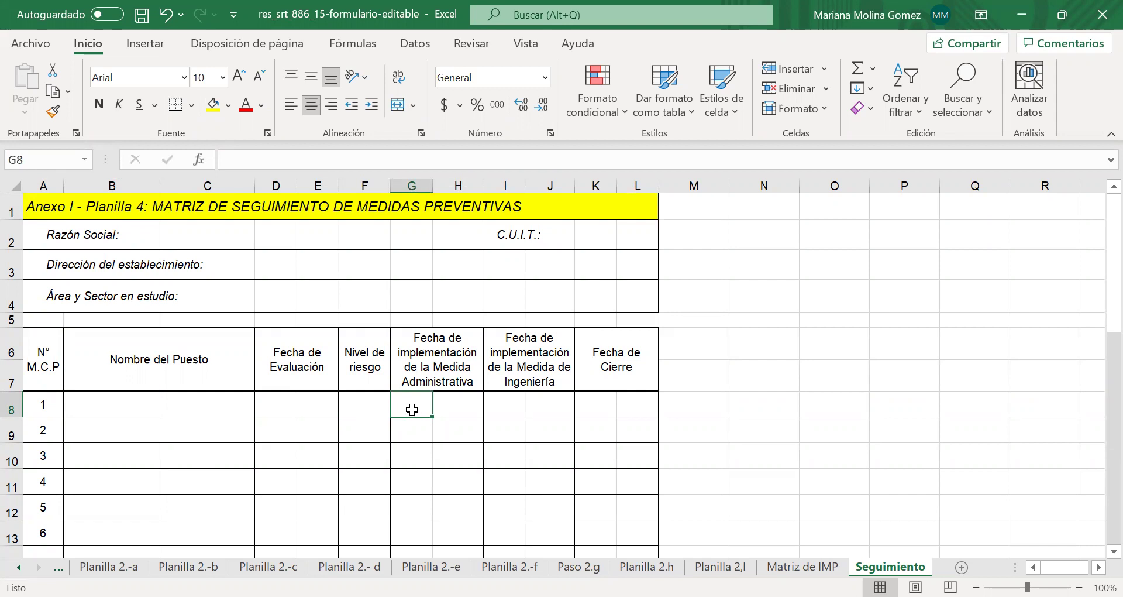
{"action": "left_click", "coordinate": [502, 401]}
{"action": "left_click", "coordinate": [611, 409]}
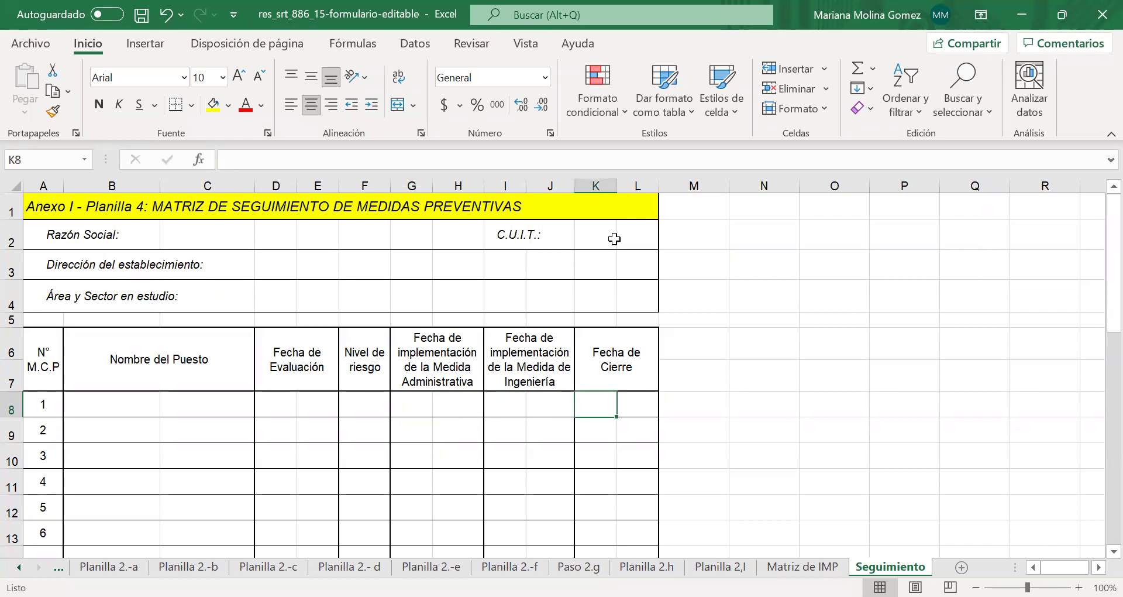
{"action": "left_click", "coordinate": [405, 403]}
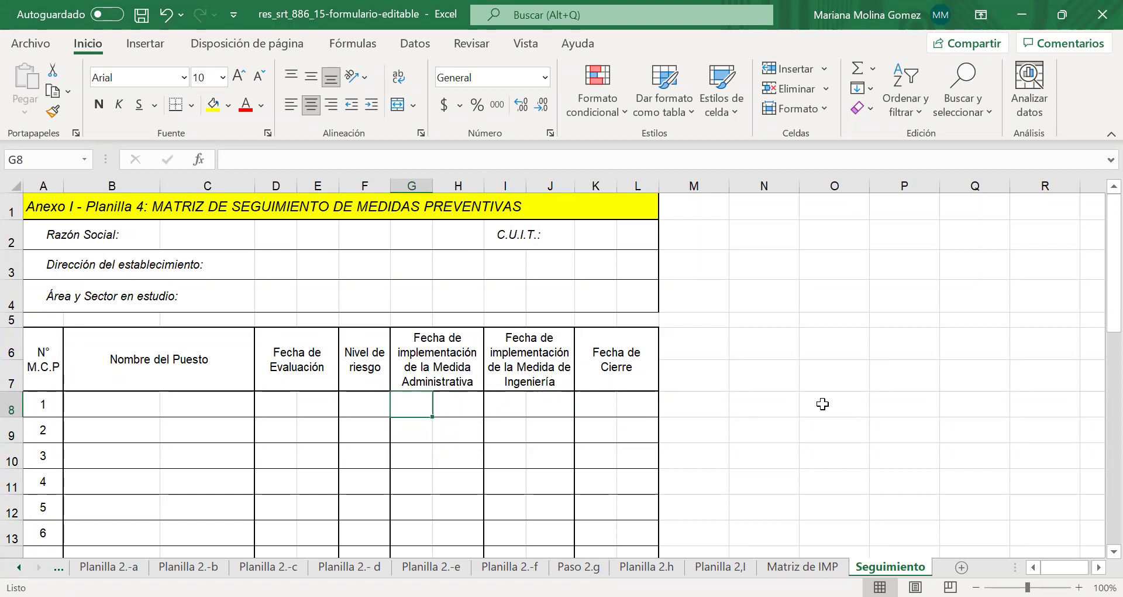
{"action": "left_click", "coordinate": [513, 403]}
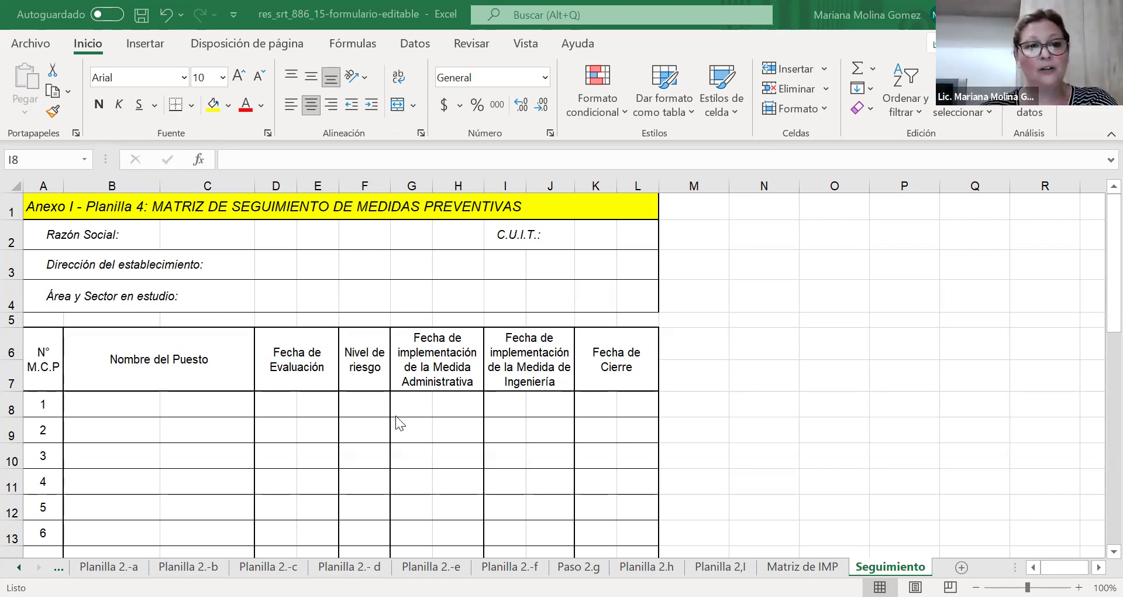
Examine the signature fields for the employer, the Higiene y Seguridad manager and the Medicina del Trabajo manager below the follow-up table.
{"action": "scroll", "coordinate": [218, 471], "scroll_direction": "down", "scroll_amount": 8}
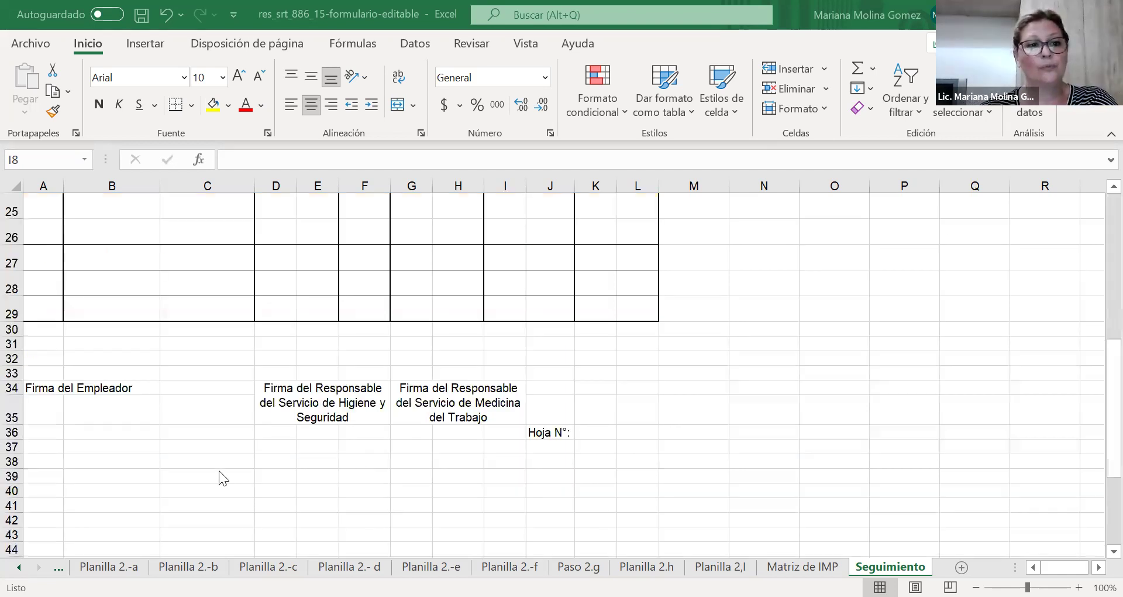
{"action": "left_click", "coordinate": [51, 388]}
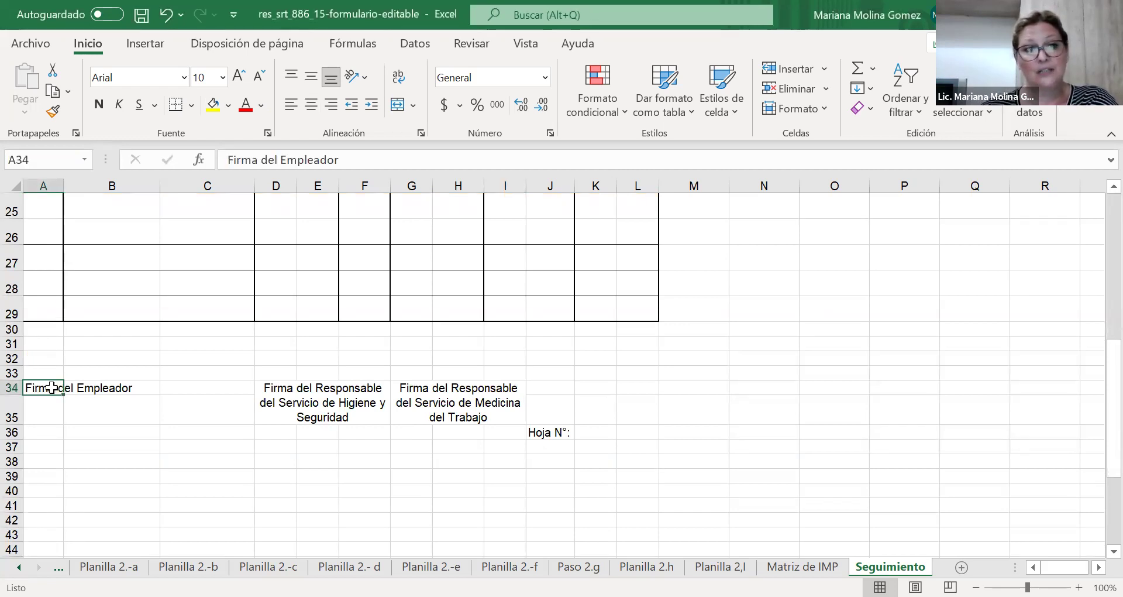
{"action": "left_click", "coordinate": [283, 412]}
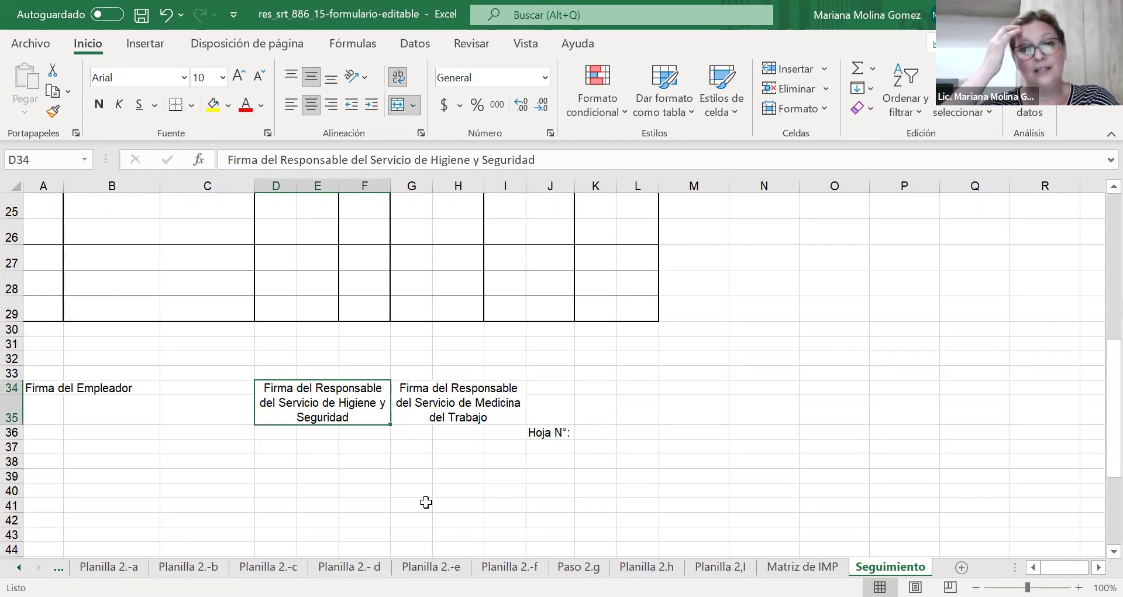
{"action": "key", "text": "Right"}
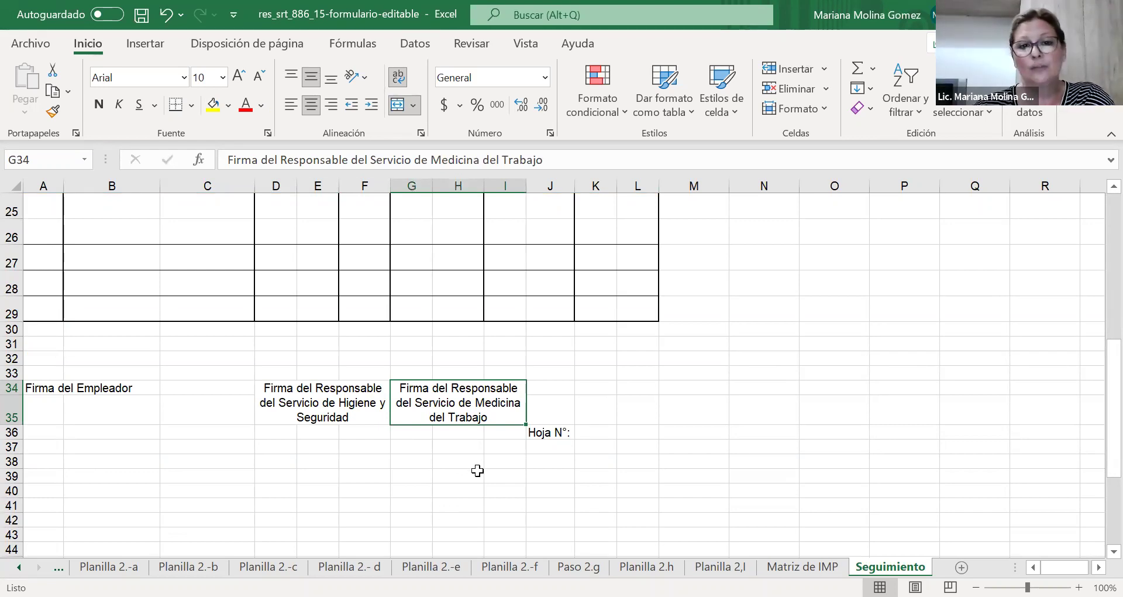
{"action": "scroll", "coordinate": [477, 470], "scroll_direction": "up", "scroll_amount": 1}
{"action": "scroll", "coordinate": [477, 470], "scroll_direction": "up", "scroll_amount": 8}
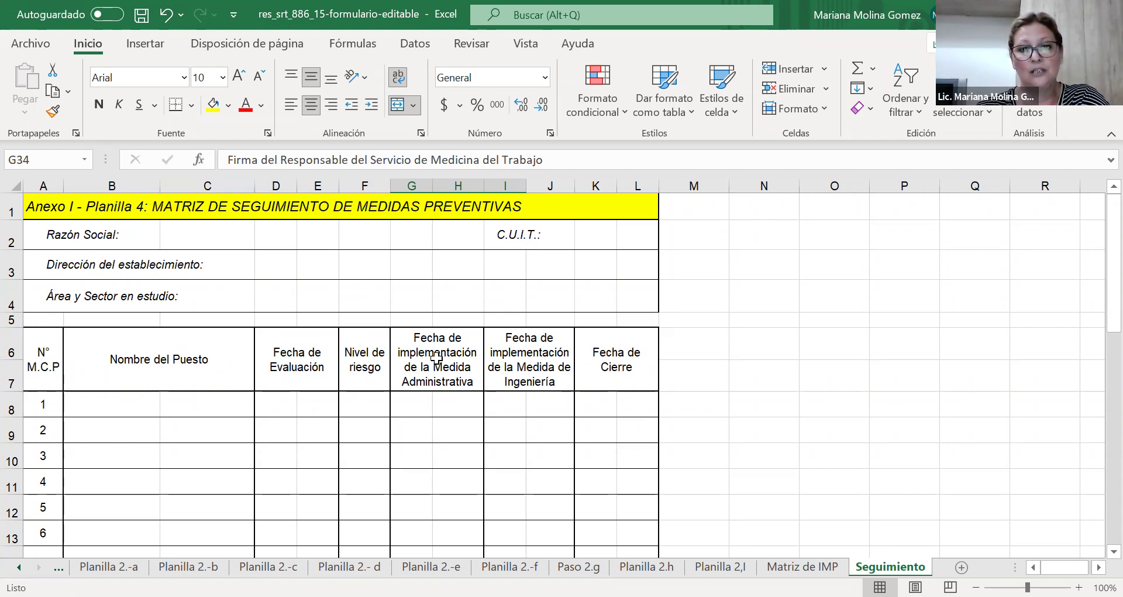
{"action": "scroll", "coordinate": [436, 357], "scroll_direction": "down", "scroll_amount": 9}
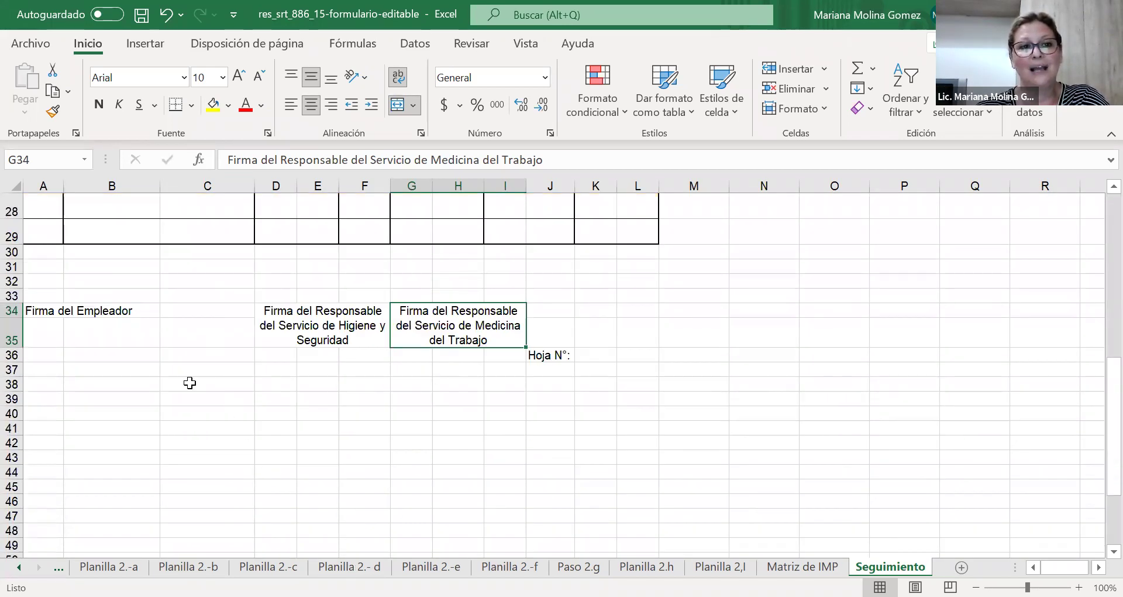